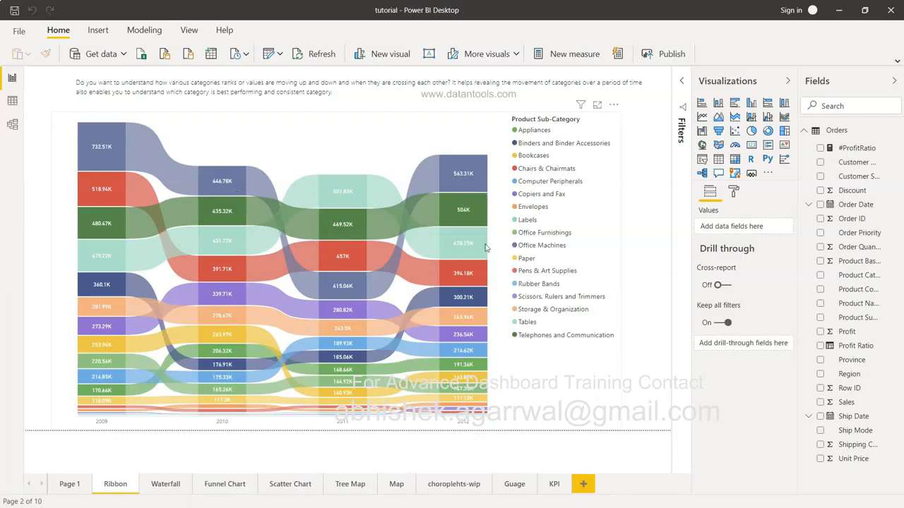
- Examine the ribbon chart's sales values and rank changes for Office Machines and Tables across the years
{"action": "mouse_move", "coordinate": [485, 246]}
{"action": "mouse_move", "coordinate": [92, 145]}
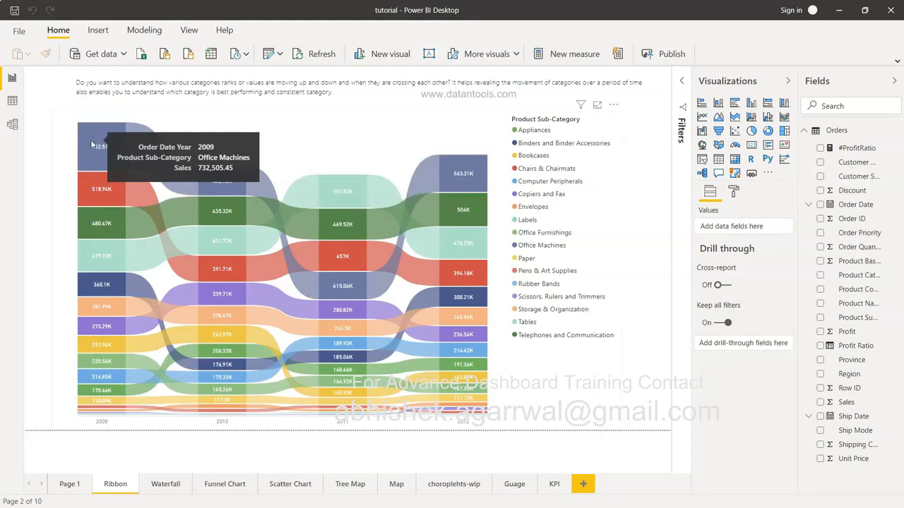
{"action": "mouse_move", "coordinate": [221, 182]}
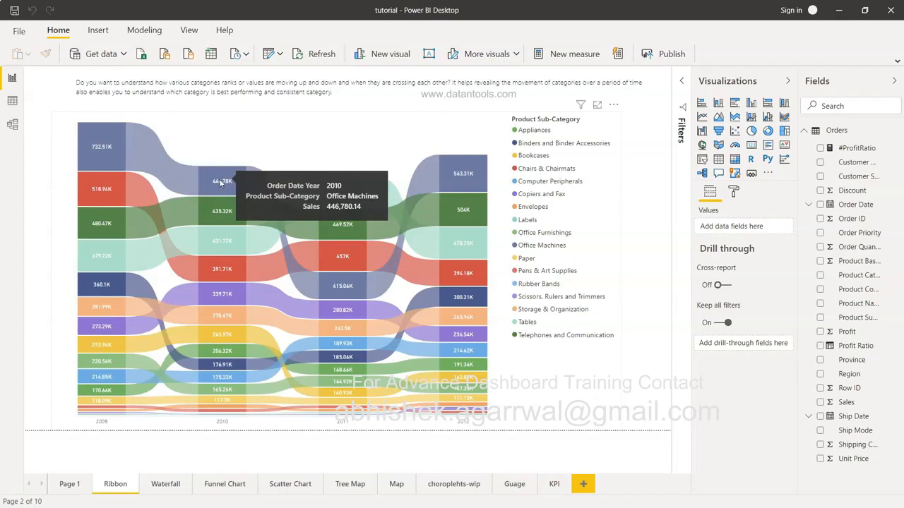
{"action": "mouse_move", "coordinate": [338, 287]}
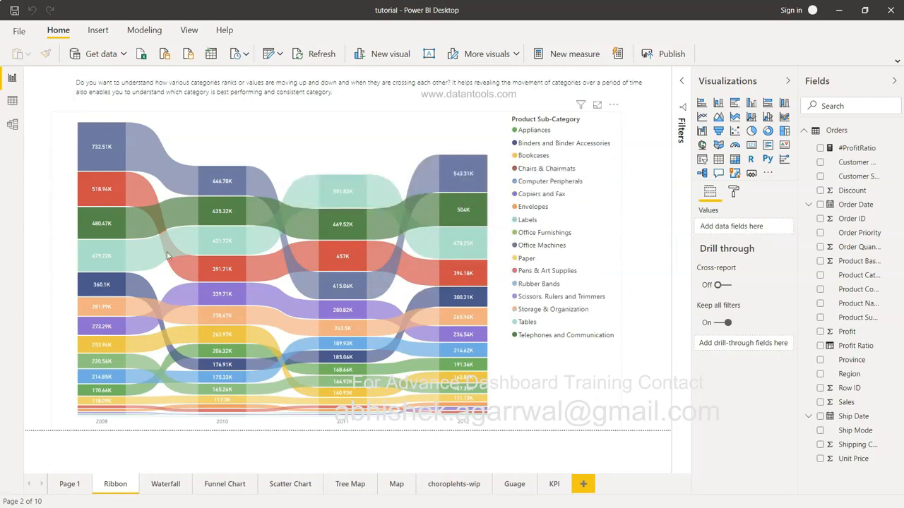
{"action": "mouse_move", "coordinate": [88, 262]}
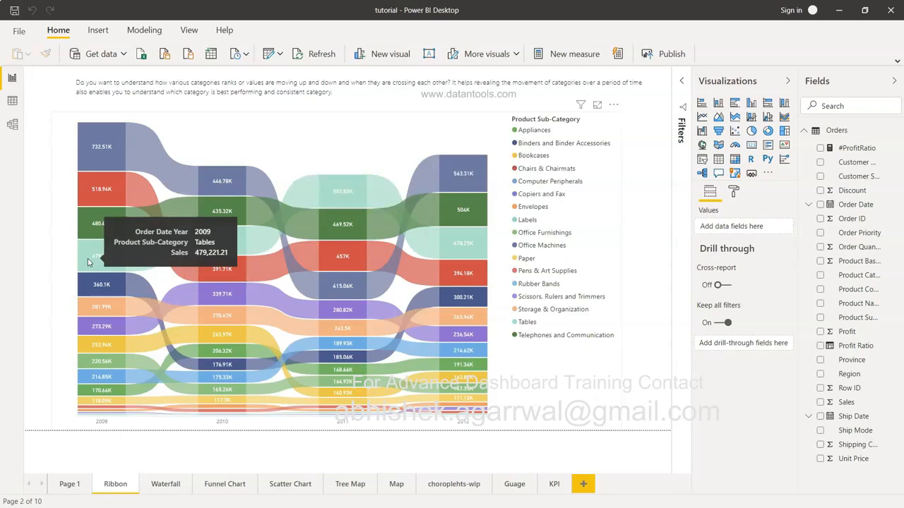
{"action": "mouse_move", "coordinate": [348, 195]}
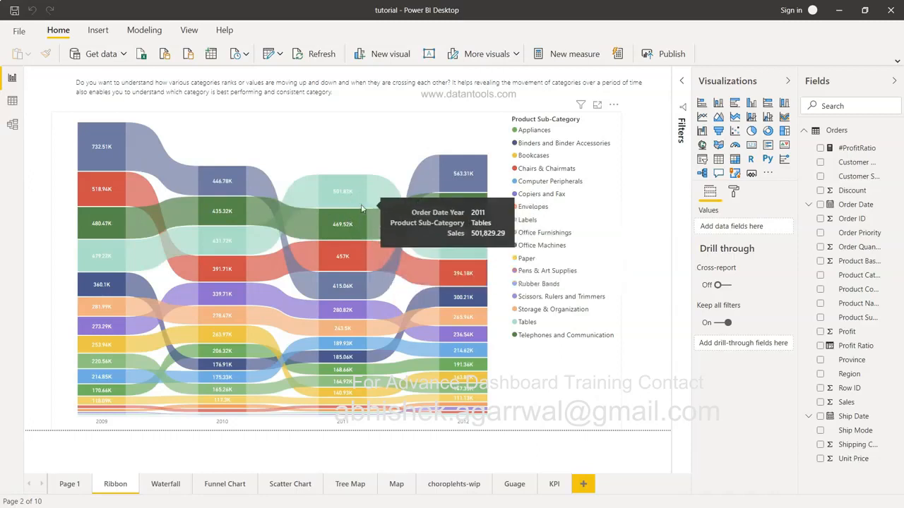
{"action": "mouse_move", "coordinate": [298, 206]}
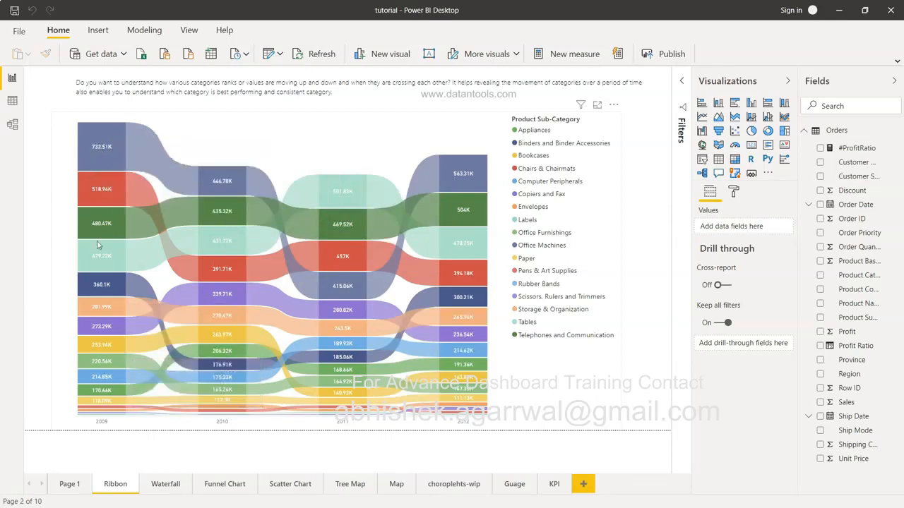
{"action": "mouse_move", "coordinate": [99, 231]}
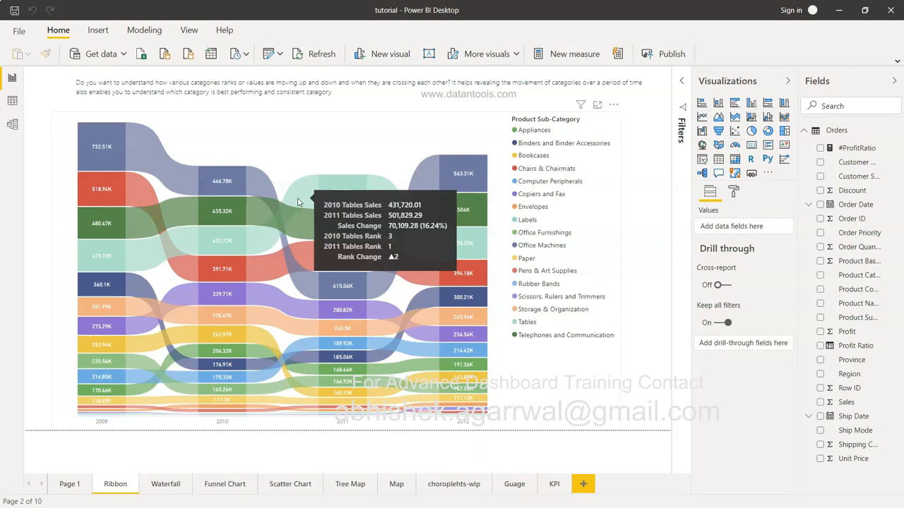
- Delete the existing ribbon chart from the Ribbon page
{"action": "left_click", "coordinate": [298, 202]}
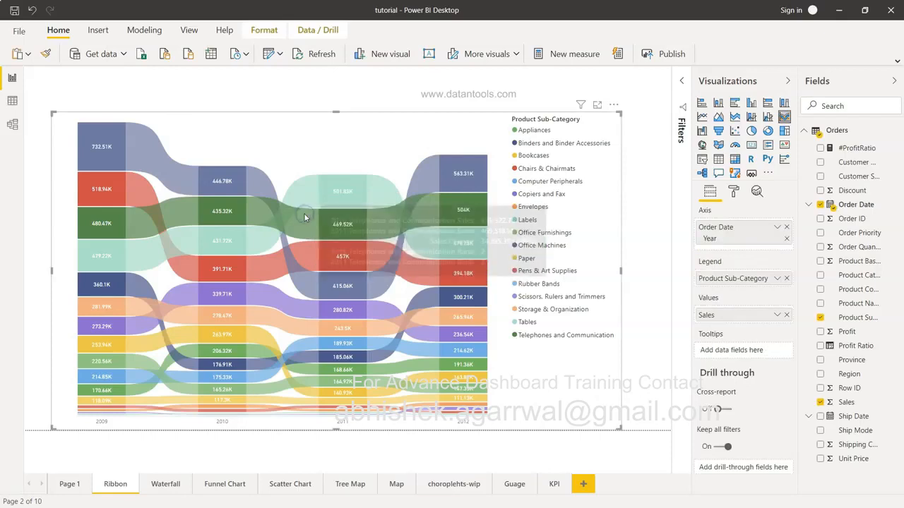
{"action": "key", "text": "Delete"}
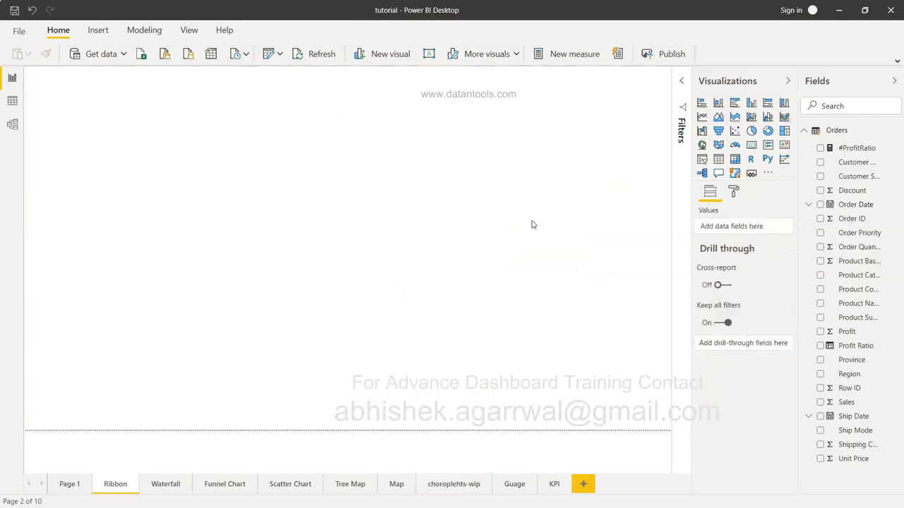
- Insert a new ribbon chart and stretch it vertically to fill the full height of the page
{"action": "left_click", "coordinate": [784, 117]}
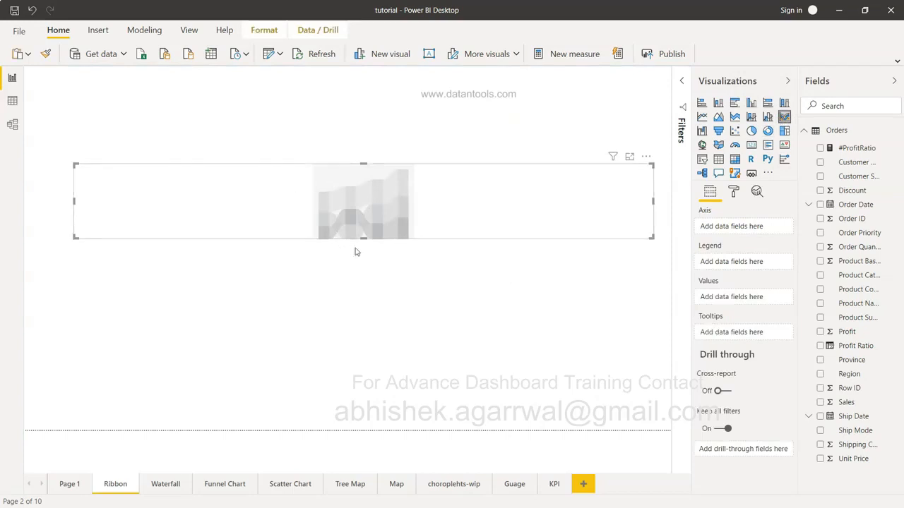
{"action": "left_click_drag", "start_coordinate": [363, 238], "coordinate": [363, 430]}
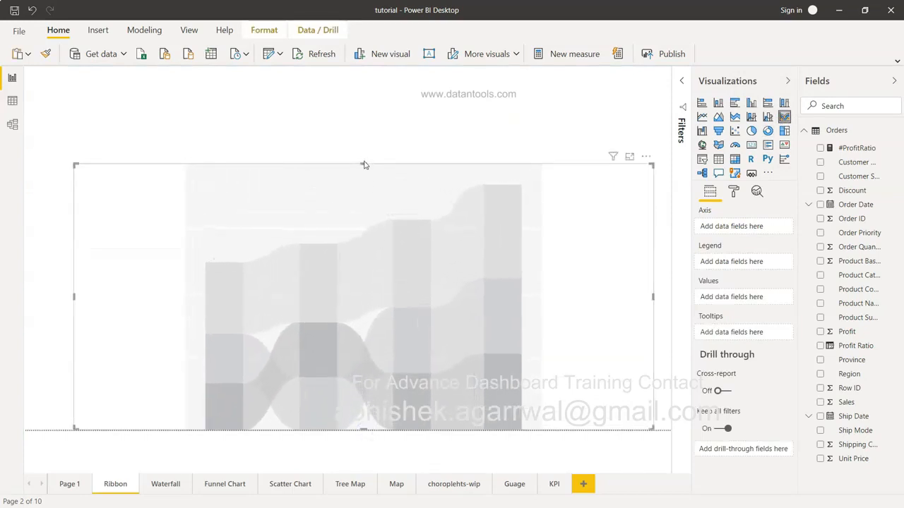
{"action": "left_click_drag", "start_coordinate": [365, 165], "coordinate": [374, 70]}
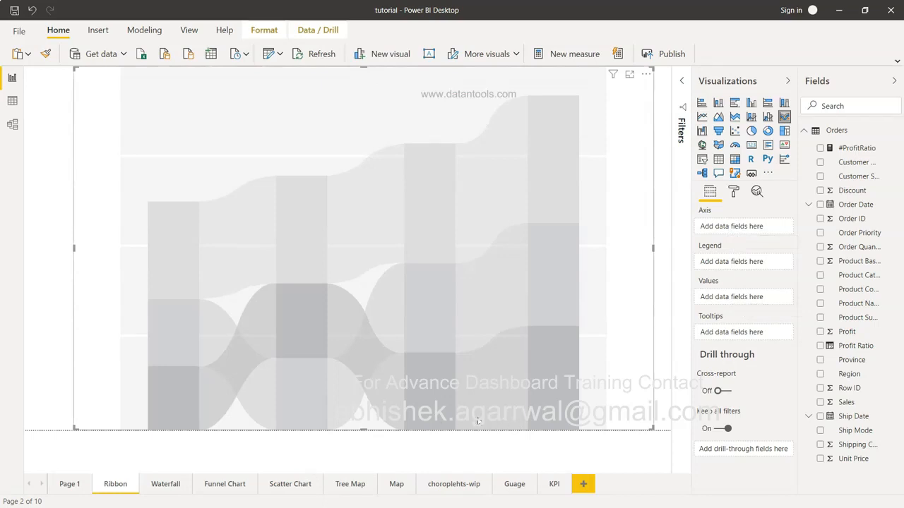
- Add Order Date to the ribbon chart's axis and remove Day, Month and Quarter so only Year is used
{"action": "left_click", "coordinate": [820, 204]}
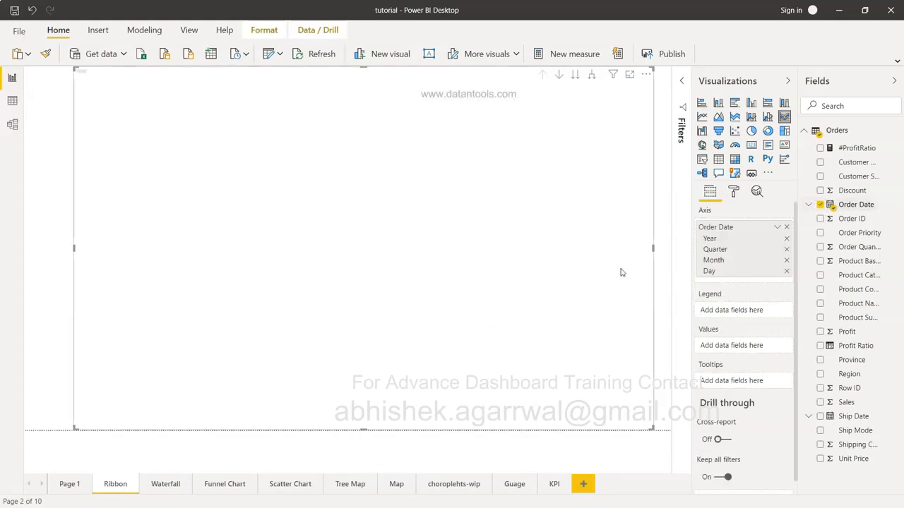
{"action": "left_click", "coordinate": [786, 272]}
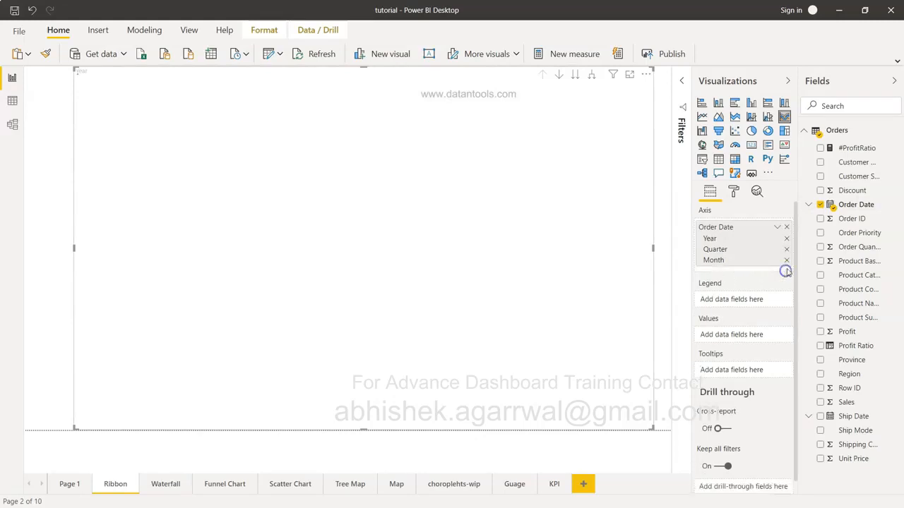
{"action": "left_click", "coordinate": [786, 260]}
{"action": "left_click", "coordinate": [787, 252]}
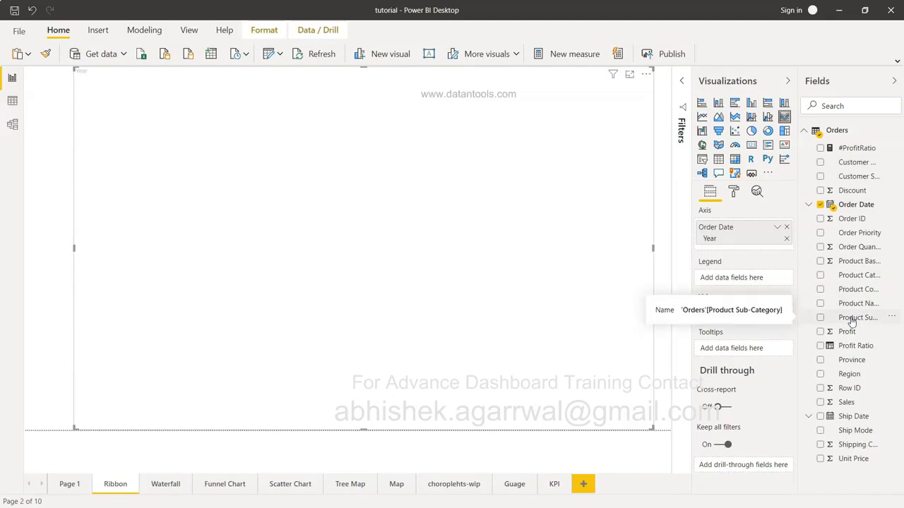
- Assign Product Sub-Category as the ribbon chart's legend and Sales as its values
{"action": "left_click_drag", "start_coordinate": [850, 320], "coordinate": [731, 277]}
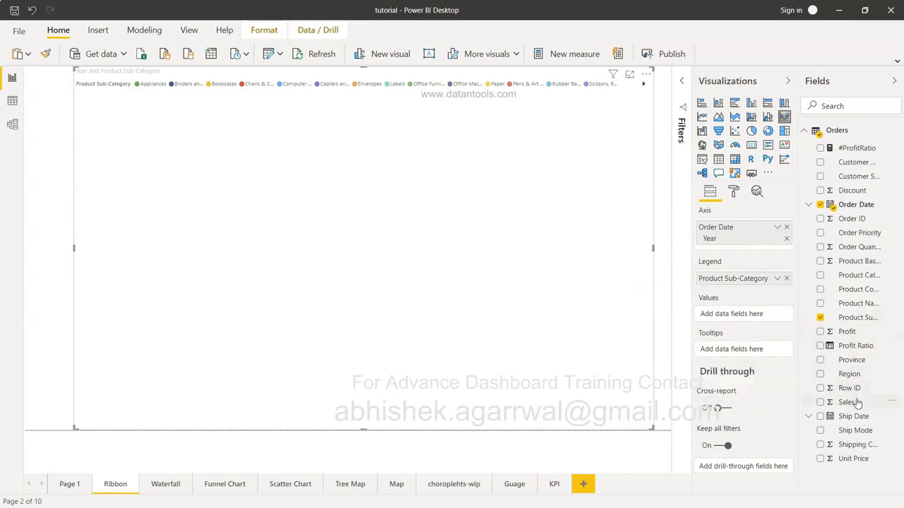
{"action": "left_click_drag", "start_coordinate": [857, 402], "coordinate": [756, 314]}
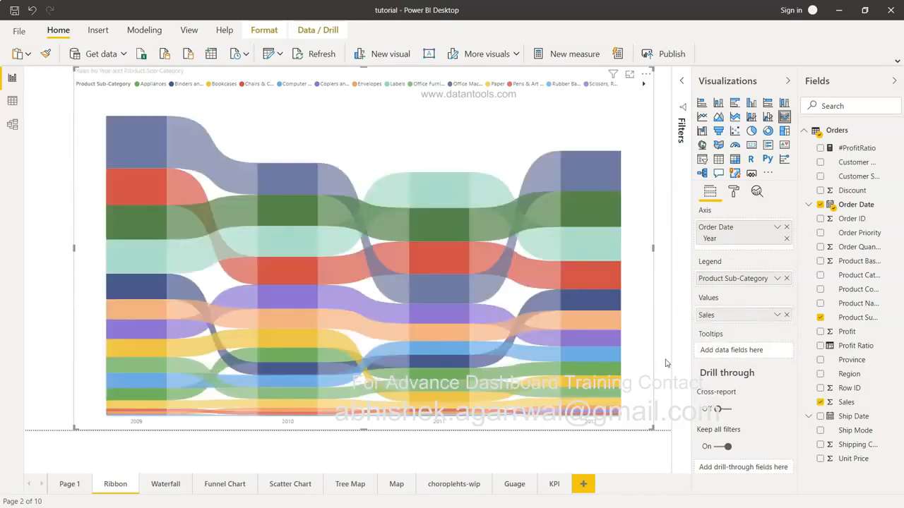
{"action": "mouse_move", "coordinate": [406, 398]}
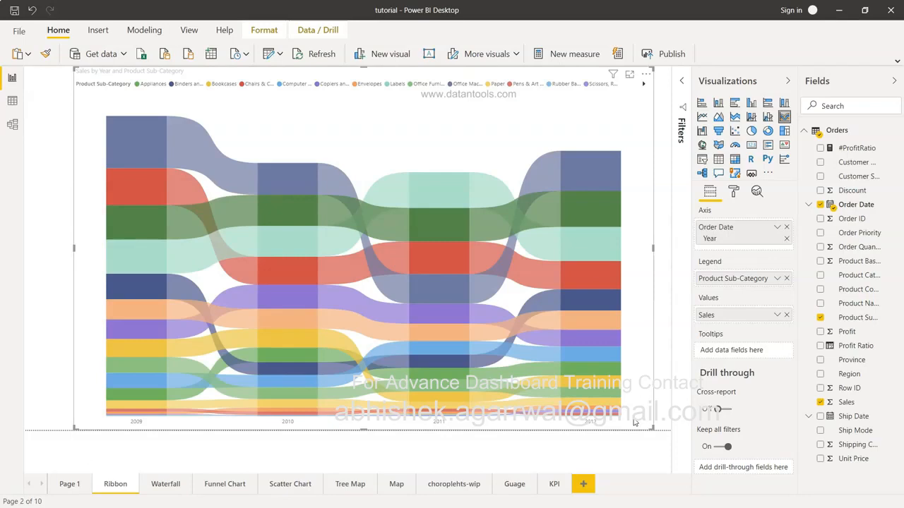
- Set the ribbon chart's legend position to Right
{"action": "left_click", "coordinate": [734, 193]}
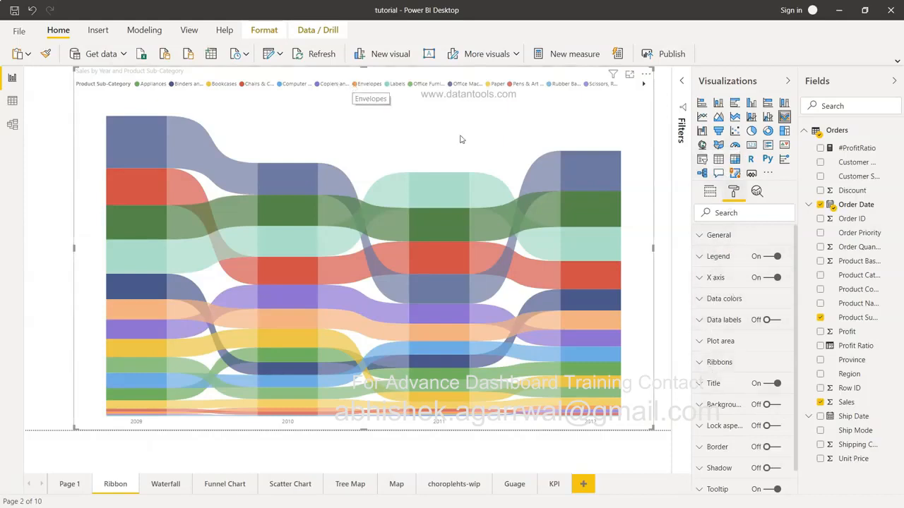
{"action": "left_click", "coordinate": [700, 257]}
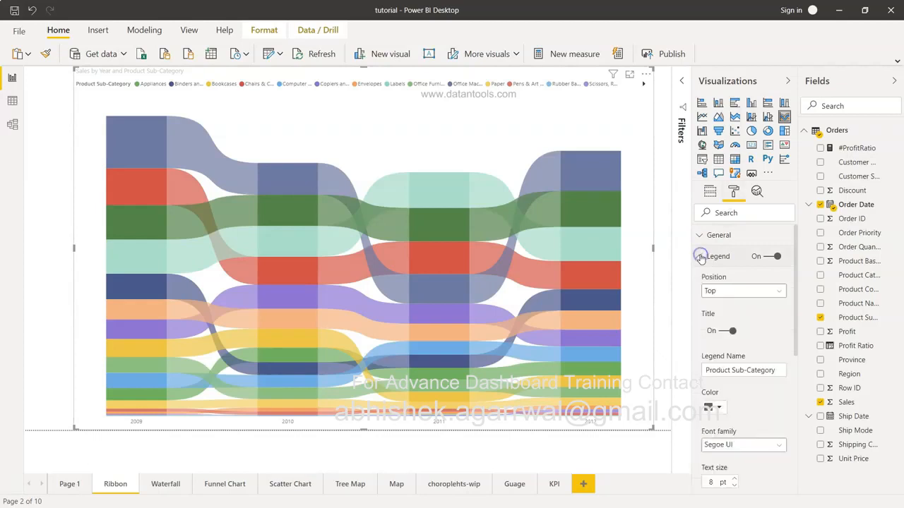
{"action": "left_click", "coordinate": [731, 291]}
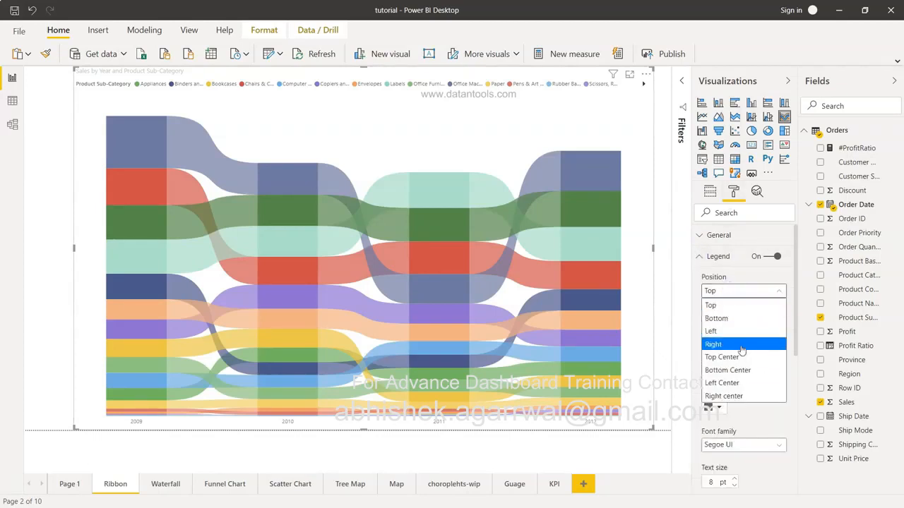
{"action": "left_click", "coordinate": [713, 345]}
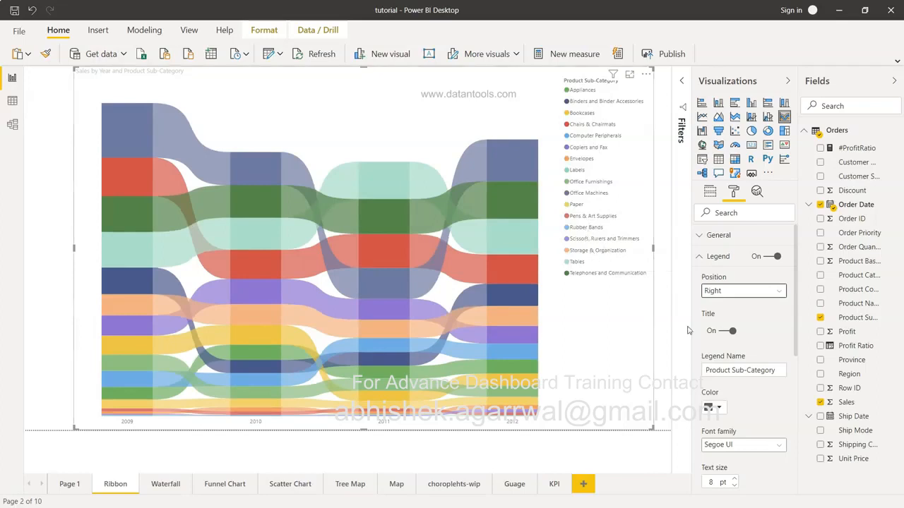
- Increase the legend's text size to 10 pt and close the legend settings
{"action": "scroll", "coordinate": [703, 360], "scroll_direction": "down", "scroll_amount": 2}
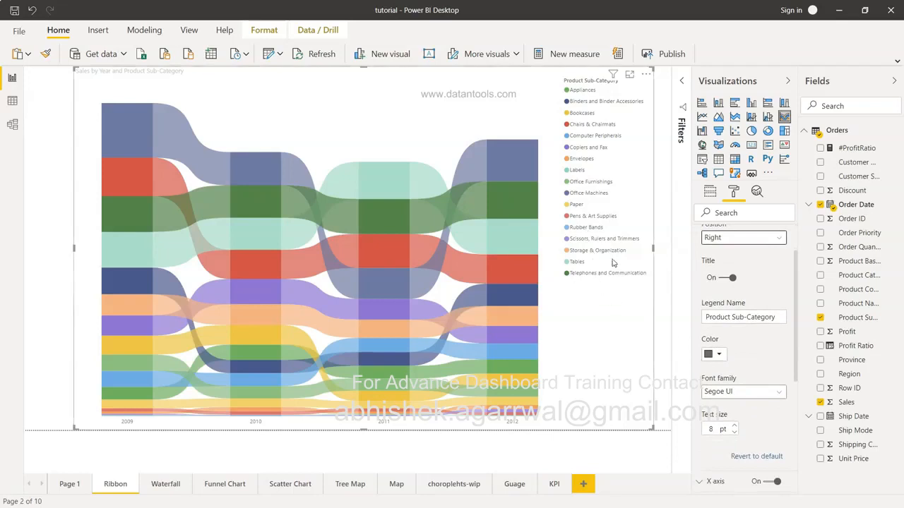
{"action": "left_click", "coordinate": [734, 426]}
{"action": "left_click", "coordinate": [734, 426]}
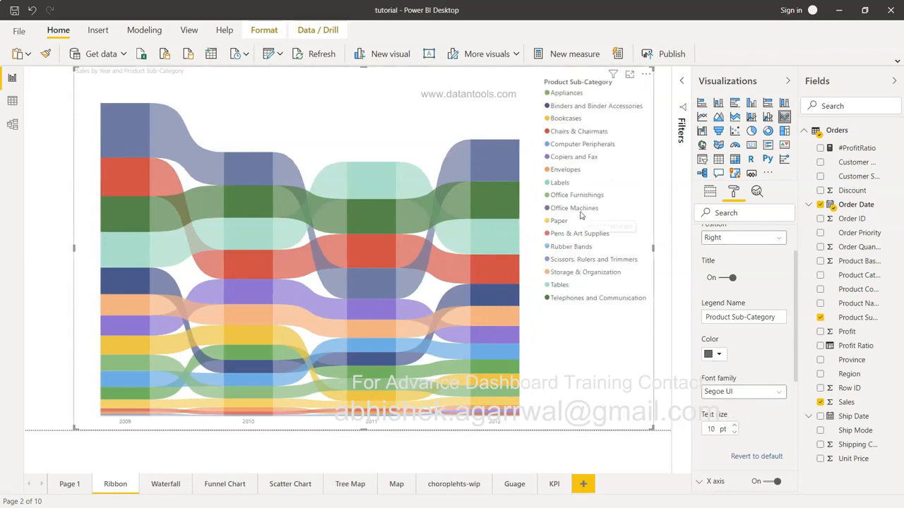
{"action": "mouse_move", "coordinate": [475, 275]}
{"action": "scroll", "coordinate": [735, 279], "scroll_direction": "up", "scroll_amount": 1}
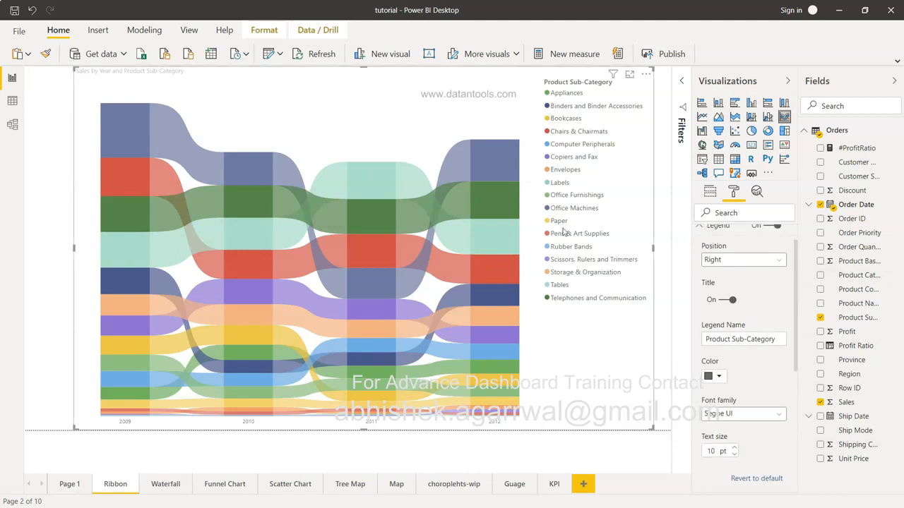
{"action": "left_click", "coordinate": [582, 108]}
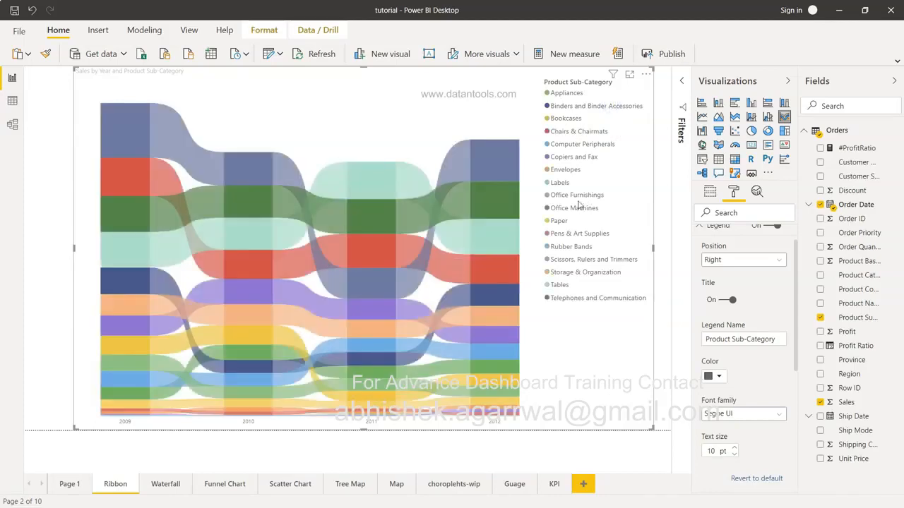
{"action": "left_click", "coordinate": [699, 226]}
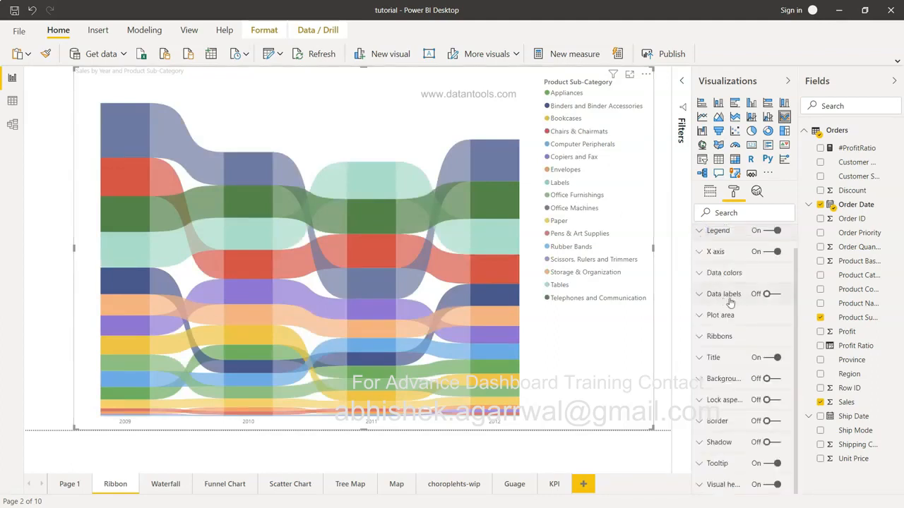
- Turn on the ribbon chart's data labels and set their display units to Thousands
{"action": "left_click", "coordinate": [774, 297]}
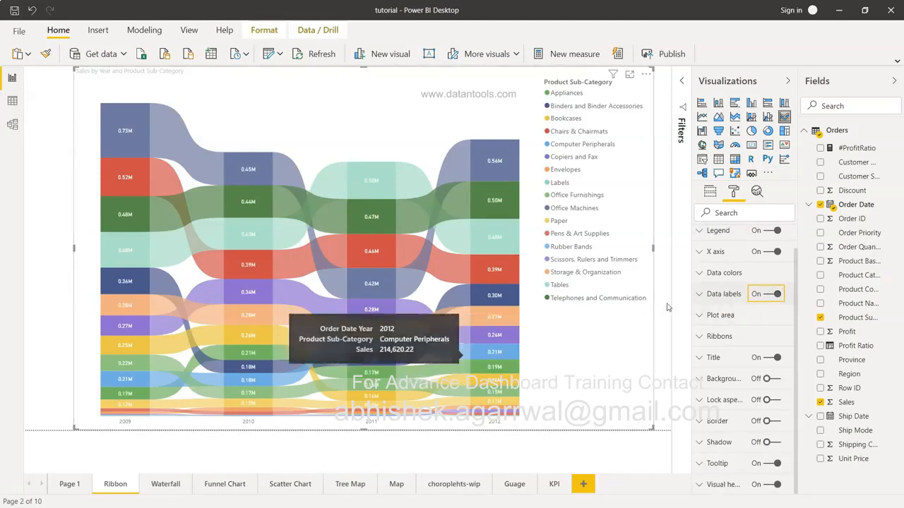
{"action": "left_click", "coordinate": [702, 293]}
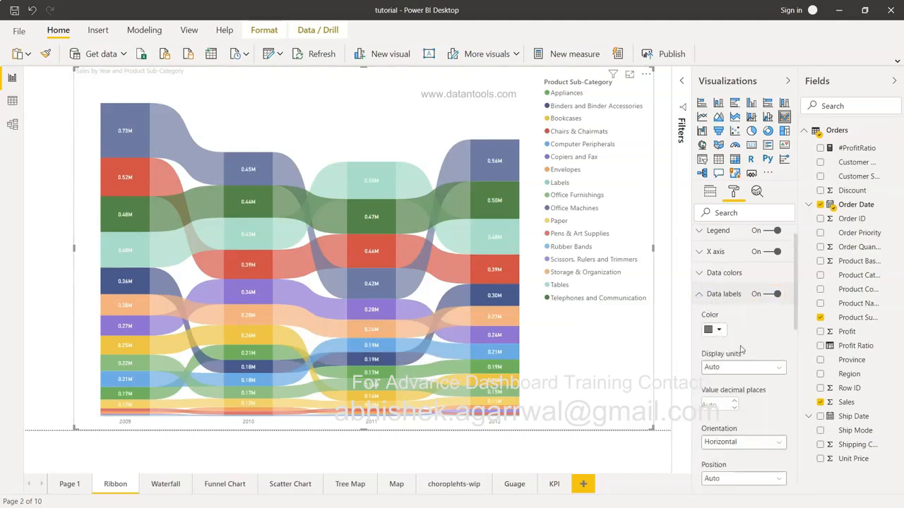
{"action": "scroll", "coordinate": [742, 363], "scroll_direction": "down", "scroll_amount": 2}
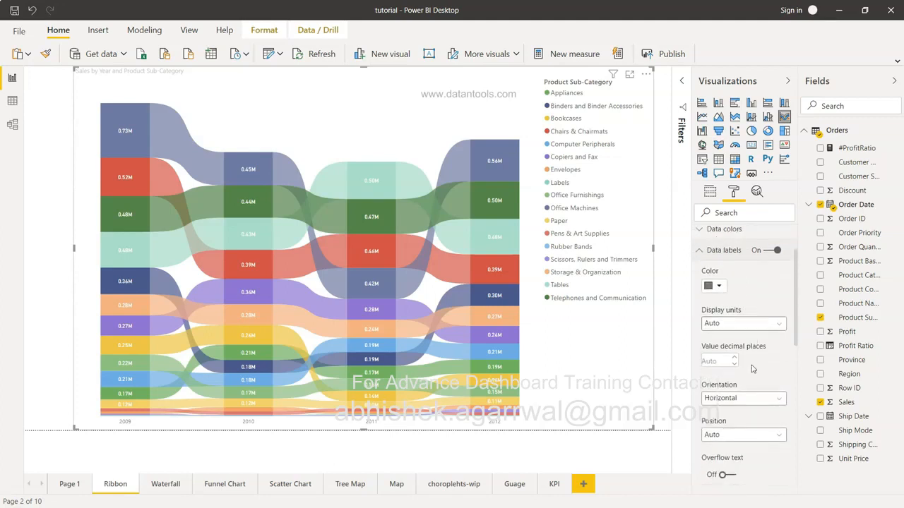
{"action": "left_click", "coordinate": [743, 322]}
{"action": "left_click", "coordinate": [747, 363]}
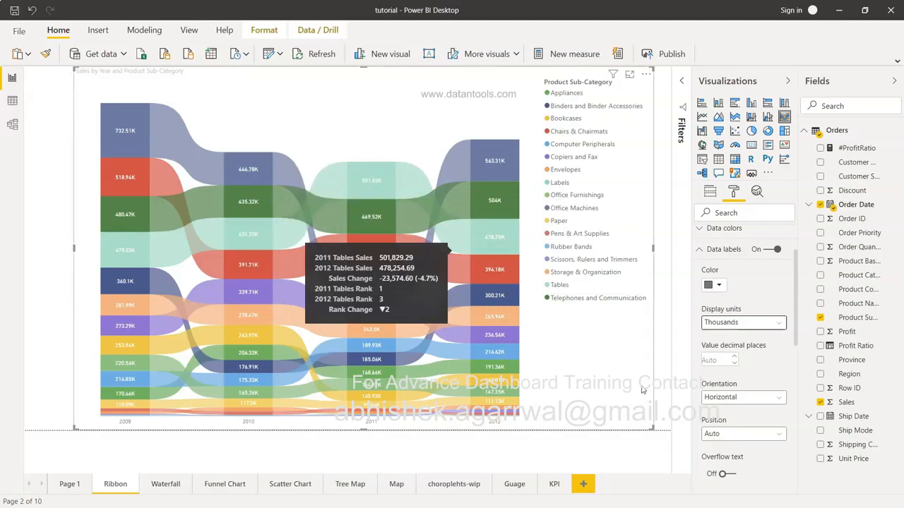
- Review the available orientation and position options for the ribbon chart's data labels
{"action": "scroll", "coordinate": [735, 364], "scroll_direction": "down", "scroll_amount": 1}
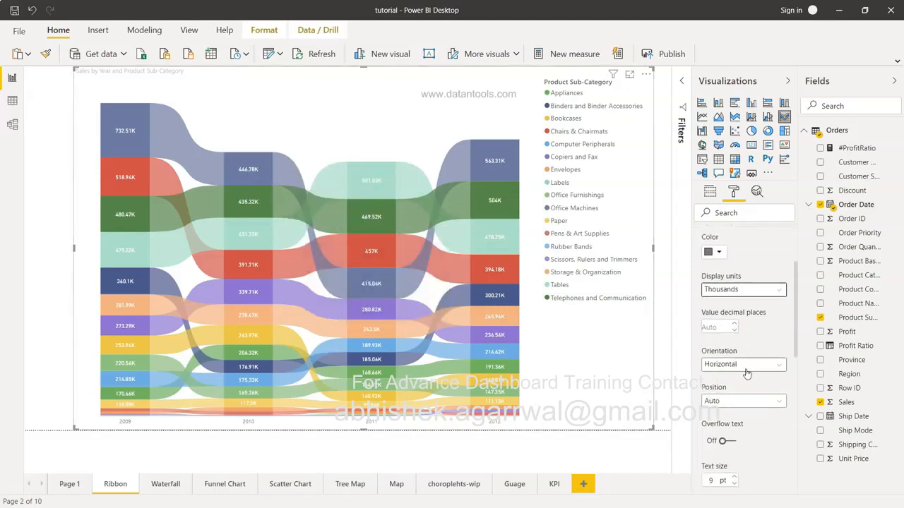
{"action": "left_click", "coordinate": [748, 368]}
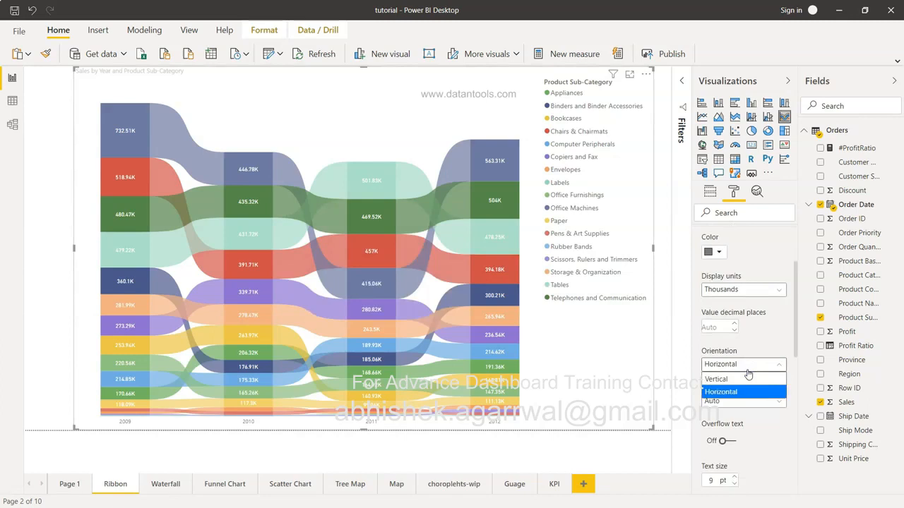
{"action": "left_click", "coordinate": [748, 372]}
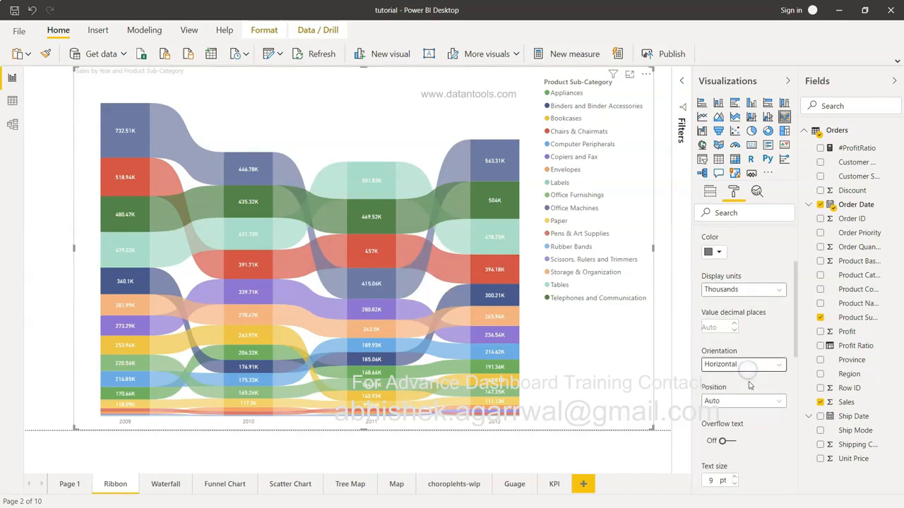
{"action": "left_click", "coordinate": [756, 402]}
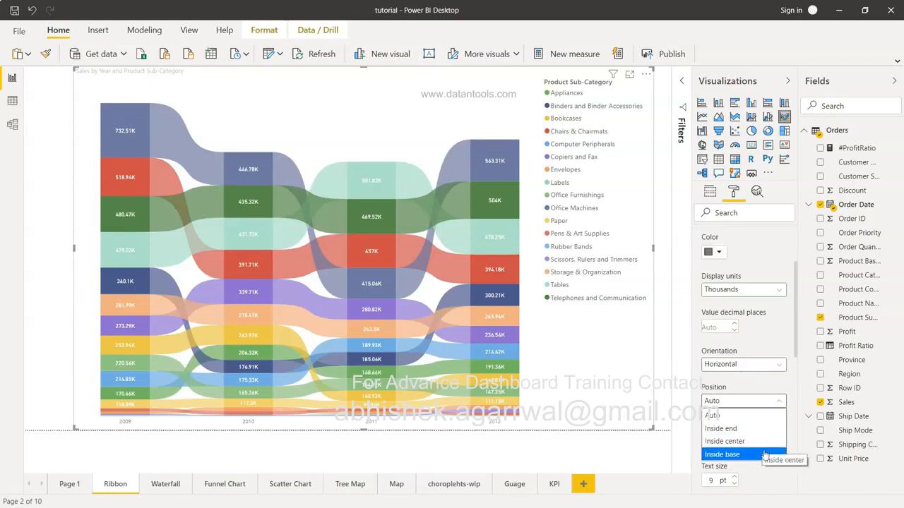
{"action": "left_click", "coordinate": [770, 390]}
- Set the data labels' text size to 11 pt and their label density to 48%
{"action": "scroll", "coordinate": [770, 390], "scroll_direction": "down", "scroll_amount": 4}
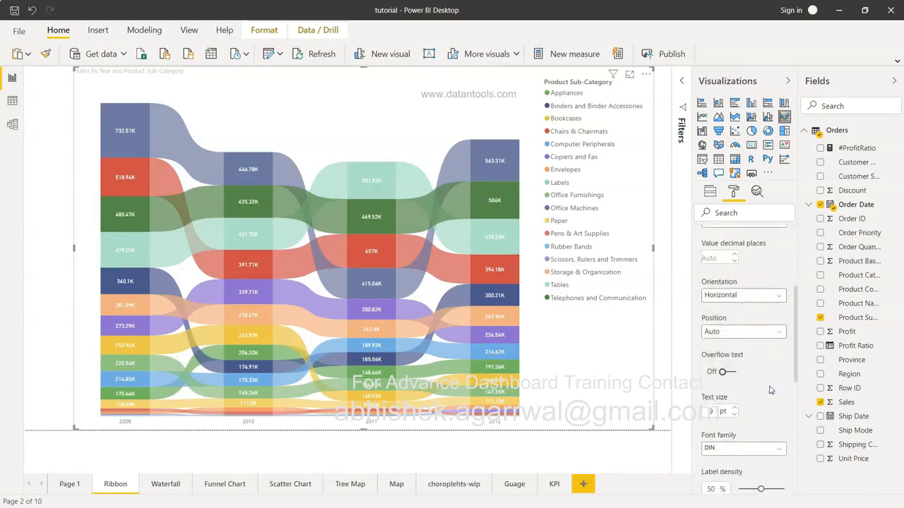
{"action": "left_click", "coordinate": [735, 301]}
{"action": "left_click", "coordinate": [735, 301]}
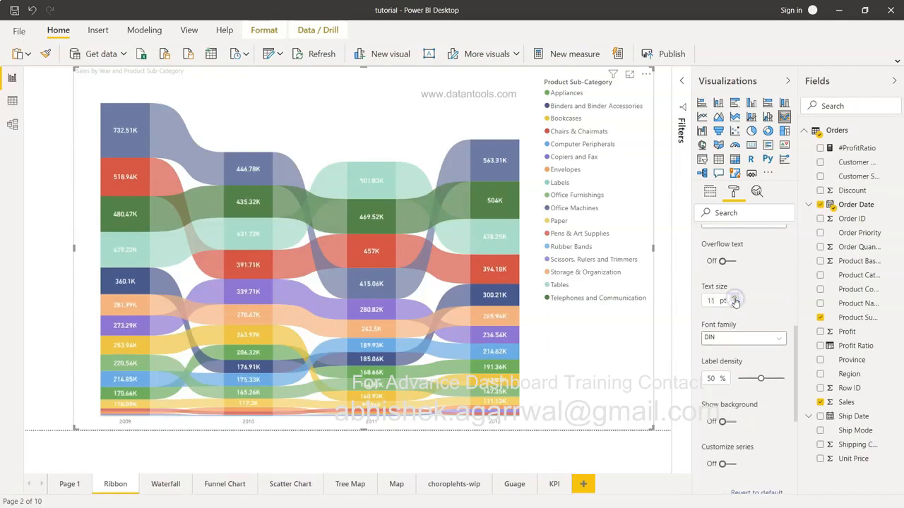
{"action": "left_click", "coordinate": [734, 299]}
{"action": "left_click", "coordinate": [735, 305]}
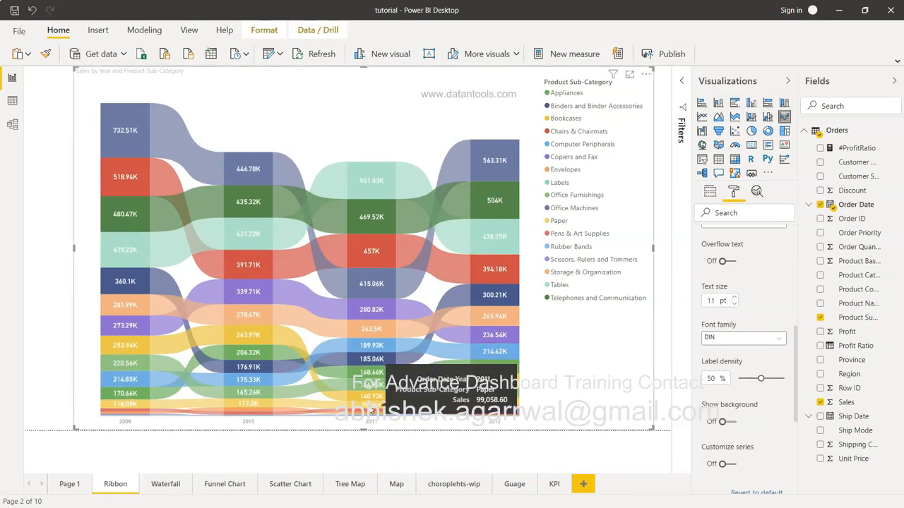
{"action": "left_click", "coordinate": [735, 299]}
{"action": "left_click", "coordinate": [734, 306]}
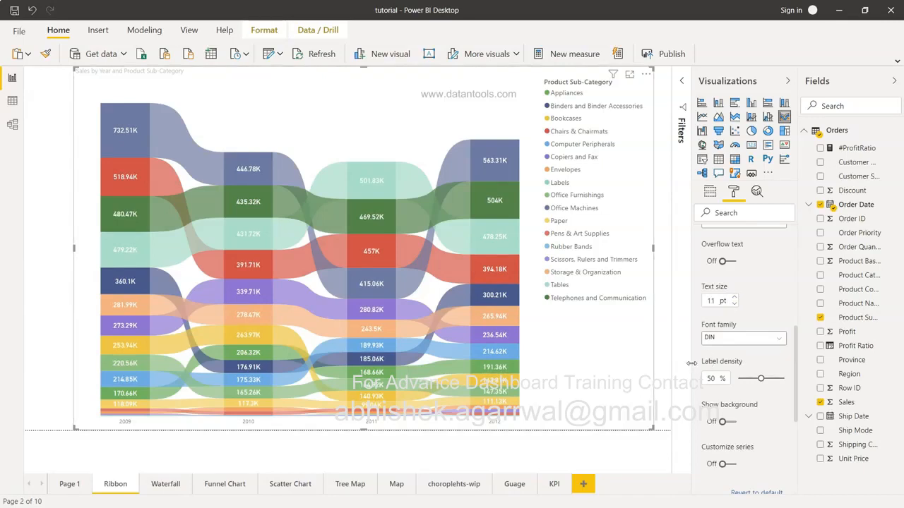
{"action": "left_click_drag", "start_coordinate": [761, 379], "coordinate": [789, 385]}
{"action": "left_click_drag", "start_coordinate": [784, 379], "coordinate": [761, 381]}
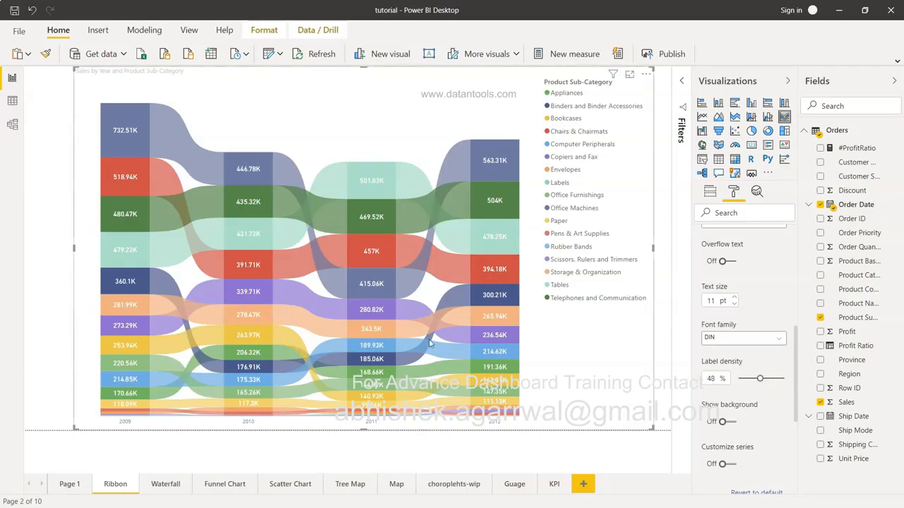
- Try showing a background behind the data labels and switch it off again
{"action": "scroll", "coordinate": [727, 408], "scroll_direction": "down", "scroll_amount": 2}
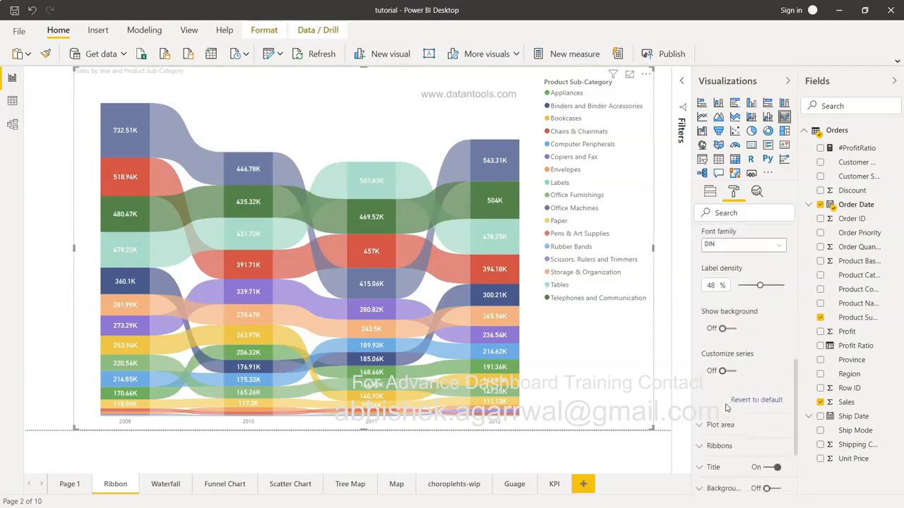
{"action": "left_click", "coordinate": [730, 328]}
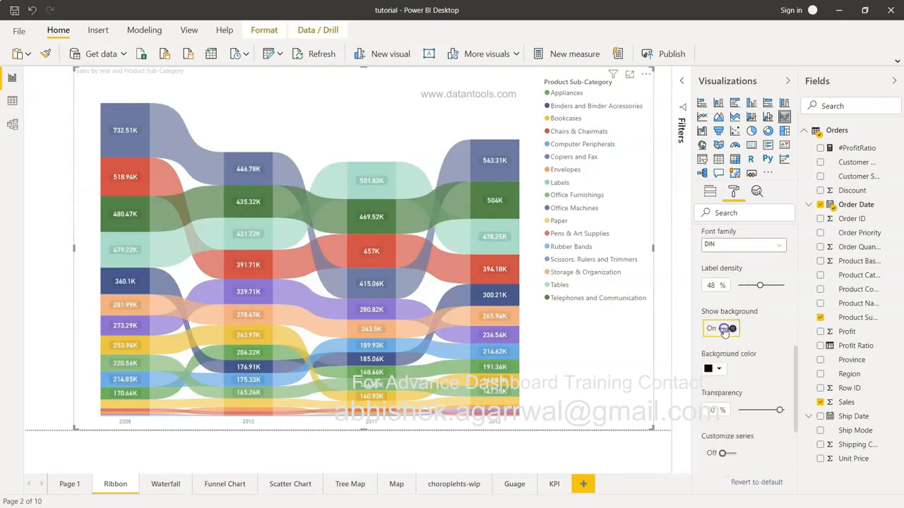
{"action": "left_click", "coordinate": [723, 329]}
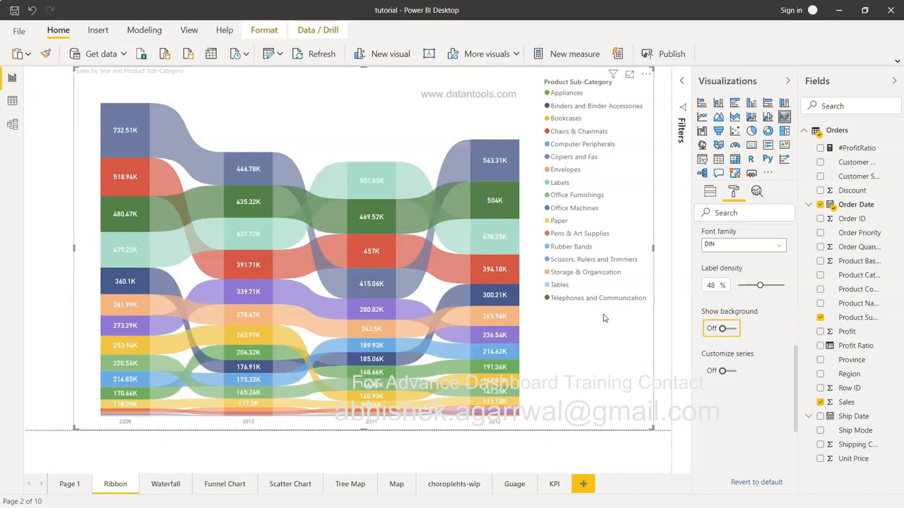
{"action": "left_click", "coordinate": [728, 328]}
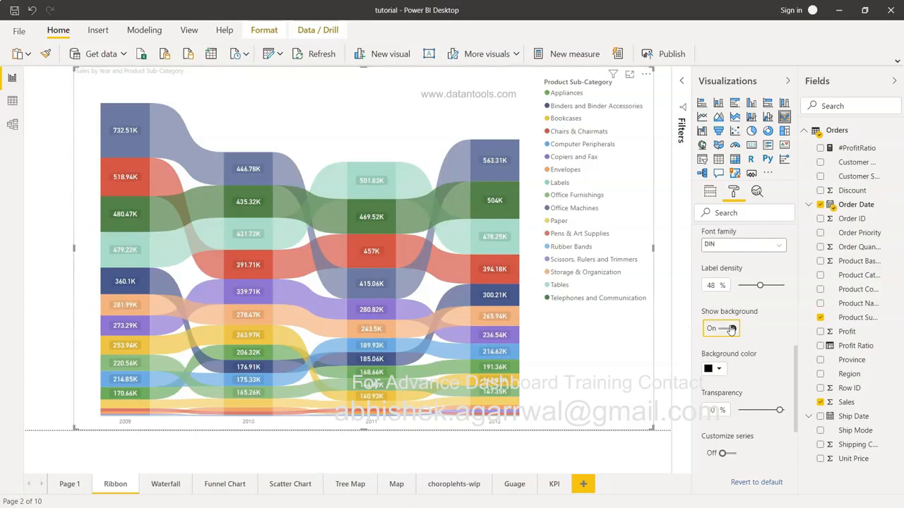
{"action": "left_click", "coordinate": [725, 329]}
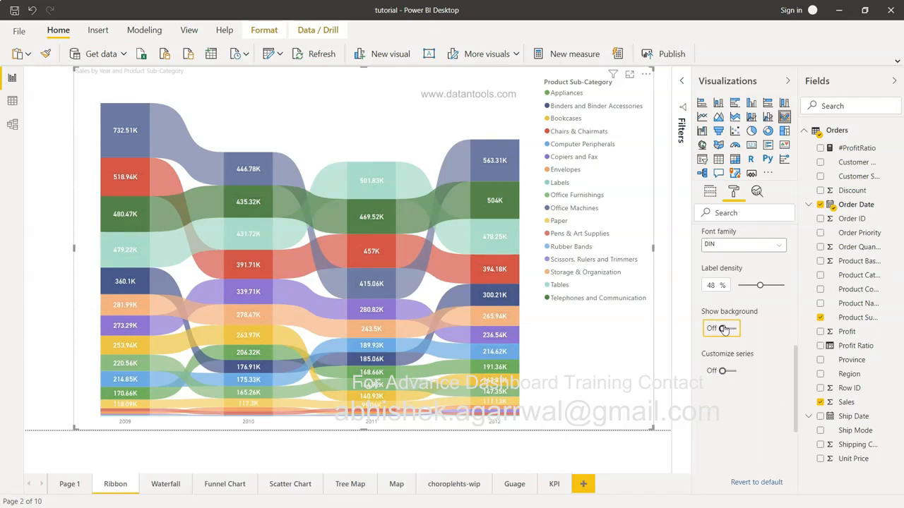
- Try Customize series for the data labels, review its series list and per-series settings, and switch it back off
{"action": "scroll", "coordinate": [739, 268], "scroll_direction": "down", "scroll_amount": 4}
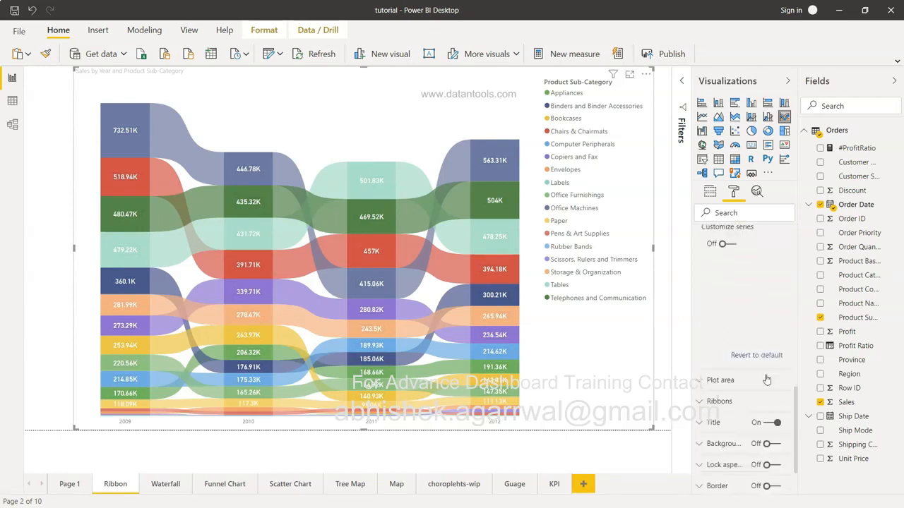
{"action": "left_click", "coordinate": [730, 242]}
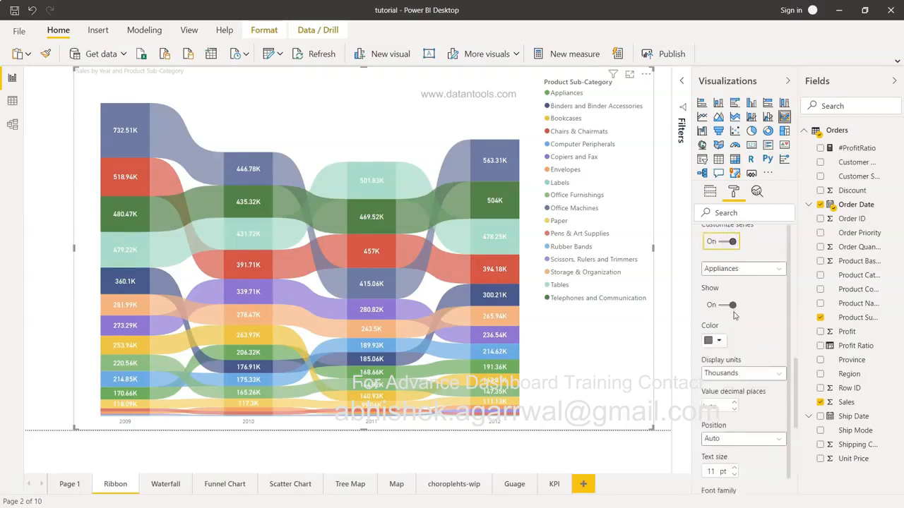
{"action": "scroll", "coordinate": [733, 316], "scroll_direction": "down", "scroll_amount": 1}
{"action": "scroll", "coordinate": [736, 339], "scroll_direction": "down", "scroll_amount": 5}
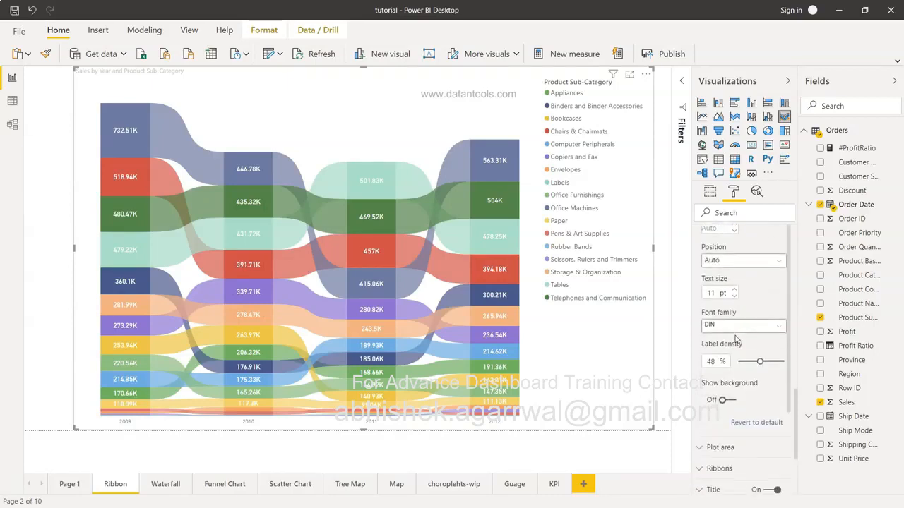
{"action": "scroll", "coordinate": [716, 266], "scroll_direction": "up", "scroll_amount": 6}
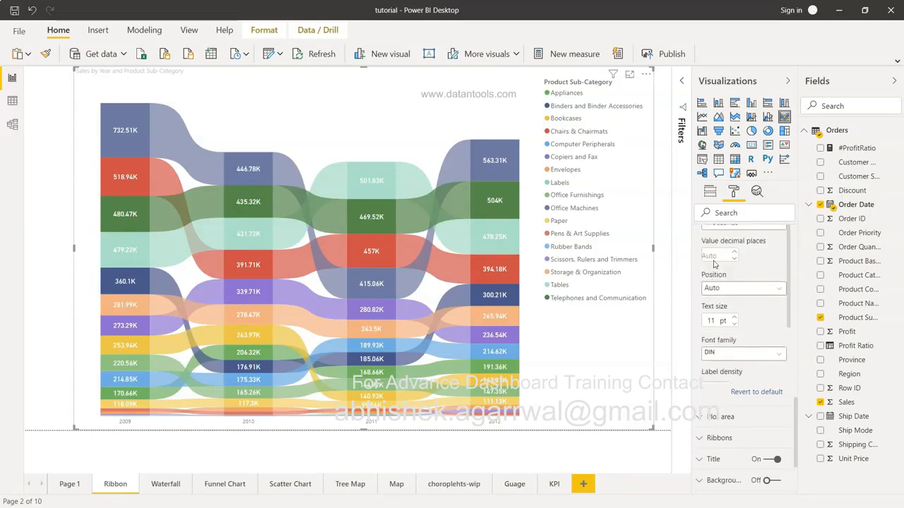
{"action": "scroll", "coordinate": [715, 265], "scroll_direction": "up", "scroll_amount": 1}
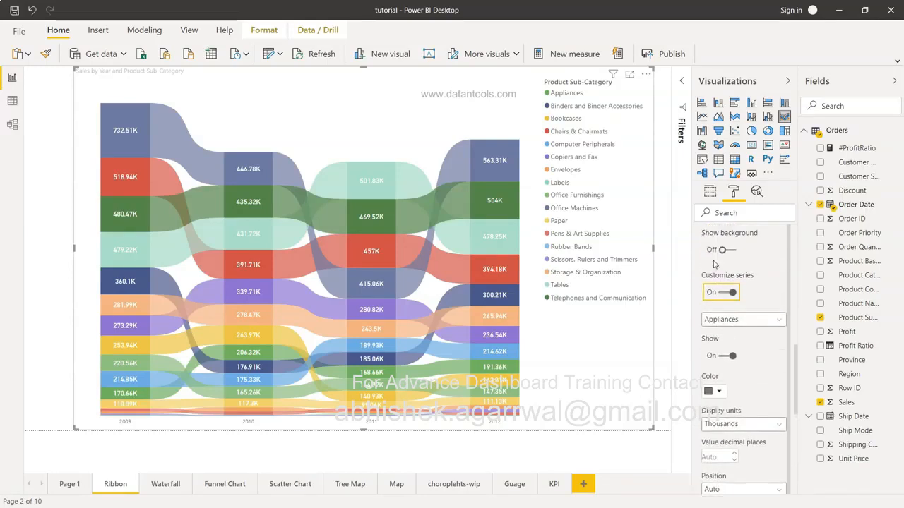
{"action": "left_click", "coordinate": [734, 324]}
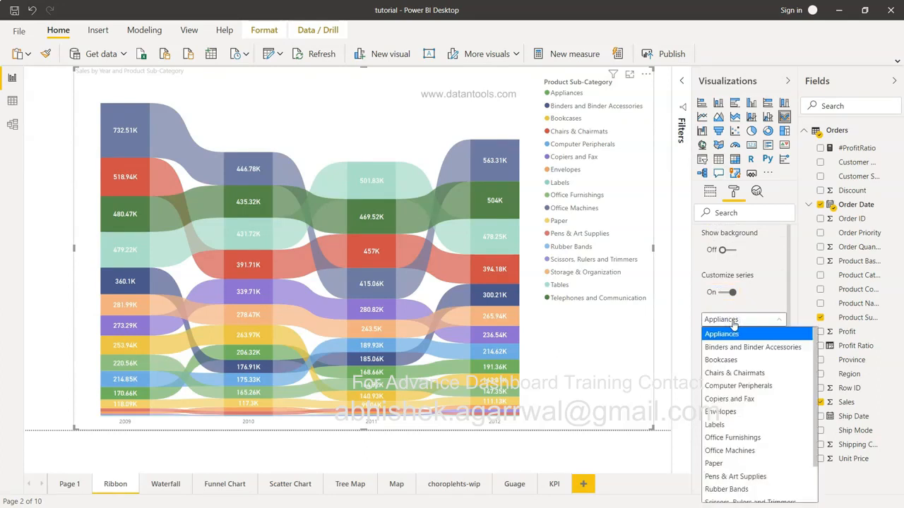
{"action": "left_click", "coordinate": [700, 295]}
{"action": "scroll", "coordinate": [709, 353], "scroll_direction": "down", "scroll_amount": 3}
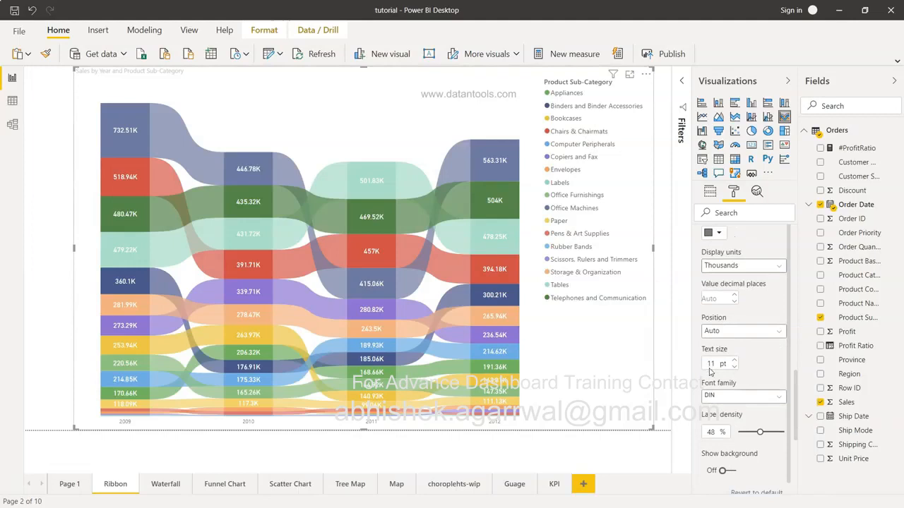
{"action": "scroll", "coordinate": [729, 442], "scroll_direction": "down", "scroll_amount": 4}
{"action": "scroll", "coordinate": [729, 442], "scroll_direction": "up", "scroll_amount": 7}
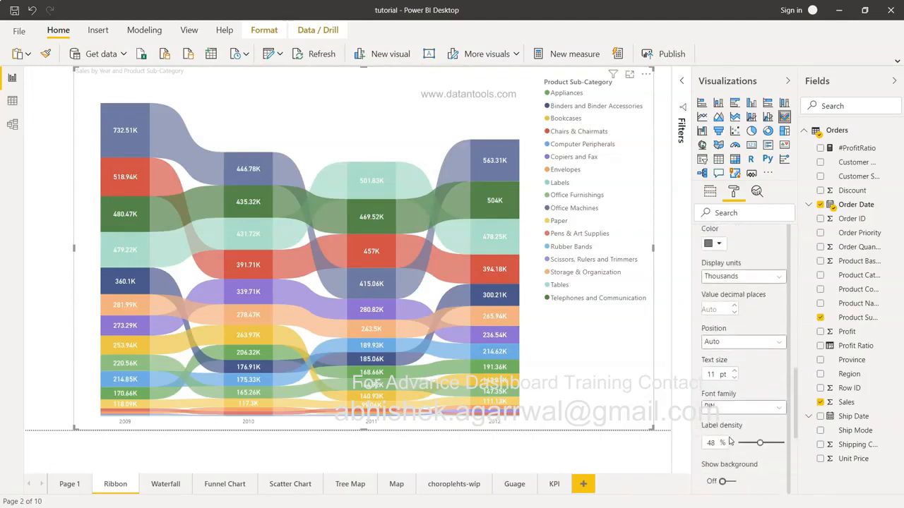
{"action": "scroll", "coordinate": [721, 268], "scroll_direction": "up", "scroll_amount": 3}
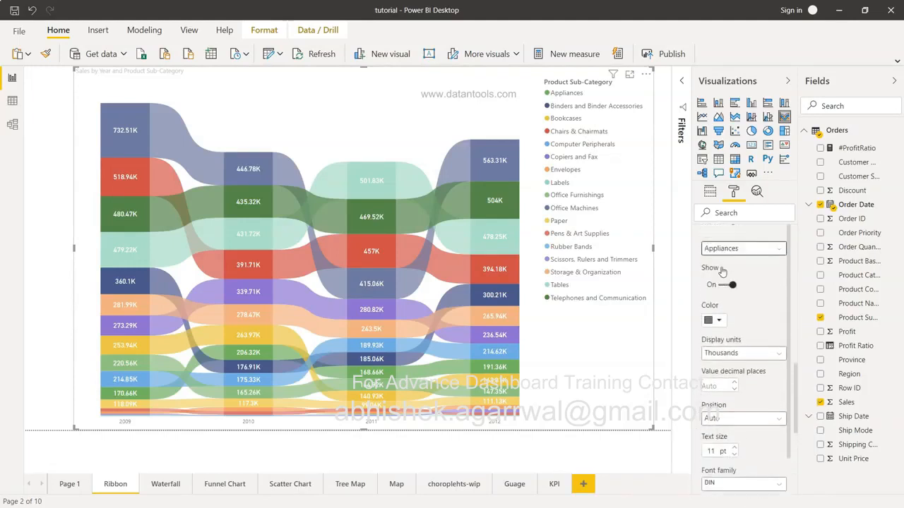
{"action": "left_click", "coordinate": [725, 281]}
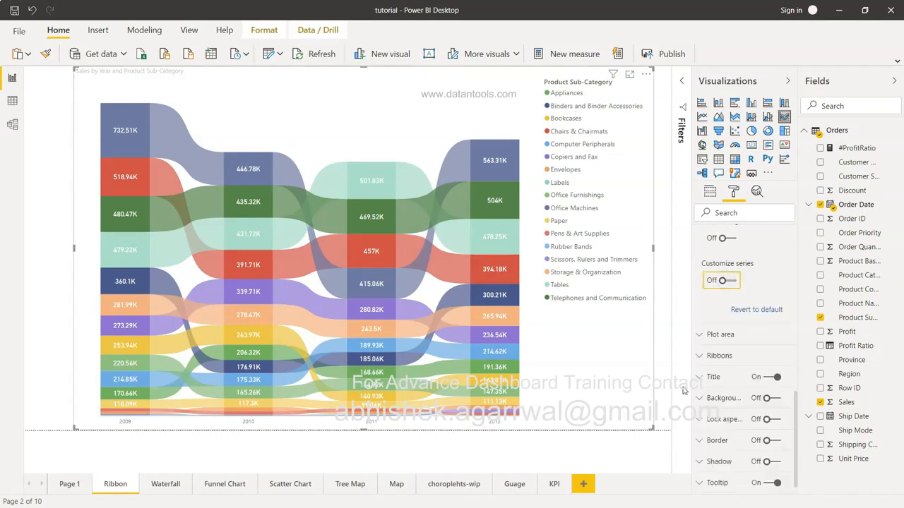
- Set the spacing between the chart's ribbons to 2
{"action": "scroll", "coordinate": [733, 358], "scroll_direction": "down", "scroll_amount": 1}
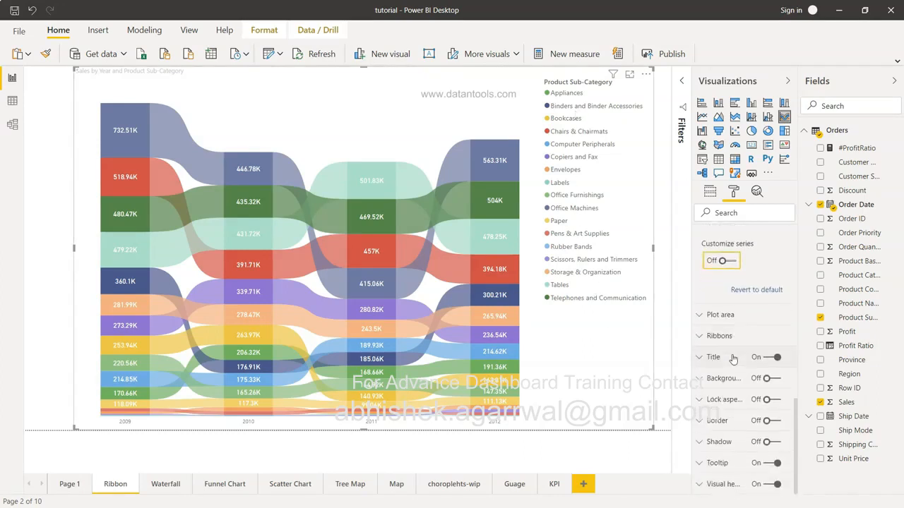
{"action": "left_click", "coordinate": [706, 338]}
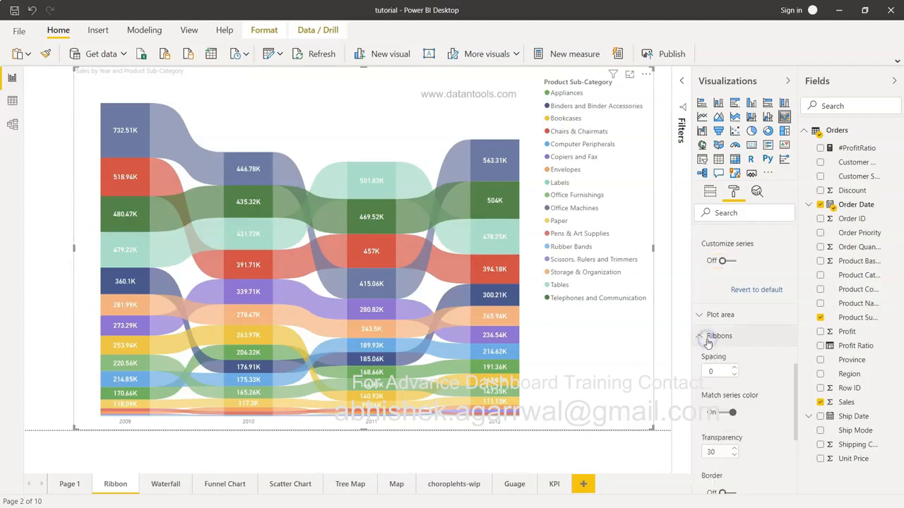
{"action": "scroll", "coordinate": [707, 343], "scroll_direction": "down", "scroll_amount": 3}
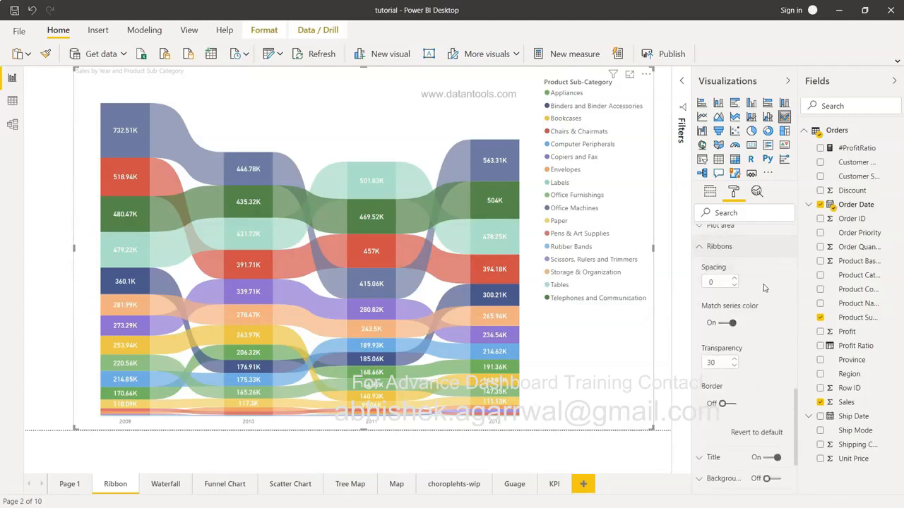
{"action": "mouse_move", "coordinate": [418, 277]}
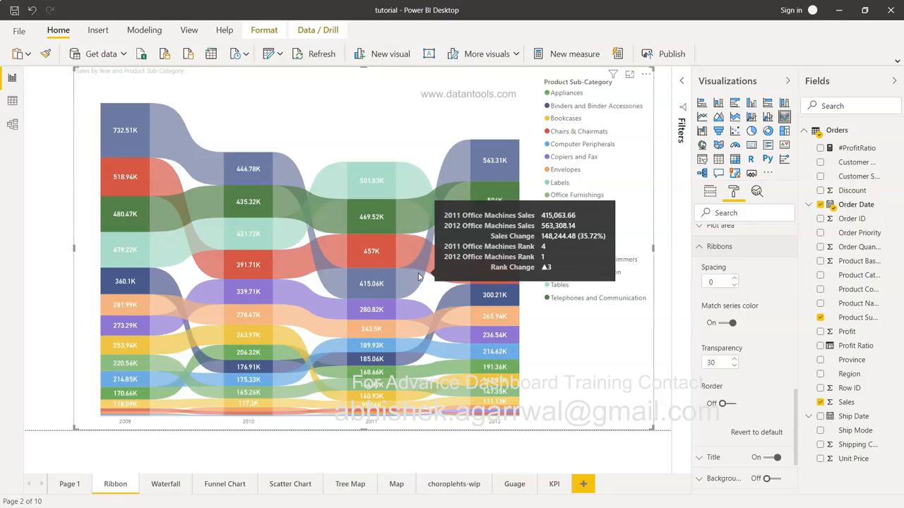
{"action": "left_click", "coordinate": [734, 279]}
{"action": "left_click", "coordinate": [734, 280]}
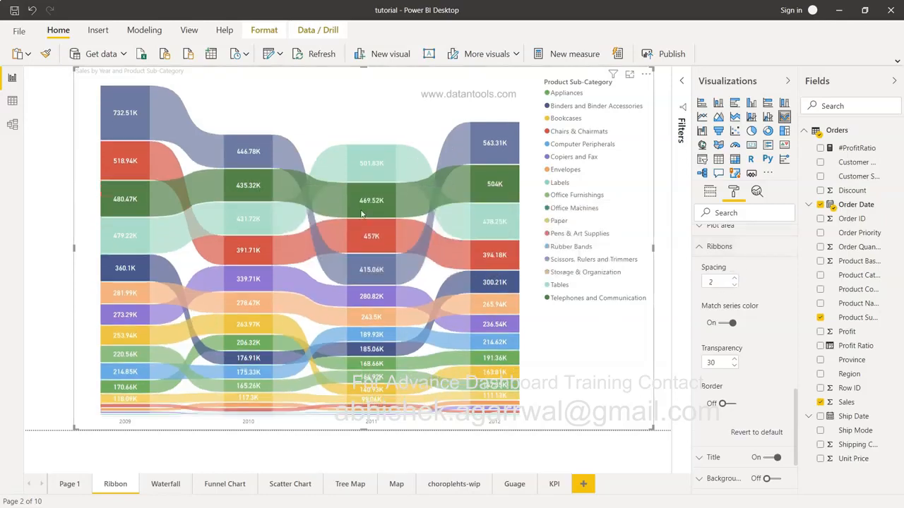
{"action": "left_click", "coordinate": [734, 279]}
{"action": "left_click", "coordinate": [735, 286]}
- Try the ribbons without Match series color and restore the matching colors
{"action": "left_click", "coordinate": [723, 323]}
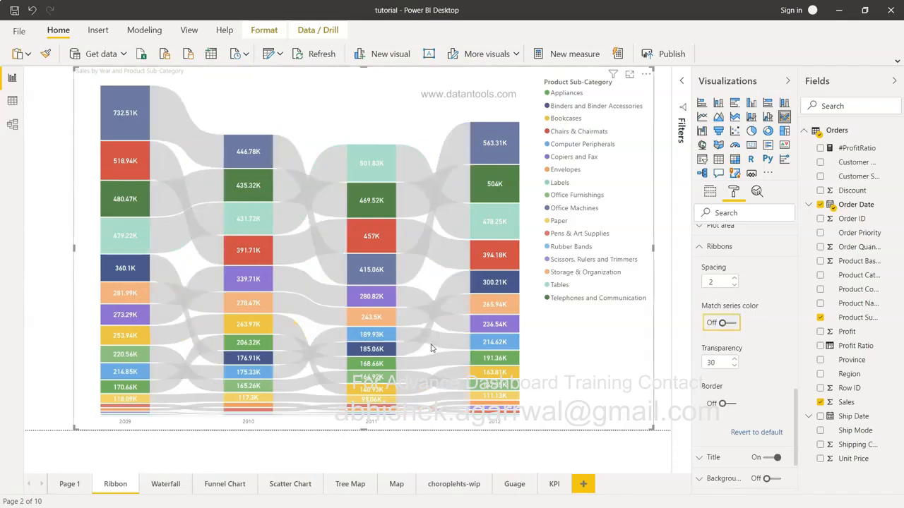
{"action": "left_click", "coordinate": [727, 324]}
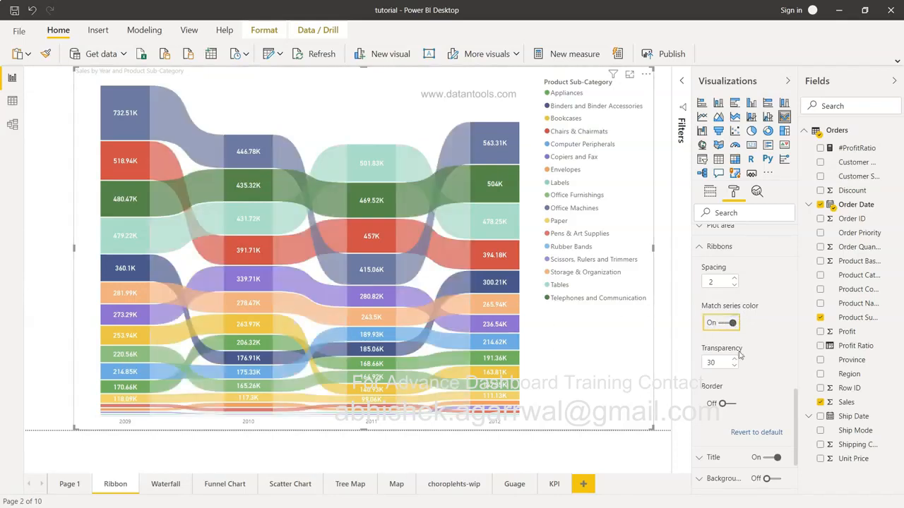
- Try different ribbon transparency values, ending with 50
{"action": "left_click", "coordinate": [734, 359]}
{"action": "left_click", "coordinate": [734, 359]}
{"action": "left_click", "coordinate": [734, 364]}
{"action": "left_click", "coordinate": [734, 364]}
{"action": "left_click", "coordinate": [718, 364]}
{"action": "double_click", "coordinate": [729, 363]}
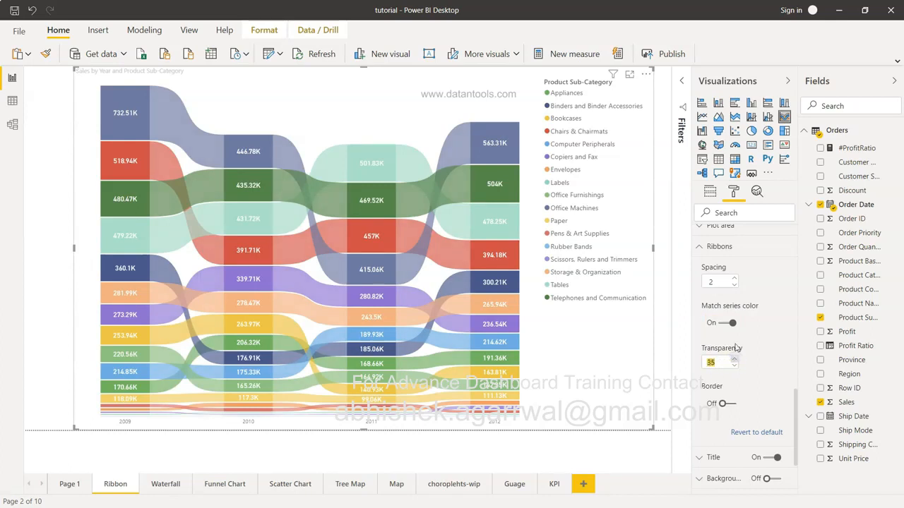
{"action": "type", "text": "50"}
{"action": "key", "text": "Tab"}
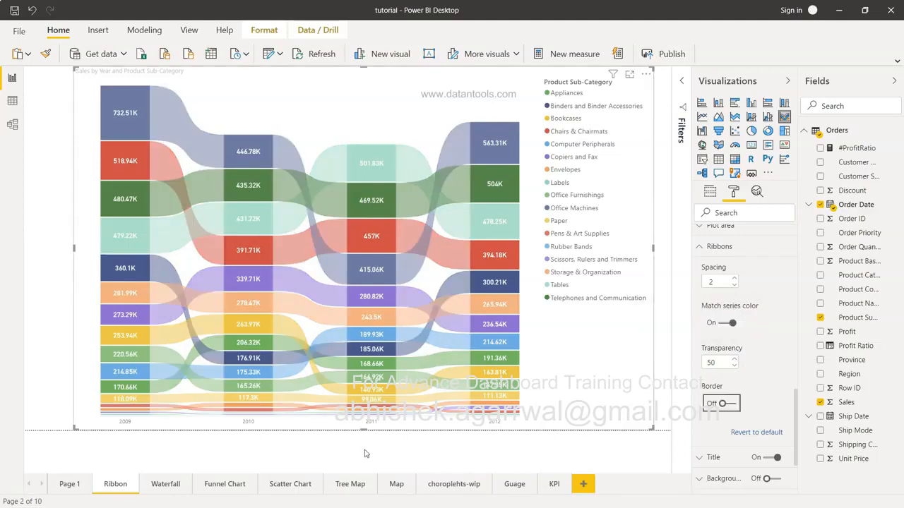
- Set the ribbon transparency to 20 and turn on the ribbon border
{"action": "left_click", "coordinate": [689, 362]}
{"action": "double_click", "coordinate": [711, 363]}
{"action": "type", "text": "20"}
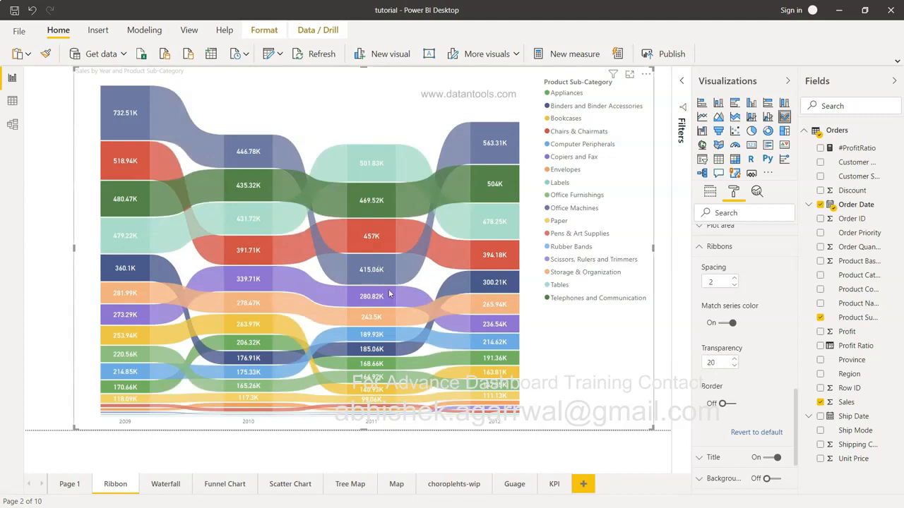
{"action": "left_click", "coordinate": [731, 405]}
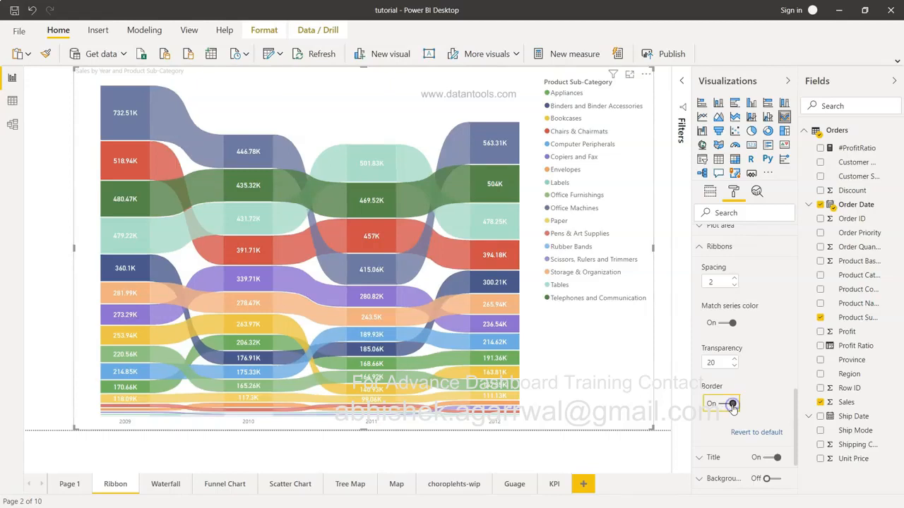
- Try the ribbons without their border, restore the border and collapse the ribbon settings
{"action": "left_click", "coordinate": [731, 406]}
{"action": "left_click", "coordinate": [731, 406]}
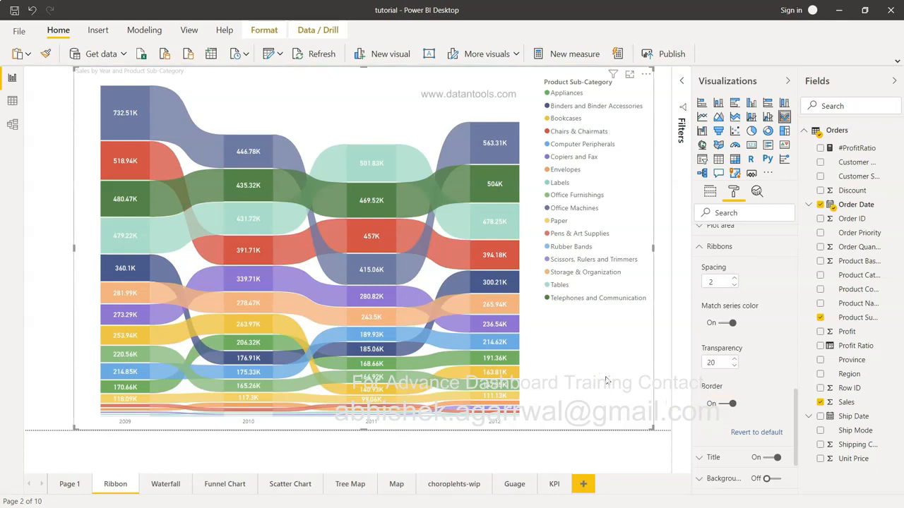
{"action": "left_click", "coordinate": [699, 248]}
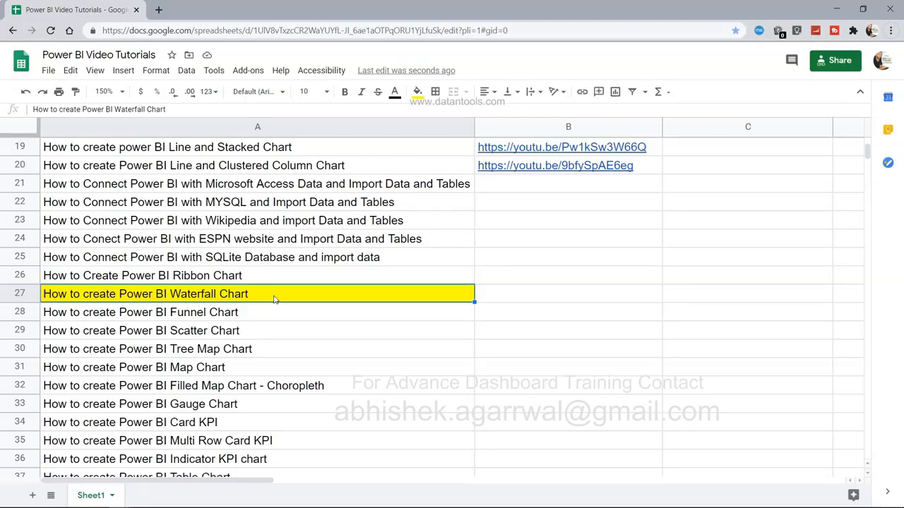
- Switch to Power BI Desktop and examine the yearly totals and category changes in the existing waterfall chart
{"action": "key", "text": "alt+Tab"}
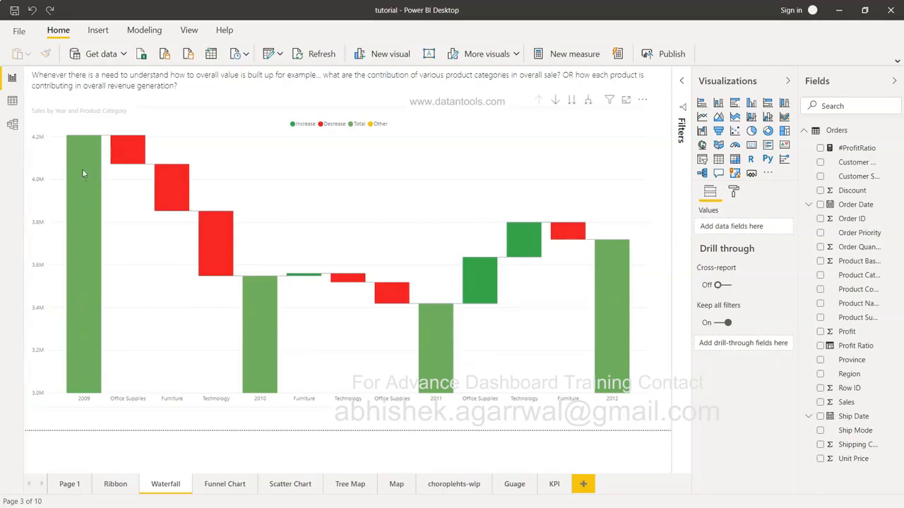
{"action": "mouse_move", "coordinate": [82, 170]}
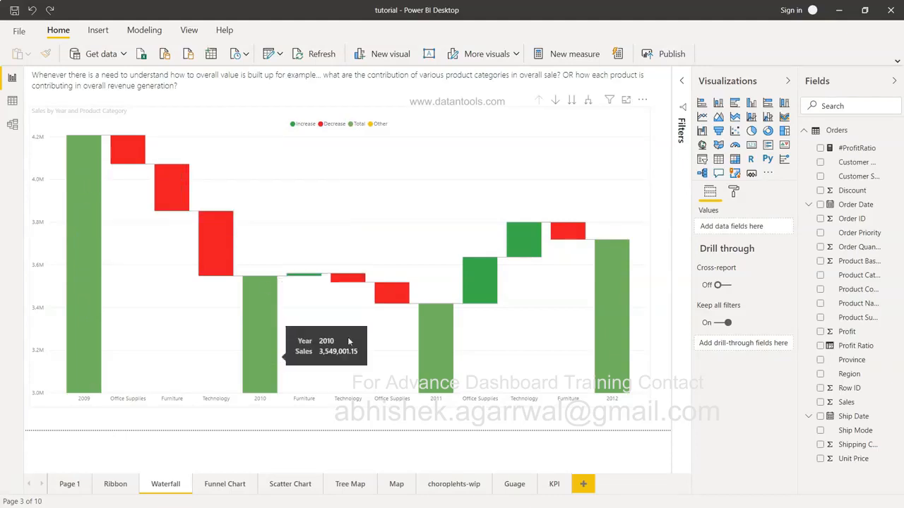
{"action": "mouse_move", "coordinate": [430, 369]}
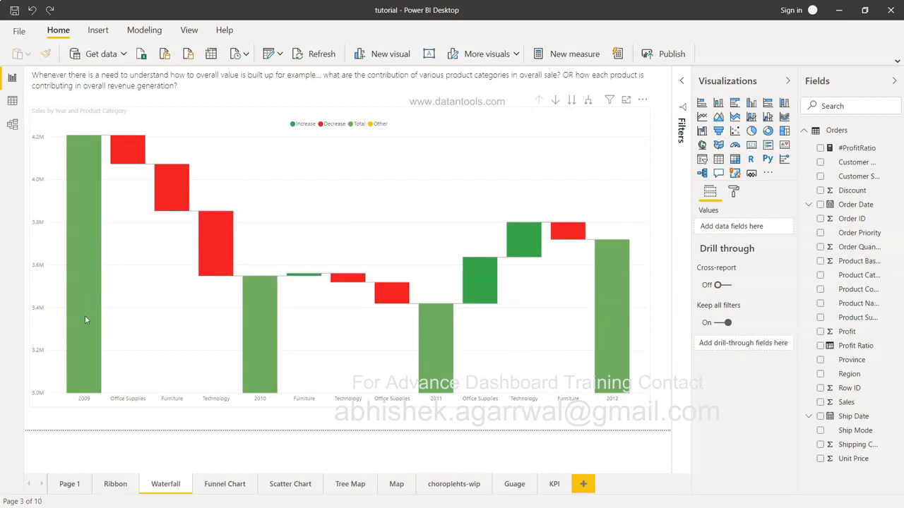
{"action": "mouse_move", "coordinate": [85, 320]}
{"action": "mouse_move", "coordinate": [265, 353]}
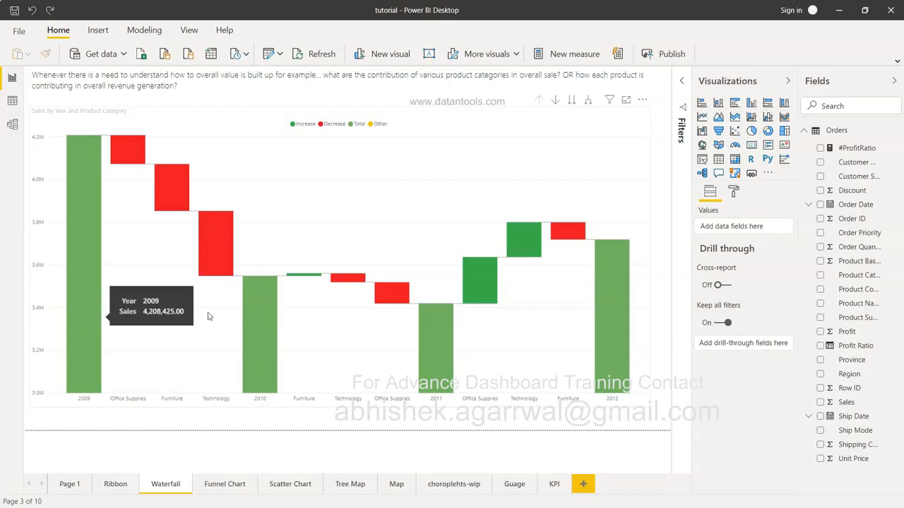
{"action": "mouse_move", "coordinate": [254, 321]}
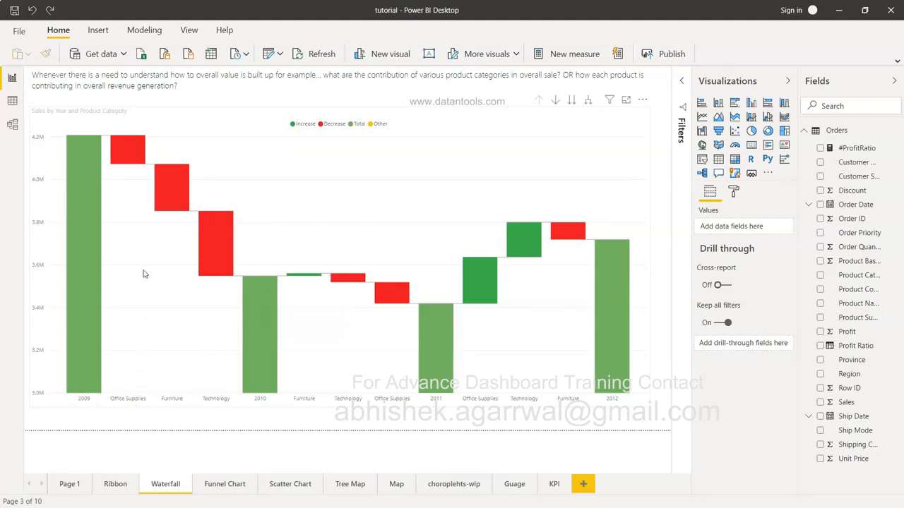
{"action": "mouse_move", "coordinate": [129, 154]}
{"action": "mouse_move", "coordinate": [176, 192]}
{"action": "mouse_move", "coordinate": [207, 237]}
{"action": "mouse_move", "coordinate": [527, 242]}
{"action": "mouse_move", "coordinate": [574, 242]}
- Replace the existing chart with a blank waterfall chart stretched to fill the page area below the description text
{"action": "left_click", "coordinate": [452, 139]}
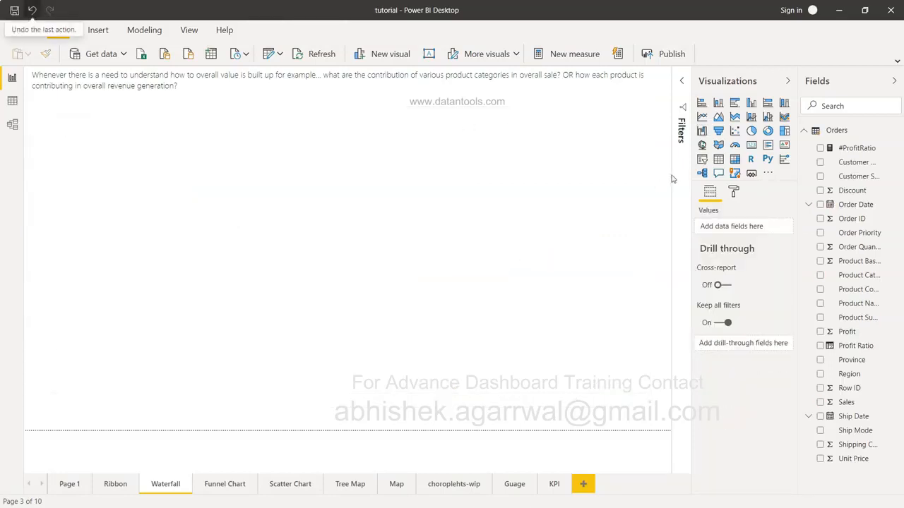
{"action": "left_click", "coordinate": [702, 132]}
{"action": "left_click_drag", "start_coordinate": [340, 234], "coordinate": [346, 438]}
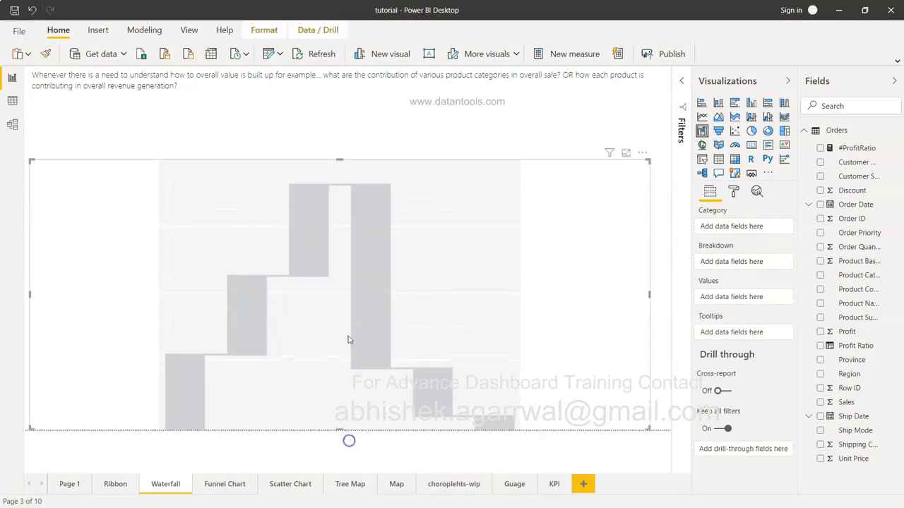
{"action": "left_click_drag", "start_coordinate": [340, 160], "coordinate": [352, 111]}
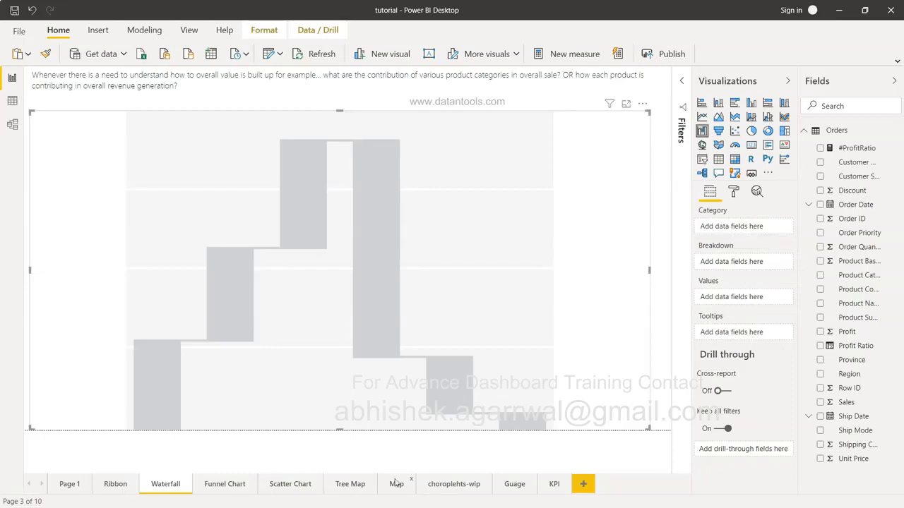
- Build the waterfall chart with Order Date reduced to Year as category, Product Category as breakdown and Sales as values
{"action": "left_click", "coordinate": [820, 205]}
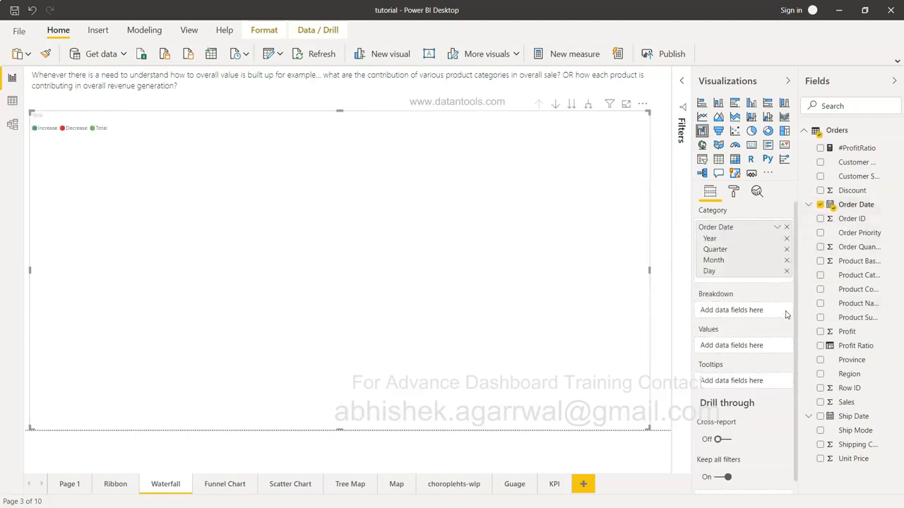
{"action": "left_click", "coordinate": [786, 271]}
{"action": "left_click", "coordinate": [786, 260]}
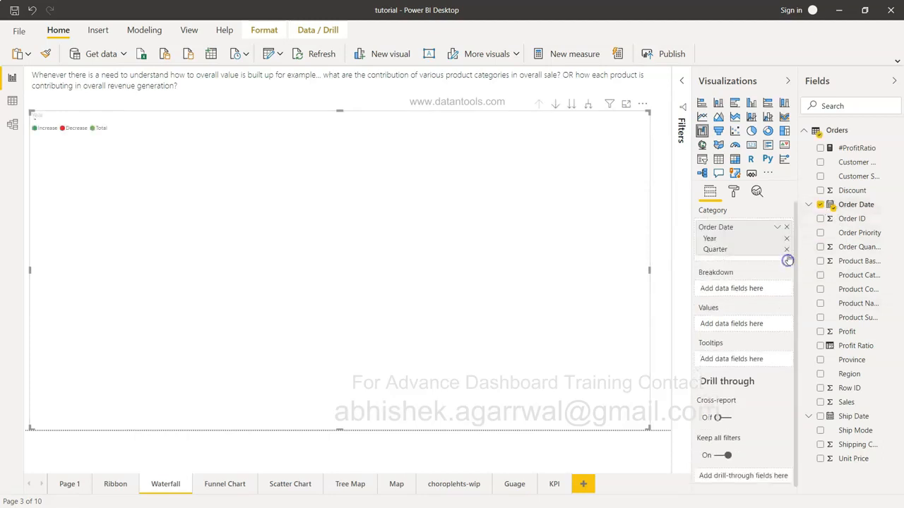
{"action": "left_click", "coordinate": [785, 249]}
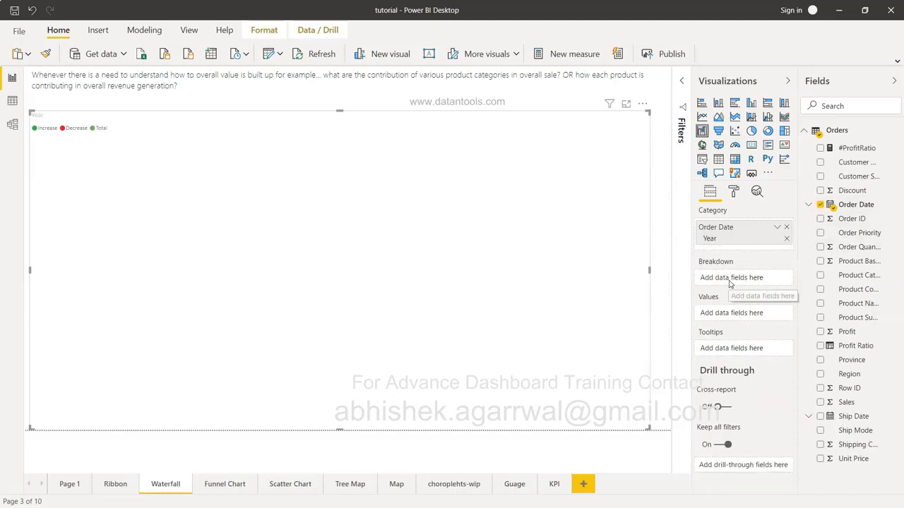
{"action": "left_click", "coordinate": [819, 276]}
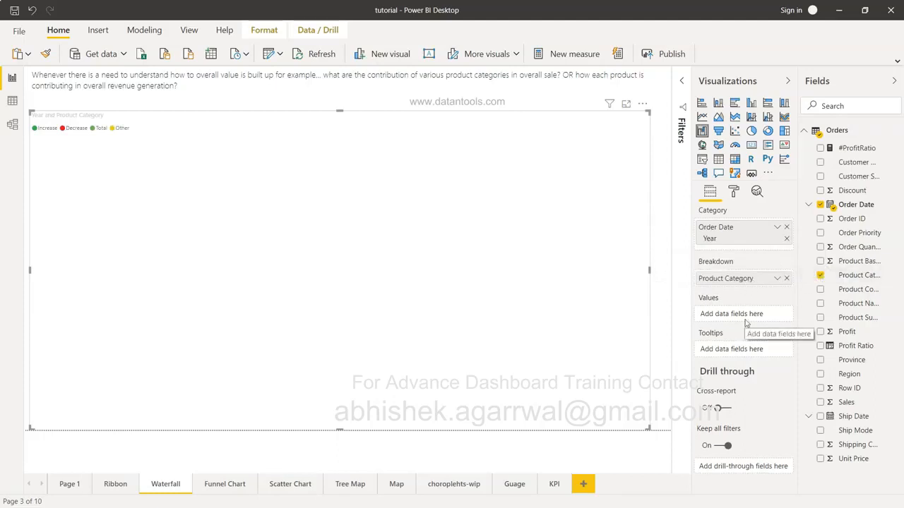
{"action": "left_click", "coordinate": [820, 402]}
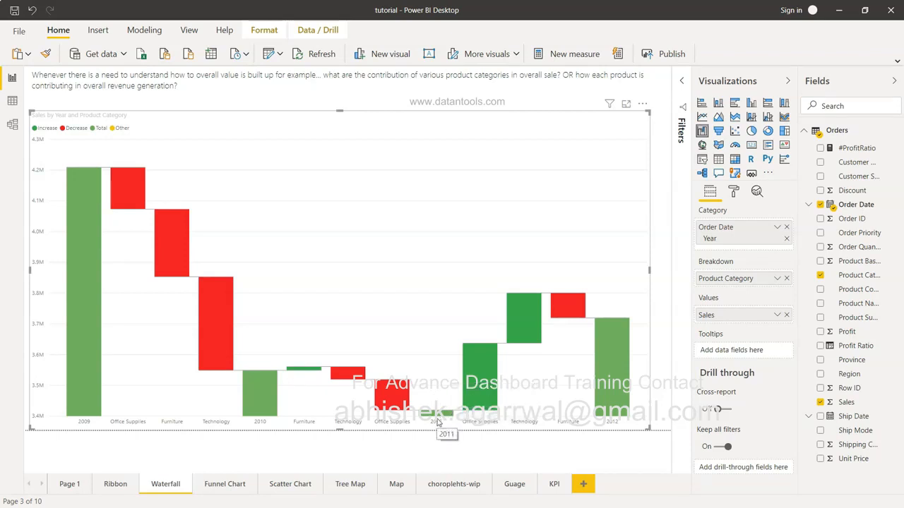
- Open the waterfall chart's Y-axis formatting and look through its available options
{"action": "left_click", "coordinate": [733, 194]}
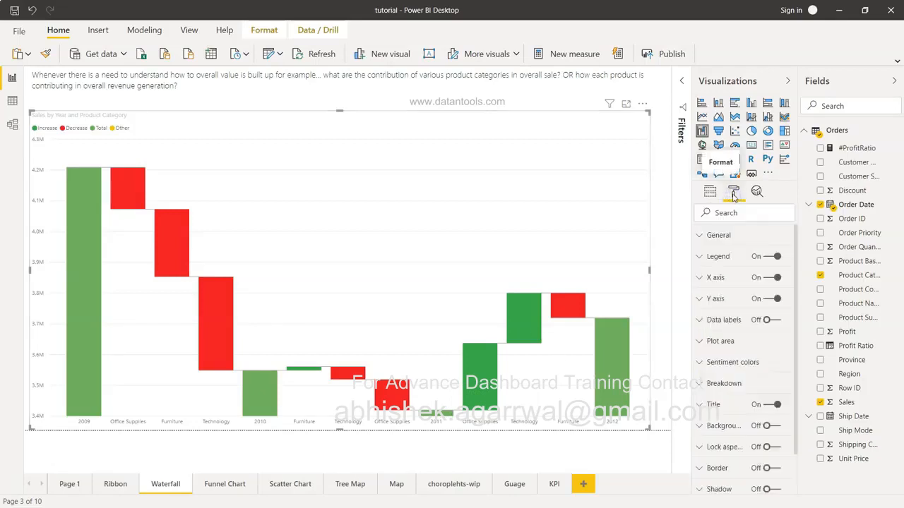
{"action": "left_click", "coordinate": [704, 300]}
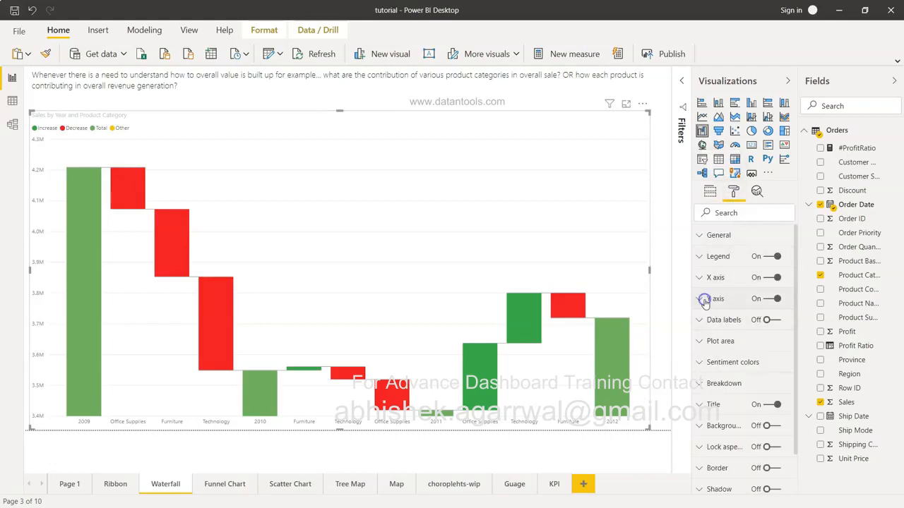
{"action": "left_click", "coordinate": [704, 300]}
{"action": "left_click", "coordinate": [704, 299]}
{"action": "scroll", "coordinate": [742, 365], "scroll_direction": "down", "scroll_amount": 5}
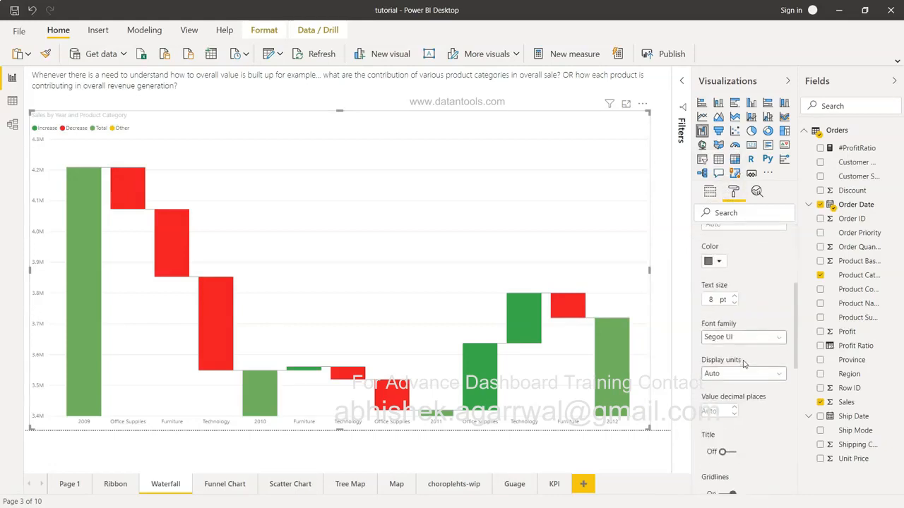
{"action": "scroll", "coordinate": [742, 364], "scroll_direction": "down", "scroll_amount": 3}
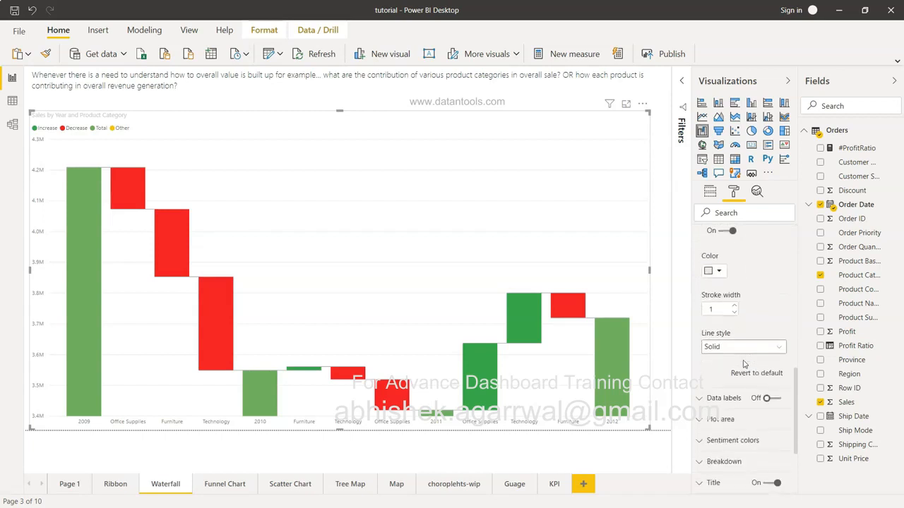
{"action": "scroll", "coordinate": [743, 364], "scroll_direction": "up", "scroll_amount": 5}
{"action": "scroll", "coordinate": [744, 364], "scroll_direction": "up", "scroll_amount": 4}
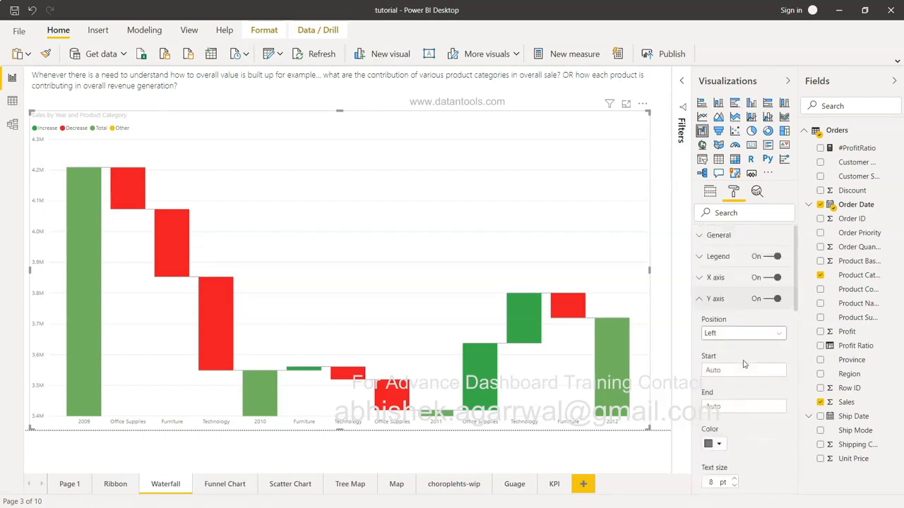
- Try Y-axis start values of 1000000 and 10000000, returning to 1000000
{"action": "left_click", "coordinate": [723, 368]}
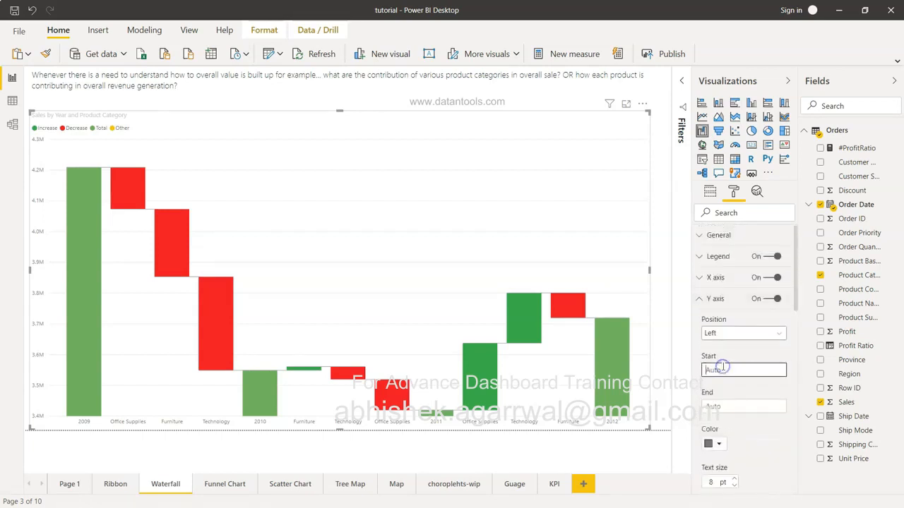
{"action": "left_click", "coordinate": [730, 405]}
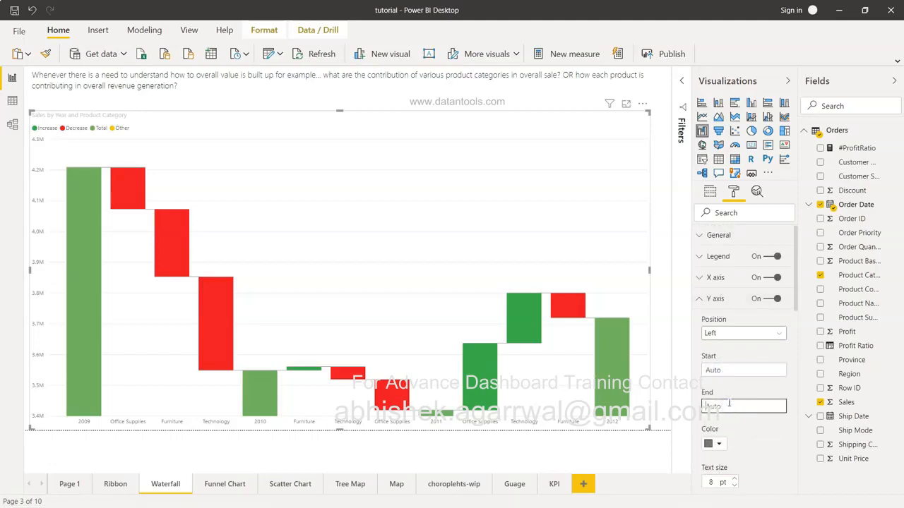
{"action": "left_click", "coordinate": [730, 372]}
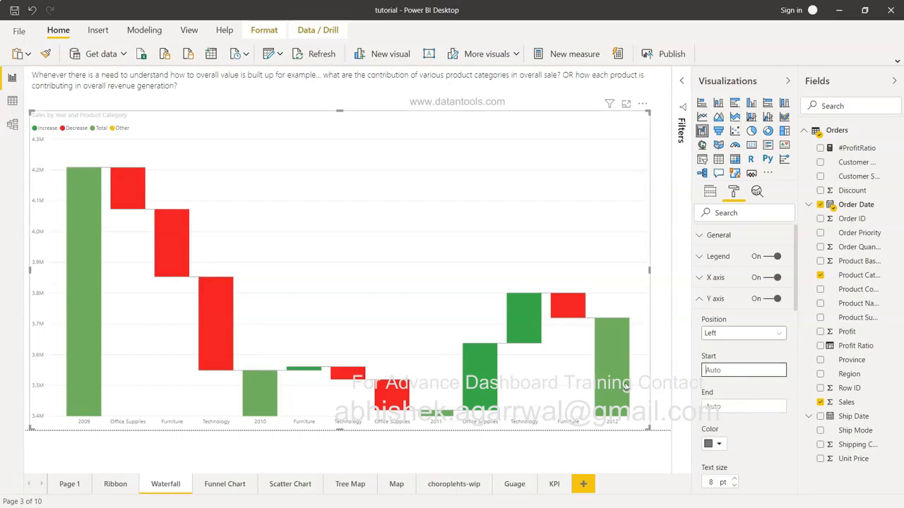
{"action": "type", "text": "1000000"}
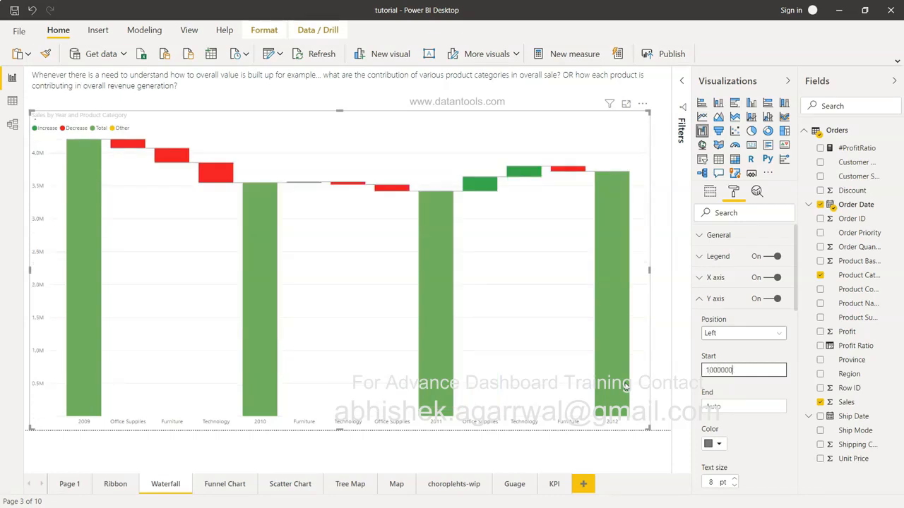
{"action": "type", "text": "0"}
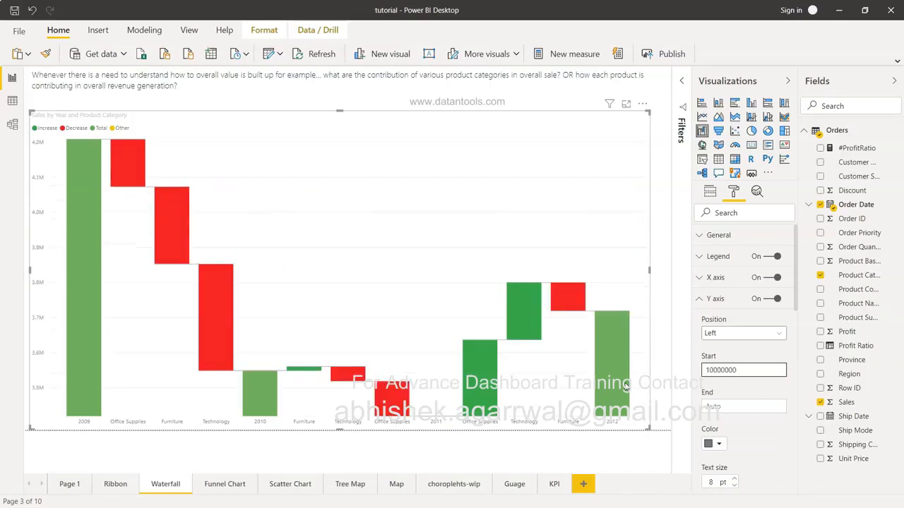
{"action": "key", "text": "BackSpace"}
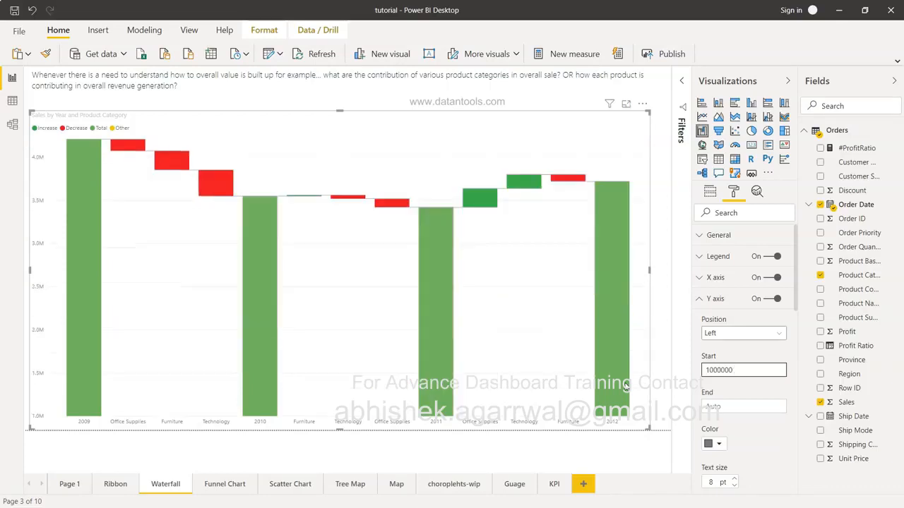
- Raise the Y-axis start value to 2000000 and settle on 3000000
{"action": "key", "text": "Delete"}
{"action": "type", "text": "2"}
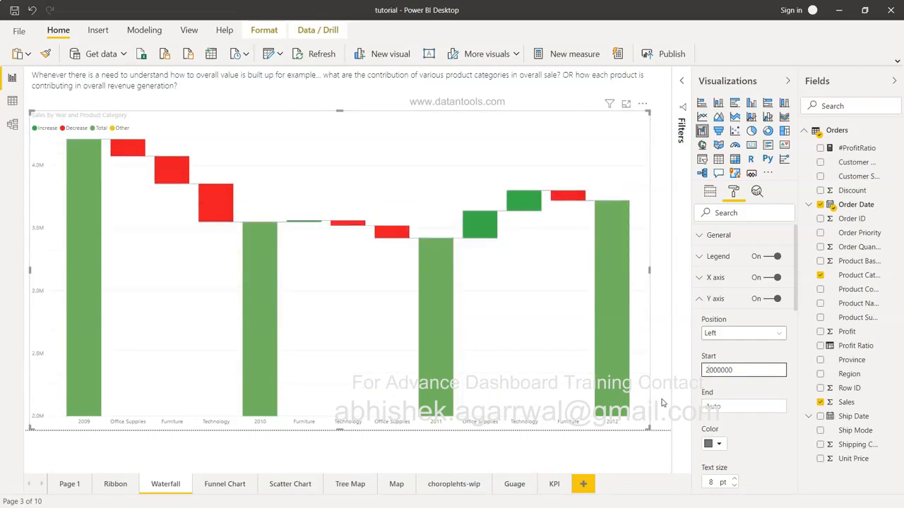
{"action": "key", "text": "Delete"}
{"action": "type", "text": "3"}
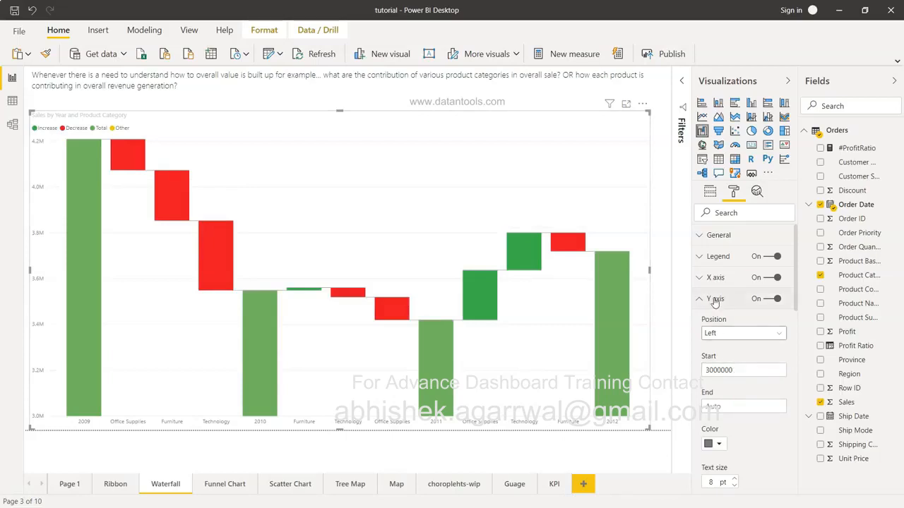
- Review the remaining Y-axis options, try the chart without gridlines, restore them and collapse the Y-axis settings
{"action": "left_click", "coordinate": [719, 408]}
{"action": "scroll", "coordinate": [738, 350], "scroll_direction": "down", "scroll_amount": 1}
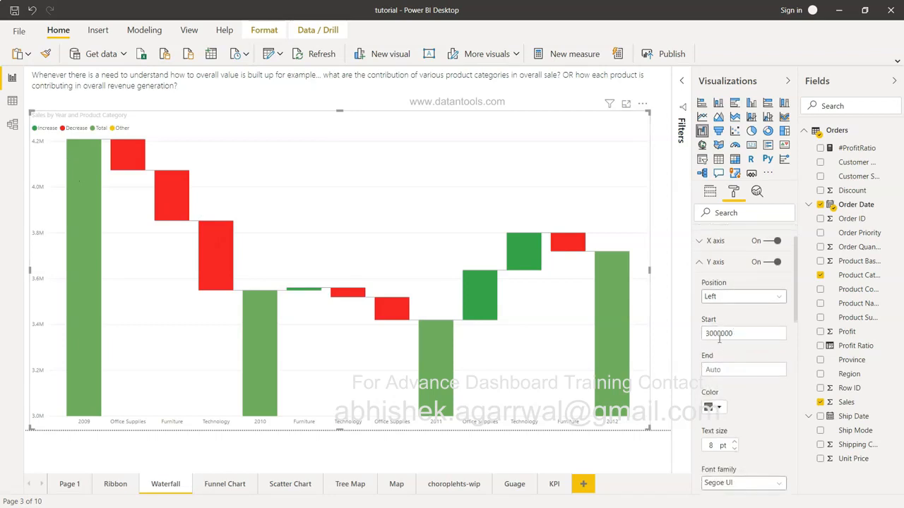
{"action": "left_click", "coordinate": [742, 336]}
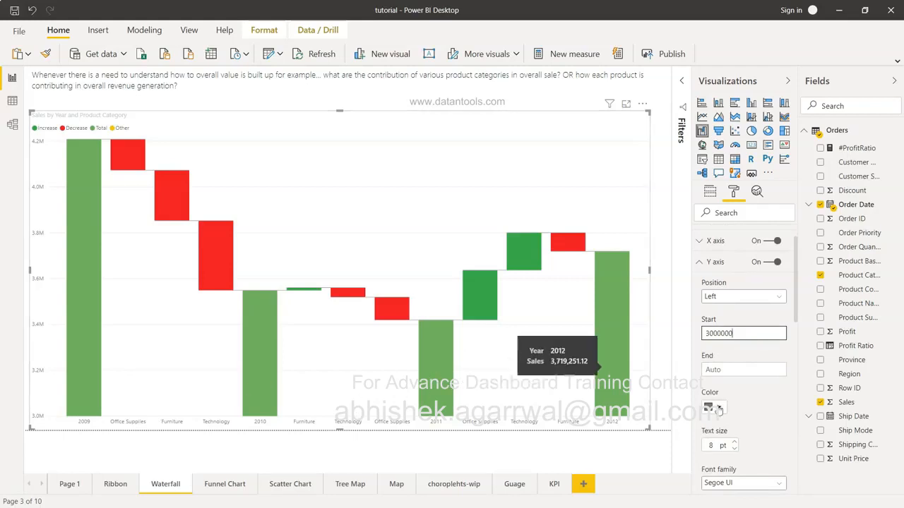
{"action": "scroll", "coordinate": [742, 413], "scroll_direction": "down", "scroll_amount": 6}
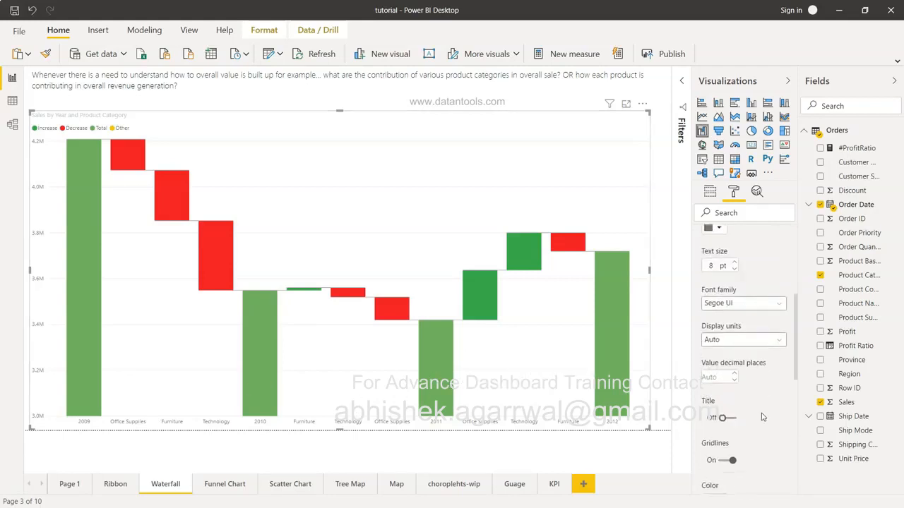
{"action": "scroll", "coordinate": [762, 417], "scroll_direction": "up", "scroll_amount": 1}
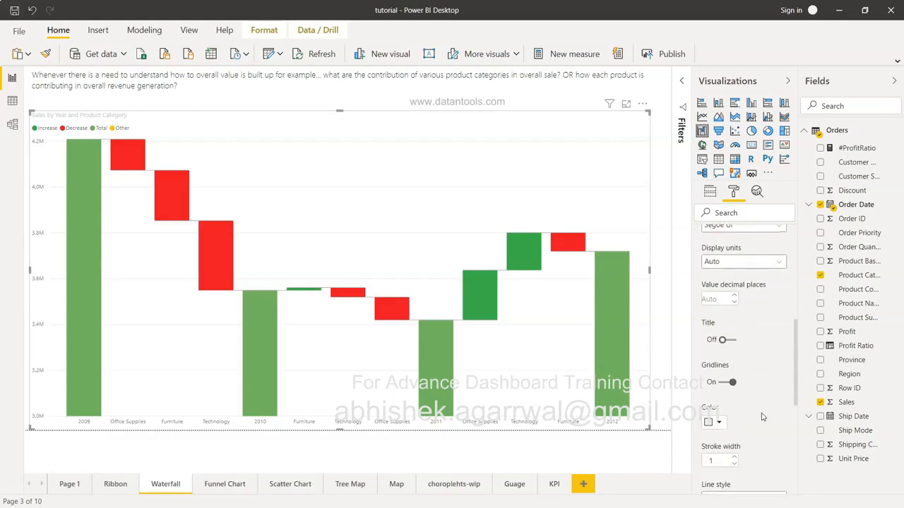
{"action": "left_click", "coordinate": [724, 383]}
{"action": "left_click", "coordinate": [724, 383]}
{"action": "scroll", "coordinate": [743, 385], "scroll_direction": "up", "scroll_amount": 3}
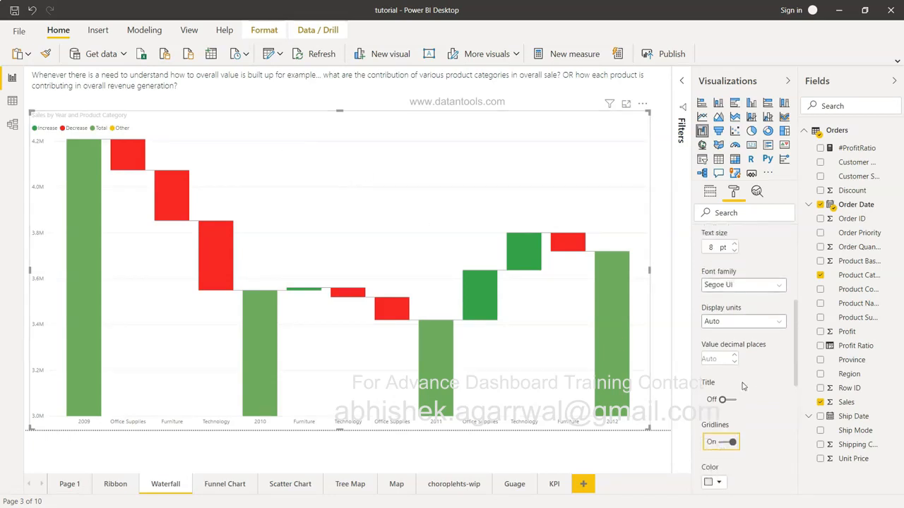
{"action": "scroll", "coordinate": [743, 380], "scroll_direction": "up", "scroll_amount": 9}
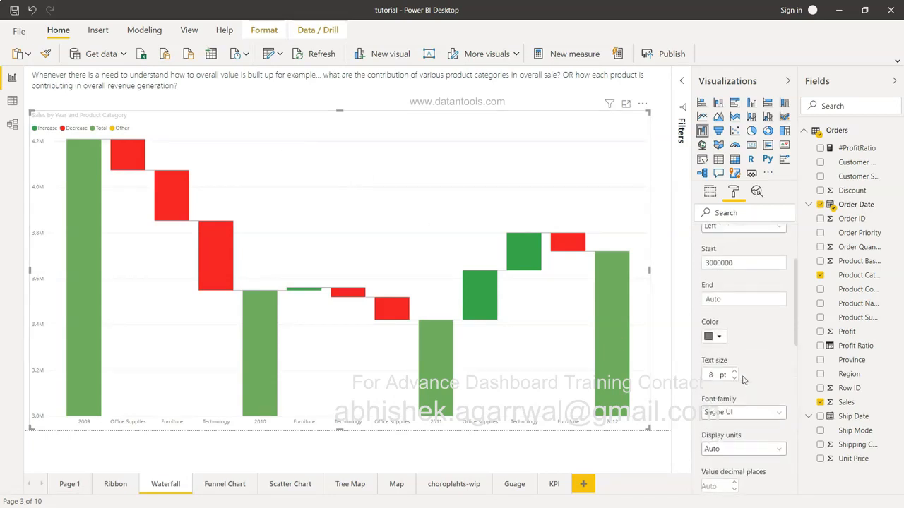
{"action": "left_click", "coordinate": [702, 300]}
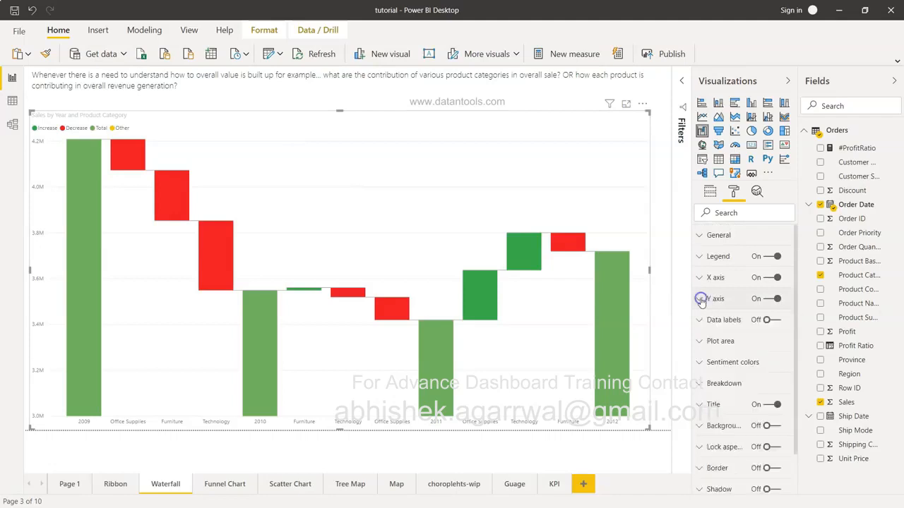
- Turn on the waterfall chart's data labels and set their display units to Thousands
{"action": "left_click", "coordinate": [778, 321]}
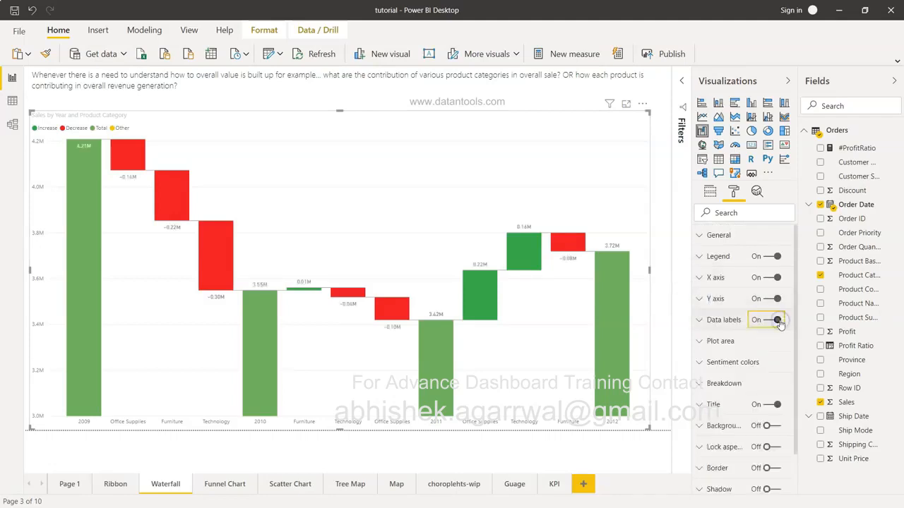
{"action": "left_click", "coordinate": [727, 322]}
{"action": "left_click", "coordinate": [742, 393]}
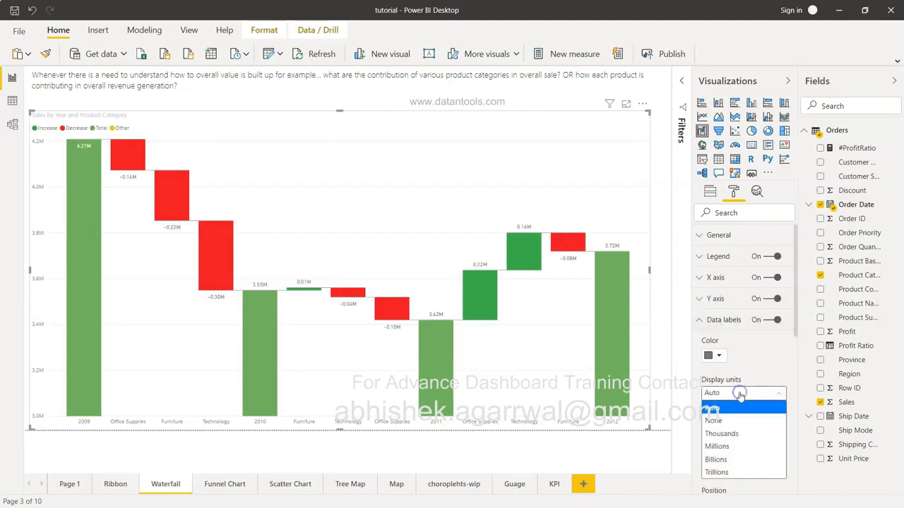
{"action": "left_click", "coordinate": [740, 434]}
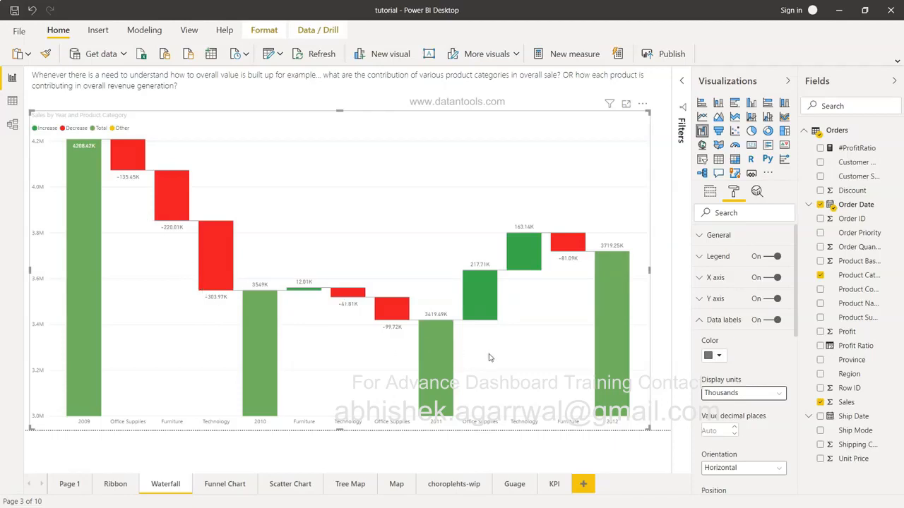
- Try the data label positions Inside end and Outside end, settling on Inside center
{"action": "scroll", "coordinate": [734, 351], "scroll_direction": "down", "scroll_amount": 1}
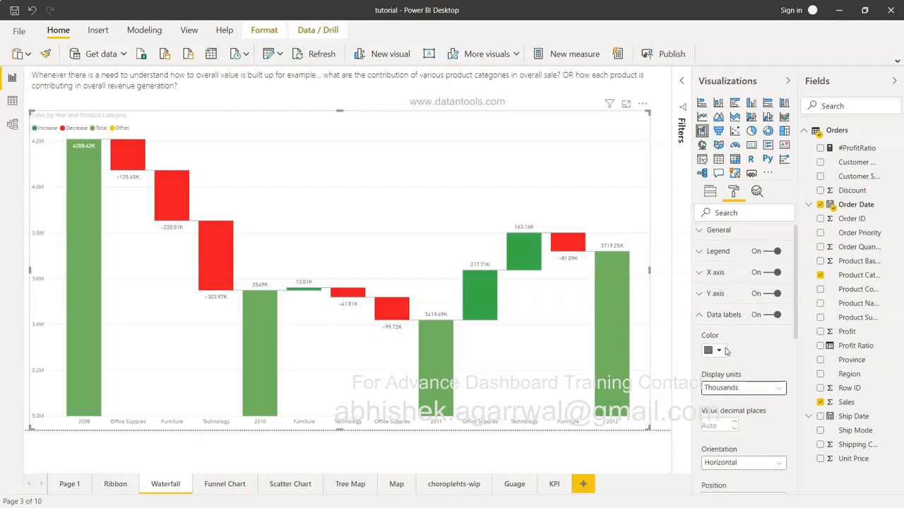
{"action": "scroll", "coordinate": [726, 351], "scroll_direction": "down", "scroll_amount": 2}
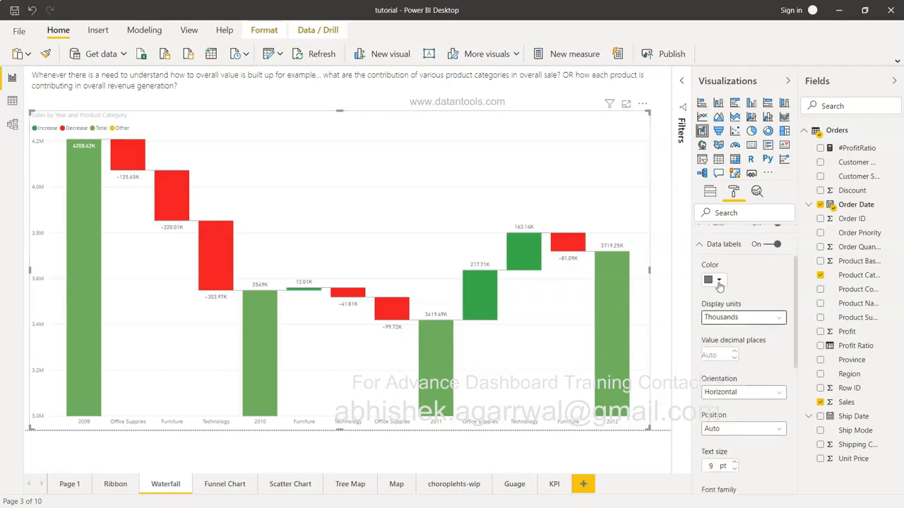
{"action": "scroll", "coordinate": [740, 393], "scroll_direction": "down", "scroll_amount": 2}
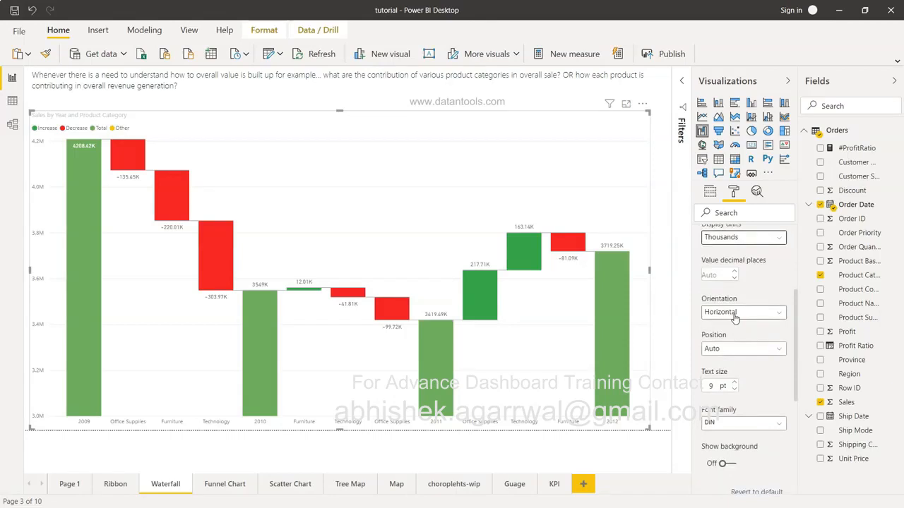
{"action": "scroll", "coordinate": [735, 319], "scroll_direction": "down", "scroll_amount": 2}
{"action": "left_click", "coordinate": [739, 283]}
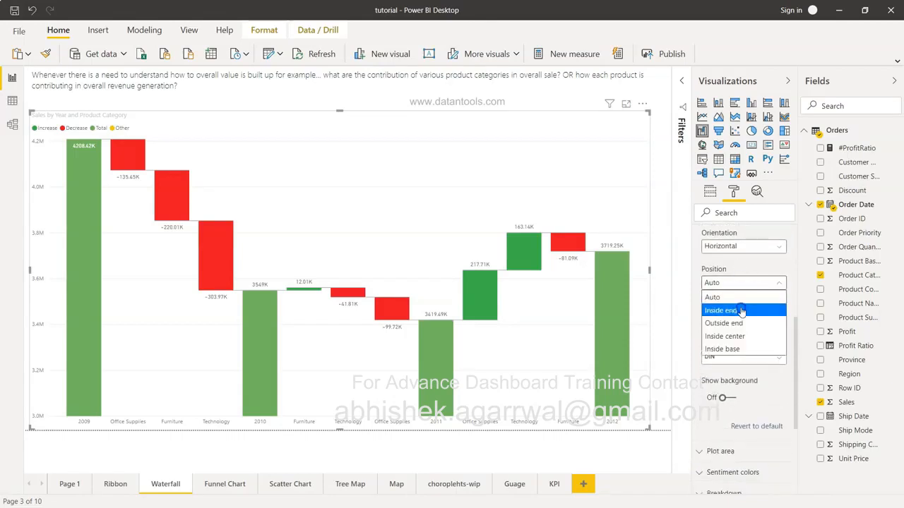
{"action": "left_click", "coordinate": [739, 310]}
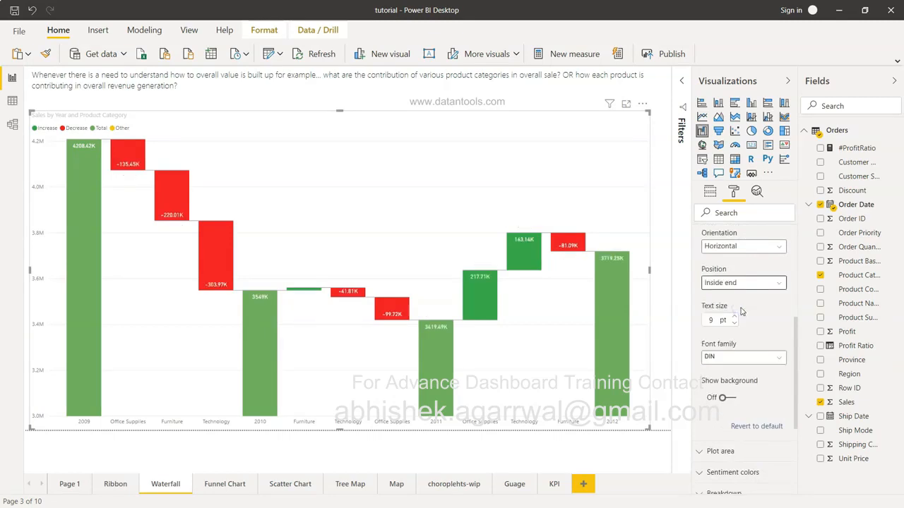
{"action": "left_click", "coordinate": [740, 283]}
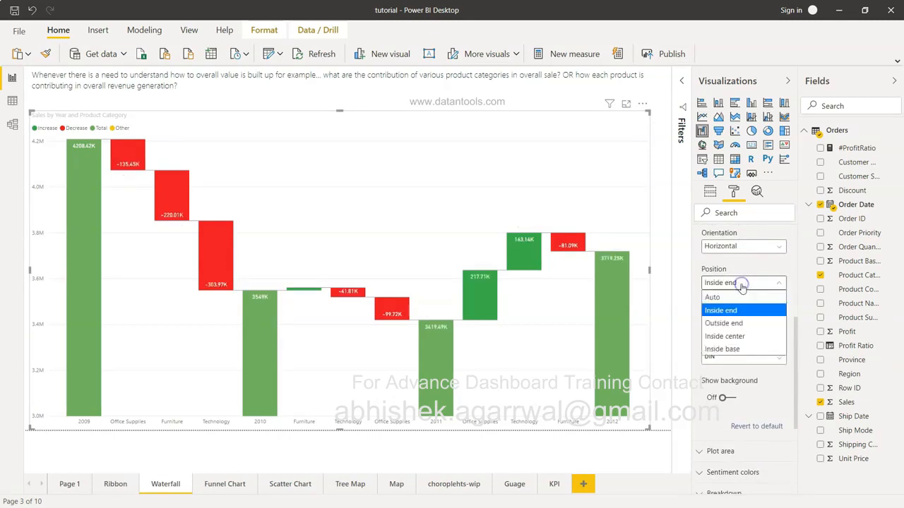
{"action": "left_click", "coordinate": [745, 323]}
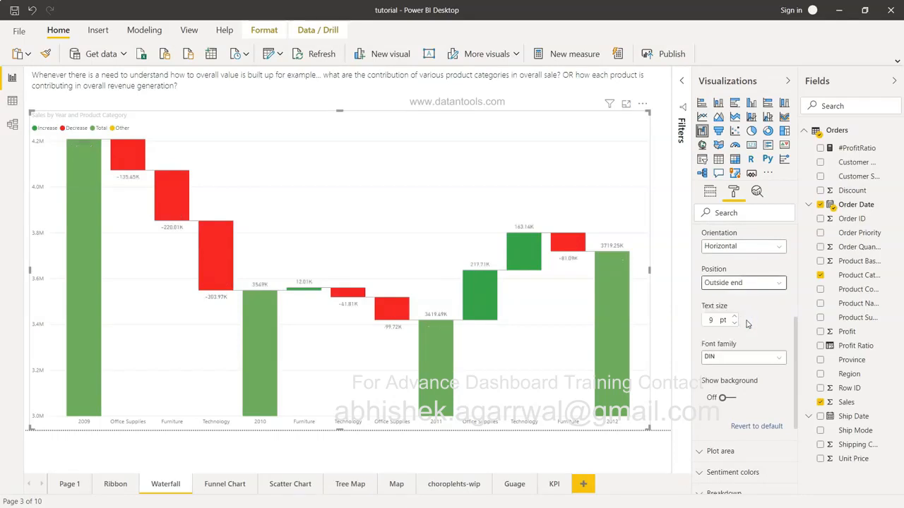
{"action": "left_click", "coordinate": [743, 284]}
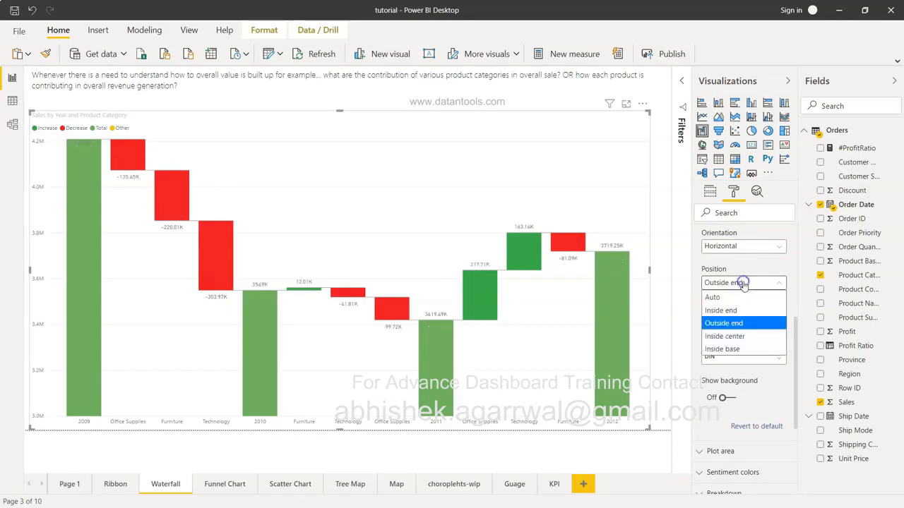
{"action": "left_click", "coordinate": [752, 337]}
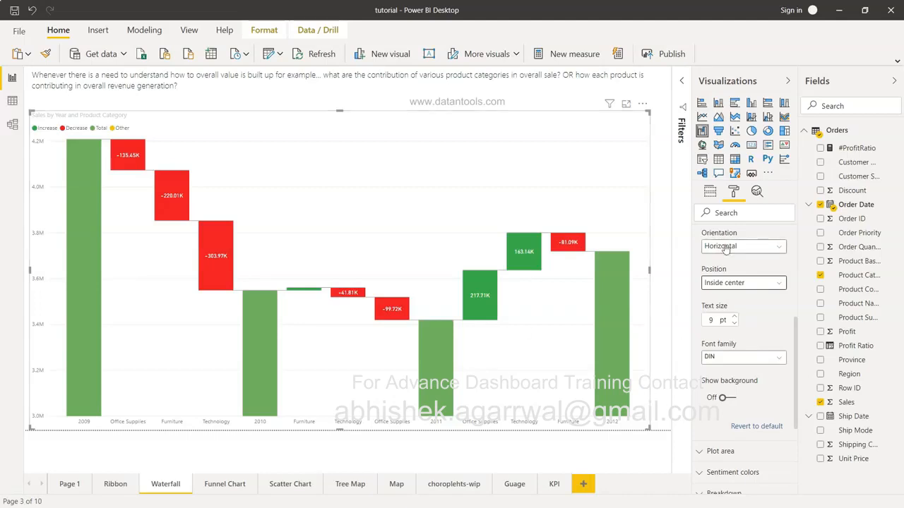
- Try showing a background behind the data labels, then turn it off again
{"action": "scroll", "coordinate": [757, 353], "scroll_direction": "down", "scroll_amount": 1}
{"action": "scroll", "coordinate": [758, 353], "scroll_direction": "down", "scroll_amount": 2}
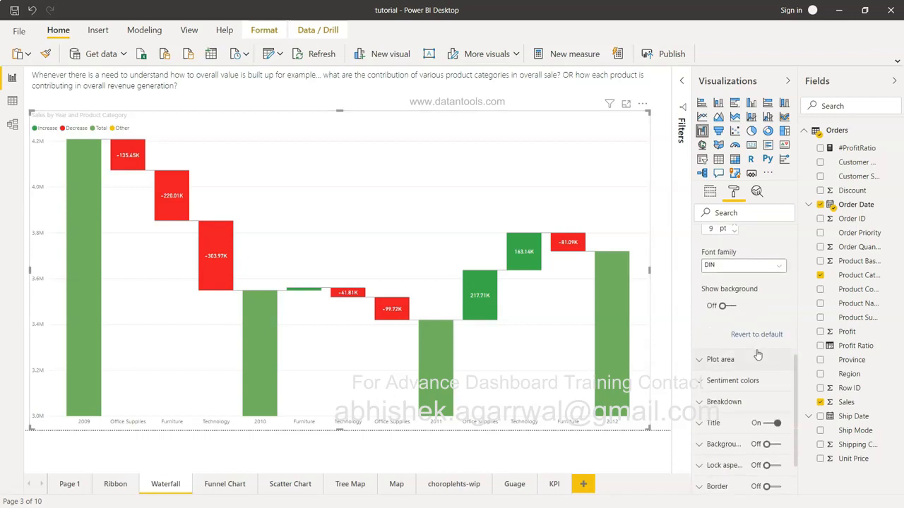
{"action": "left_click", "coordinate": [730, 308]}
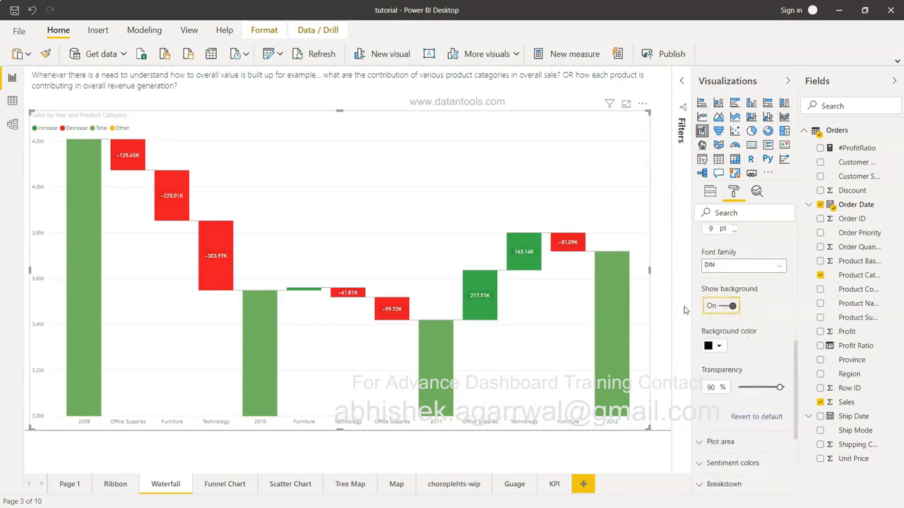
{"action": "left_click", "coordinate": [721, 307]}
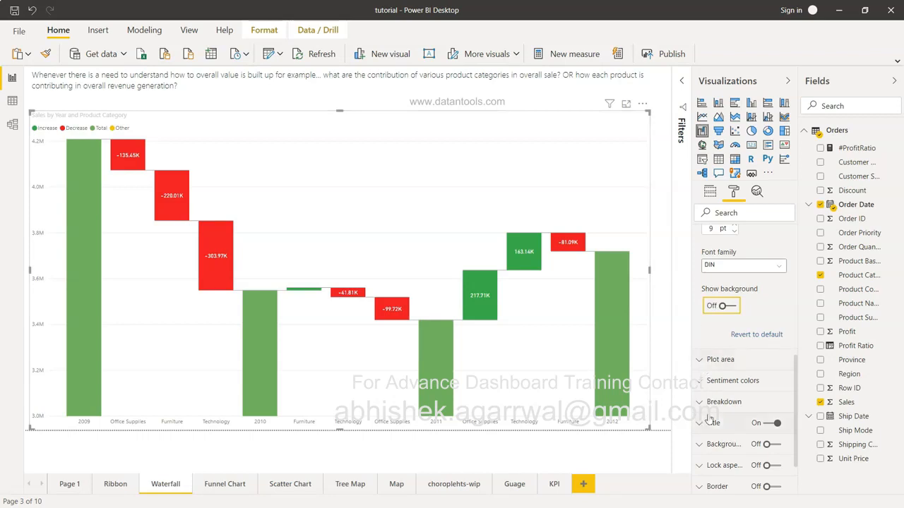
- Open the waterfall chart's sentiment colors and review the Increase, Decrease, Other and Total color options
{"action": "left_click", "coordinate": [703, 382]}
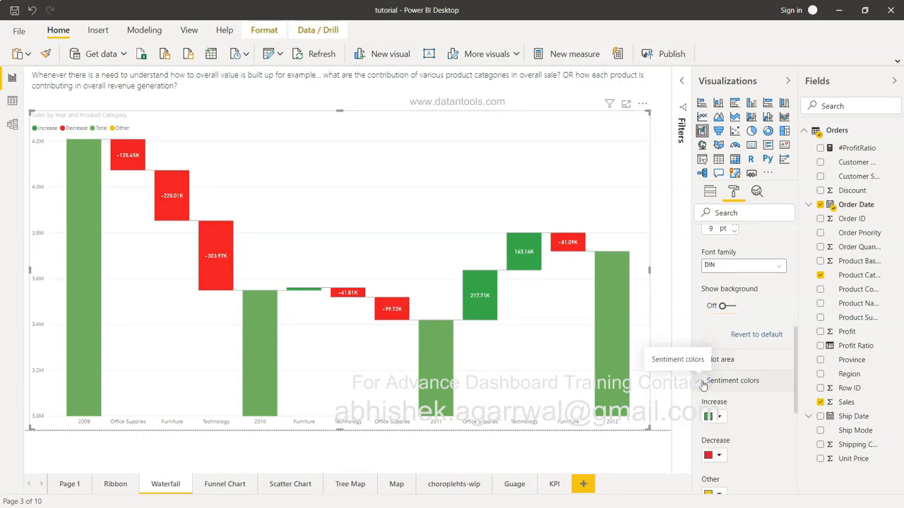
{"action": "scroll", "coordinate": [734, 408], "scroll_direction": "down", "scroll_amount": 4}
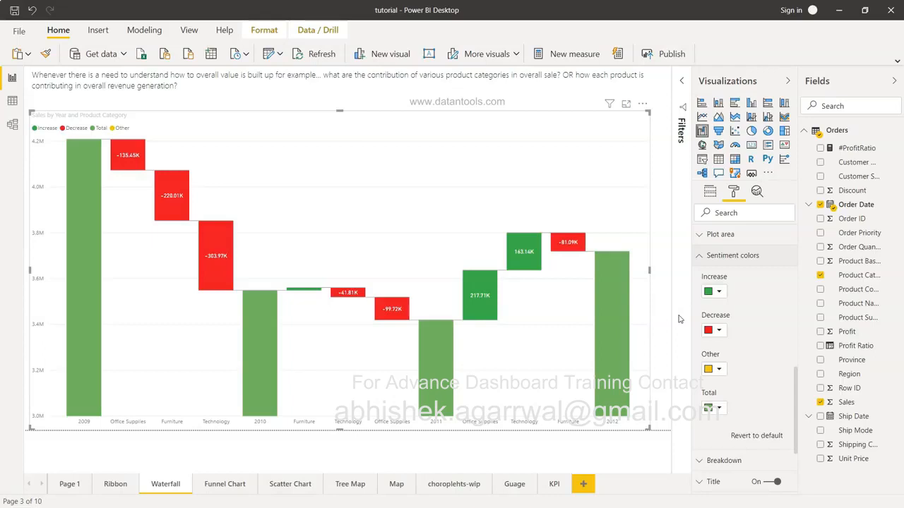
{"action": "left_click", "coordinate": [718, 292]}
{"action": "left_click", "coordinate": [760, 370]}
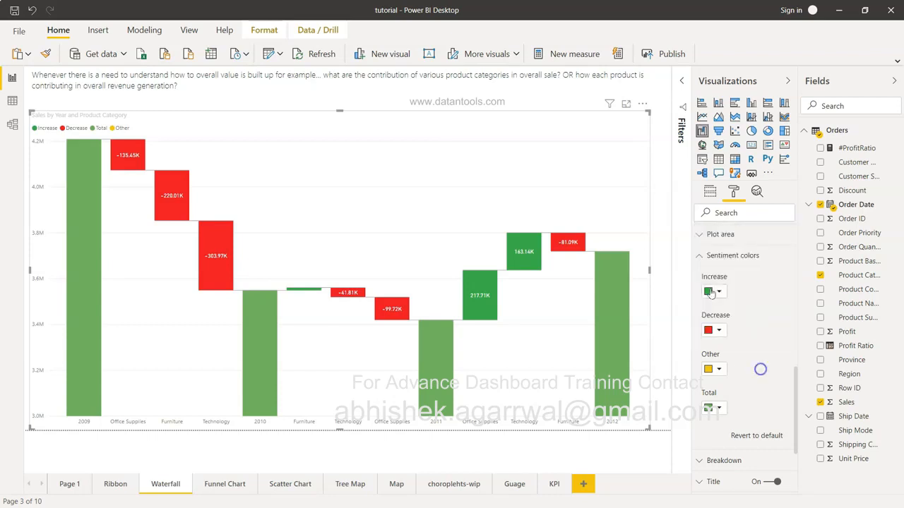
{"action": "scroll", "coordinate": [720, 387], "scroll_direction": "down", "scroll_amount": 1}
{"action": "scroll", "coordinate": [720, 387], "scroll_direction": "down", "scroll_amount": 1}
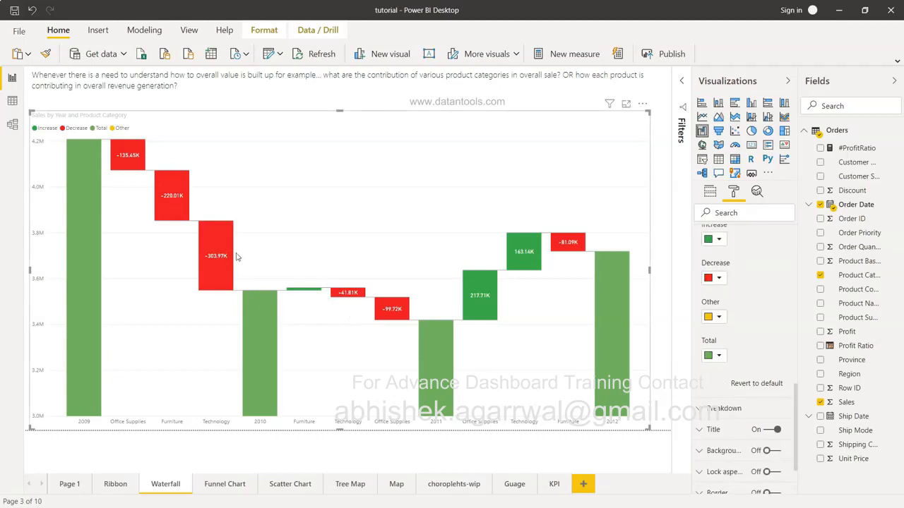
{"action": "mouse_move", "coordinate": [228, 288]}
{"action": "scroll", "coordinate": [731, 318], "scroll_direction": "down", "scroll_amount": 4}
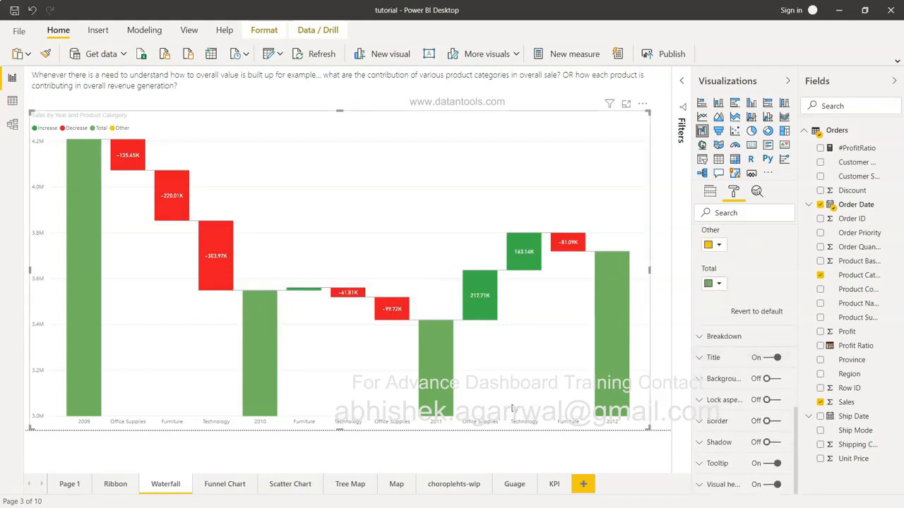
- Try light grey and pale teal for the waterfall chart's Total columns, settling on dark grey
{"action": "left_click", "coordinate": [720, 283]}
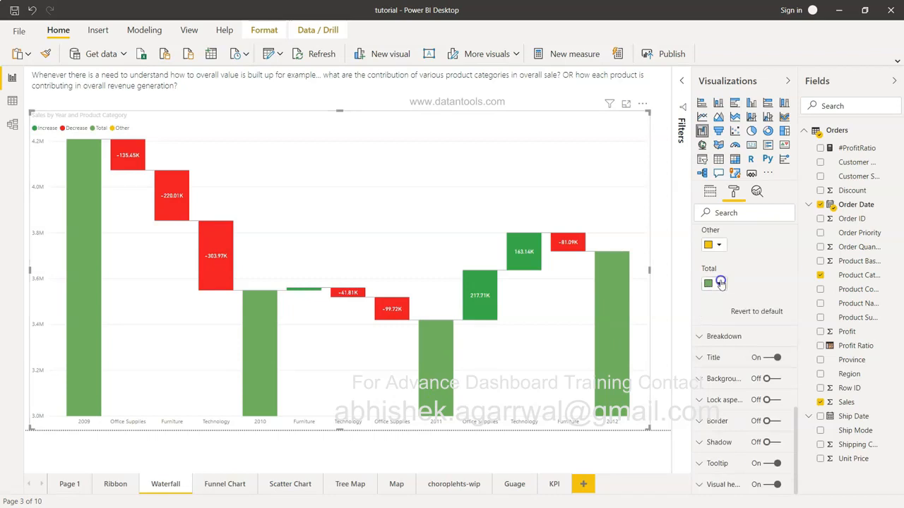
{"action": "left_click", "coordinate": [720, 282]}
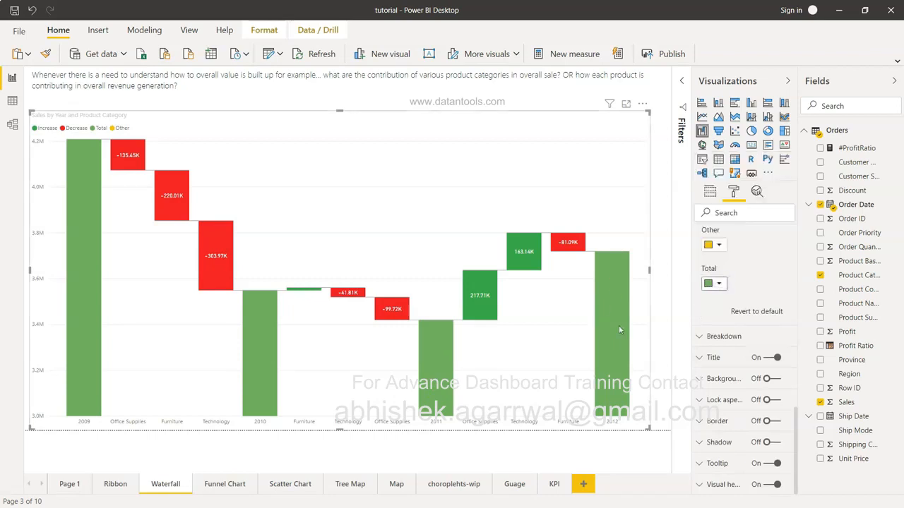
{"action": "left_click", "coordinate": [718, 283]}
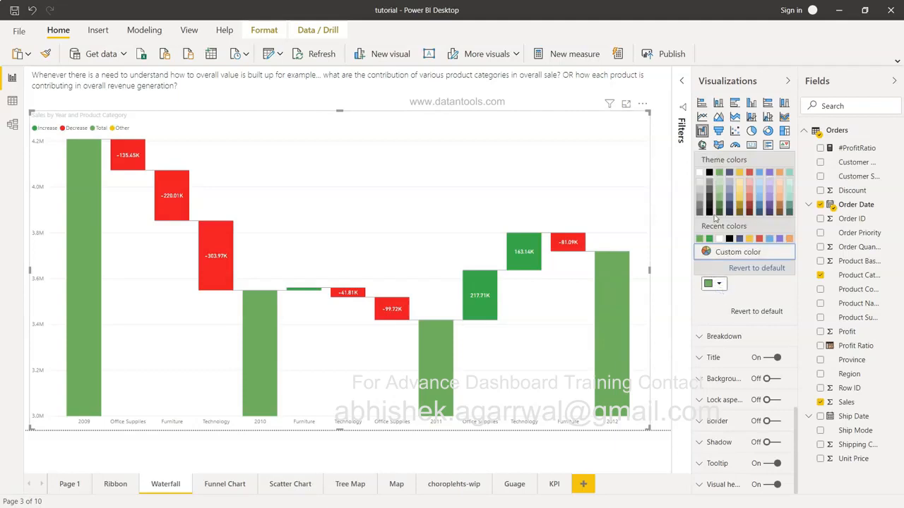
{"action": "left_click", "coordinate": [700, 199]}
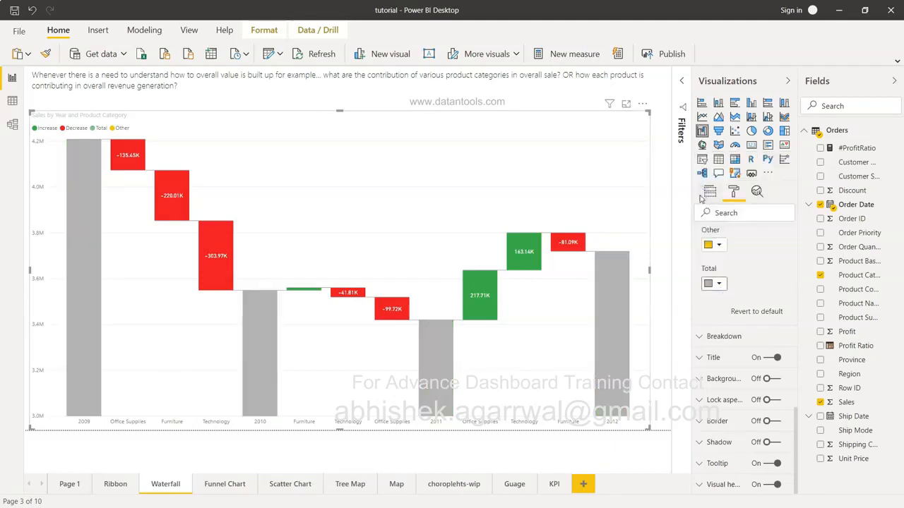
{"action": "left_click", "coordinate": [718, 286]}
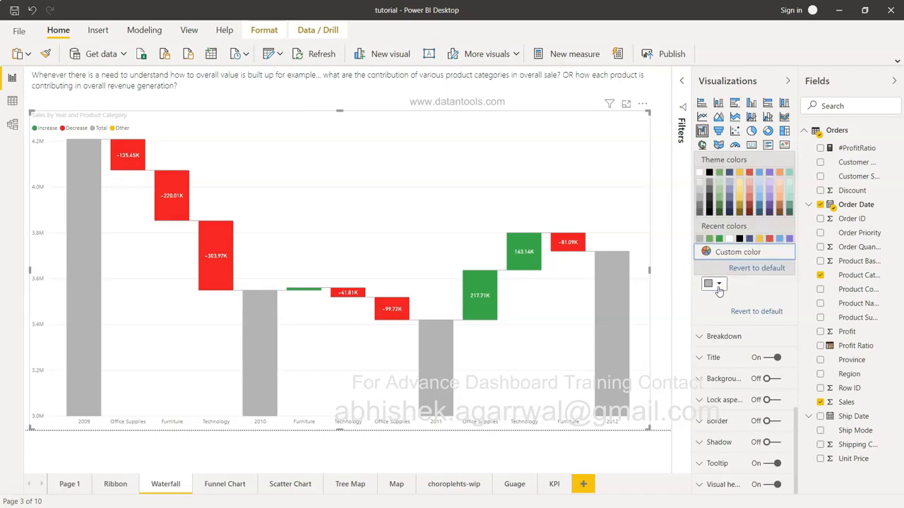
{"action": "left_click", "coordinate": [790, 184]}
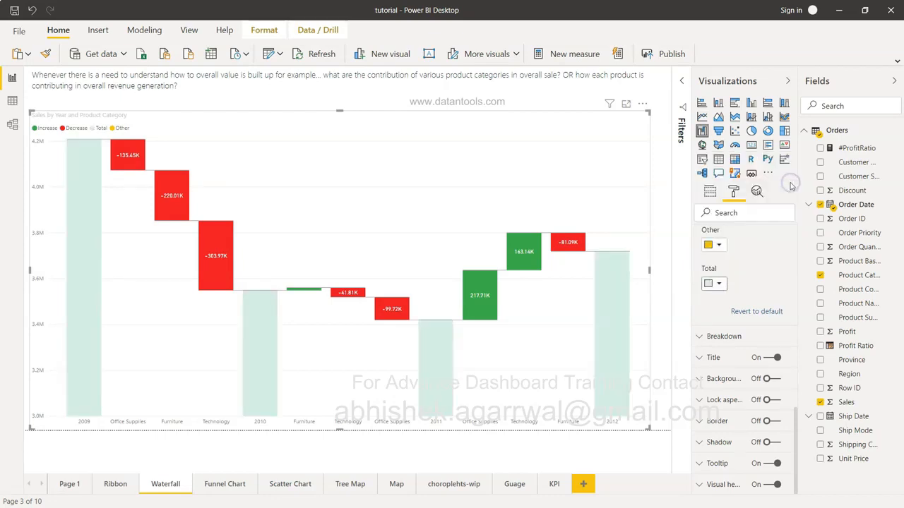
{"action": "left_click", "coordinate": [717, 283]}
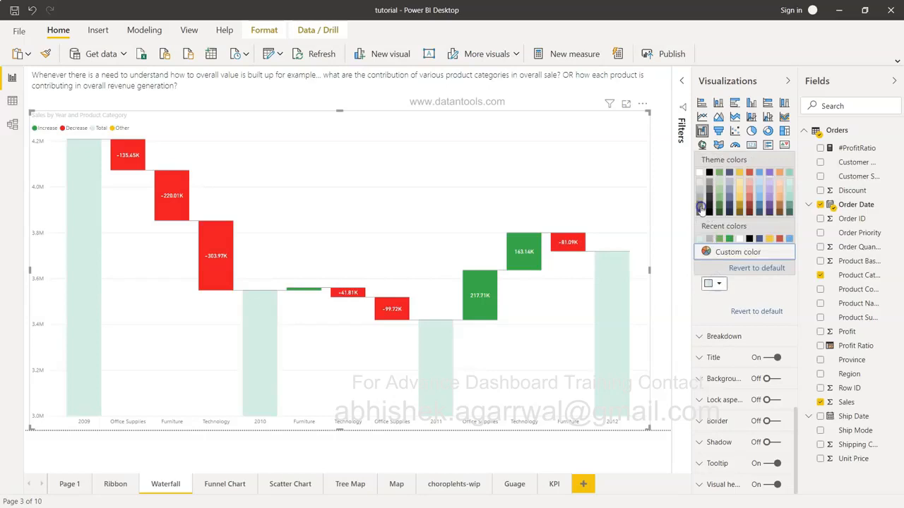
{"action": "left_click", "coordinate": [701, 208]}
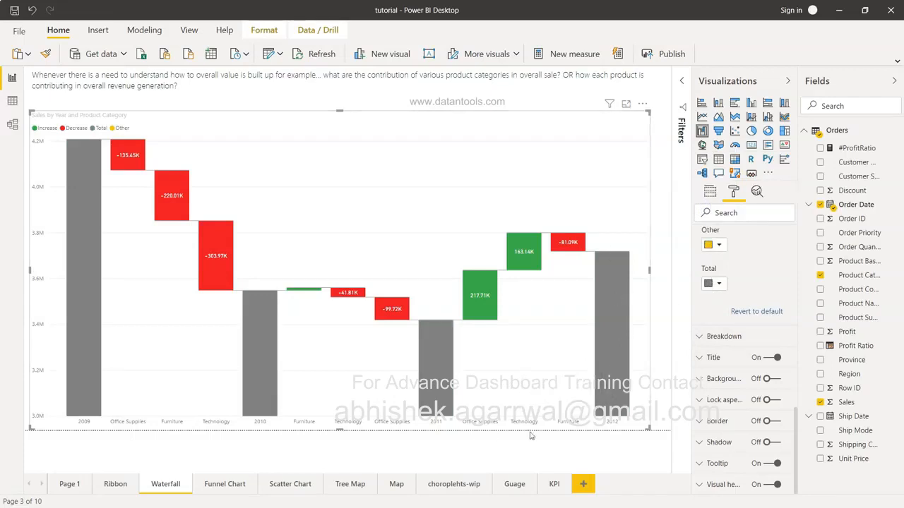
- Review the waterfall chart's Breakdown settings with the maximum number of breakdowns, then collapse them
{"action": "mouse_move", "coordinate": [614, 339]}
{"action": "left_click", "coordinate": [700, 336]}
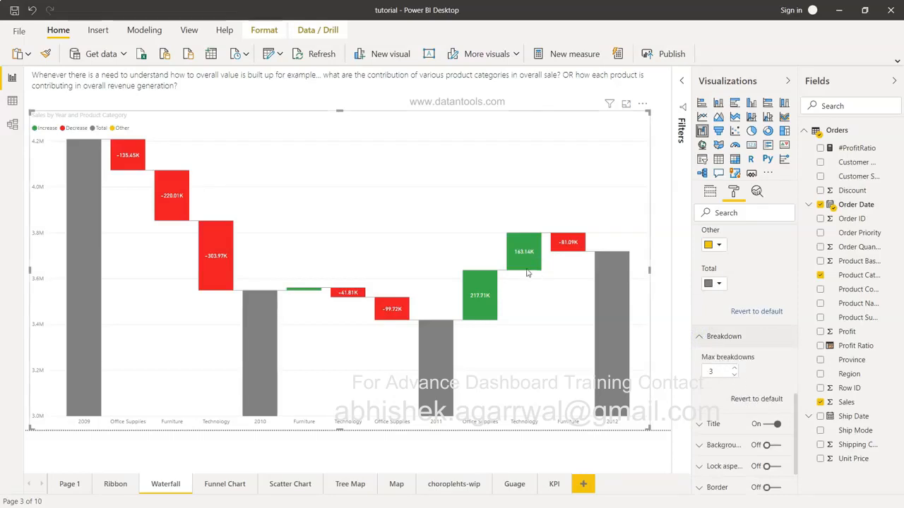
{"action": "mouse_move", "coordinate": [527, 274]}
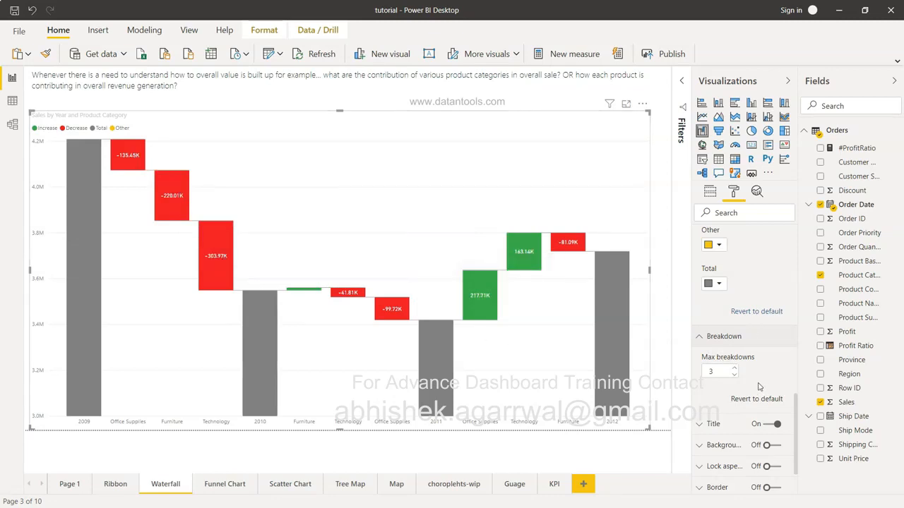
{"action": "left_click", "coordinate": [706, 340]}
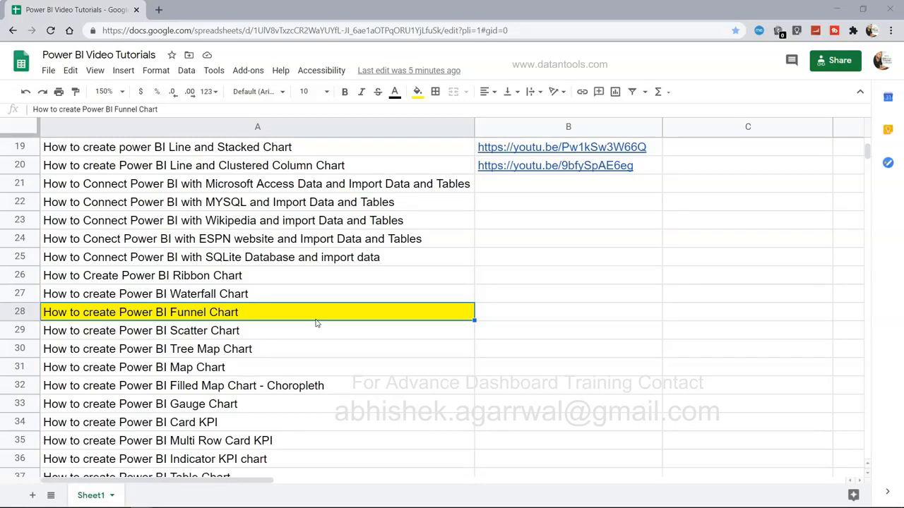
- Look through the Power BI Video Tutorials list in Google Sheets, from the first title to the chart topics around the highlighted row
{"action": "scroll", "coordinate": [317, 323], "scroll_direction": "down", "scroll_amount": 2}
{"action": "scroll", "coordinate": [316, 324], "scroll_direction": "down", "scroll_amount": 3}
{"action": "scroll", "coordinate": [316, 323], "scroll_direction": "up", "scroll_amount": 3}
{"action": "scroll", "coordinate": [316, 323], "scroll_direction": "up", "scroll_amount": 8}
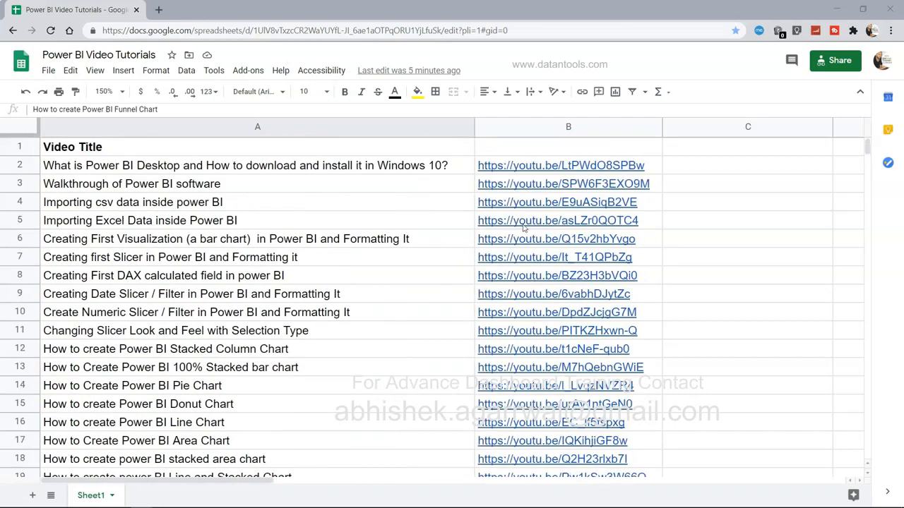
{"action": "scroll", "coordinate": [397, 381], "scroll_direction": "down", "scroll_amount": 1}
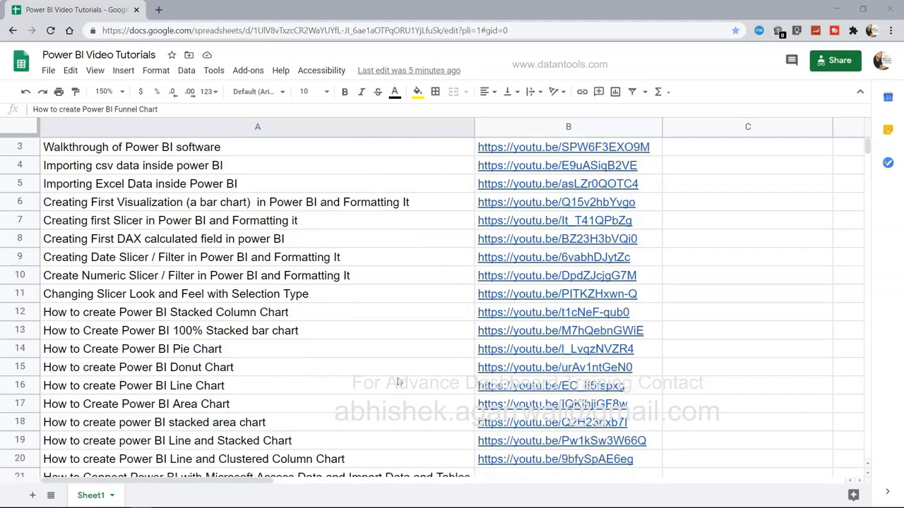
{"action": "scroll", "coordinate": [397, 382], "scroll_direction": "down", "scroll_amount": 5}
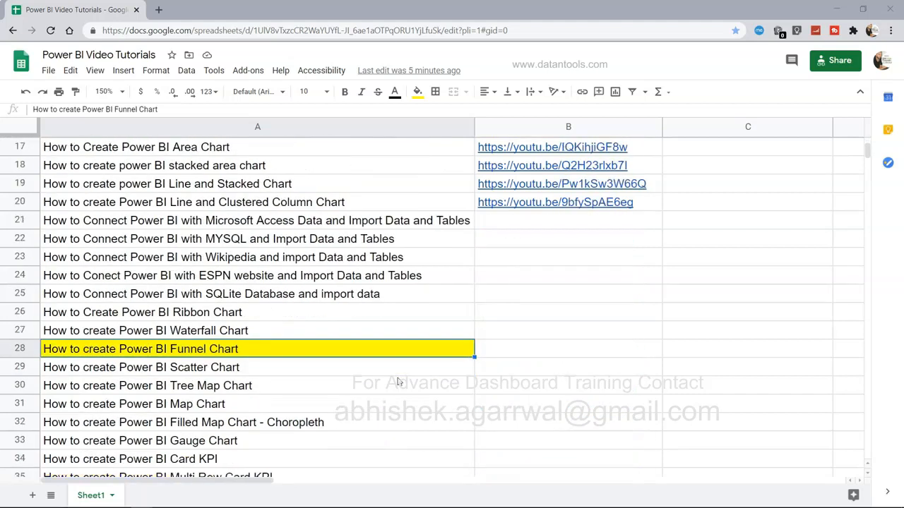
{"action": "scroll", "coordinate": [387, 369], "scroll_direction": "down", "scroll_amount": 1}
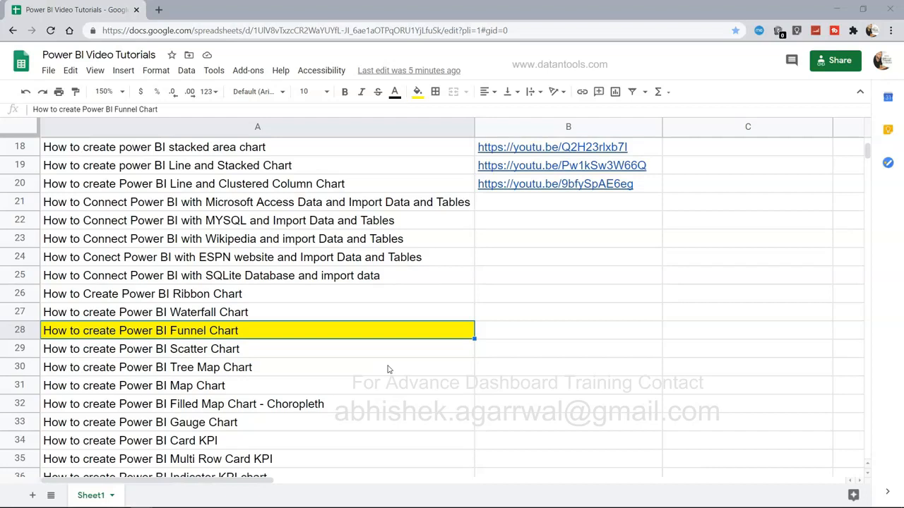
- Switch to Power BI Desktop and examine the existing funnel chart of sales by product sub-category, including its bar tooltips
{"action": "left_click", "coordinate": [273, 339]}
{"action": "key", "text": "alt+Tab"}
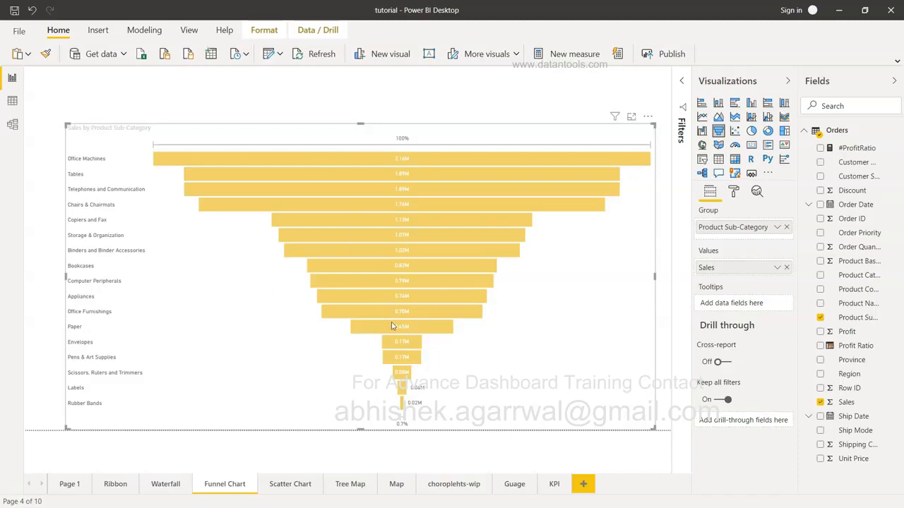
{"action": "mouse_move", "coordinate": [392, 325]}
{"action": "mouse_move", "coordinate": [429, 182]}
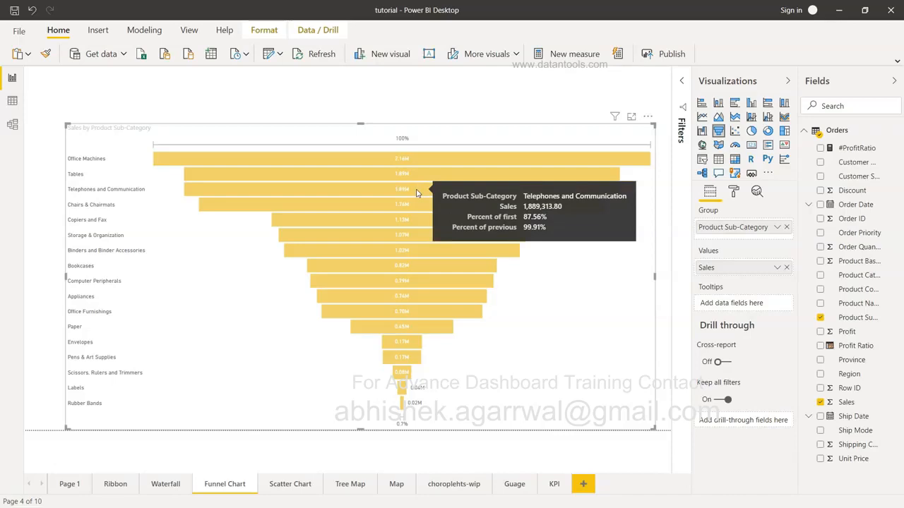
{"action": "mouse_move", "coordinate": [417, 209]}
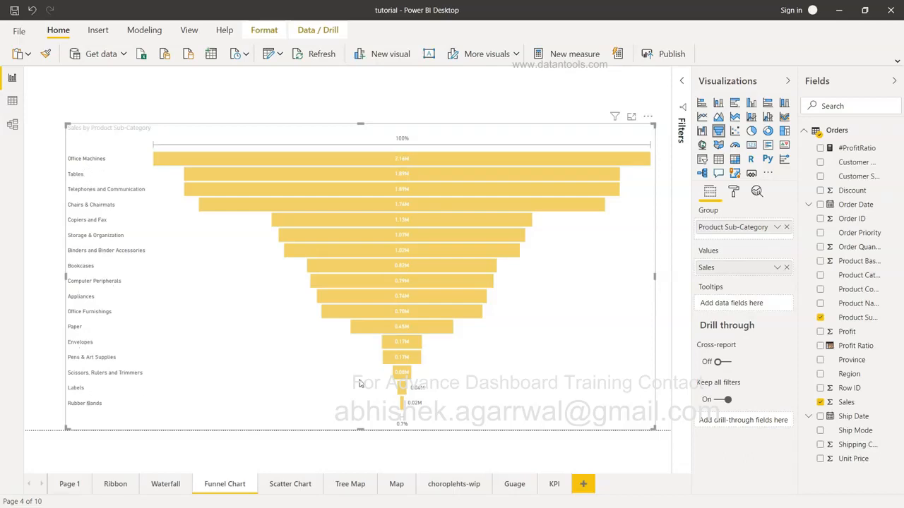
- Delete the existing funnel chart, insert a new empty funnel visual and enlarge it to fill the page
{"action": "mouse_move", "coordinate": [427, 164]}
{"action": "key", "text": "Delete"}
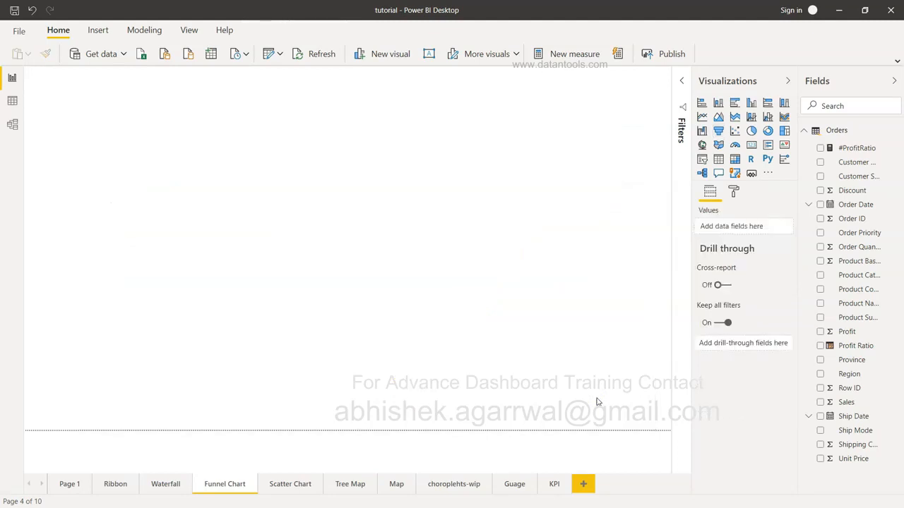
{"action": "left_click", "coordinate": [718, 132]}
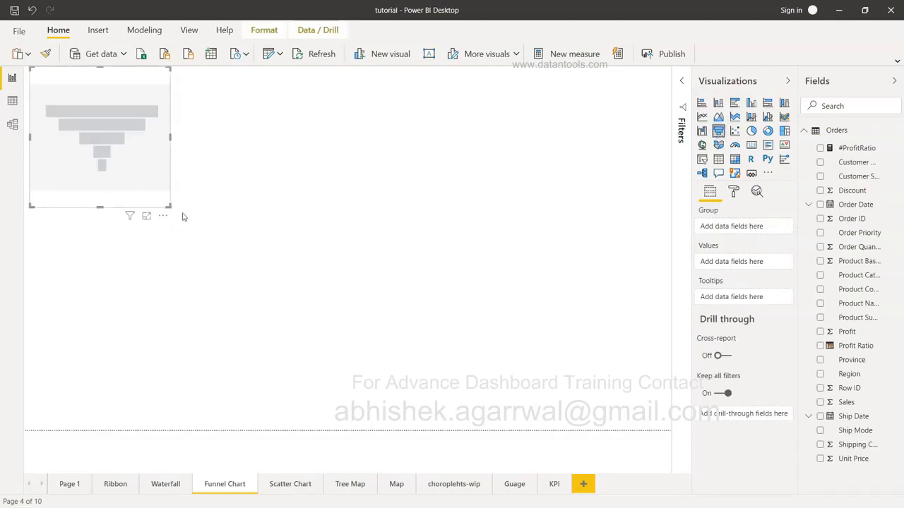
{"action": "left_click_drag", "start_coordinate": [168, 206], "coordinate": [661, 442]}
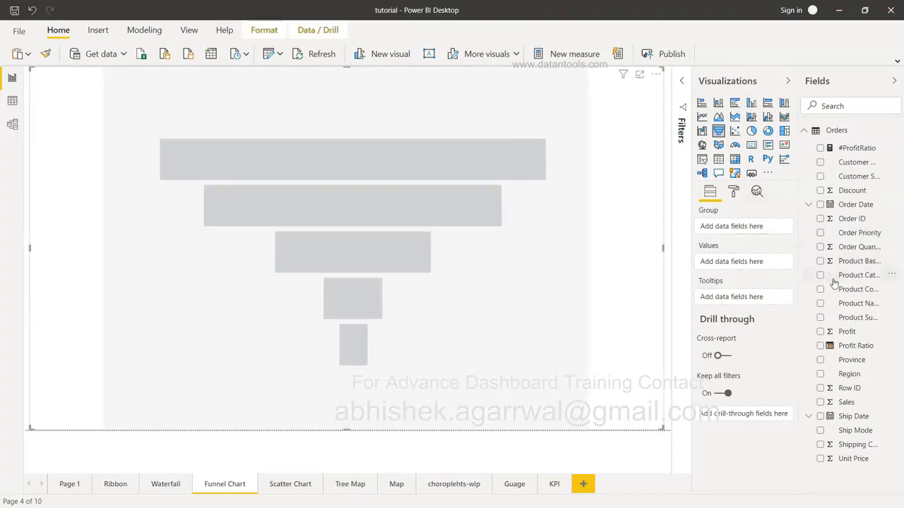
- Group the funnel chart by Product Sub-Category and use Sales as its values
{"action": "left_click", "coordinate": [820, 318]}
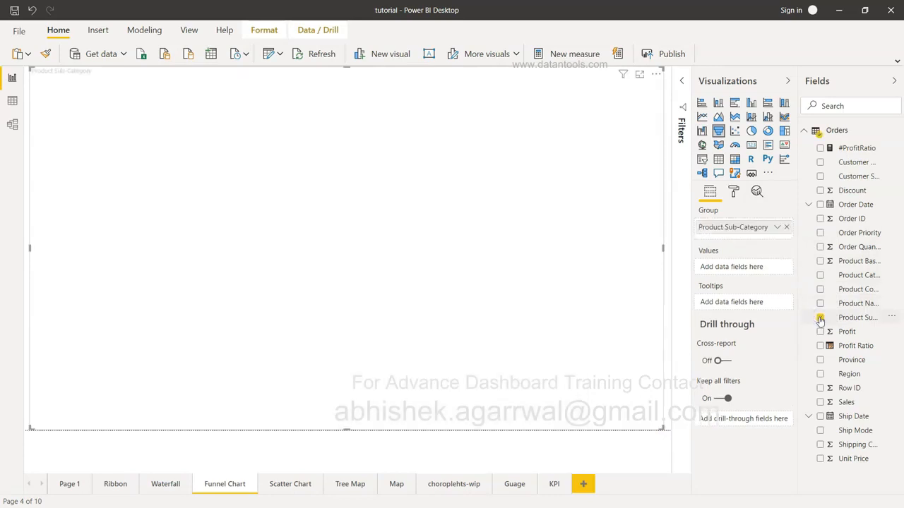
{"action": "left_click", "coordinate": [820, 403]}
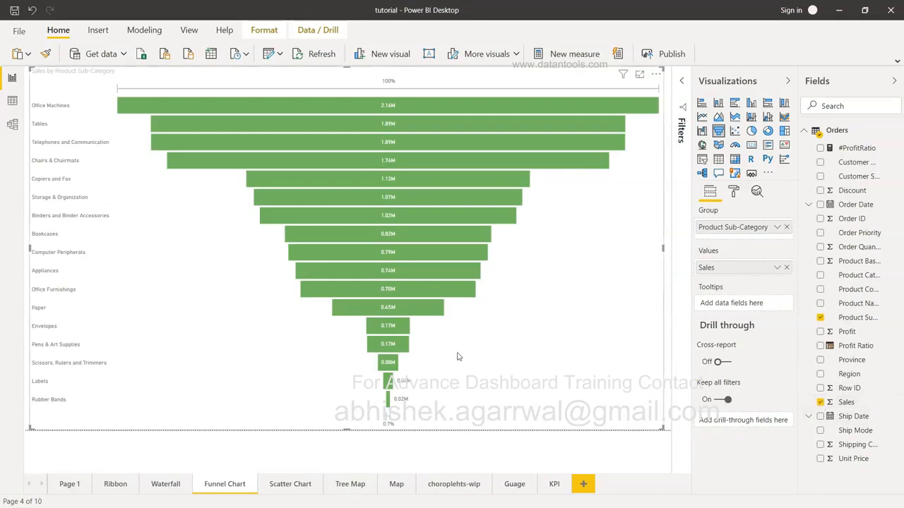
{"action": "mouse_move", "coordinate": [397, 368]}
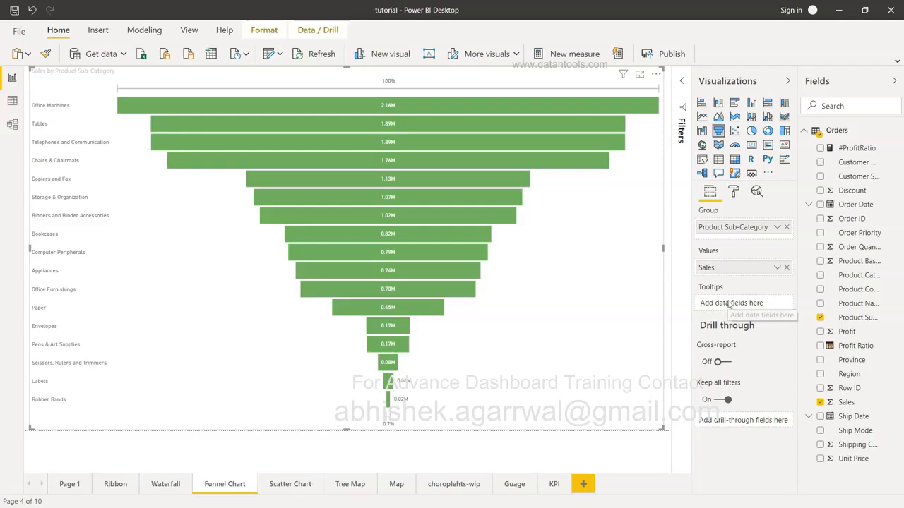
{"action": "mouse_move", "coordinate": [458, 240]}
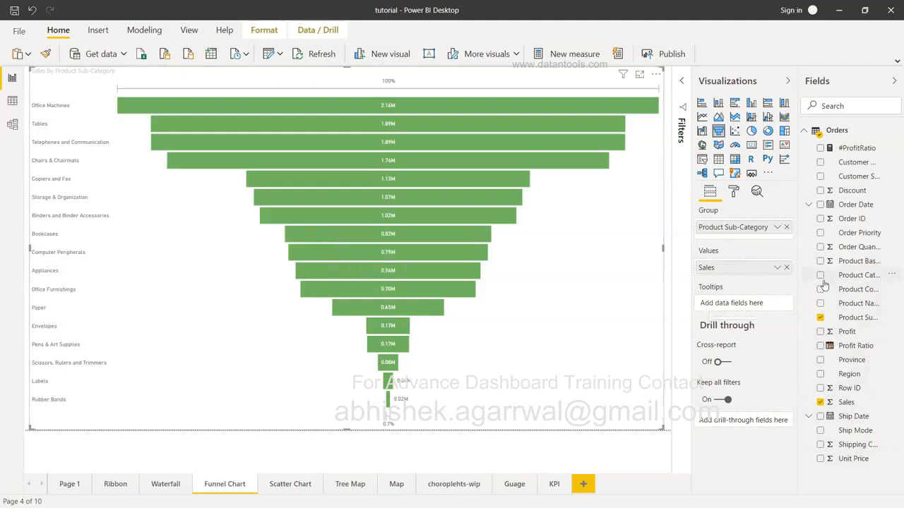
- Add Profit to the funnel chart's tooltips, then review its aggregation options and the tooltip of the Appliances bar
{"action": "left_click", "coordinate": [816, 333]}
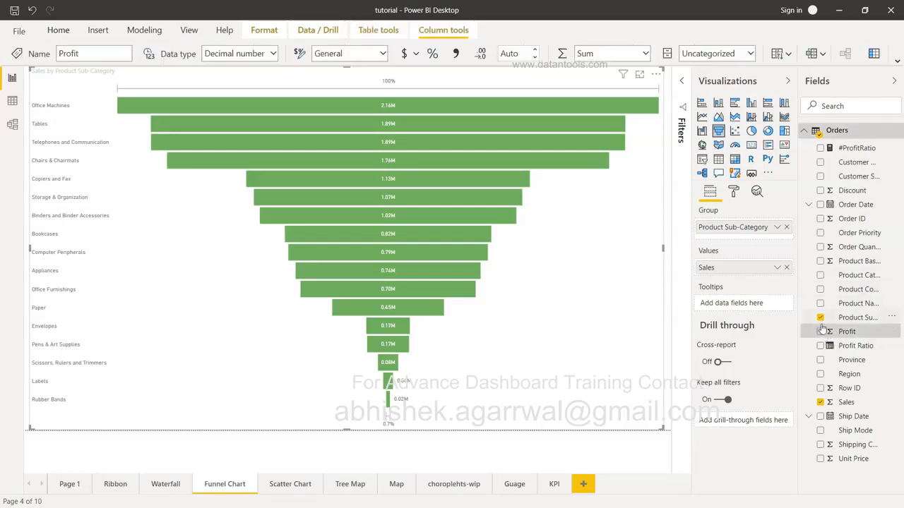
{"action": "left_click", "coordinate": [820, 332]}
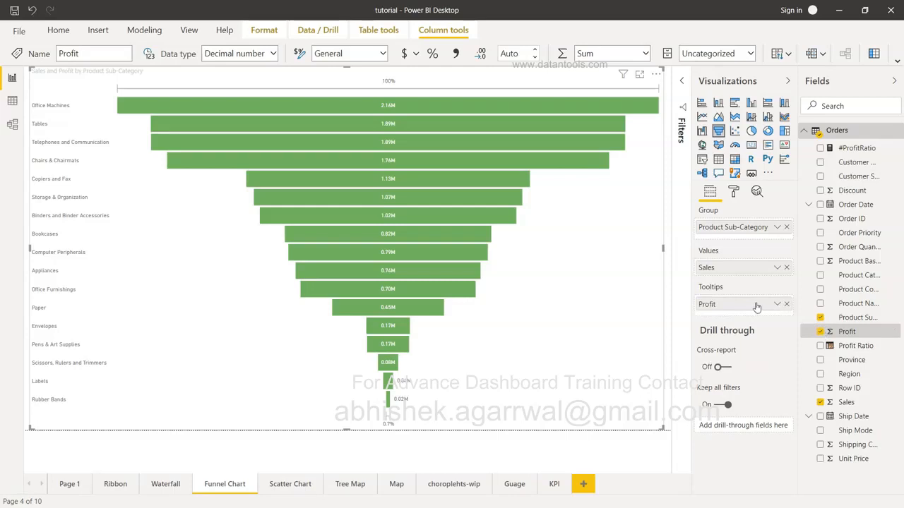
{"action": "mouse_move", "coordinate": [428, 269]}
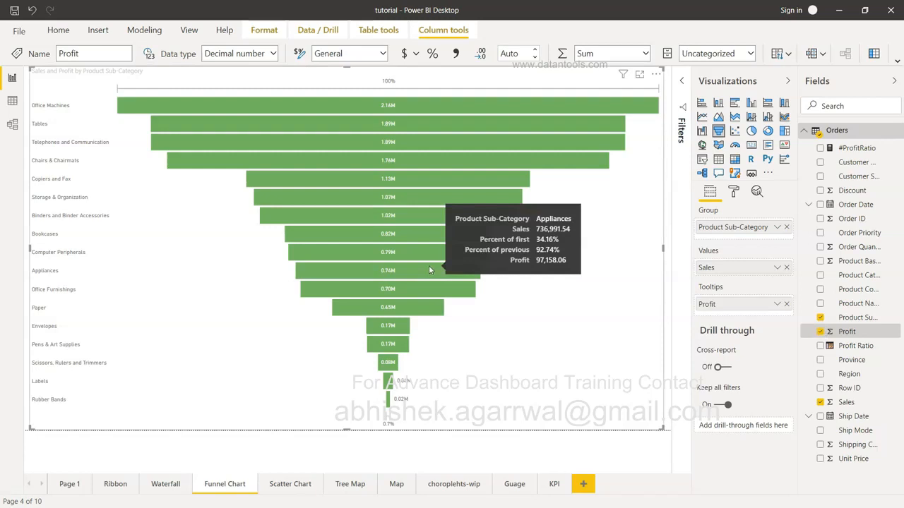
{"action": "left_click", "coordinate": [778, 305]}
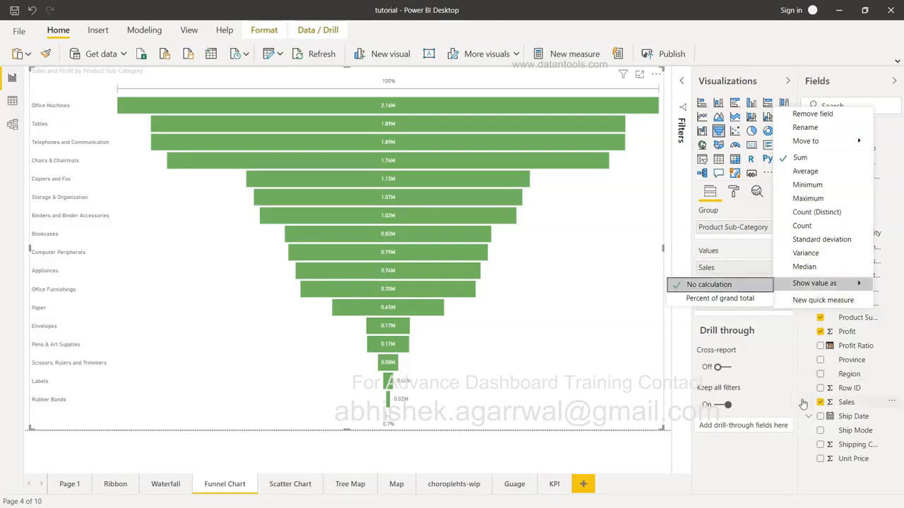
{"action": "left_click", "coordinate": [779, 332]}
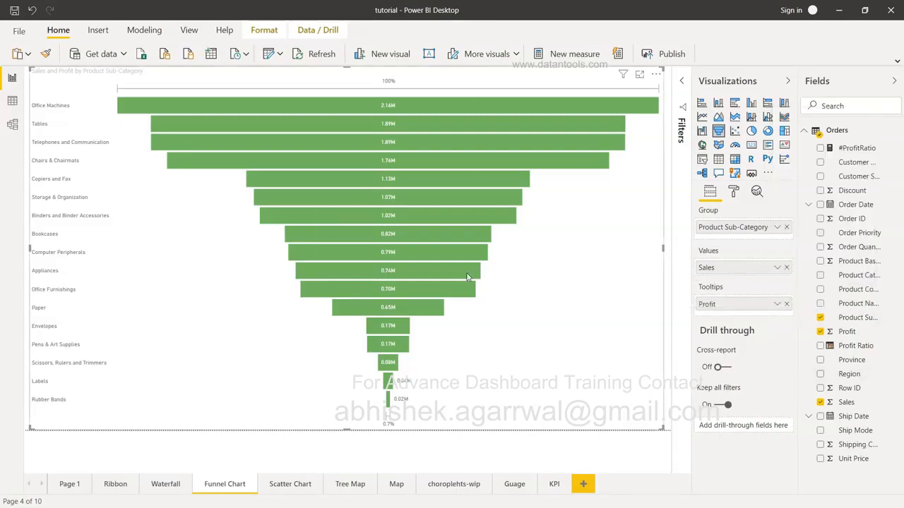
{"action": "mouse_move", "coordinate": [467, 277]}
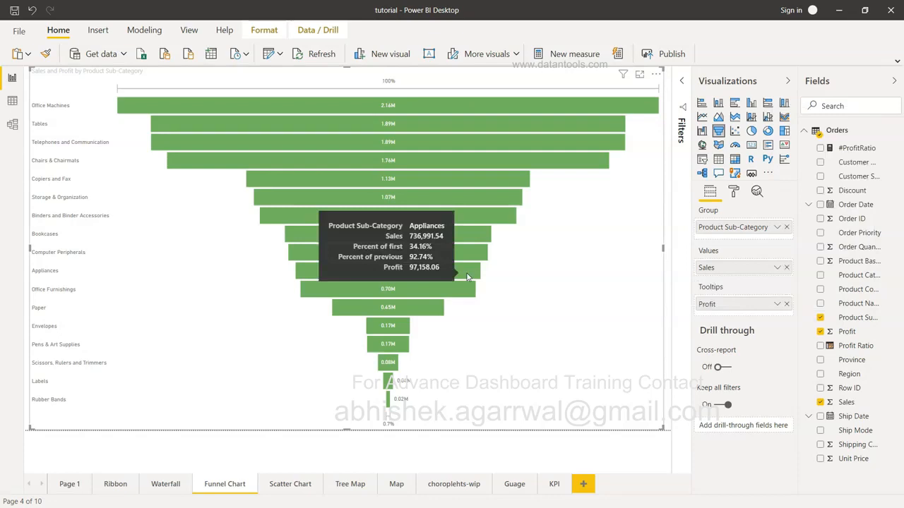
- Open the funnel chart's formatting options and switch the category labels off and back on
{"action": "left_click", "coordinate": [733, 192]}
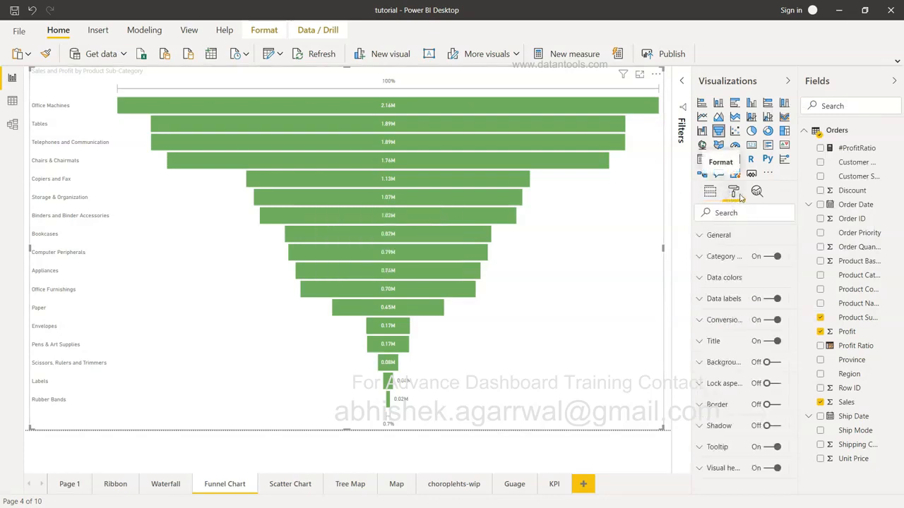
{"action": "left_click", "coordinate": [702, 256]}
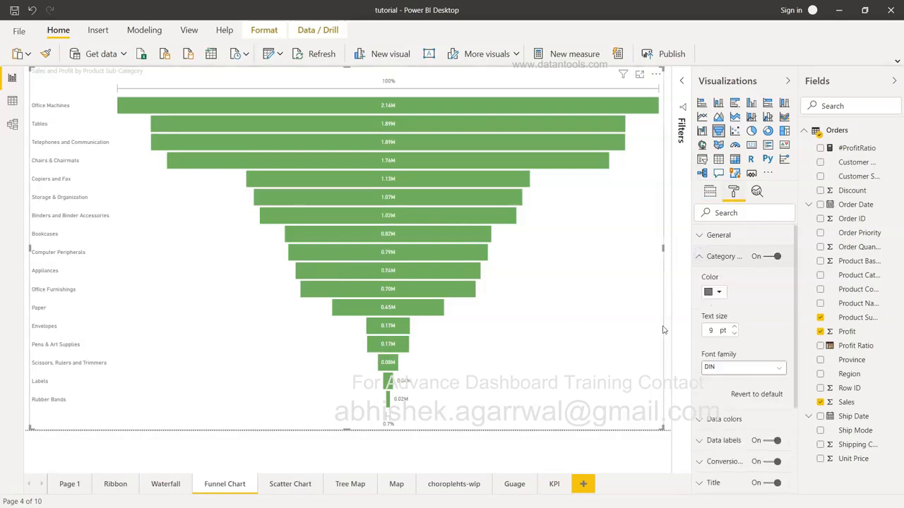
{"action": "left_click", "coordinate": [768, 257]}
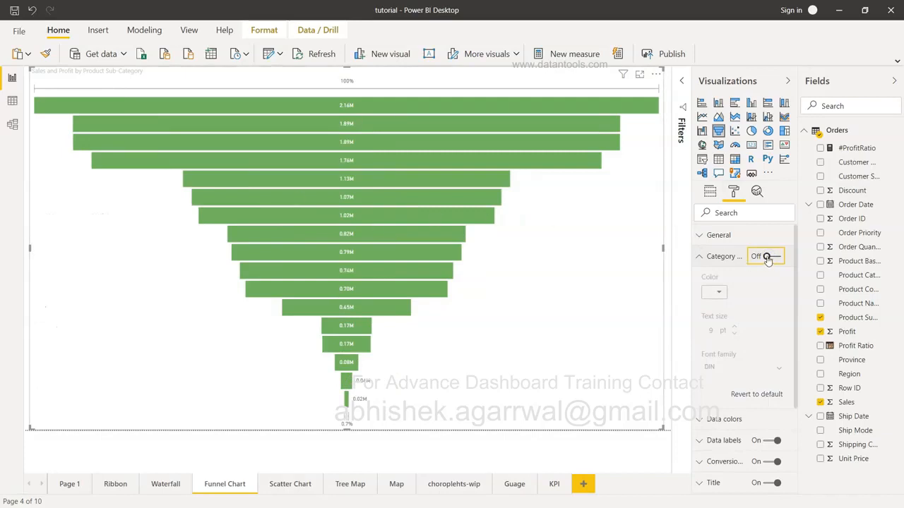
{"action": "left_click", "coordinate": [775, 258]}
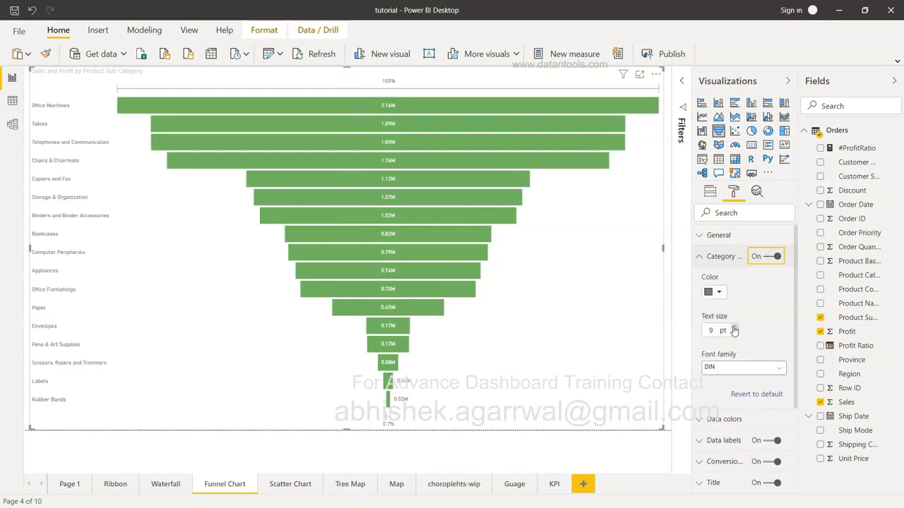
- Set the default data color of the funnel bars to the yellow theme color
{"action": "scroll", "coordinate": [713, 367], "scroll_direction": "down", "scroll_amount": 3}
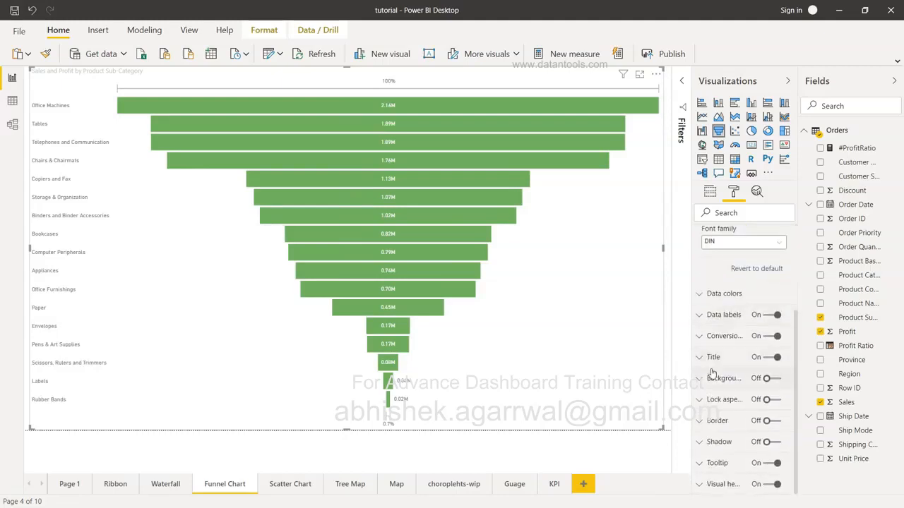
{"action": "left_click", "coordinate": [702, 293]}
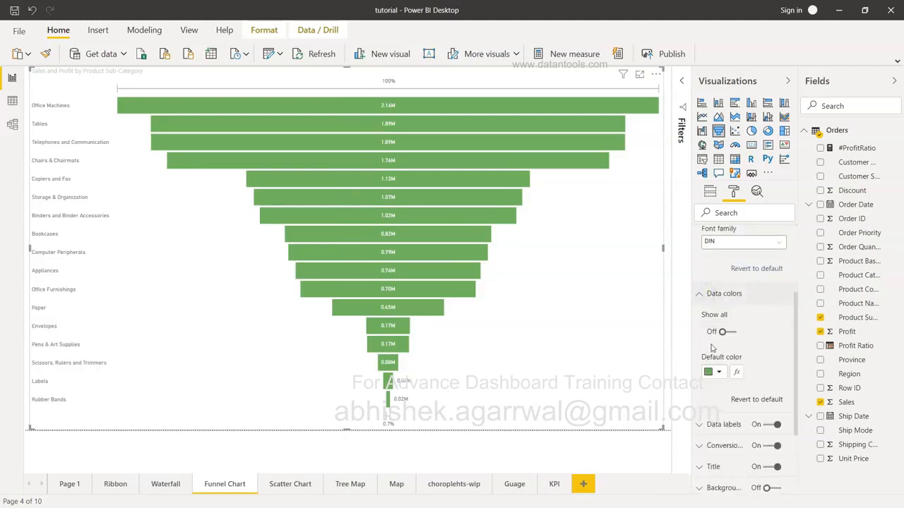
{"action": "left_click", "coordinate": [721, 375]}
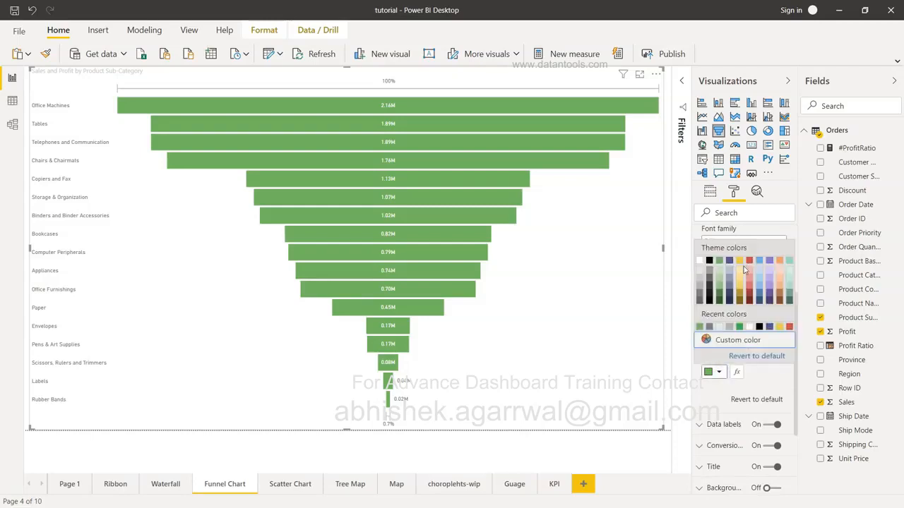
{"action": "left_click", "coordinate": [739, 262]}
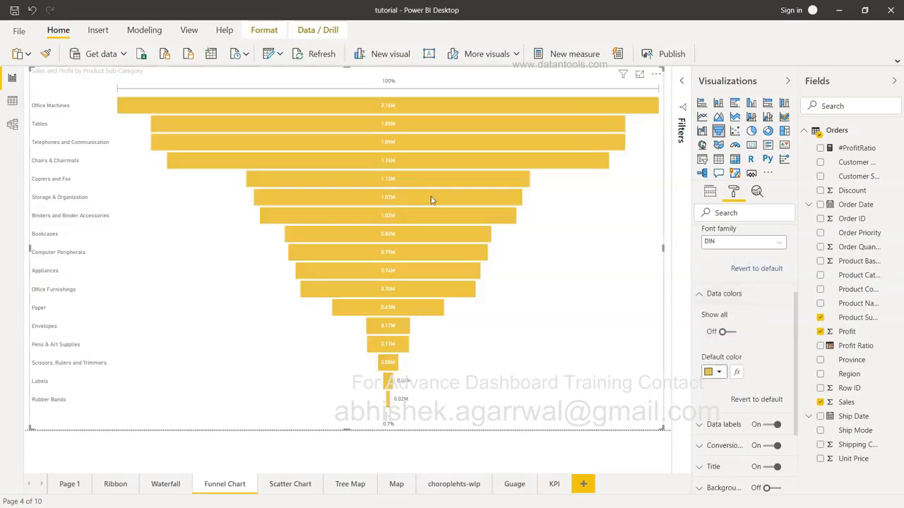
- Apply conditional formatting to the funnel bars with a color scale based on the sum of Profit
{"action": "left_click", "coordinate": [720, 374]}
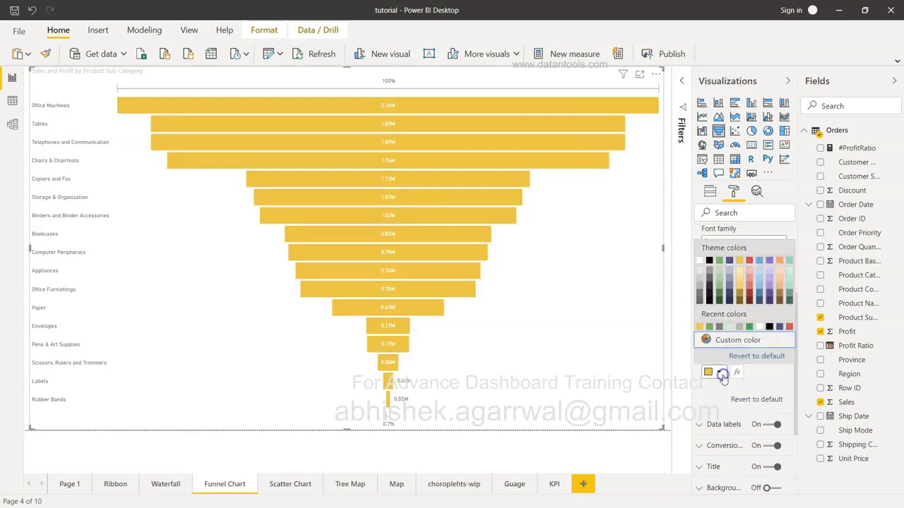
{"action": "left_click", "coordinate": [721, 375]}
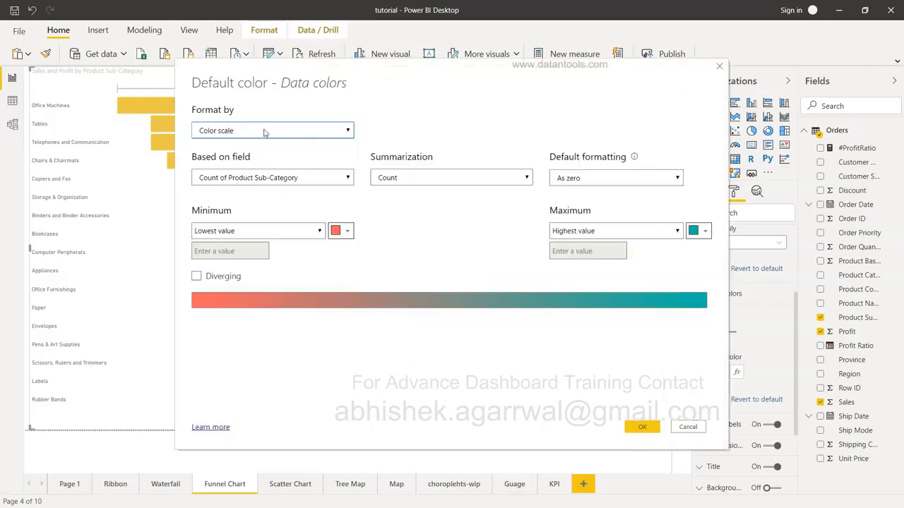
{"action": "left_click", "coordinate": [246, 177]}
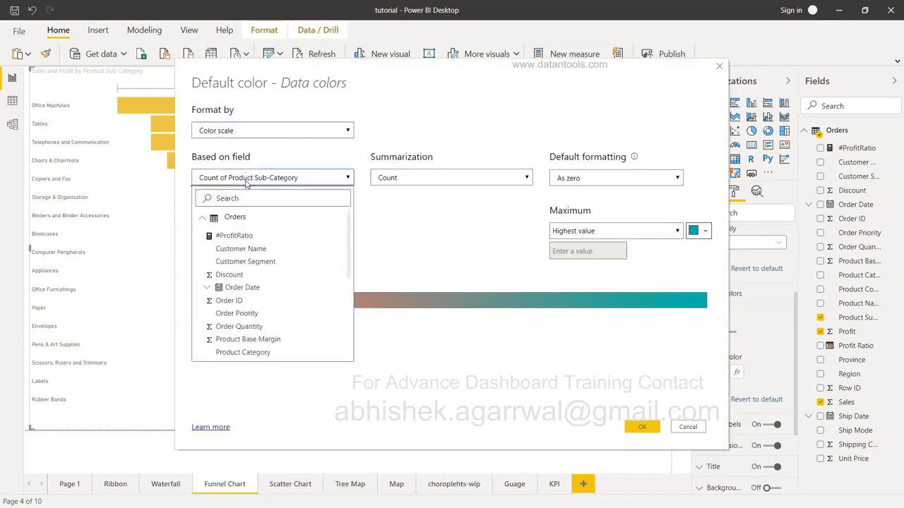
{"action": "scroll", "coordinate": [256, 269], "scroll_direction": "down", "scroll_amount": 5}
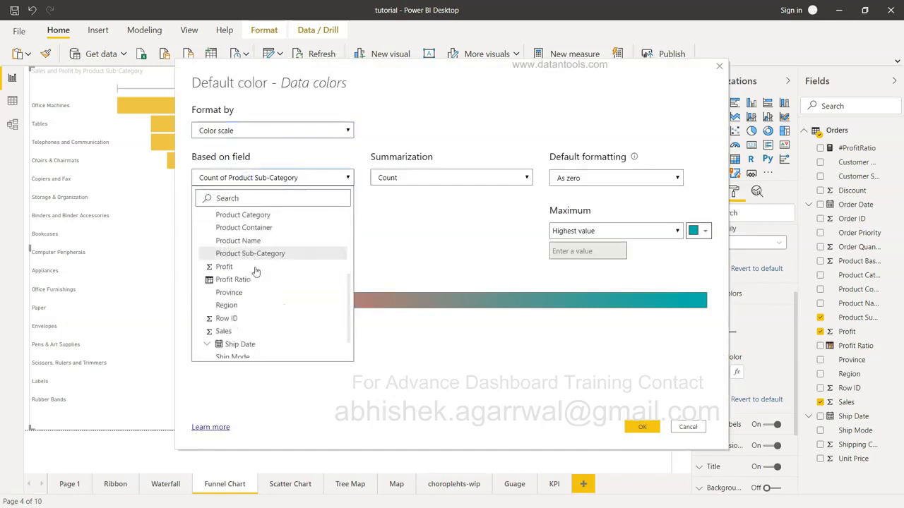
{"action": "scroll", "coordinate": [255, 272], "scroll_direction": "up", "scroll_amount": 2}
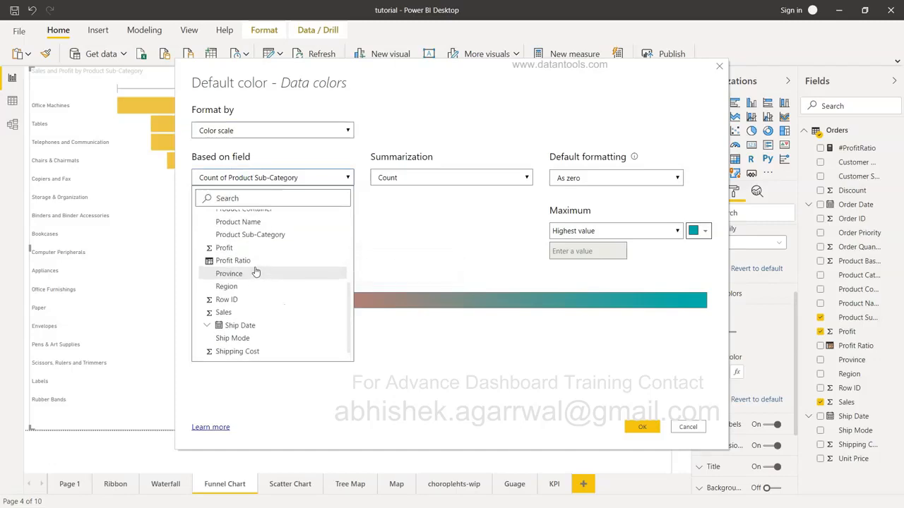
{"action": "left_click", "coordinate": [257, 245]}
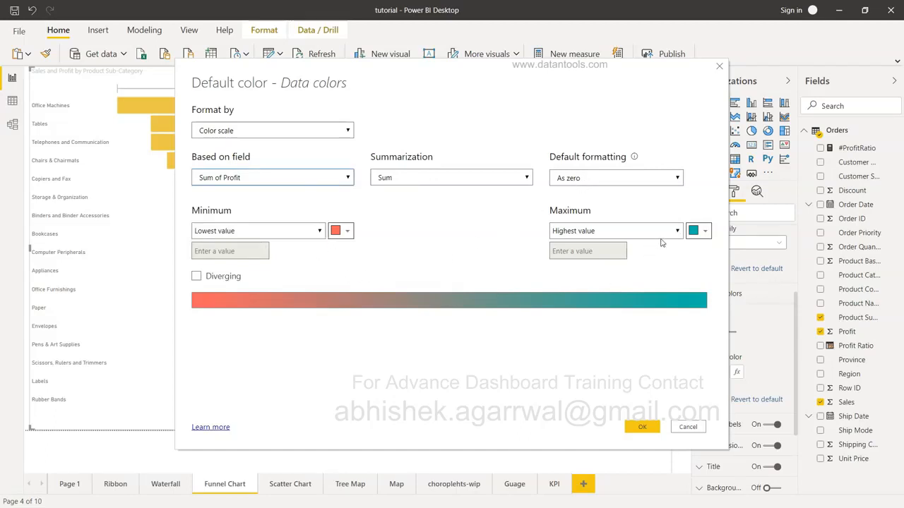
{"action": "left_click", "coordinate": [642, 426]}
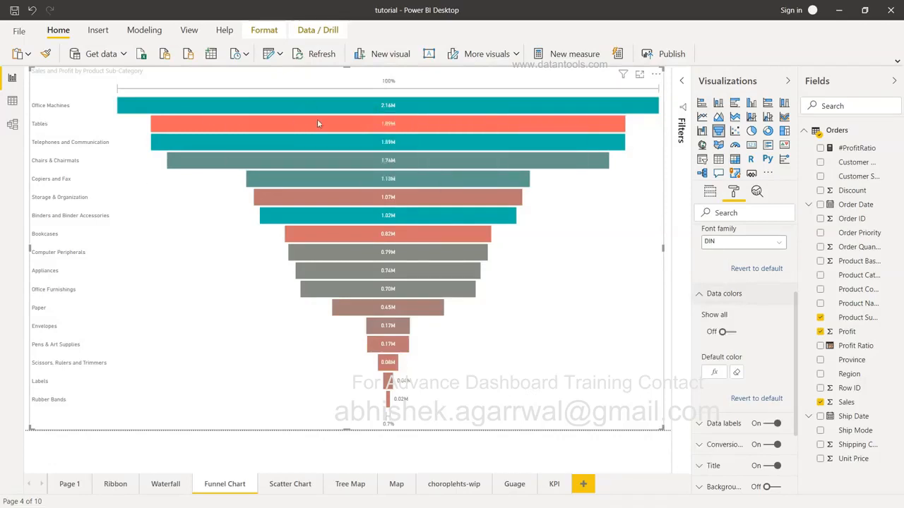
- Inspect the profit-colored bars' tooltips, then clear the conditional formatting from the default data color
{"action": "mouse_move", "coordinate": [319, 126]}
{"action": "mouse_move", "coordinate": [396, 218]}
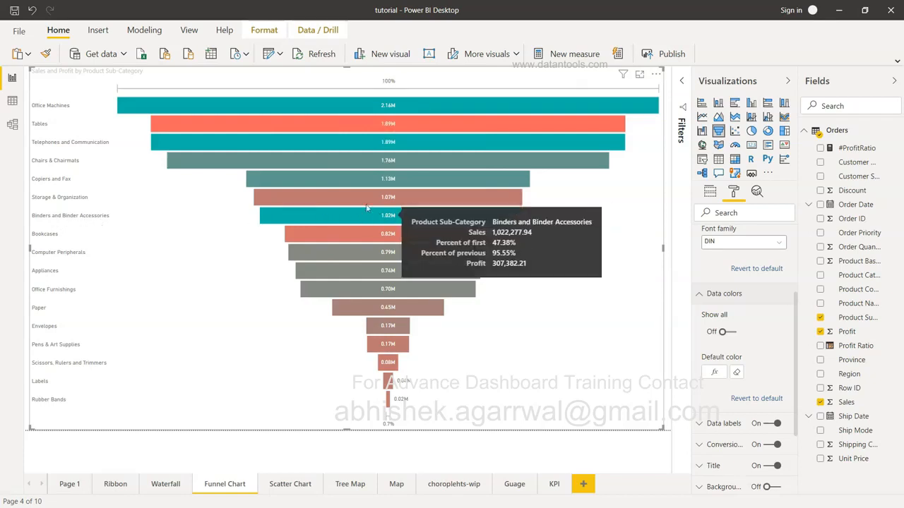
{"action": "mouse_move", "coordinate": [290, 146]}
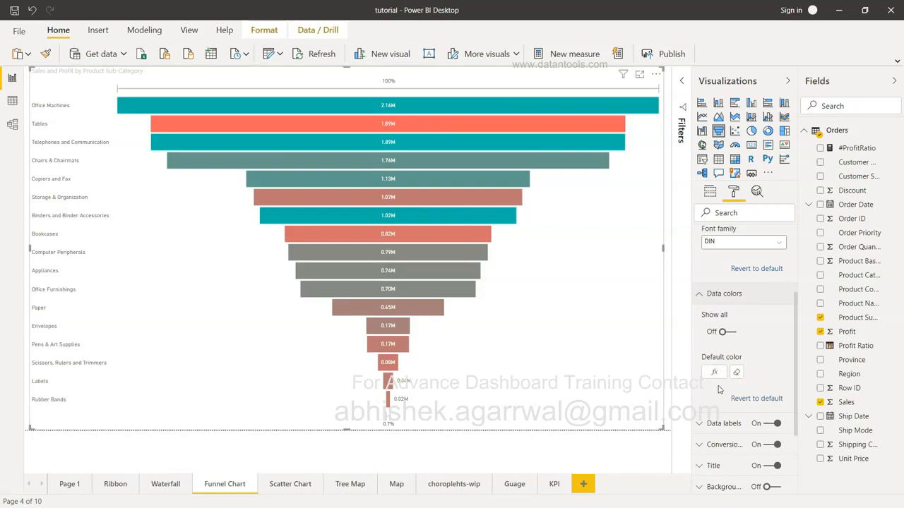
{"action": "left_click", "coordinate": [739, 374]}
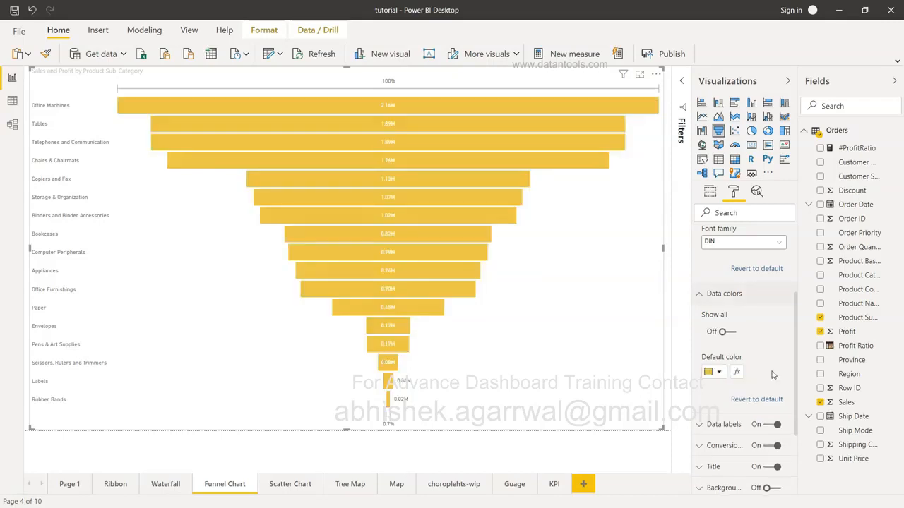
{"action": "scroll", "coordinate": [773, 375], "scroll_direction": "down", "scroll_amount": 3}
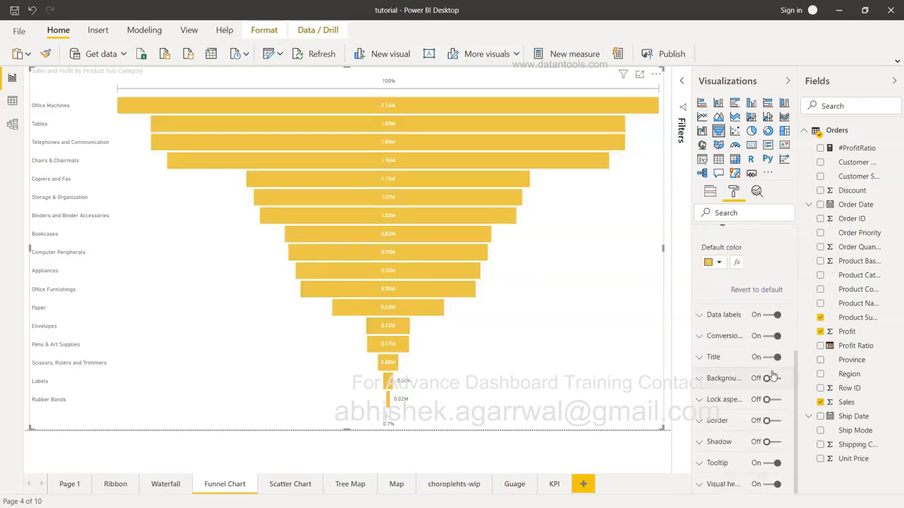
- Switch the funnel chart's data labels off and back on, then review the conversion rate label's color, text size and font settings
{"action": "left_click", "coordinate": [770, 317]}
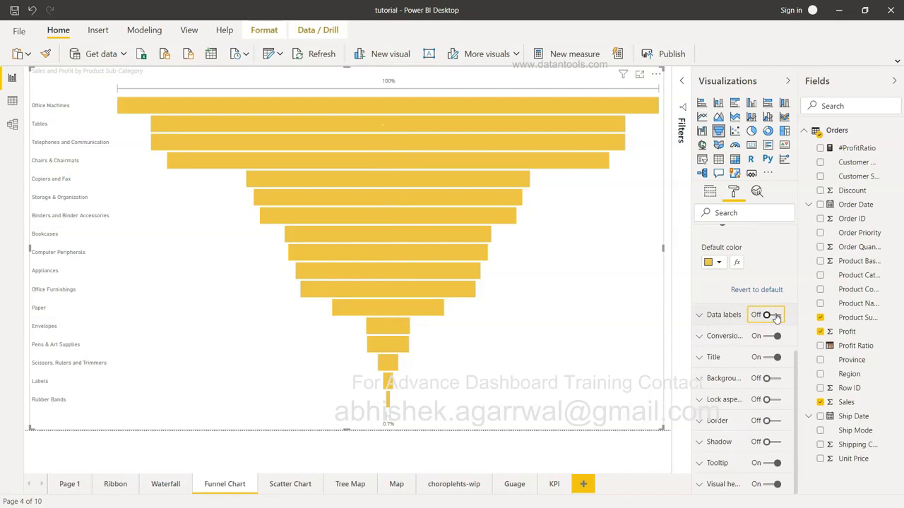
{"action": "left_click", "coordinate": [775, 317]}
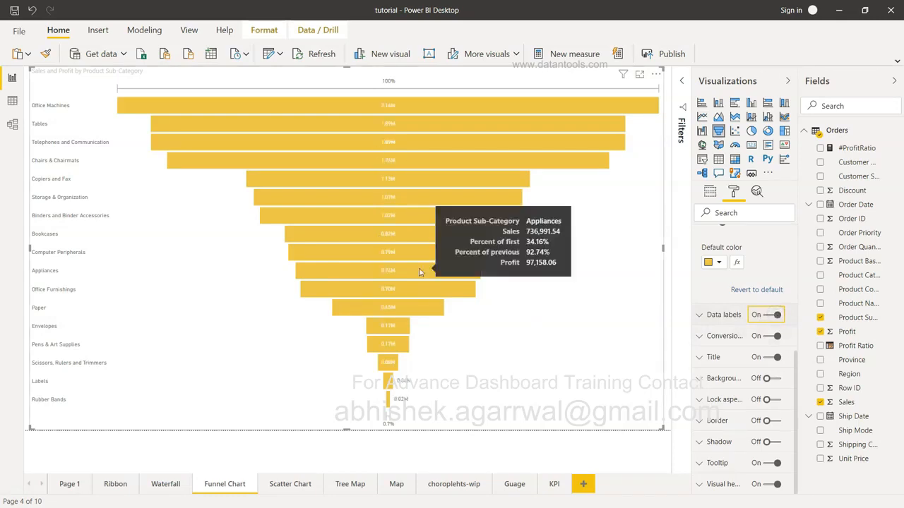
{"action": "left_click", "coordinate": [704, 340]}
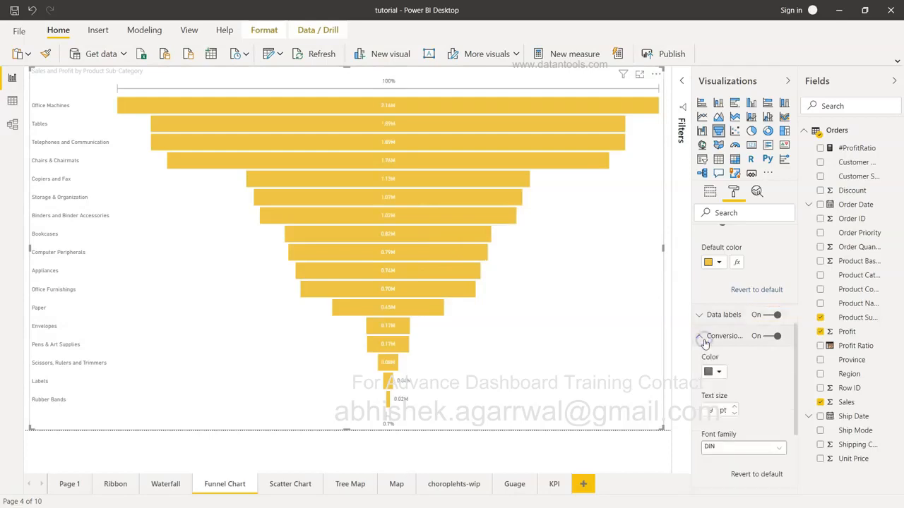
{"action": "scroll", "coordinate": [782, 363], "scroll_direction": "down", "scroll_amount": 2}
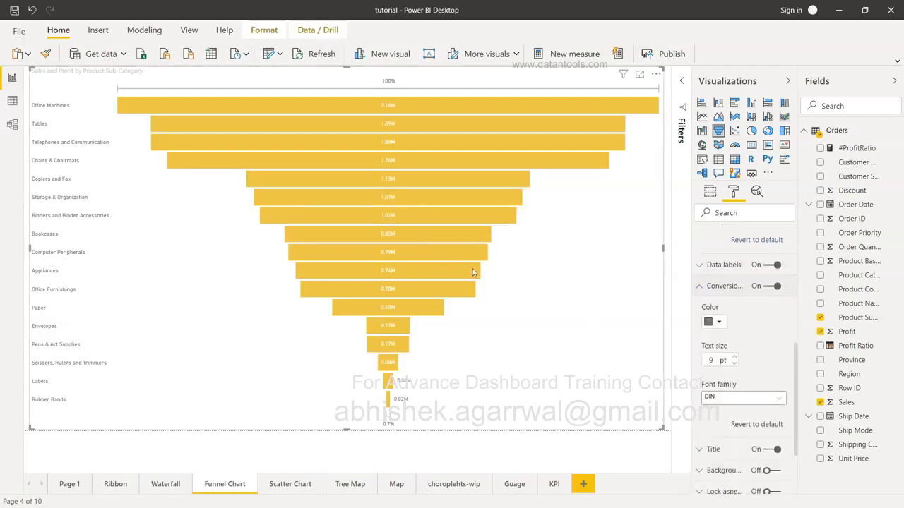
{"action": "mouse_move", "coordinate": [457, 231]}
{"action": "scroll", "coordinate": [737, 405], "scroll_direction": "down", "scroll_amount": 1}
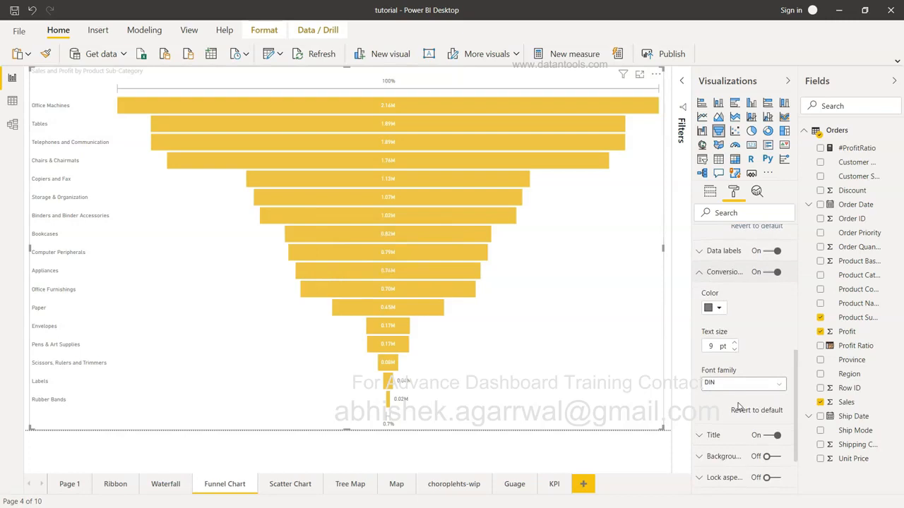
{"action": "left_click", "coordinate": [700, 273]}
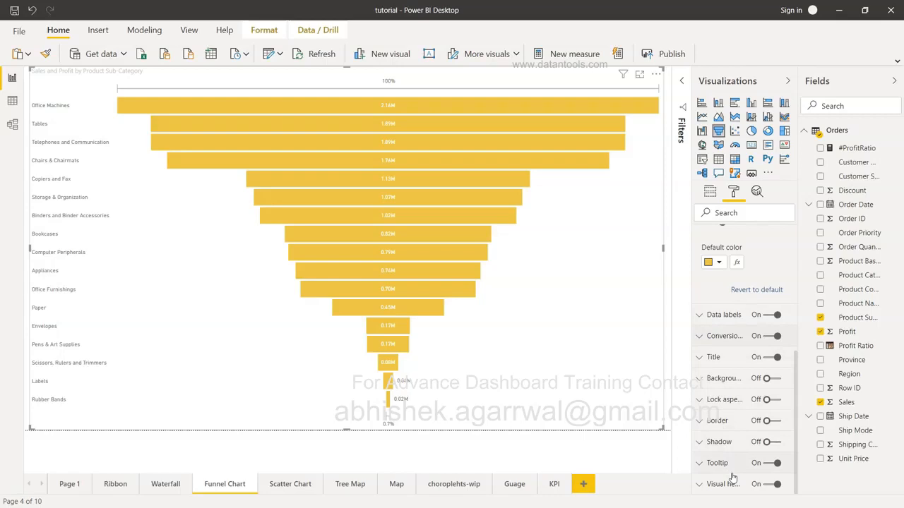
{"action": "left_click", "coordinate": [669, 418]}
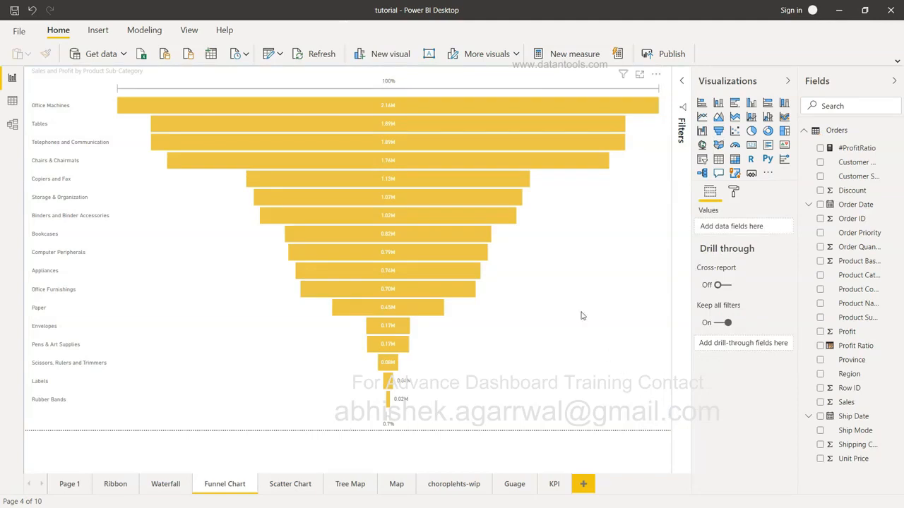
{"action": "left_click", "coordinate": [559, 294]}
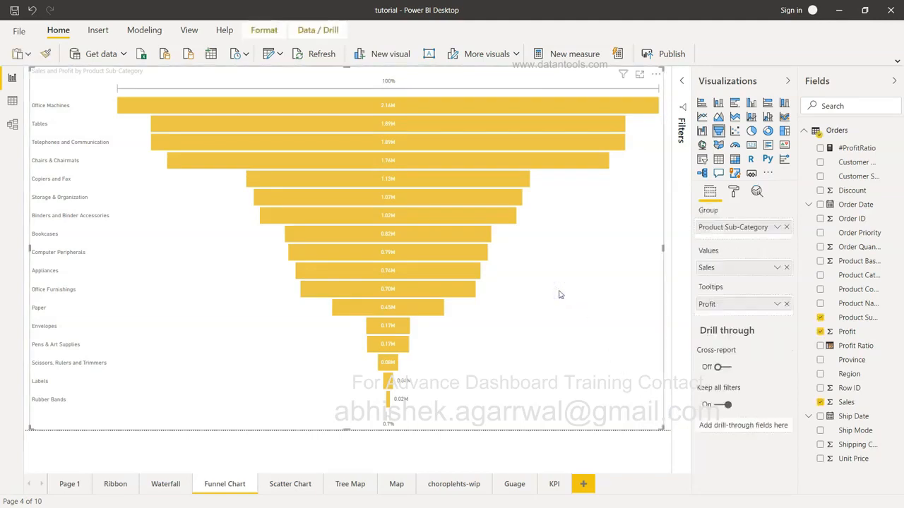
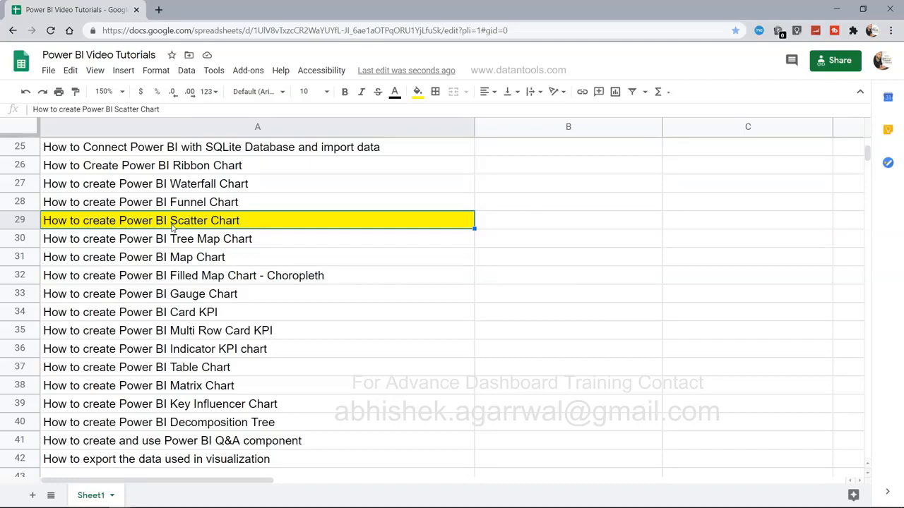
- Browse the Power BI tutorial list and its video links in the spreadsheet, then switch to Power BI
{"action": "scroll", "coordinate": [171, 226], "scroll_direction": "up", "scroll_amount": 7}
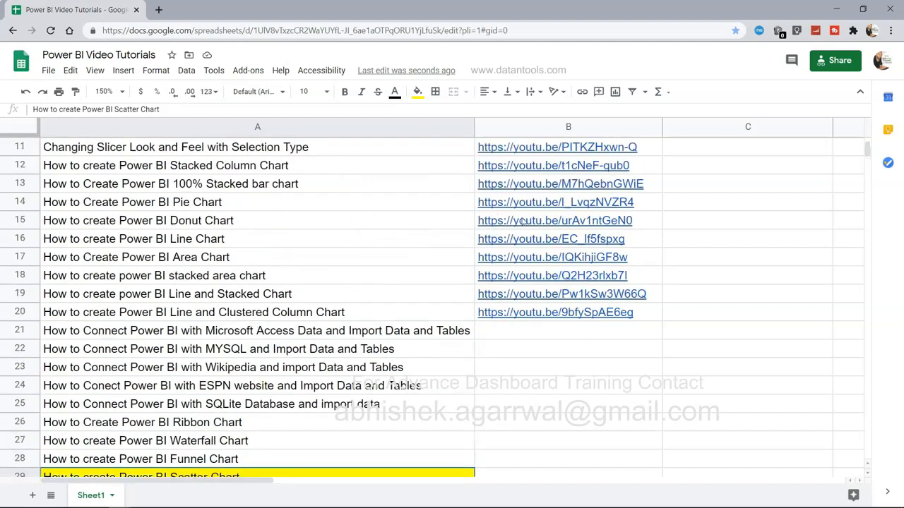
{"action": "mouse_move", "coordinate": [524, 221]}
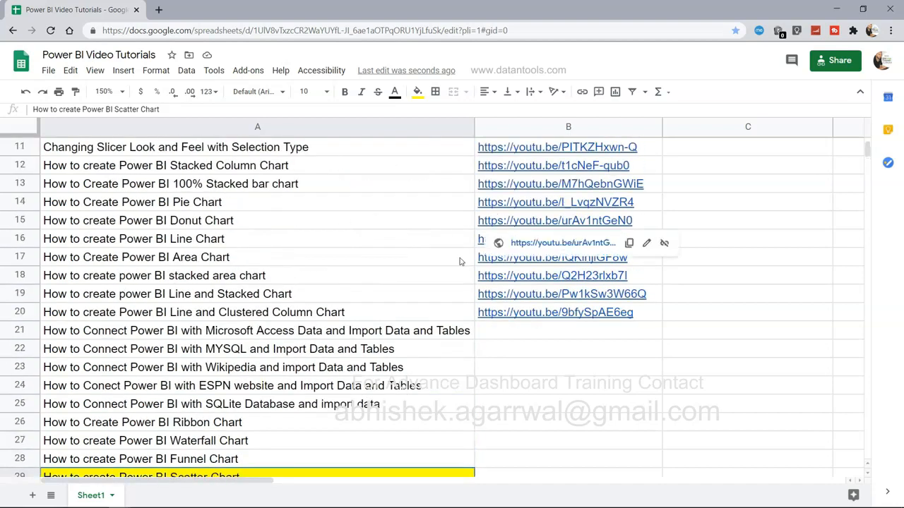
{"action": "scroll", "coordinate": [459, 262], "scroll_direction": "down", "scroll_amount": 3}
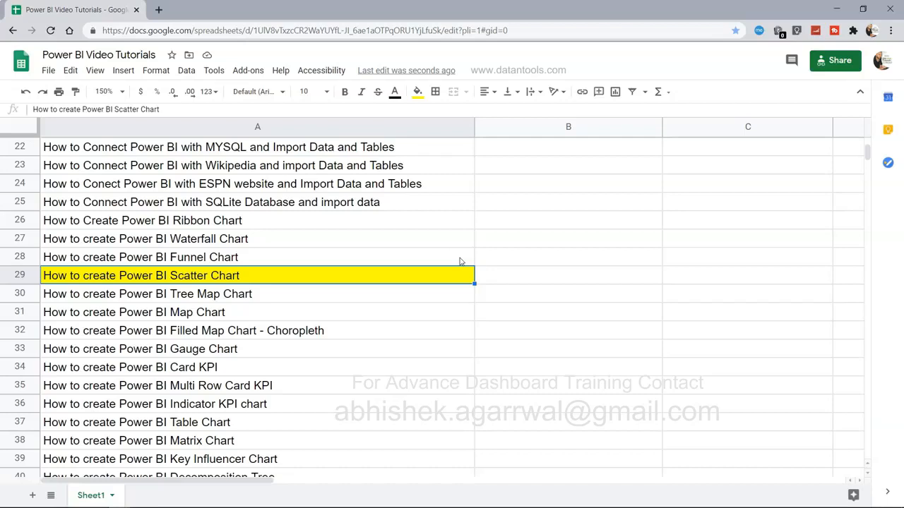
{"action": "key", "text": "alt+Tab"}
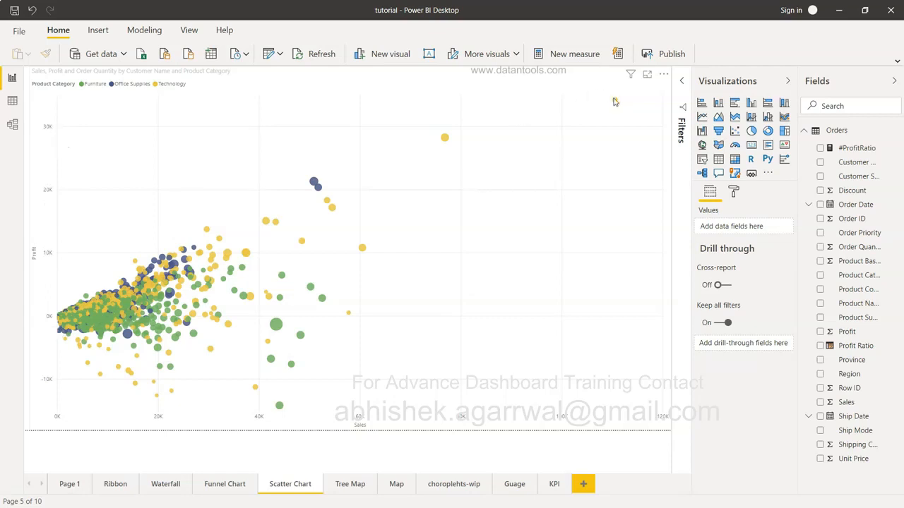
- Highlight the Technology points and the Furniture points through the scatter chart's legend, then clear the highlighting
{"action": "mouse_move", "coordinate": [615, 103]}
{"action": "mouse_move", "coordinate": [246, 255]}
{"action": "left_click", "coordinate": [173, 85]}
{"action": "left_click", "coordinate": [175, 86]}
{"action": "left_click", "coordinate": [175, 86]}
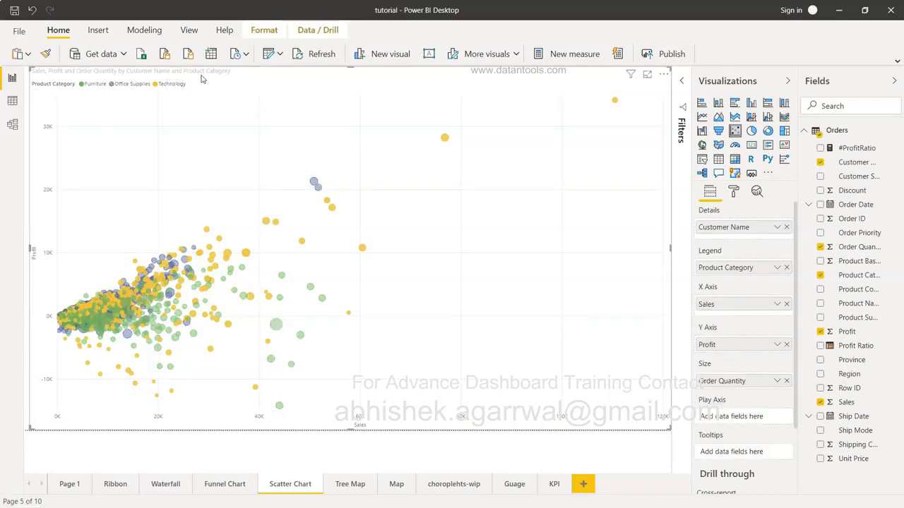
{"action": "left_click", "coordinate": [96, 84]}
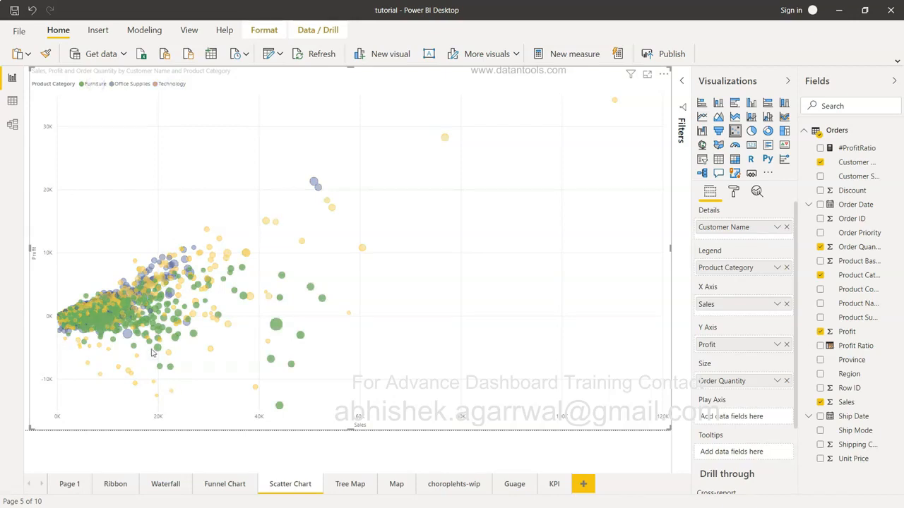
{"action": "left_click", "coordinate": [96, 84]}
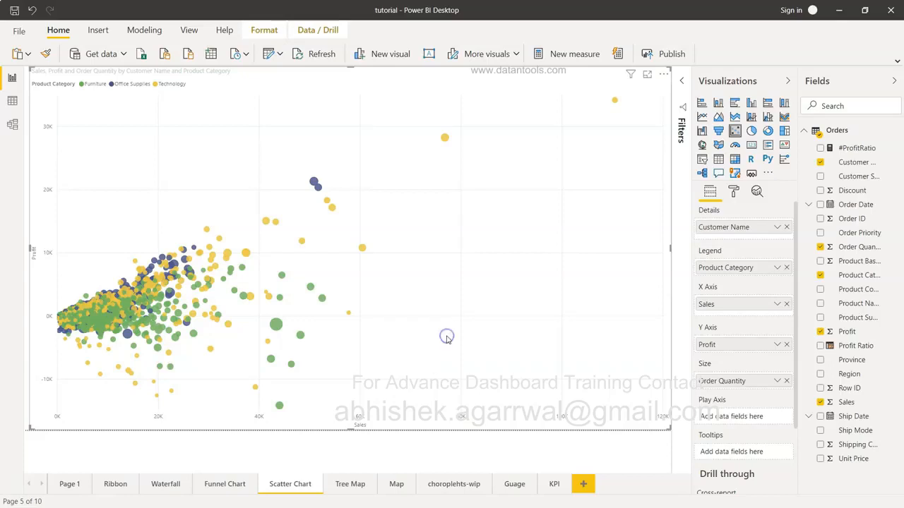
- Replace the existing scatter chart with a new blank scatter chart enlarged to fill the report page
{"action": "key", "text": "Delete"}
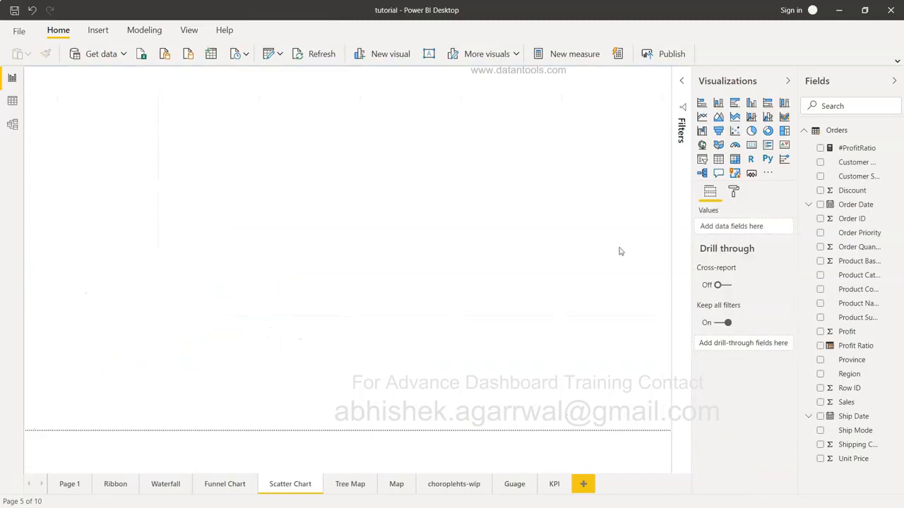
{"action": "left_click", "coordinate": [735, 132]}
{"action": "left_click_drag", "start_coordinate": [169, 205], "coordinate": [704, 437]}
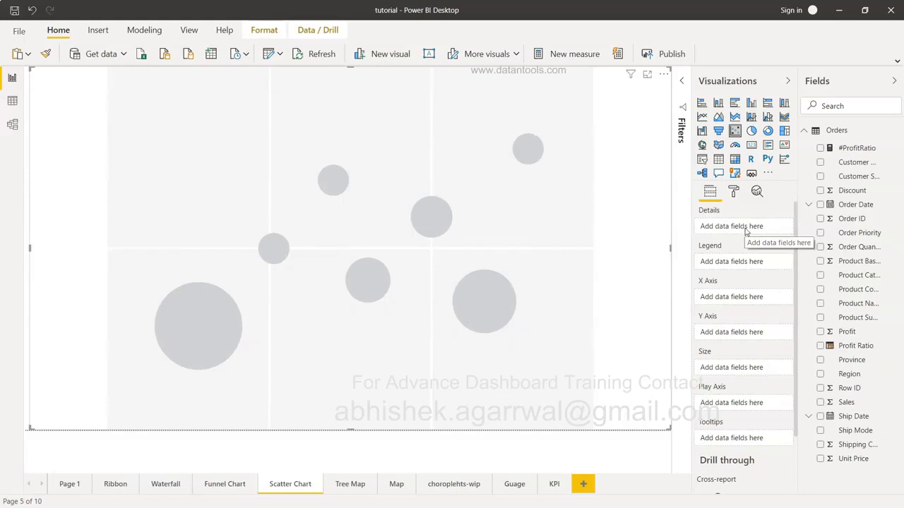
- Add Customer Name as details, Product Category as legend, Profit on the X axis and Sales on the Y axis
{"action": "left_click", "coordinate": [821, 163]}
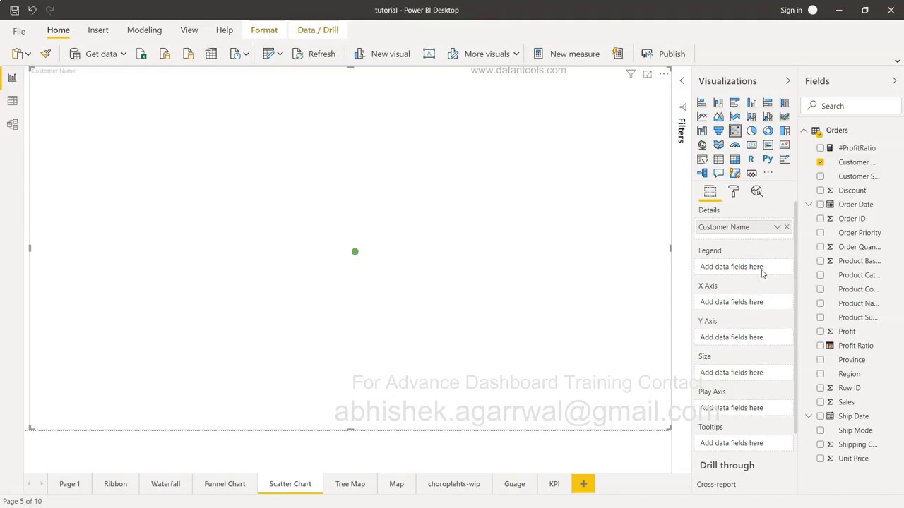
{"action": "left_click", "coordinate": [820, 275]}
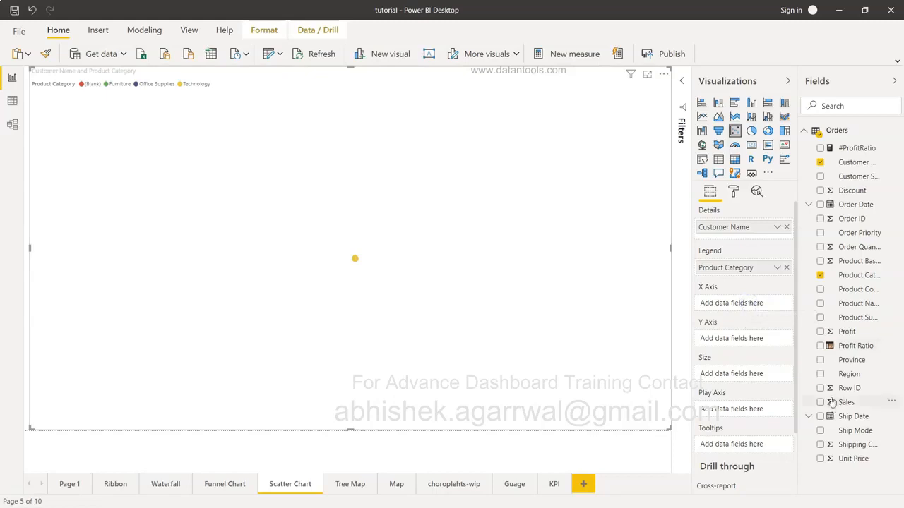
{"action": "left_click", "coordinate": [820, 331]}
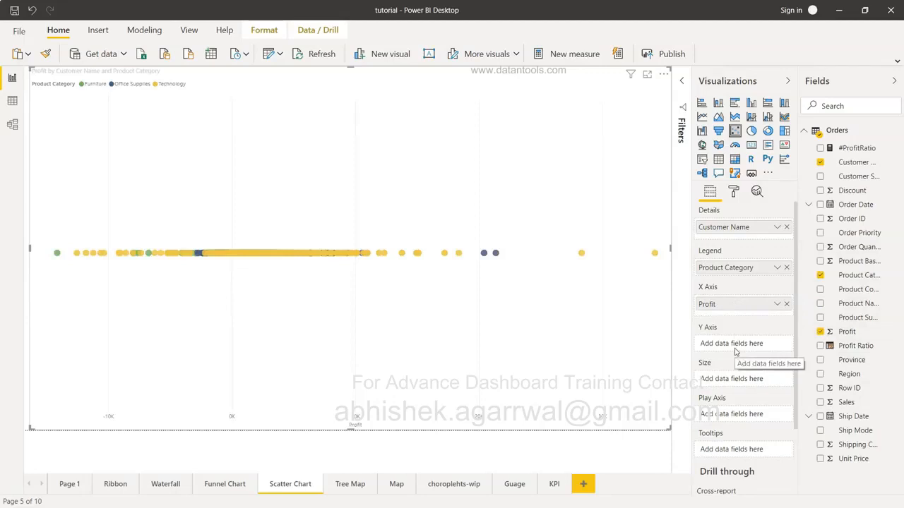
{"action": "left_click", "coordinate": [819, 402]}
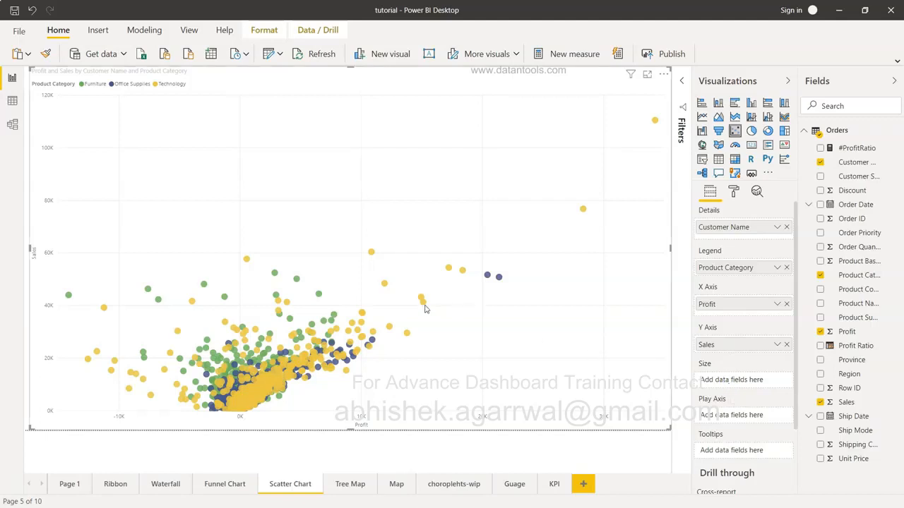
- Size the scatter chart's bubbles by Discount, aggregated as Average
{"action": "mouse_move", "coordinate": [425, 309]}
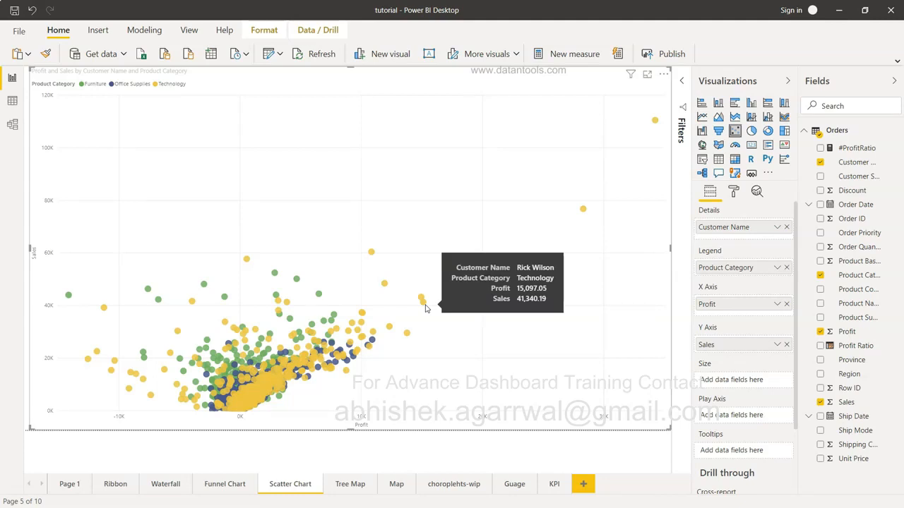
{"action": "left_click", "coordinate": [819, 191]}
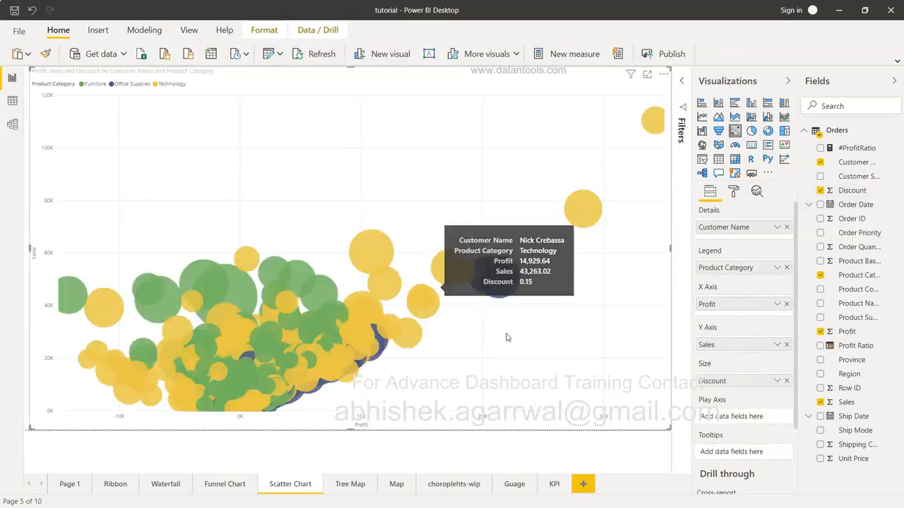
{"action": "left_click", "coordinate": [777, 381]}
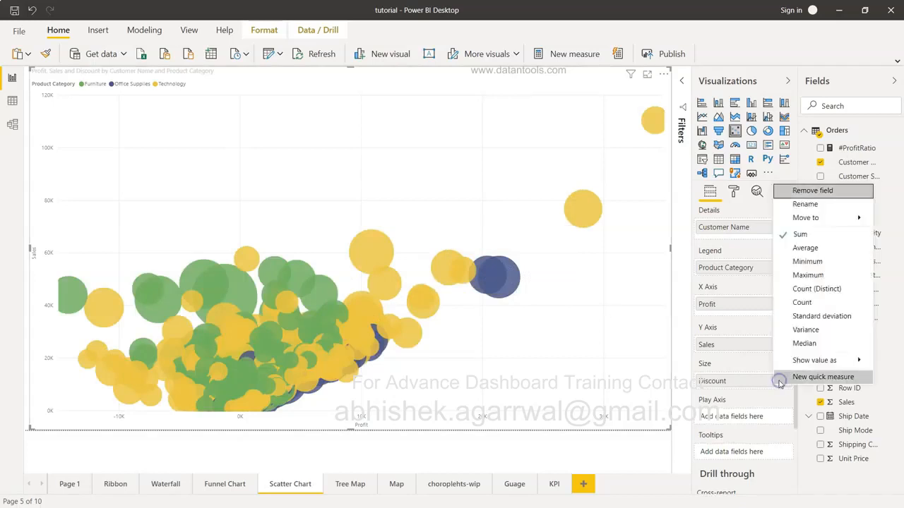
{"action": "left_click", "coordinate": [805, 248]}
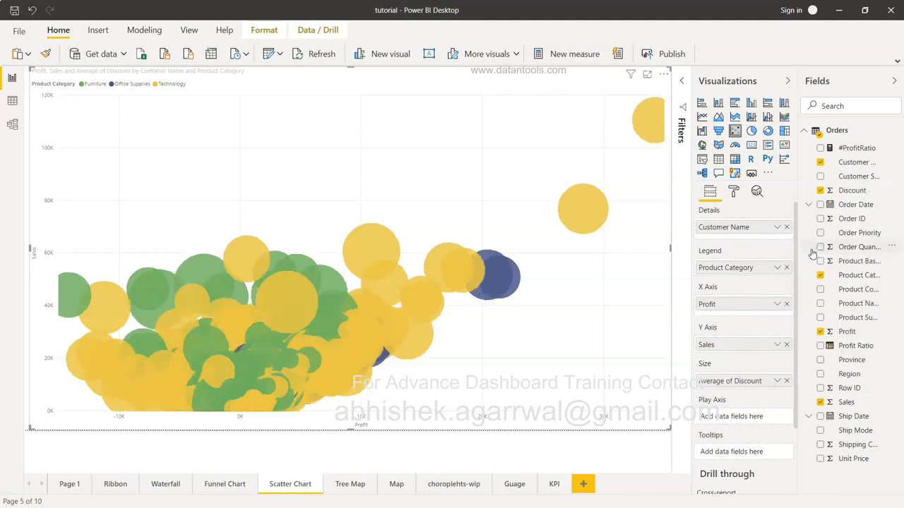
- Open the Shapes formatting settings of the scatter chart
{"action": "scroll", "coordinate": [740, 400], "scroll_direction": "down", "scroll_amount": 1}
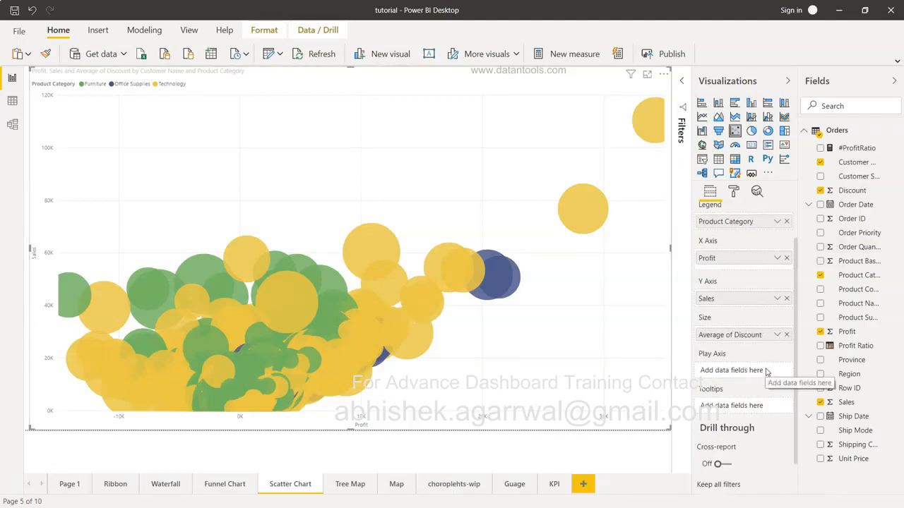
{"action": "scroll", "coordinate": [767, 372], "scroll_direction": "down", "scroll_amount": 1}
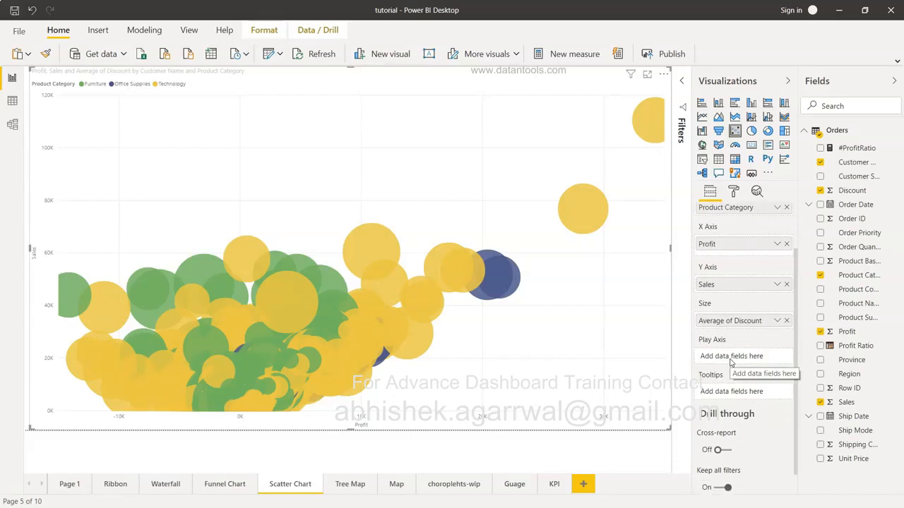
{"action": "scroll", "coordinate": [739, 235], "scroll_direction": "up", "scroll_amount": 3}
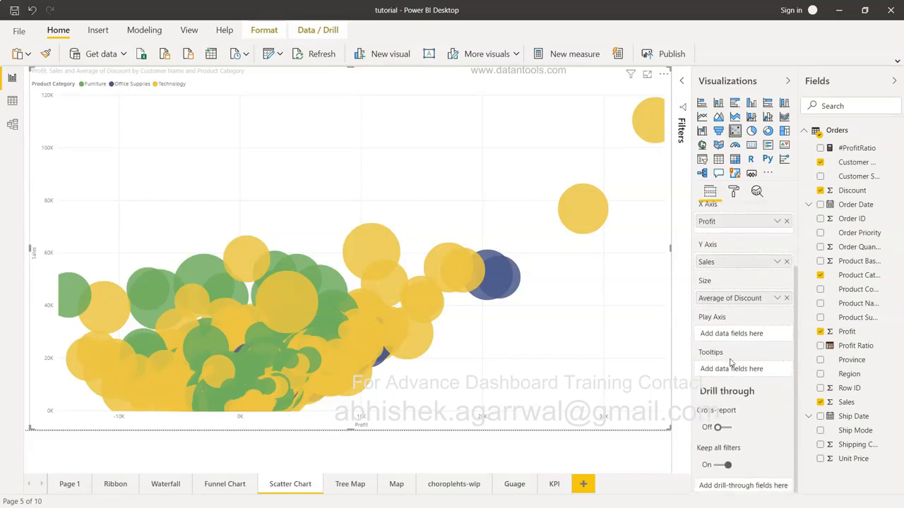
{"action": "left_click", "coordinate": [733, 193]}
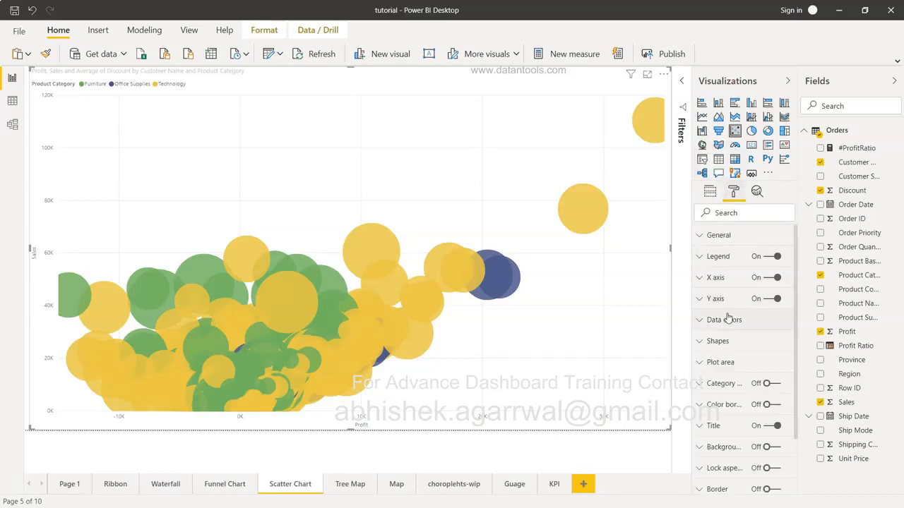
{"action": "left_click", "coordinate": [701, 341]}
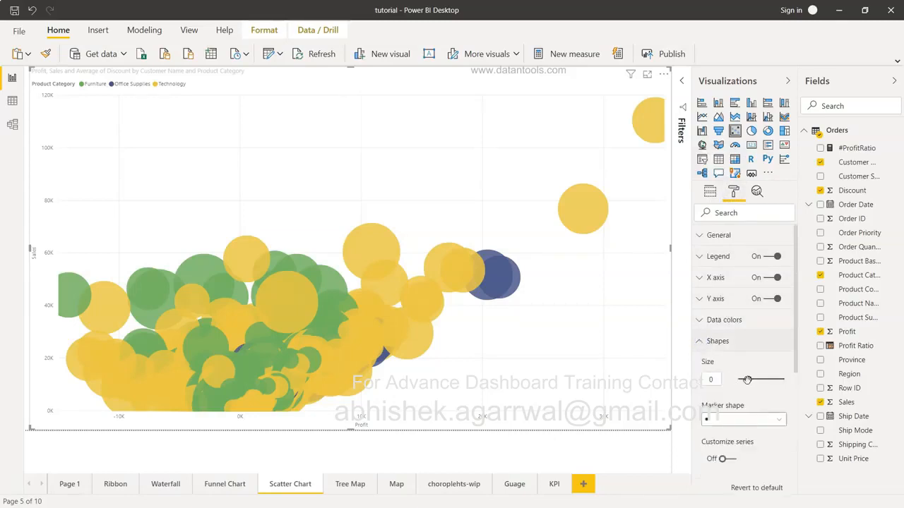
- Try marker sizes of -30, -12 and 25 on the scatter chart's bubbles
{"action": "left_click_drag", "start_coordinate": [750, 380], "coordinate": [737, 382]}
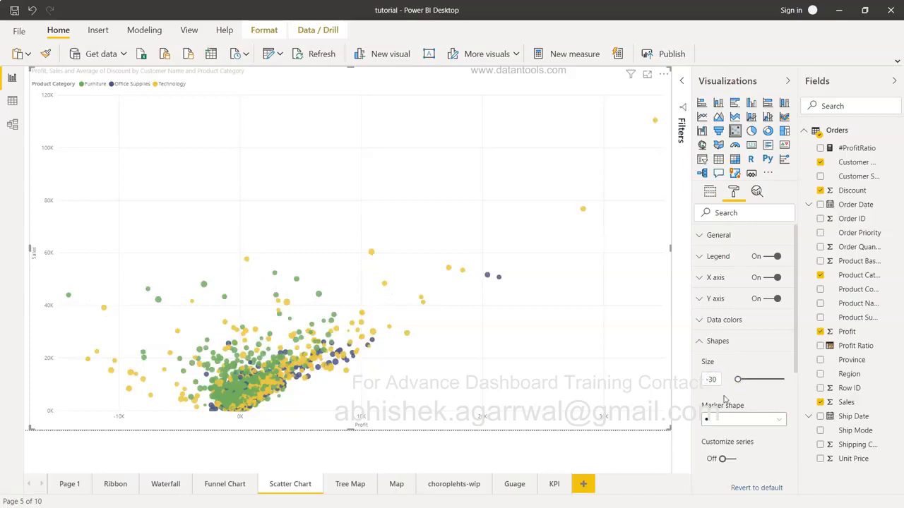
{"action": "left_click_drag", "start_coordinate": [738, 382], "coordinate": [745, 388]}
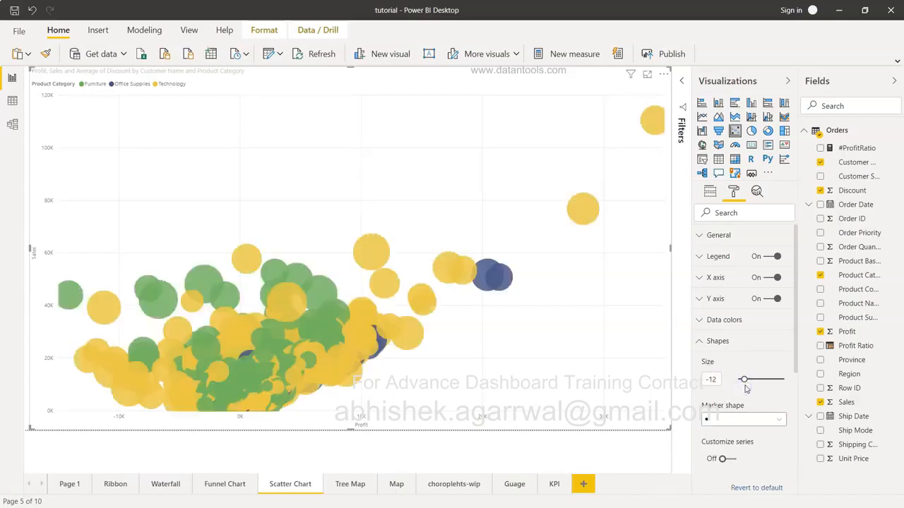
{"action": "double_click", "coordinate": [712, 381]}
{"action": "type", "text": "25"}
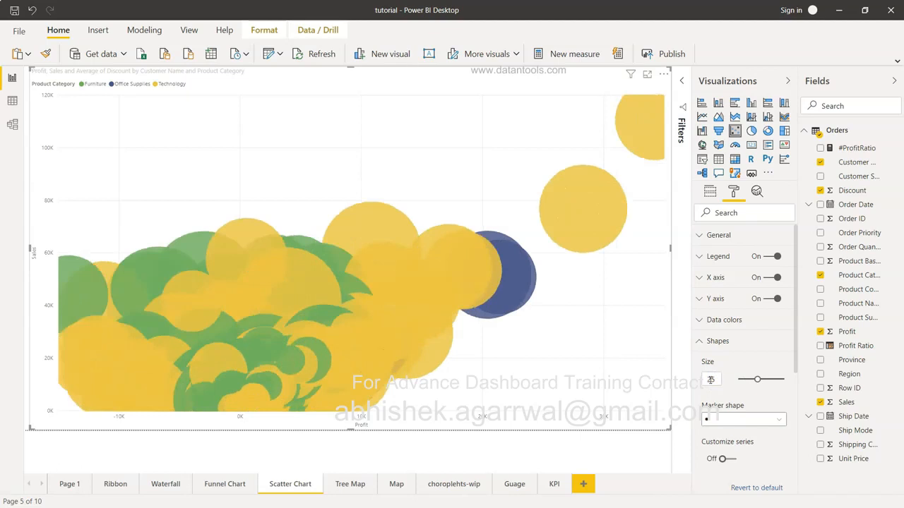
- Set the marker size of the scatter chart's bubbles to -25
{"action": "left_click", "coordinate": [707, 379]}
{"action": "key", "text": "Up"}
{"action": "key", "text": "BackSpace"}
{"action": "key", "text": "BackSpace"}
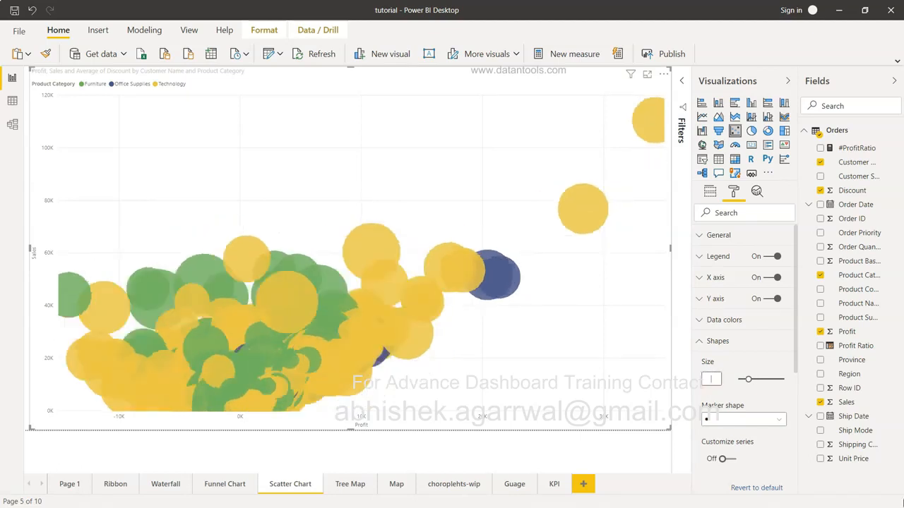
{"action": "type", "text": "-25"}
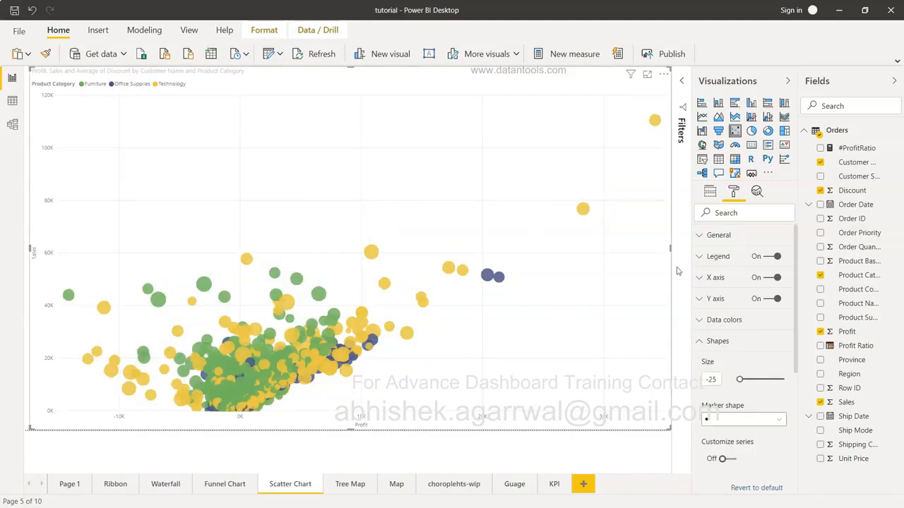
- Swap the scatter chart's axis fields, putting Sales on the X axis and Profit on the Y axis
{"action": "left_click", "coordinate": [711, 192]}
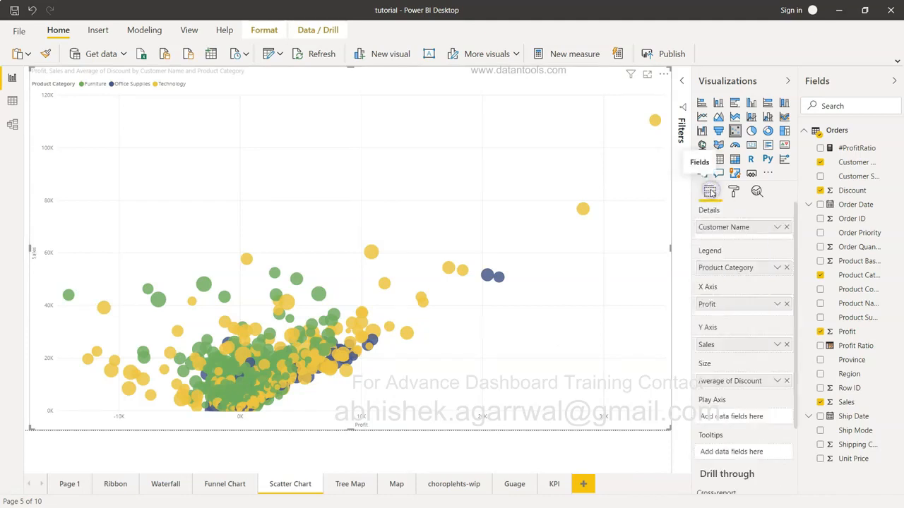
{"action": "left_click", "coordinate": [787, 345]}
{"action": "left_click_drag", "start_coordinate": [738, 303], "coordinate": [732, 347]}
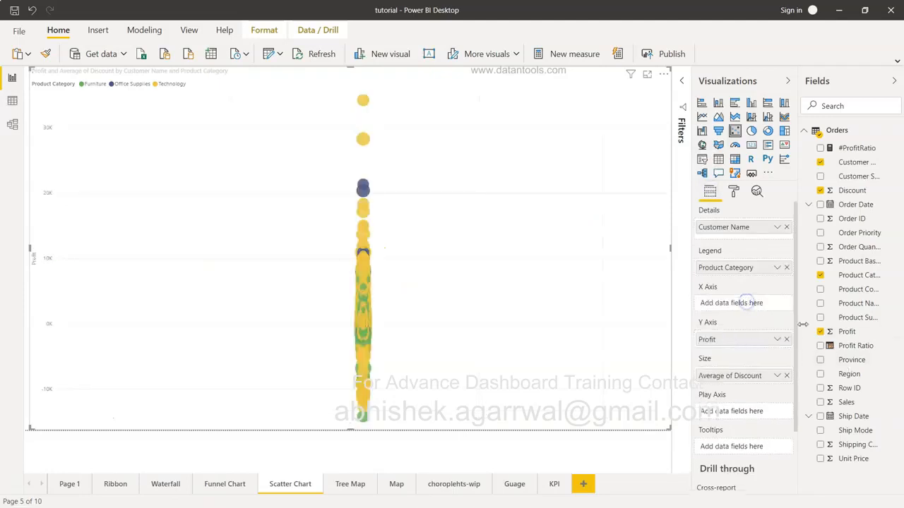
{"action": "left_click_drag", "start_coordinate": [845, 402], "coordinate": [743, 308]}
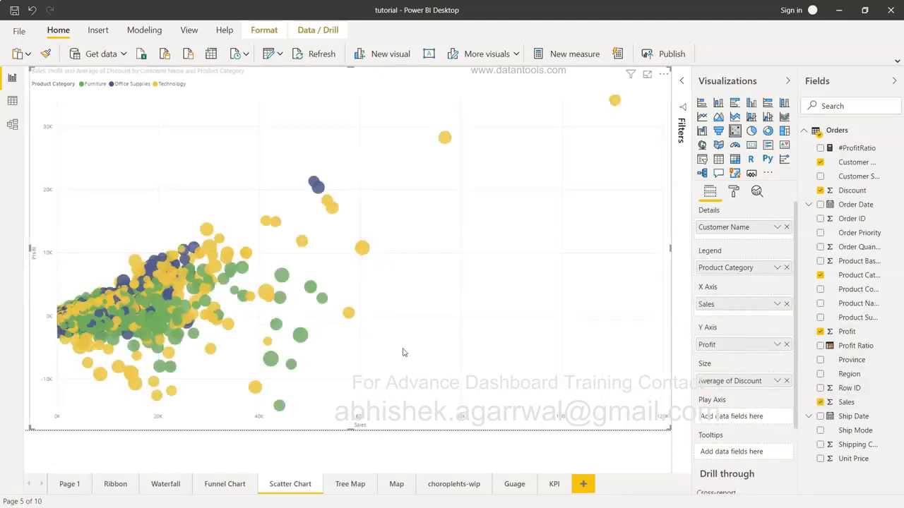
- Reduce the scatter chart's marker size to -30 in the Shapes settings
{"action": "left_click", "coordinate": [733, 192]}
{"action": "left_click", "coordinate": [711, 342]}
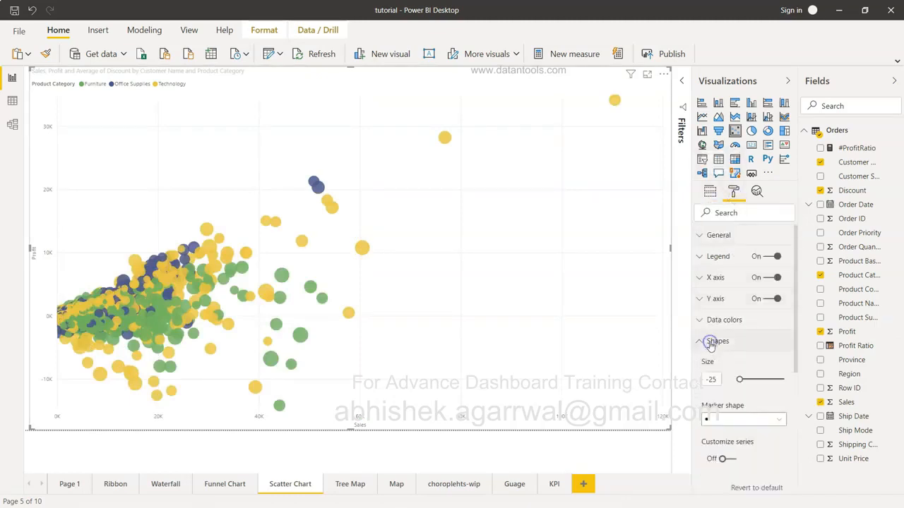
{"action": "left_click", "coordinate": [738, 380]}
{"action": "double_click", "coordinate": [715, 380]}
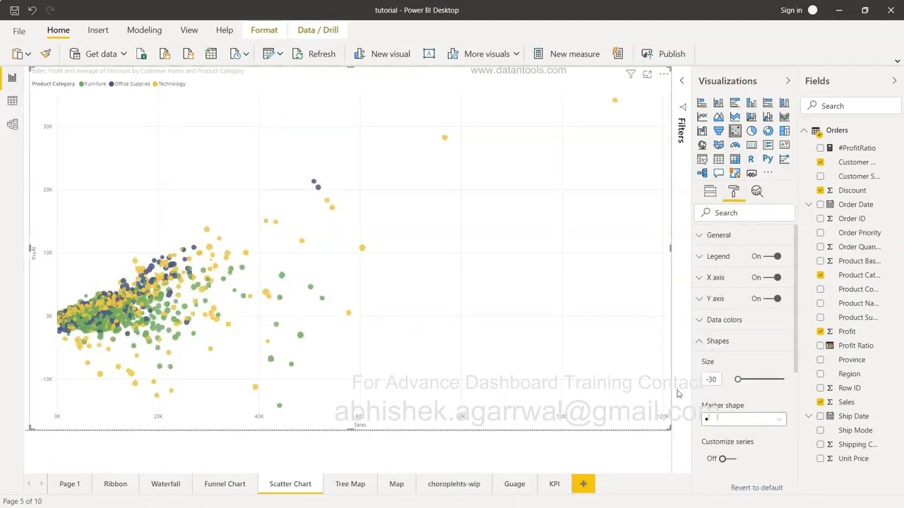
- Try the square, diamond and triangle marker shapes on the scatter chart and settle on the diamond
{"action": "left_click", "coordinate": [749, 421]}
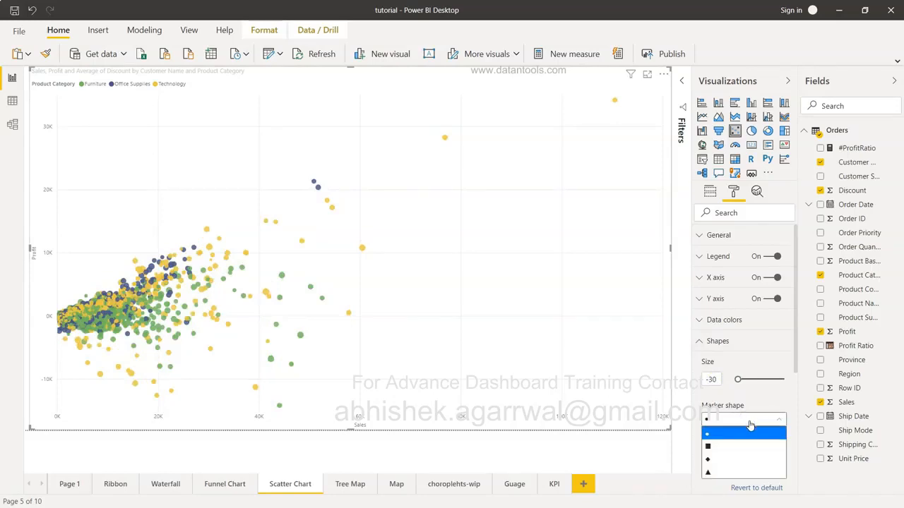
{"action": "left_click", "coordinate": [747, 446]}
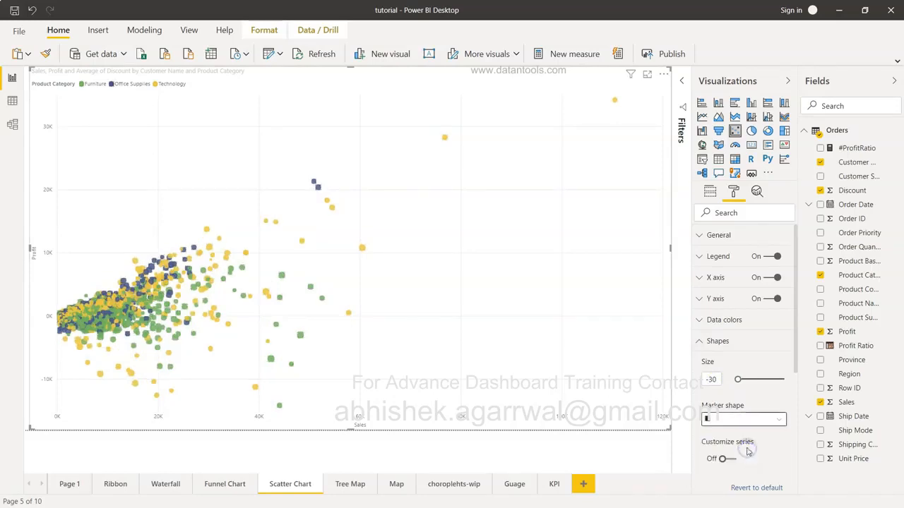
{"action": "left_click", "coordinate": [746, 423]}
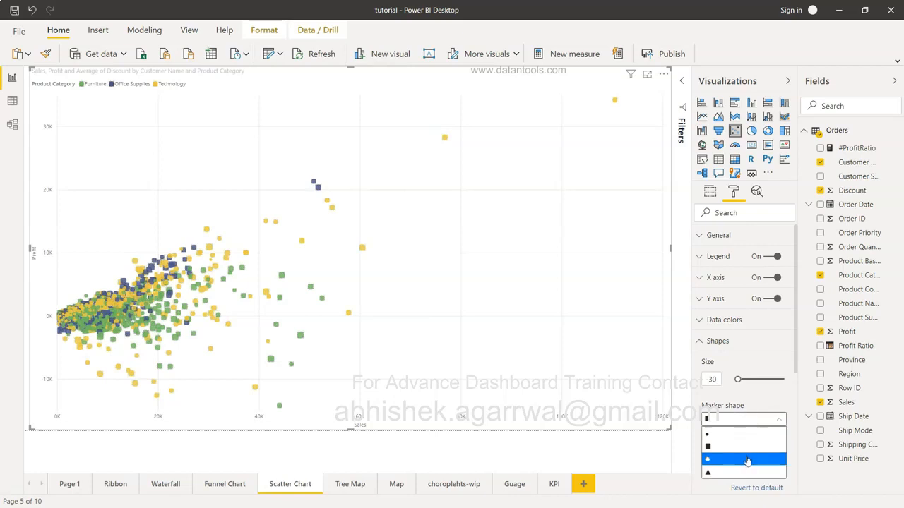
{"action": "left_click", "coordinate": [747, 459]}
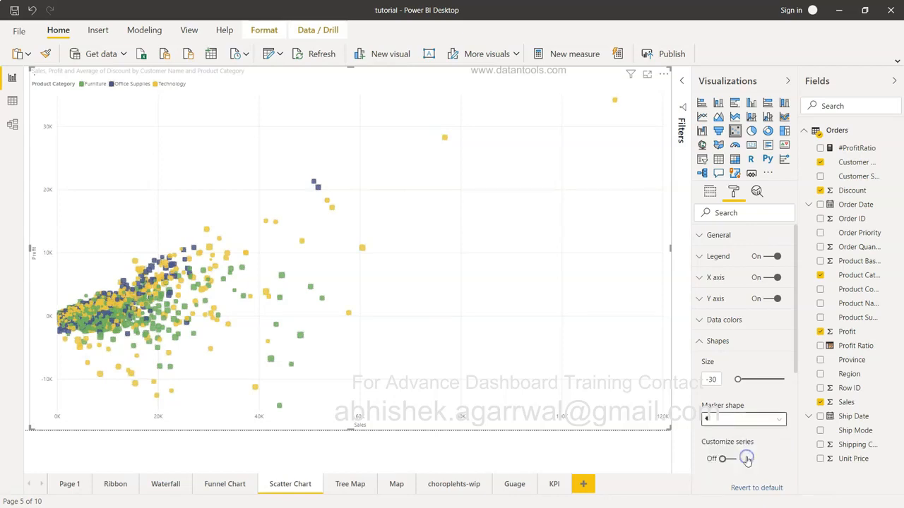
{"action": "left_click", "coordinate": [735, 419]}
{"action": "left_click", "coordinate": [730, 468]}
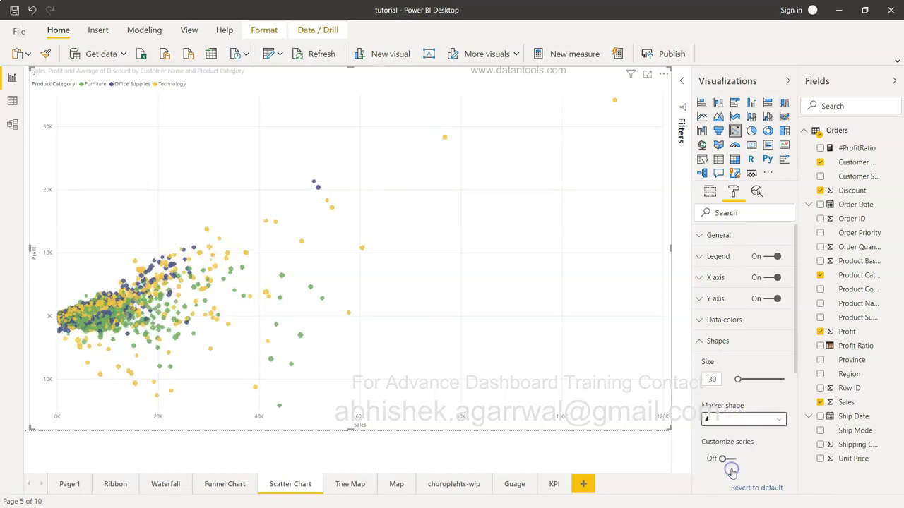
{"action": "left_click", "coordinate": [746, 421]}
{"action": "left_click", "coordinate": [736, 460]}
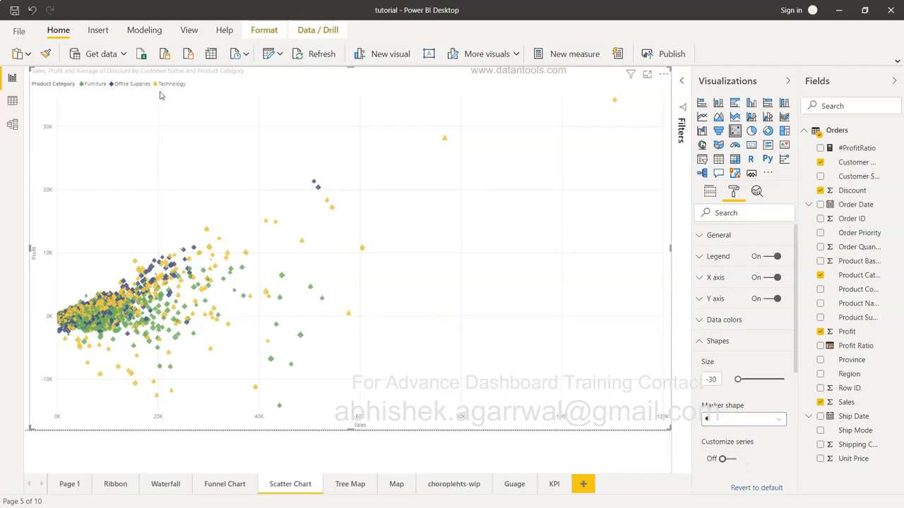
- Try customizing marker shapes per series, selecting Office Supplies, and switch series customization back off
{"action": "scroll", "coordinate": [745, 403], "scroll_direction": "down", "scroll_amount": 5}
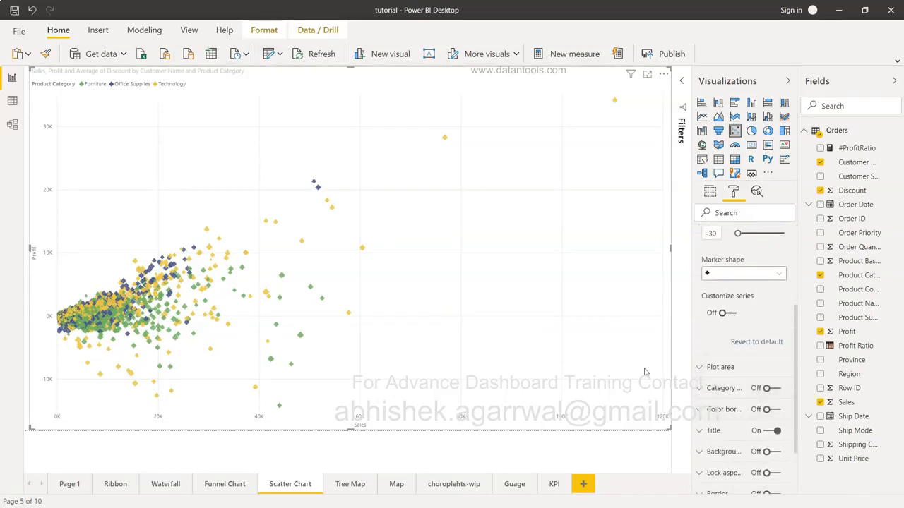
{"action": "left_click", "coordinate": [724, 313]}
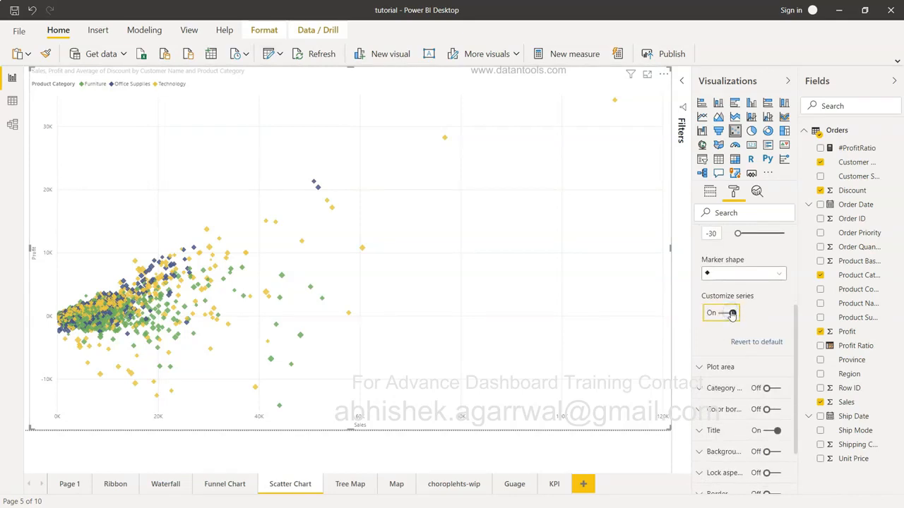
{"action": "scroll", "coordinate": [751, 331], "scroll_direction": "down", "scroll_amount": 1}
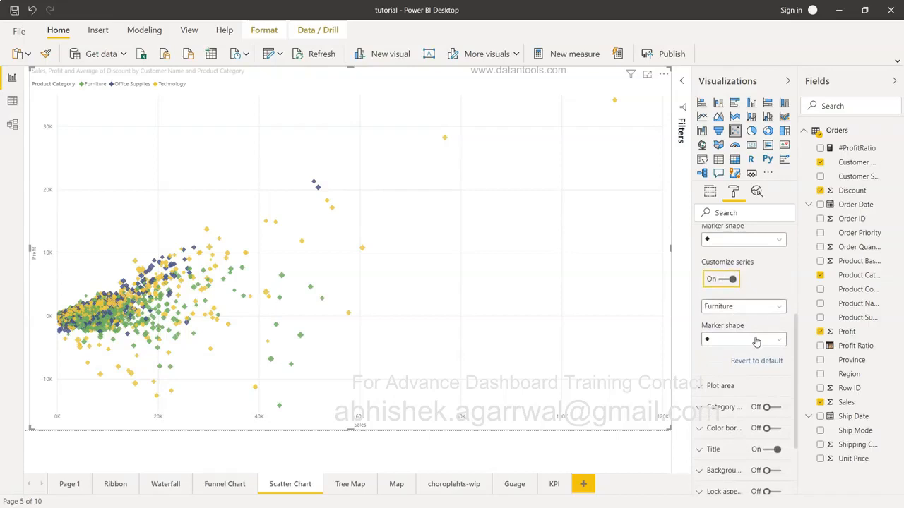
{"action": "scroll", "coordinate": [757, 342], "scroll_direction": "down", "scroll_amount": 1}
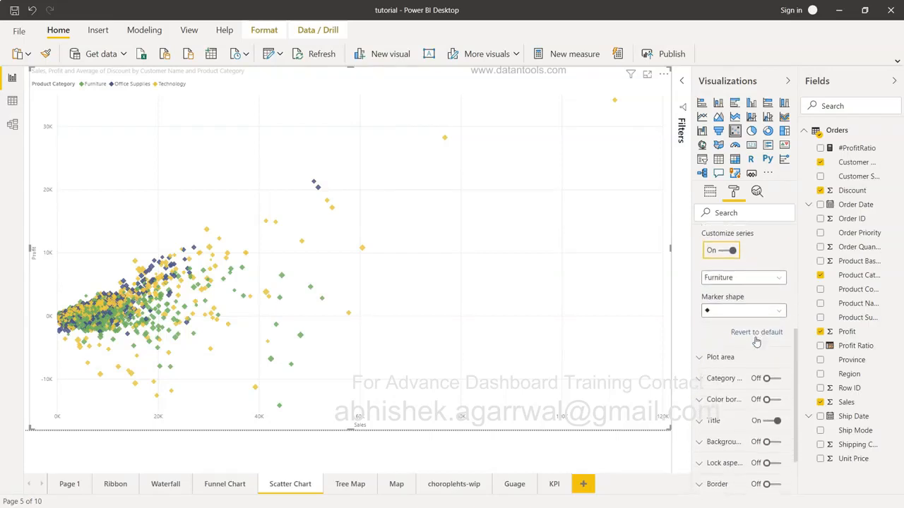
{"action": "scroll", "coordinate": [757, 342], "scroll_direction": "up", "scroll_amount": 1}
{"action": "left_click", "coordinate": [756, 305]}
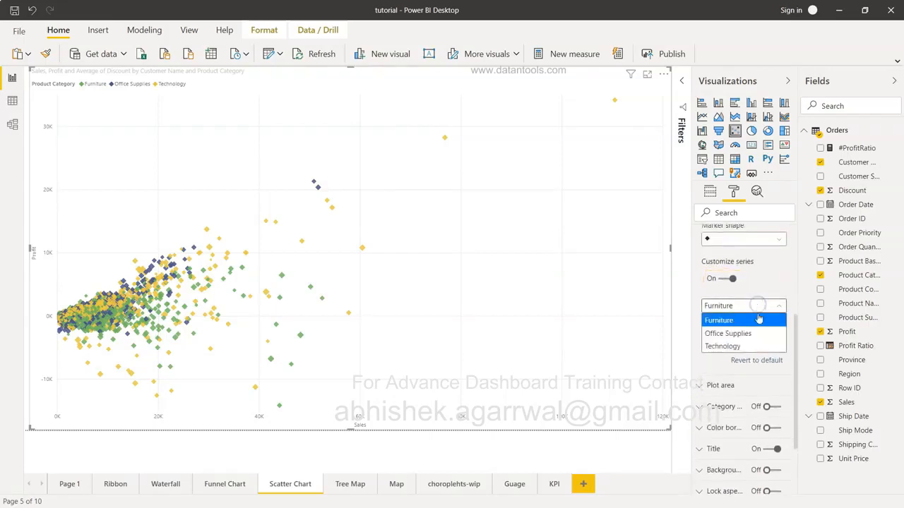
{"action": "left_click", "coordinate": [756, 333]}
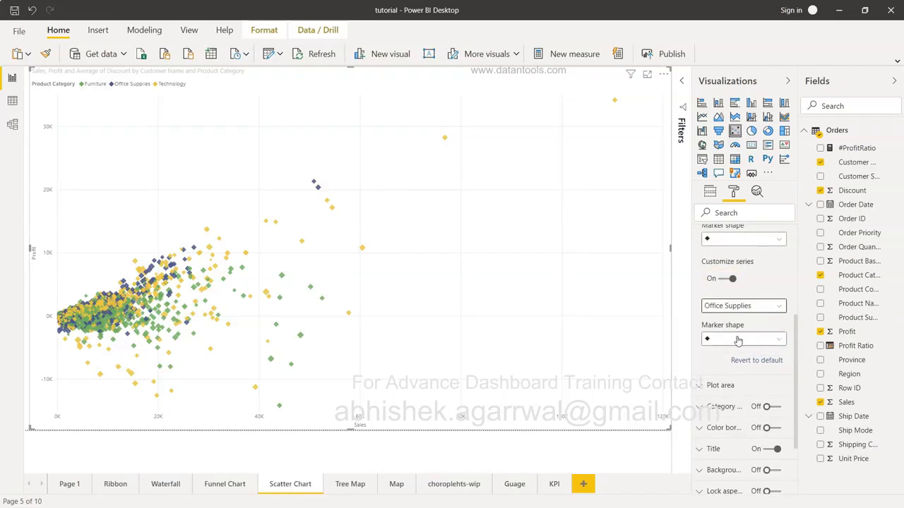
{"action": "left_click", "coordinate": [724, 280]}
{"action": "scroll", "coordinate": [725, 279], "scroll_direction": "up", "scroll_amount": 3}
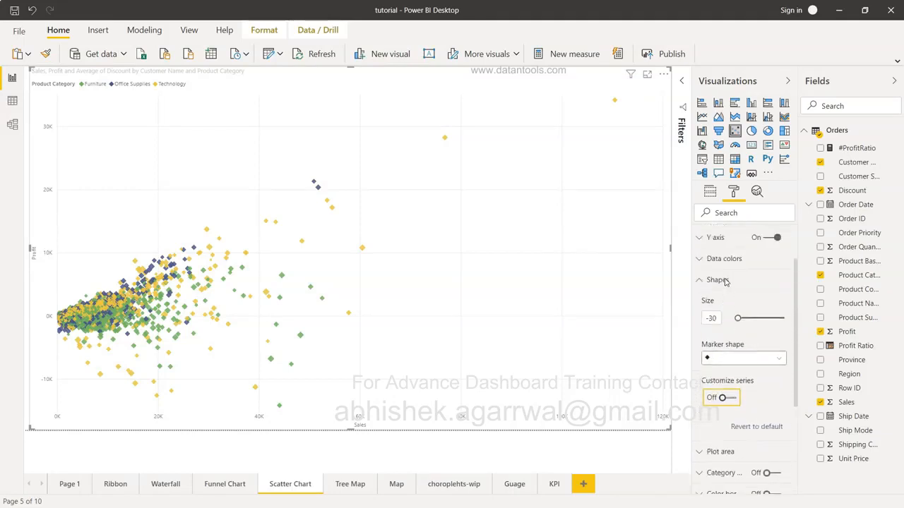
{"action": "left_click", "coordinate": [701, 312]}
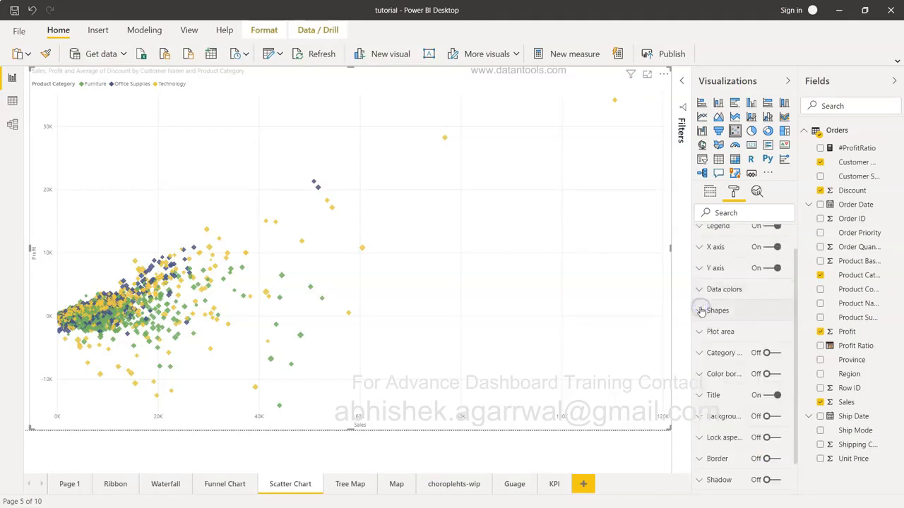
- Position the scatter chart's legend at Top Center and set its text size to 15 pt
{"action": "scroll", "coordinate": [701, 312], "scroll_direction": "up", "scroll_amount": 1}
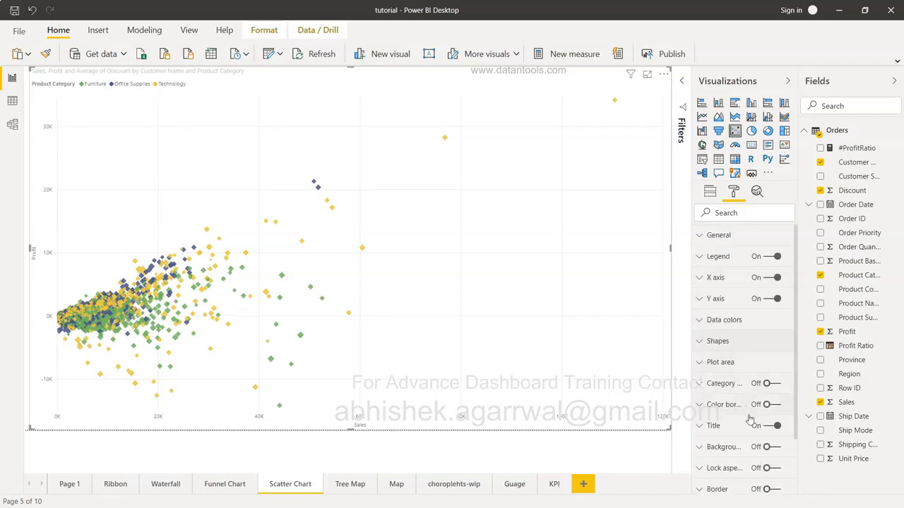
{"action": "left_click", "coordinate": [699, 255]}
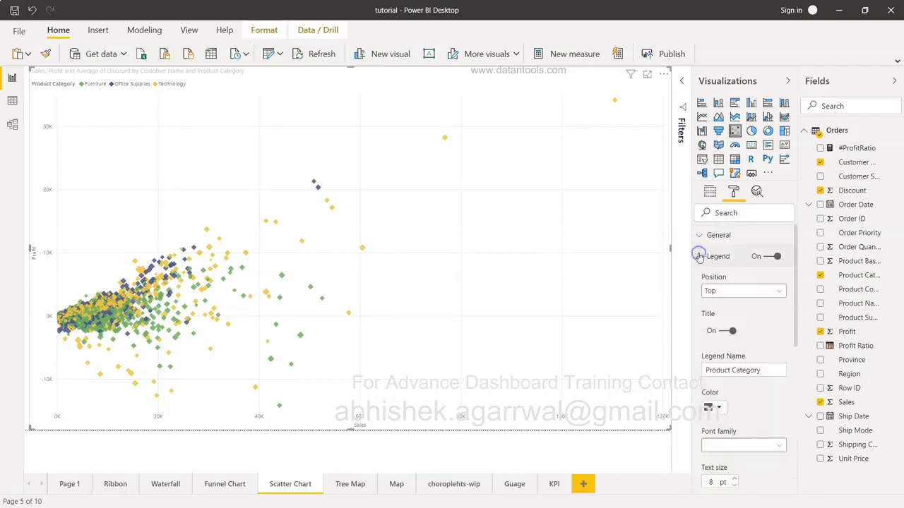
{"action": "left_click", "coordinate": [739, 291]}
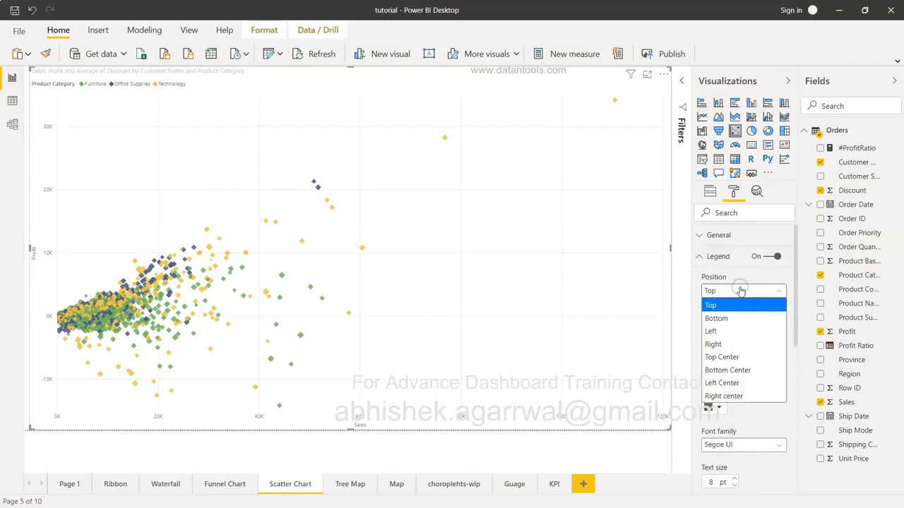
{"action": "left_click", "coordinate": [746, 357]}
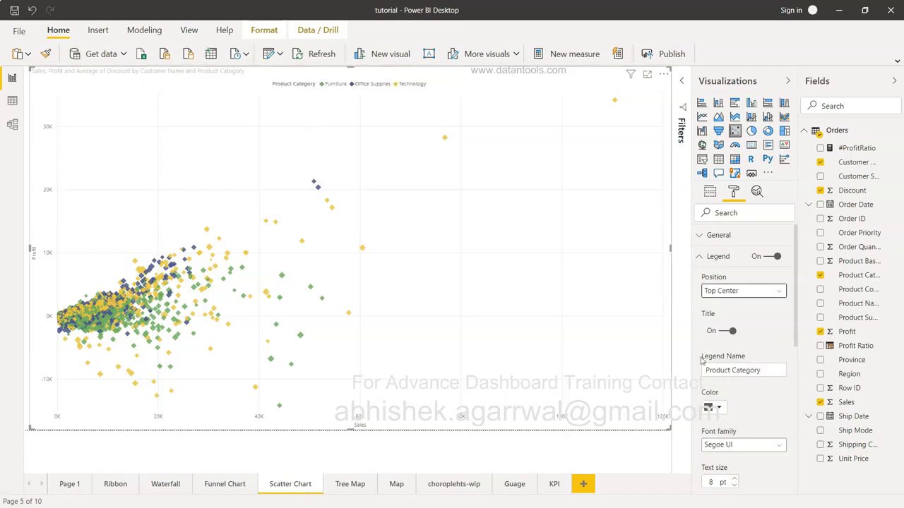
{"action": "left_click", "coordinate": [735, 480]}
{"action": "left_click", "coordinate": [735, 479]}
{"action": "left_click", "coordinate": [735, 479]}
{"action": "left_click", "coordinate": [735, 479]}
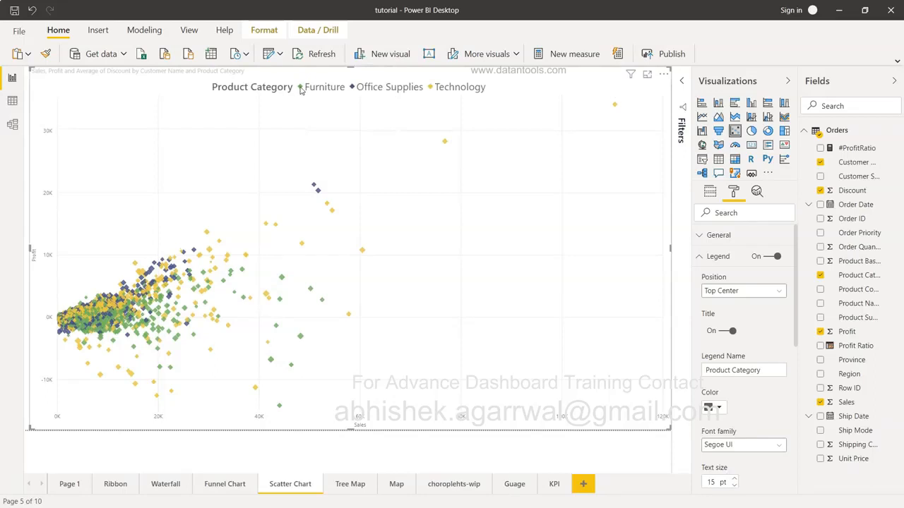
{"action": "scroll", "coordinate": [750, 332], "scroll_direction": "down", "scroll_amount": 2}
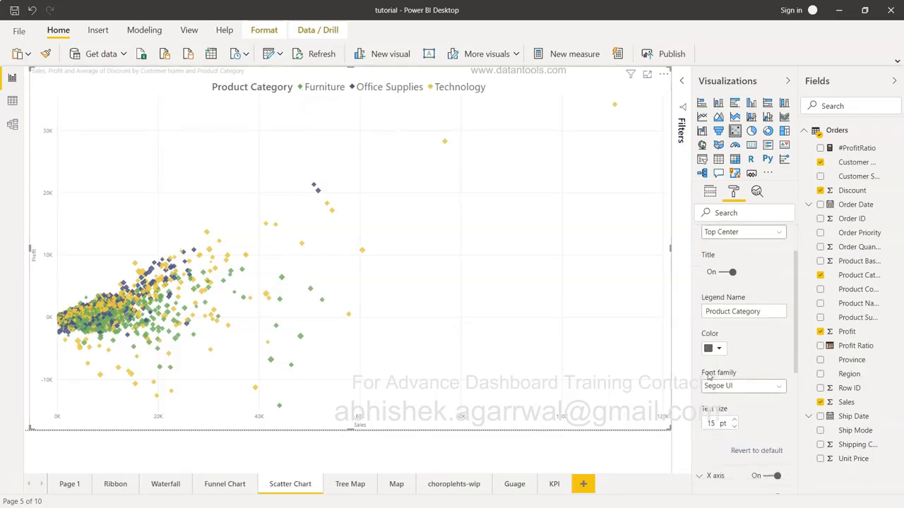
{"action": "left_click_drag", "start_coordinate": [764, 310], "coordinate": [686, 314]}
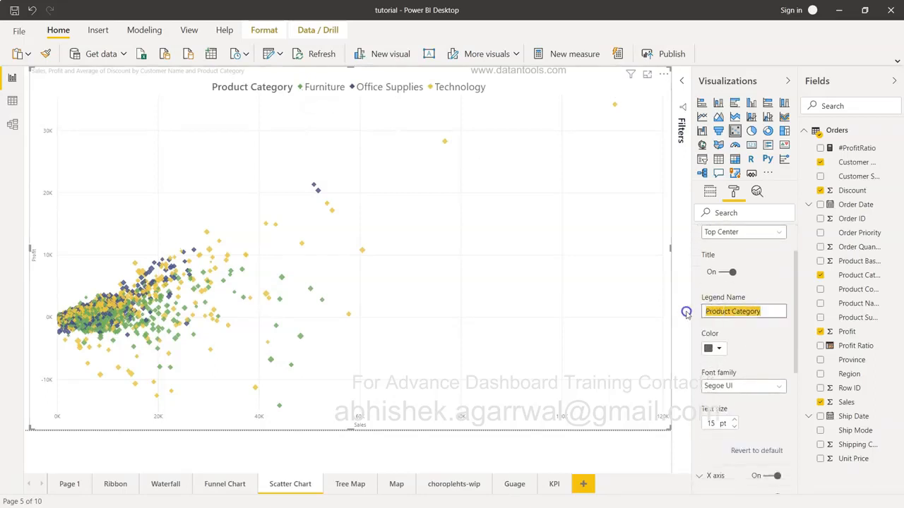
{"action": "left_click", "coordinate": [763, 335]}
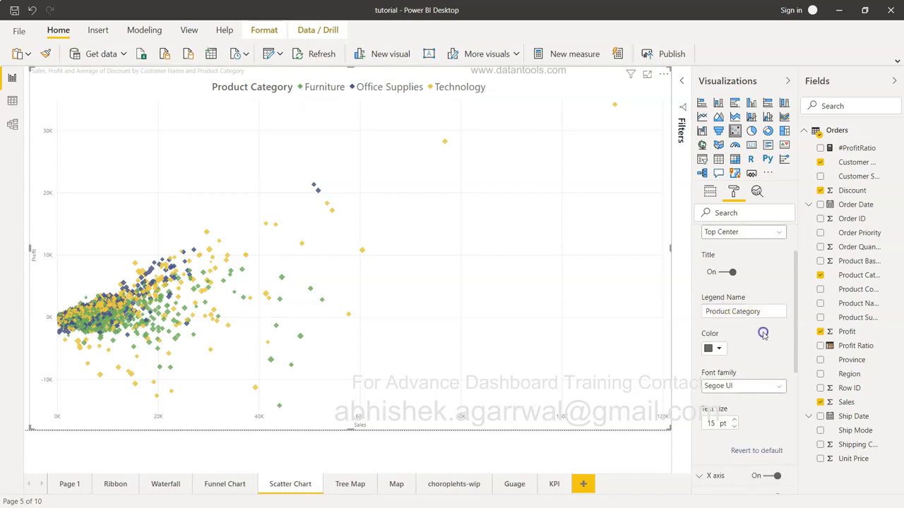
- Review the scale type, start, end, color and text options of the scatter chart's Y axis and X axis
{"action": "scroll", "coordinate": [763, 336], "scroll_direction": "down", "scroll_amount": 6}
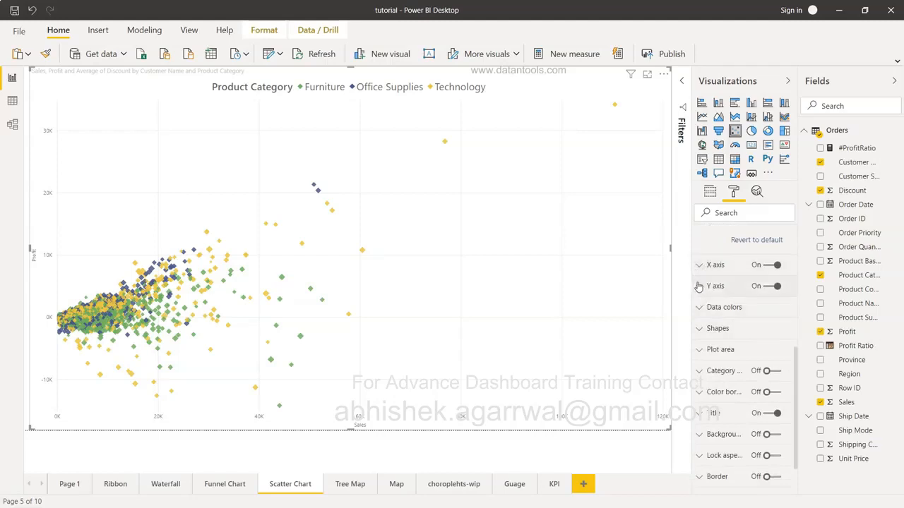
{"action": "left_click", "coordinate": [699, 286]}
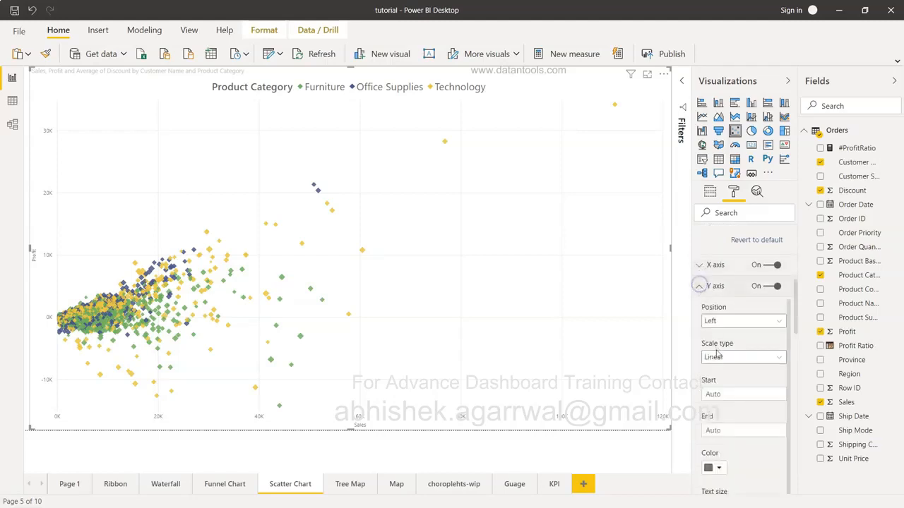
{"action": "scroll", "coordinate": [717, 354], "scroll_direction": "down", "scroll_amount": 1}
{"action": "scroll", "coordinate": [717, 354], "scroll_direction": "up", "scroll_amount": 1}
{"action": "left_click", "coordinate": [720, 379]}
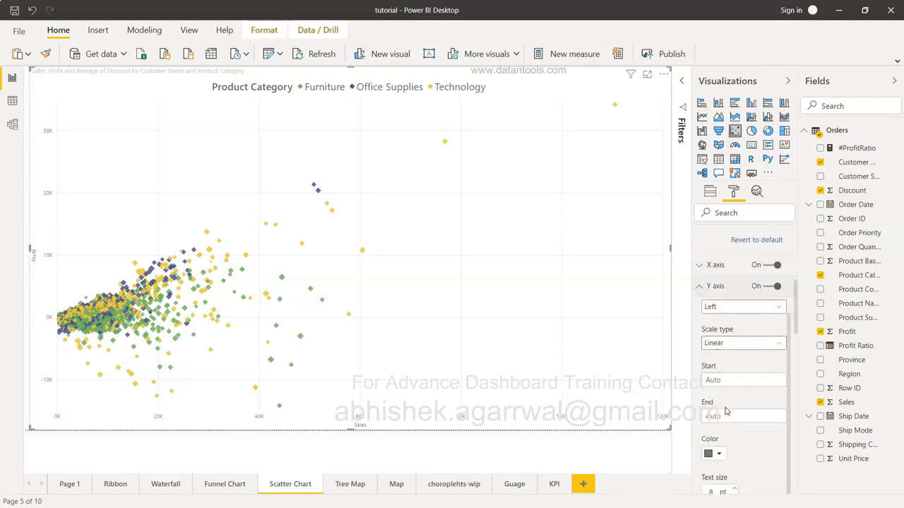
{"action": "scroll", "coordinate": [726, 412], "scroll_direction": "up", "scroll_amount": 1}
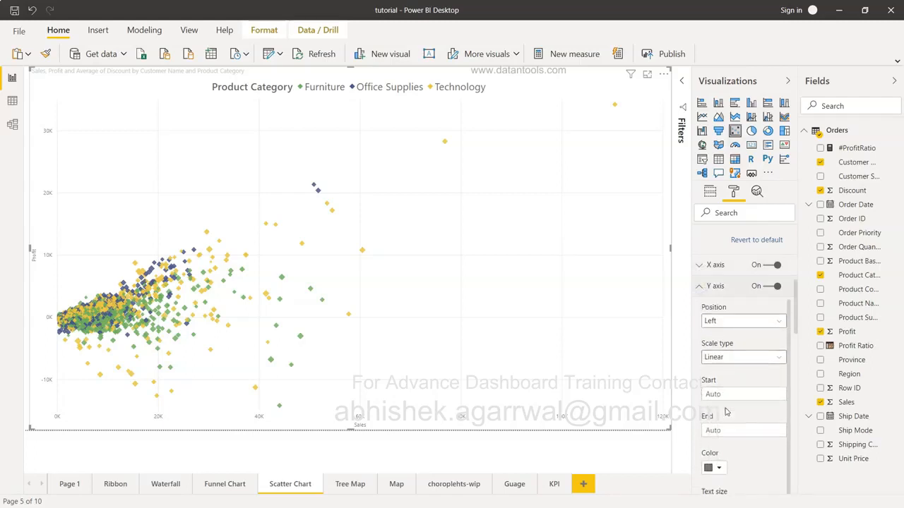
{"action": "left_click", "coordinate": [699, 266]}
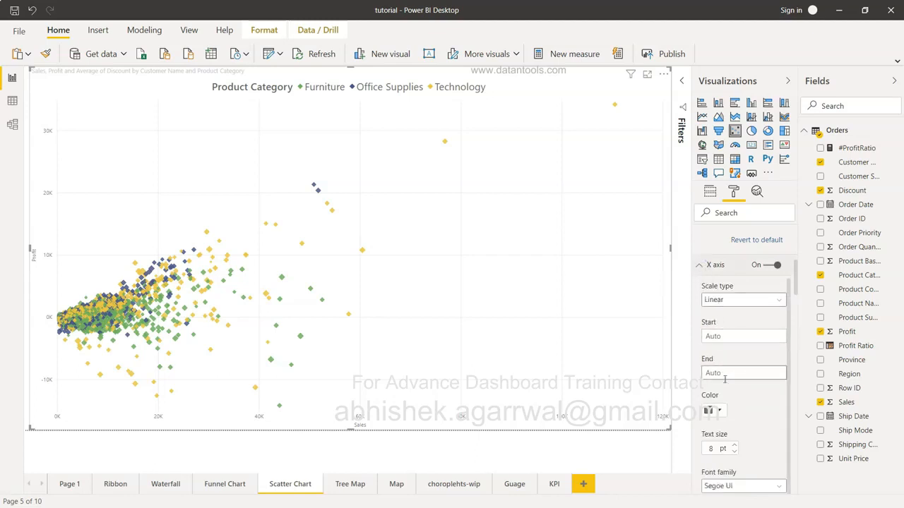
{"action": "scroll", "coordinate": [729, 446], "scroll_direction": "down", "scroll_amount": 1}
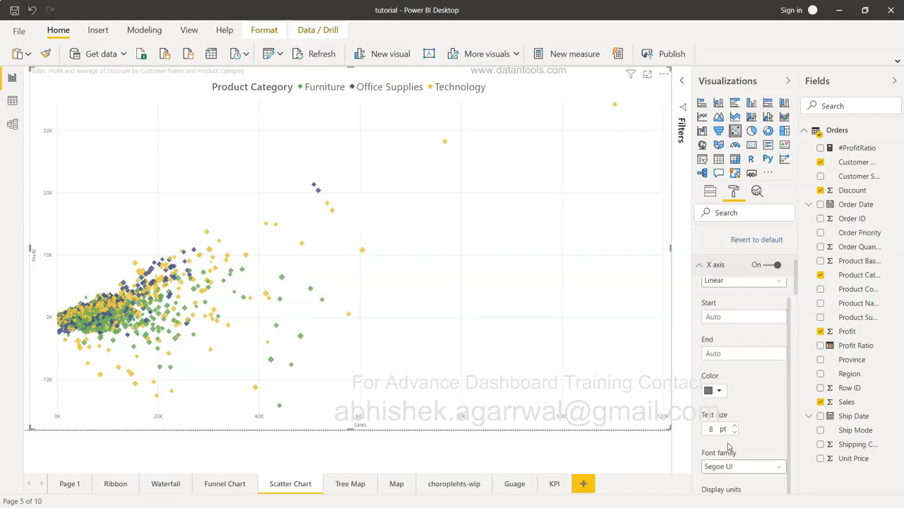
{"action": "left_click", "coordinate": [699, 265]}
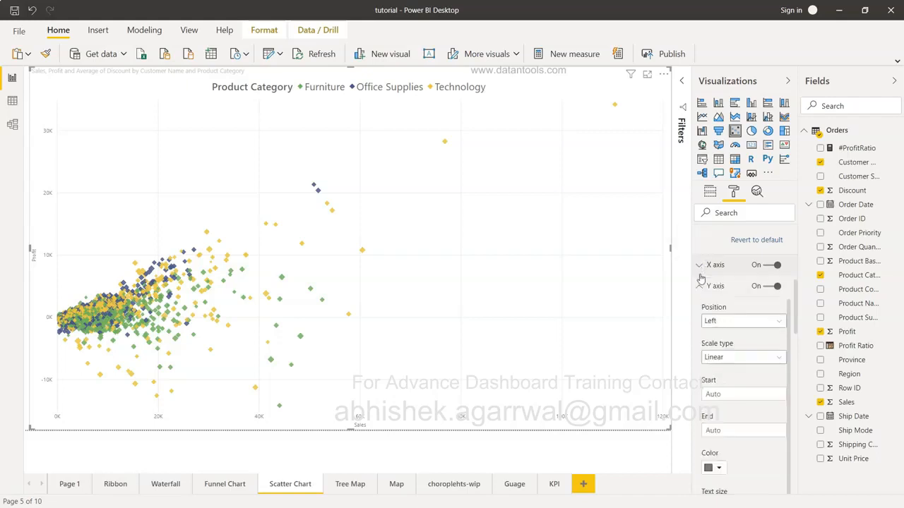
{"action": "left_click", "coordinate": [701, 286]}
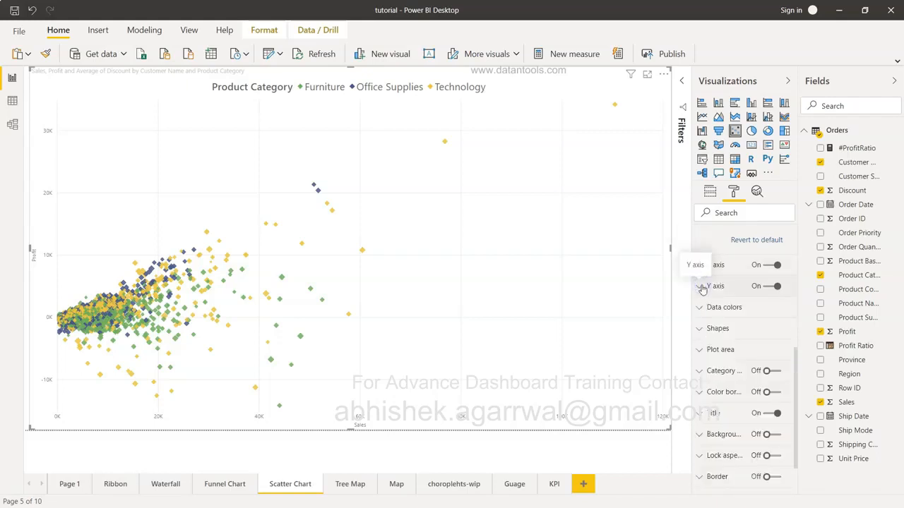
- Try a dark blue data color for the Furniture category on the scatter chart and settle on a darker theme green
{"action": "left_click", "coordinate": [703, 307]}
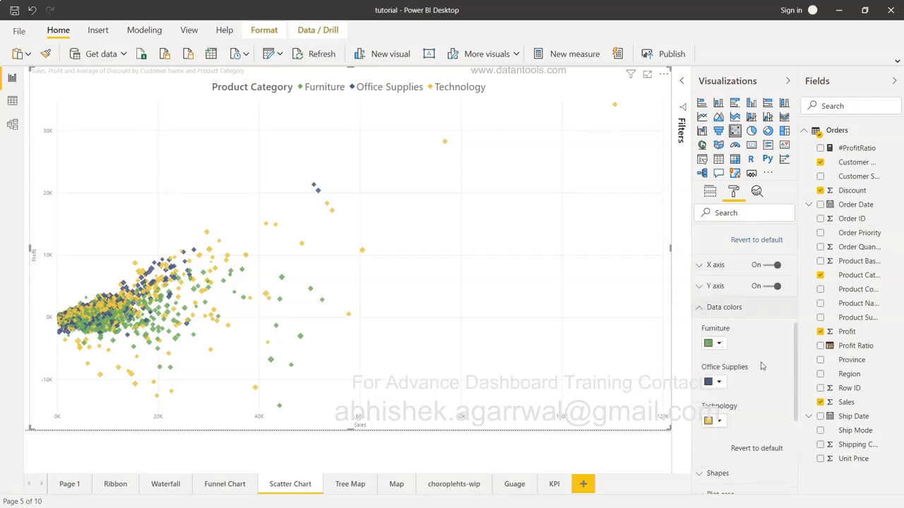
{"action": "scroll", "coordinate": [763, 366], "scroll_direction": "down", "scroll_amount": 1}
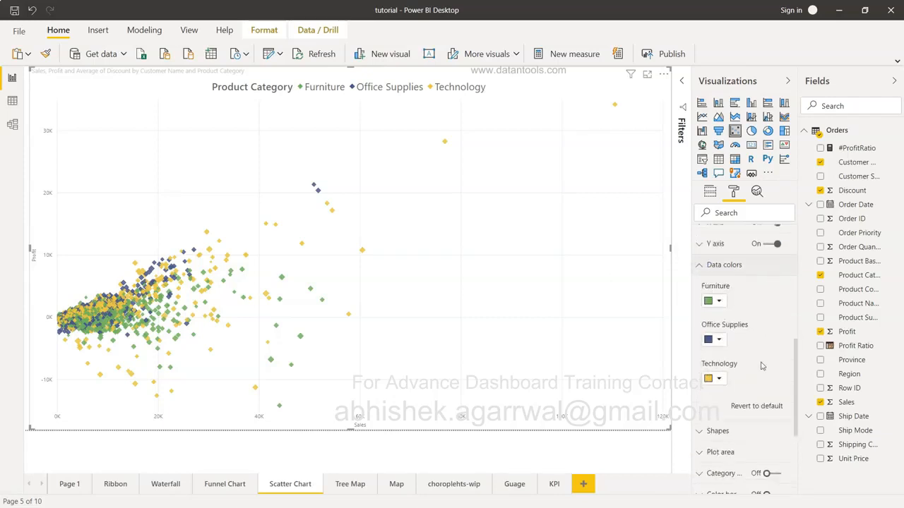
{"action": "left_click", "coordinate": [720, 301]}
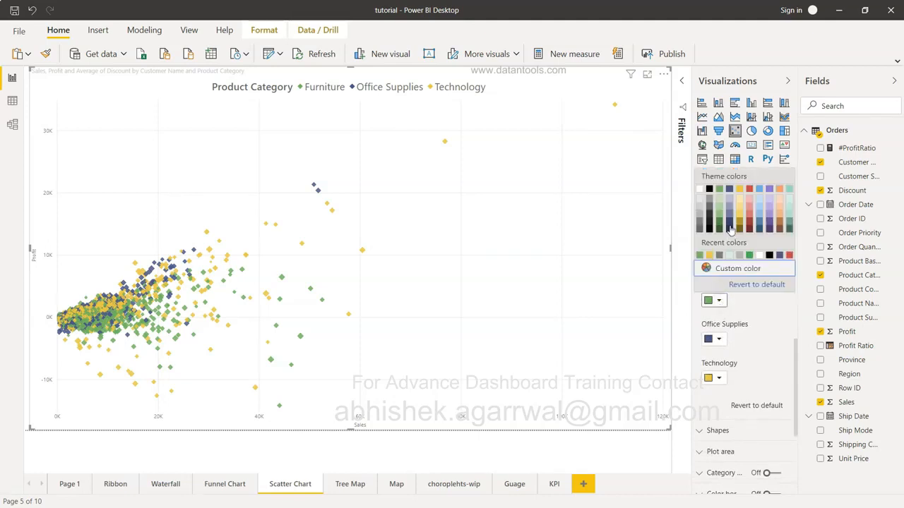
{"action": "left_click", "coordinate": [729, 218]}
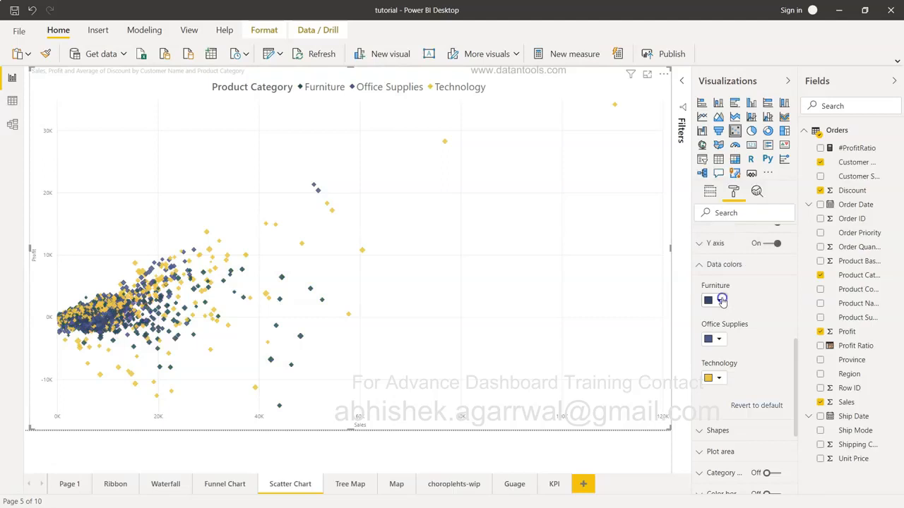
{"action": "left_click", "coordinate": [719, 301]}
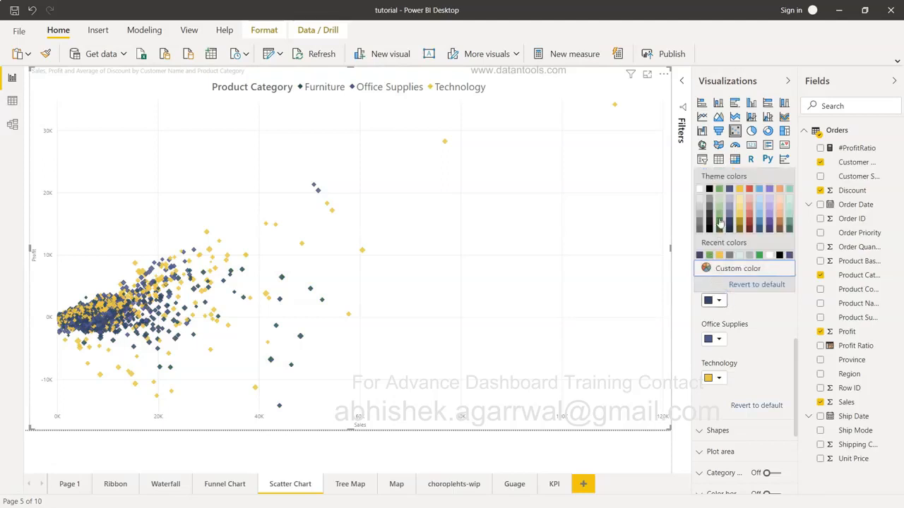
{"action": "left_click", "coordinate": [720, 221]}
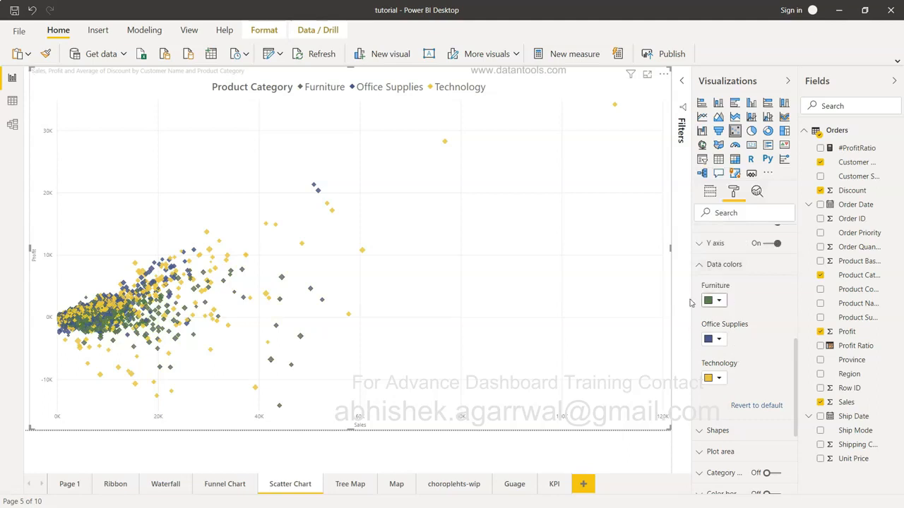
{"action": "scroll", "coordinate": [736, 360], "scroll_direction": "down", "scroll_amount": 3}
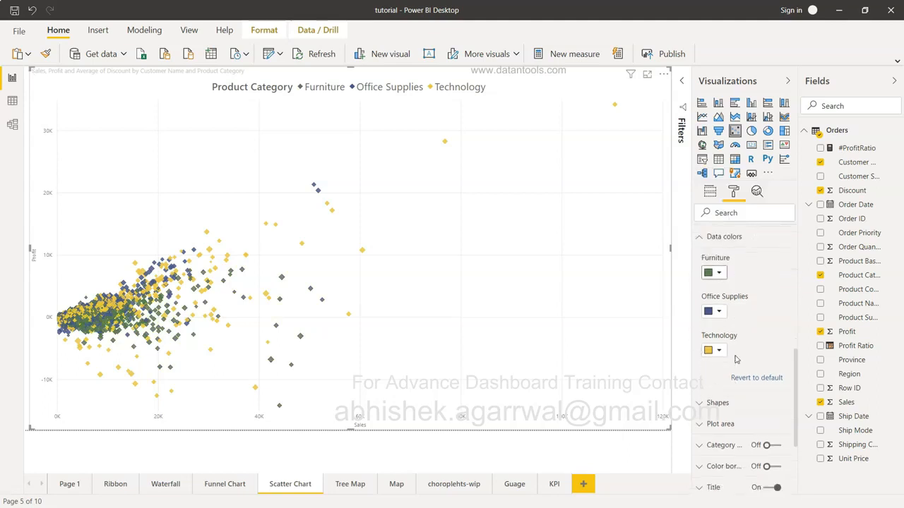
{"action": "scroll", "coordinate": [731, 311], "scroll_direction": "up", "scroll_amount": 2}
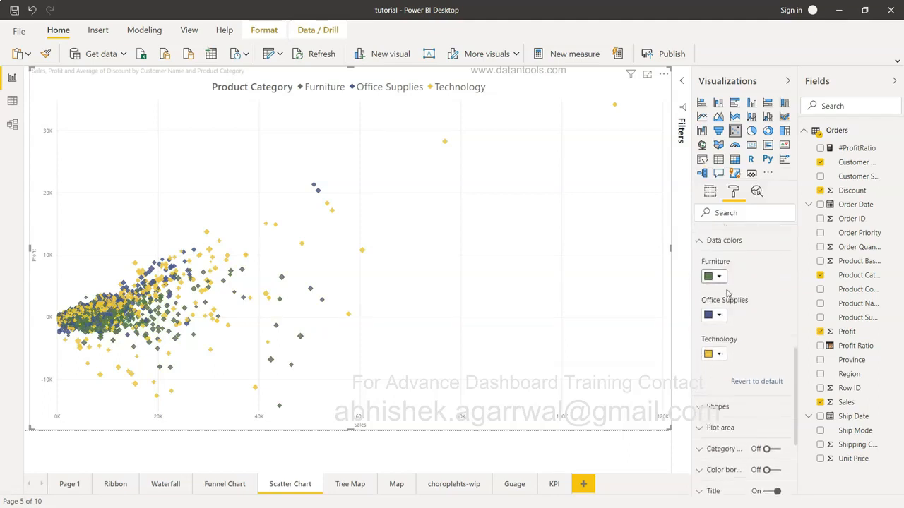
{"action": "scroll", "coordinate": [727, 294], "scroll_direction": "up", "scroll_amount": 1}
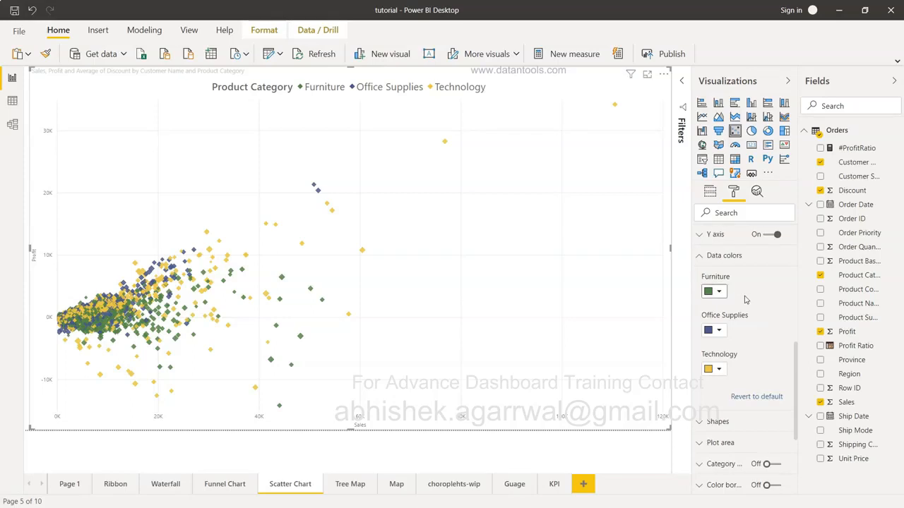
- Try showing category labels on the scatter chart's points and switch them back off
{"action": "scroll", "coordinate": [744, 300], "scroll_direction": "down", "scroll_amount": 2}
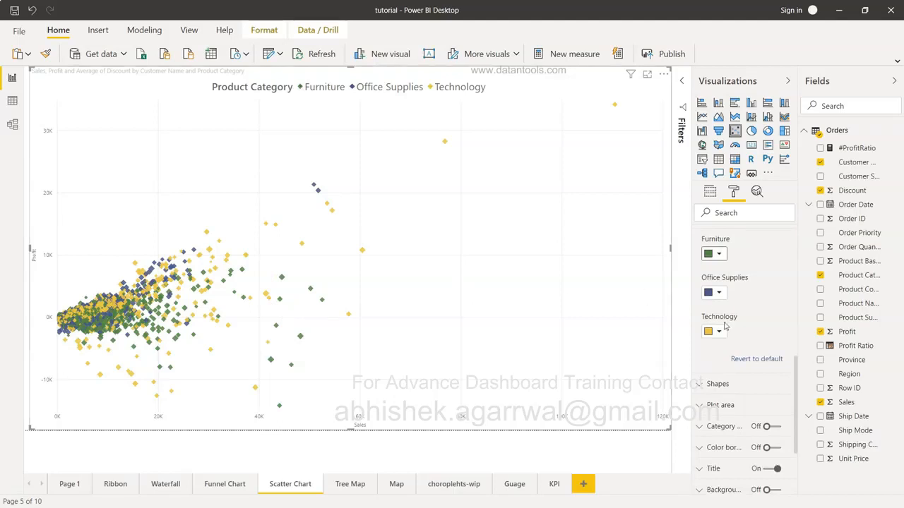
{"action": "scroll", "coordinate": [724, 323], "scroll_direction": "down", "scroll_amount": 3}
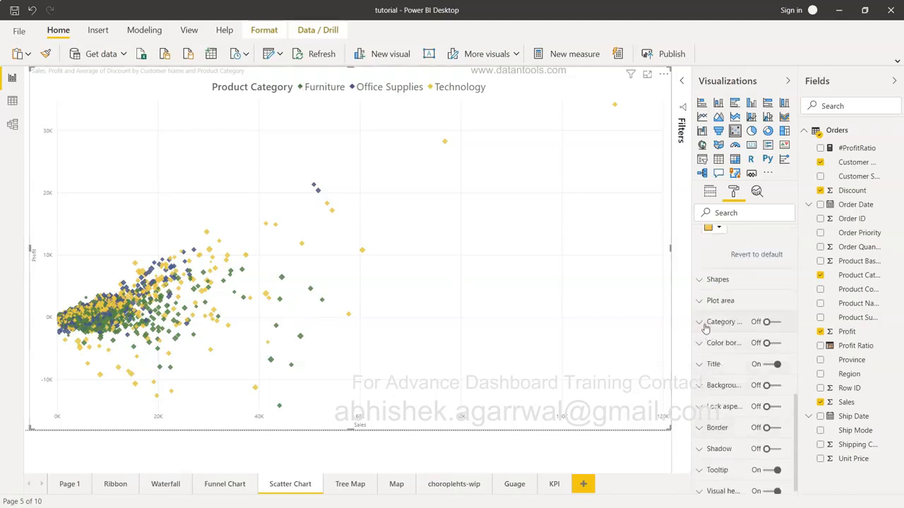
{"action": "left_click", "coordinate": [703, 325]}
{"action": "scroll", "coordinate": [742, 360], "scroll_direction": "down", "scroll_amount": 3}
{"action": "scroll", "coordinate": [741, 360], "scroll_direction": "up", "scroll_amount": 2}
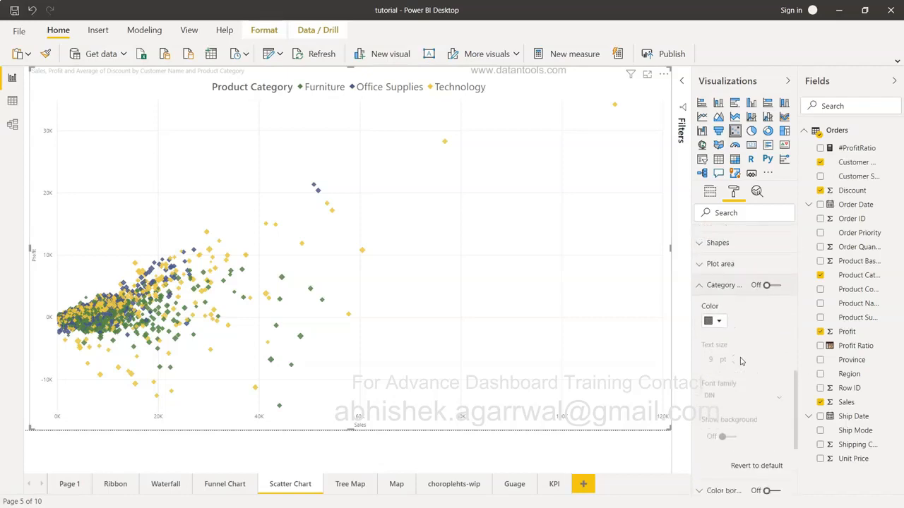
{"action": "left_click", "coordinate": [771, 285]}
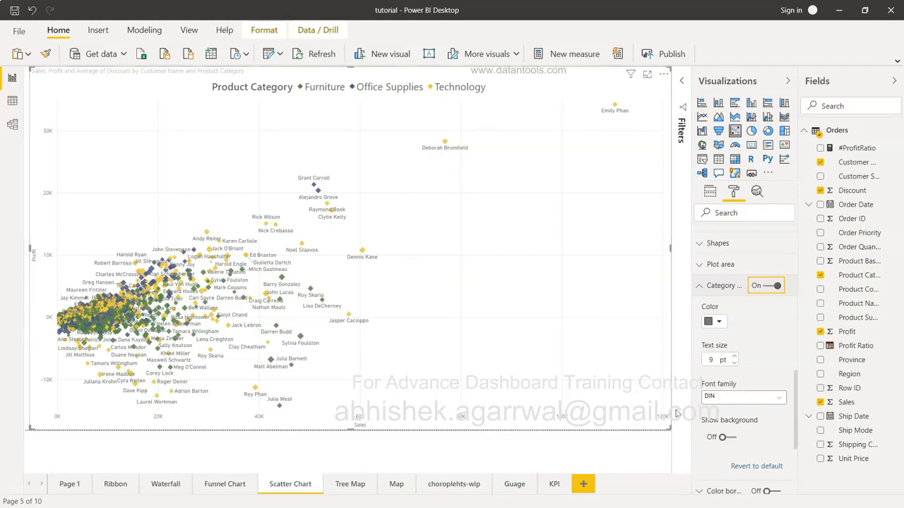
{"action": "left_click", "coordinate": [770, 290]}
{"action": "scroll", "coordinate": [770, 291], "scroll_direction": "down", "scroll_amount": 1}
{"action": "scroll", "coordinate": [770, 292], "scroll_direction": "down", "scroll_amount": 4}
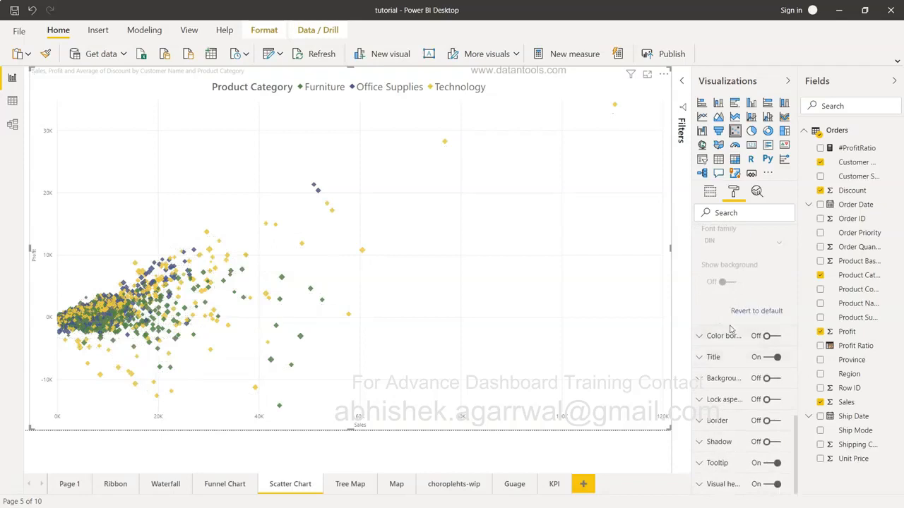
{"action": "scroll", "coordinate": [730, 328], "scroll_direction": "up", "scroll_amount": 5}
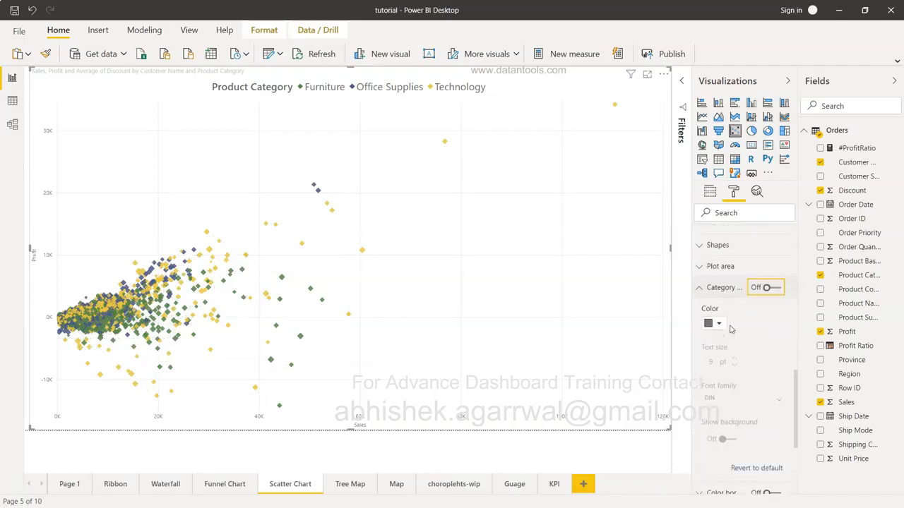
{"action": "left_click", "coordinate": [697, 293]}
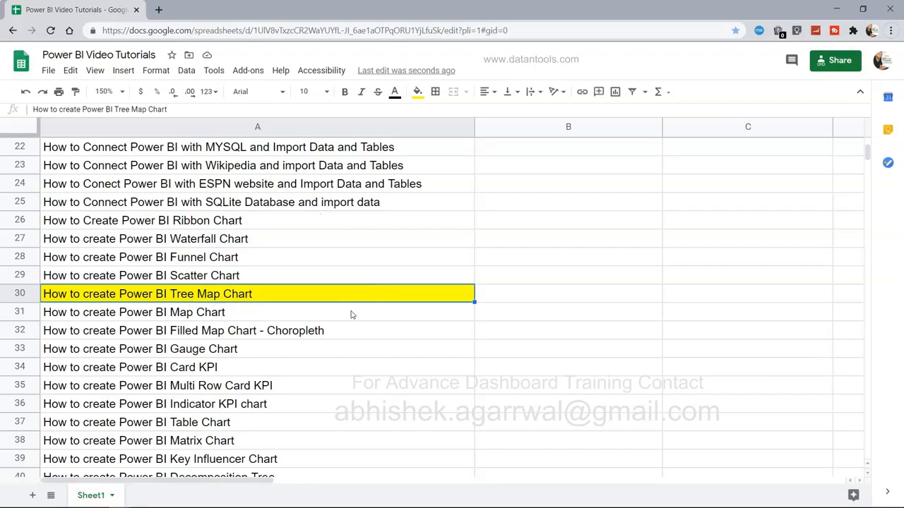
- Look through the Power BI Video Tutorials list in Google Sheets, from the first topics to the highlighted Tree Map Chart entry
{"action": "scroll", "coordinate": [352, 315], "scroll_direction": "up", "scroll_amount": 2}
{"action": "scroll", "coordinate": [351, 314], "scroll_direction": "up", "scroll_amount": 5}
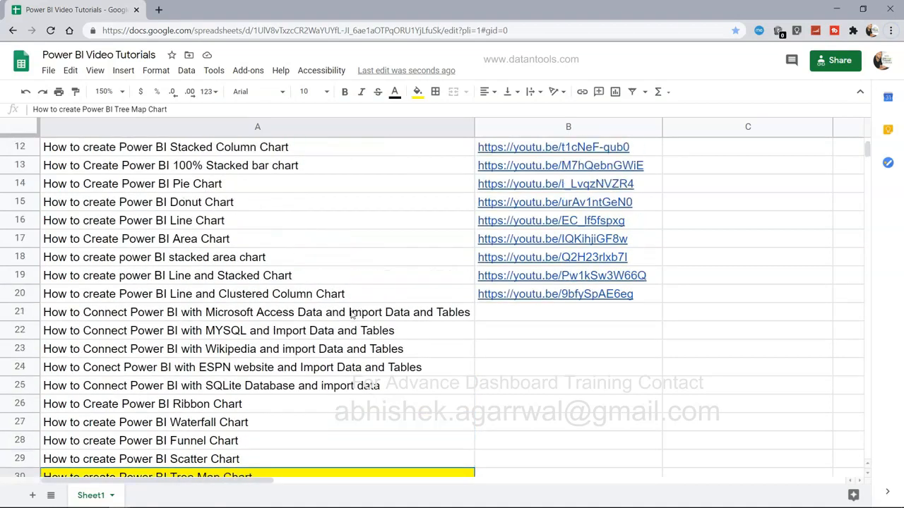
{"action": "scroll", "coordinate": [352, 315], "scroll_direction": "up", "scroll_amount": 1}
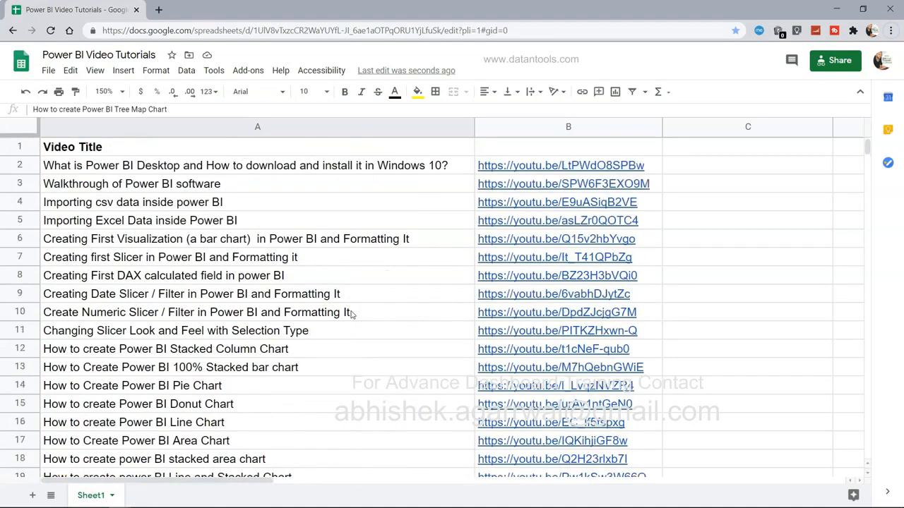
{"action": "scroll", "coordinate": [351, 315], "scroll_direction": "down", "scroll_amount": 3}
{"action": "scroll", "coordinate": [351, 315], "scroll_direction": "down", "scroll_amount": 3}
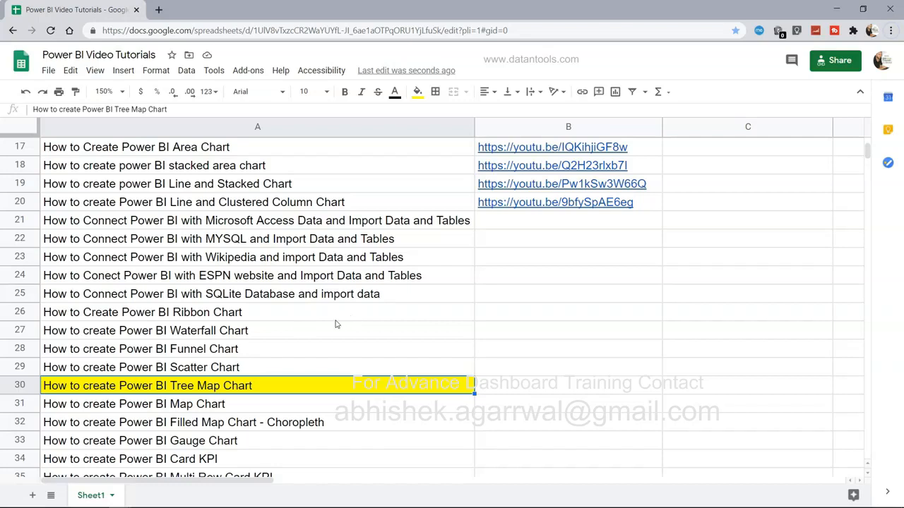
{"action": "scroll", "coordinate": [337, 324], "scroll_direction": "down", "scroll_amount": 2}
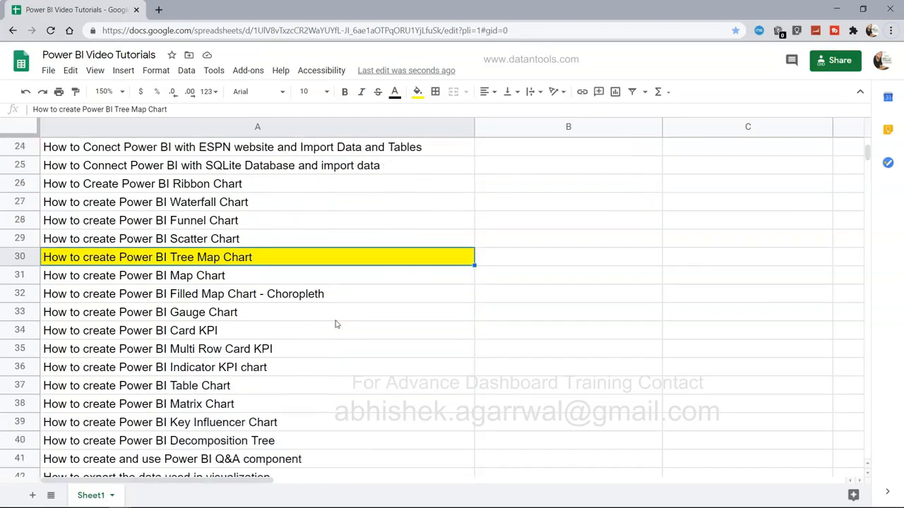
{"action": "scroll", "coordinate": [336, 324], "scroll_direction": "down", "scroll_amount": 1}
{"action": "scroll", "coordinate": [336, 324], "scroll_direction": "up", "scroll_amount": 2}
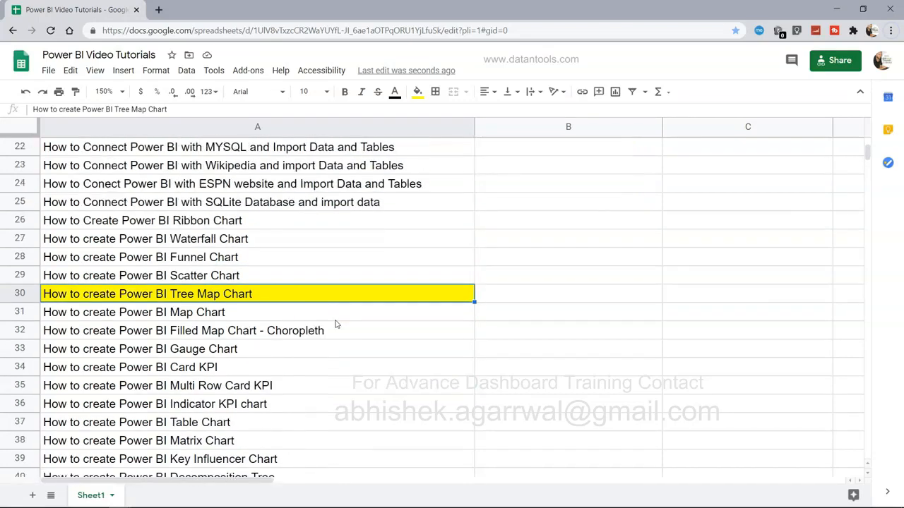
{"action": "scroll", "coordinate": [337, 324], "scroll_direction": "up", "scroll_amount": 2}
{"action": "scroll", "coordinate": [272, 308], "scroll_direction": "up", "scroll_amount": 1}
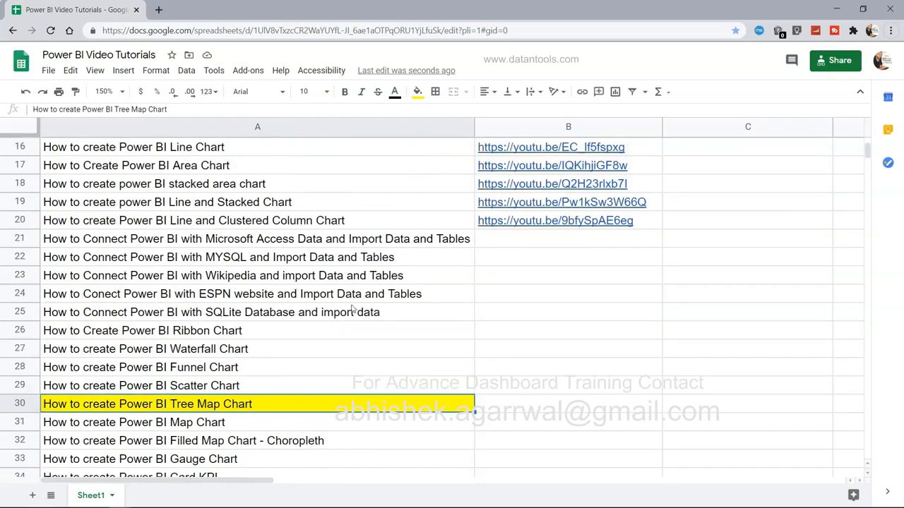
{"action": "scroll", "coordinate": [353, 308], "scroll_direction": "up", "scroll_amount": 1}
{"action": "mouse_move", "coordinate": [563, 243]}
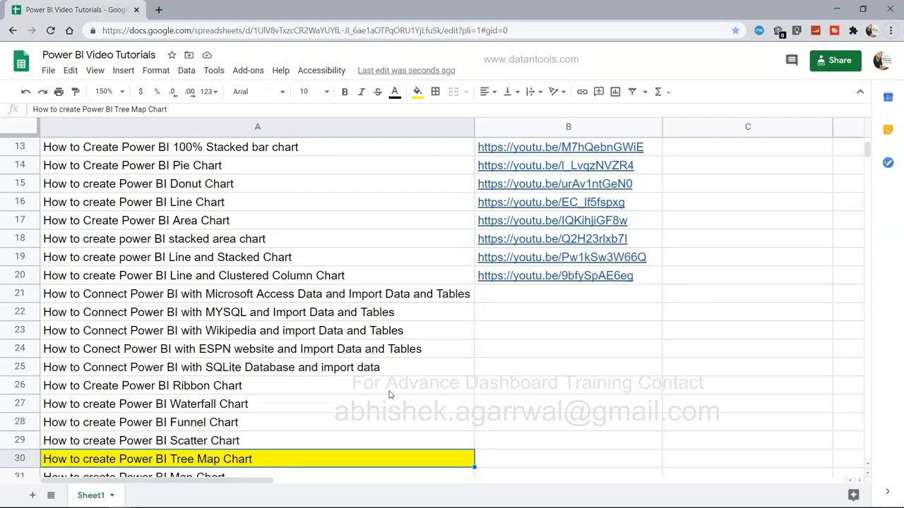
{"action": "scroll", "coordinate": [389, 395], "scroll_direction": "down", "scroll_amount": 4}
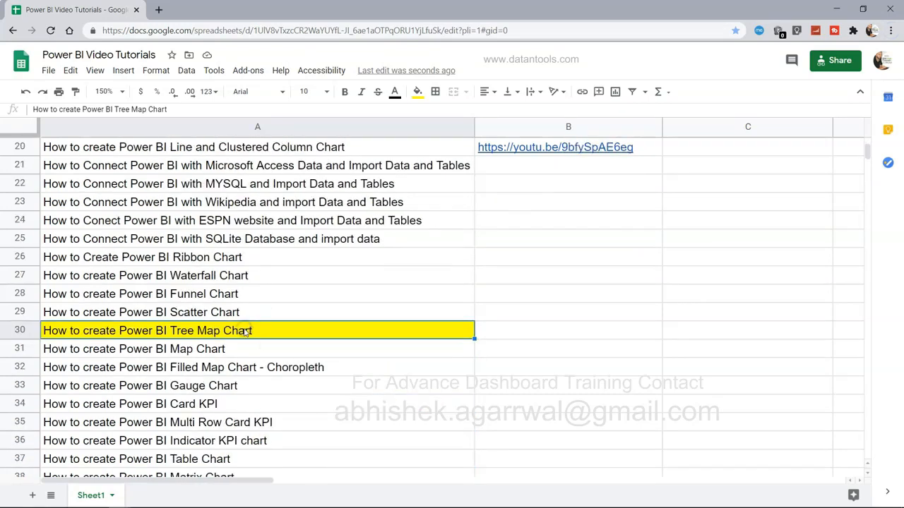
- Switch to Power BI Desktop and examine the tree map of Sales by Product Category and Product Sub-Category
{"action": "key", "text": "alt+Tab"}
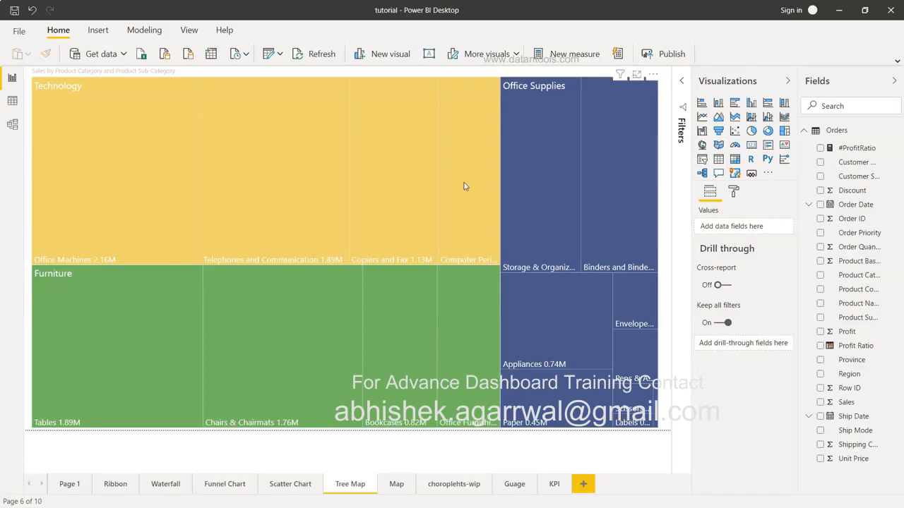
{"action": "mouse_move", "coordinate": [464, 186]}
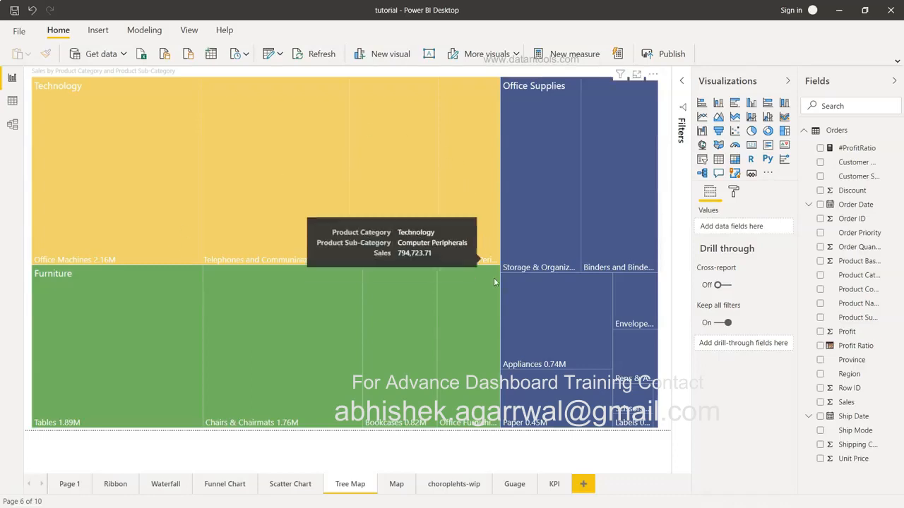
- Delete the existing treemap visual from the Tree Map page
{"action": "mouse_move", "coordinate": [503, 331]}
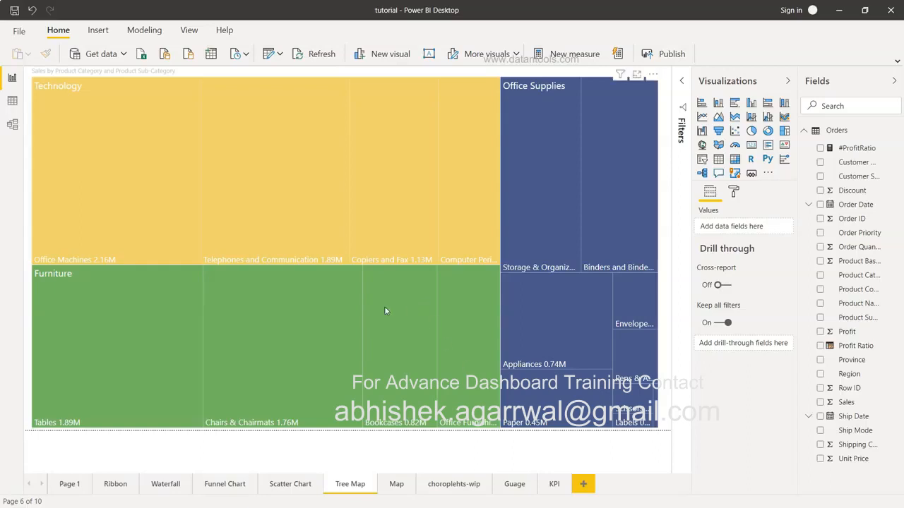
{"action": "mouse_move", "coordinate": [262, 299]}
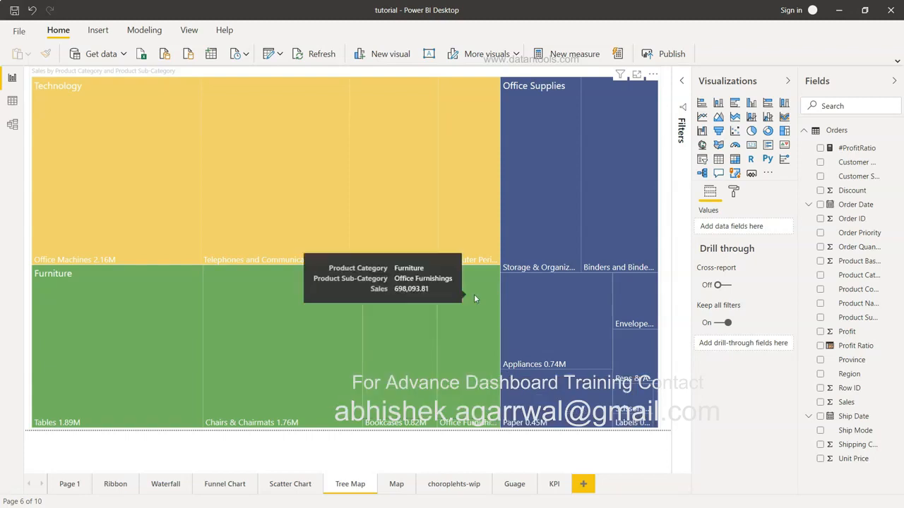
{"action": "left_click", "coordinate": [303, 236]}
{"action": "left_click", "coordinate": [302, 236]}
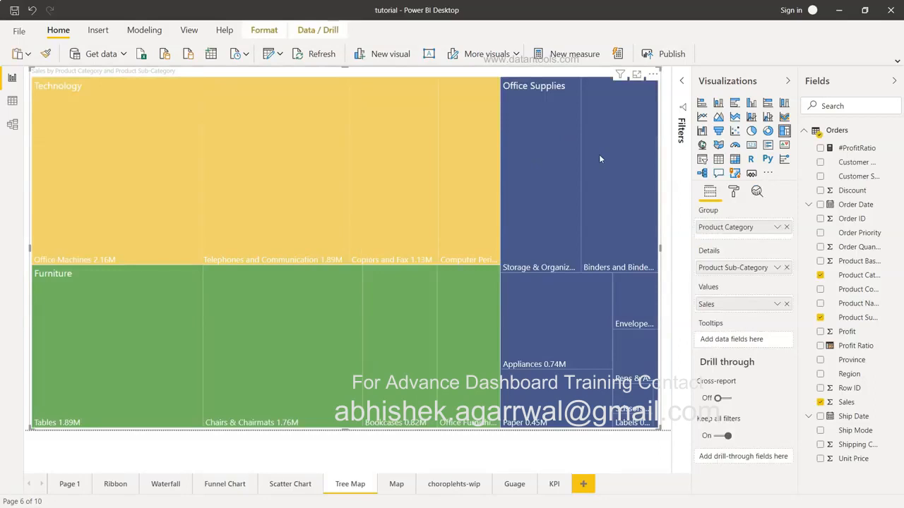
{"action": "key", "text": "Delete"}
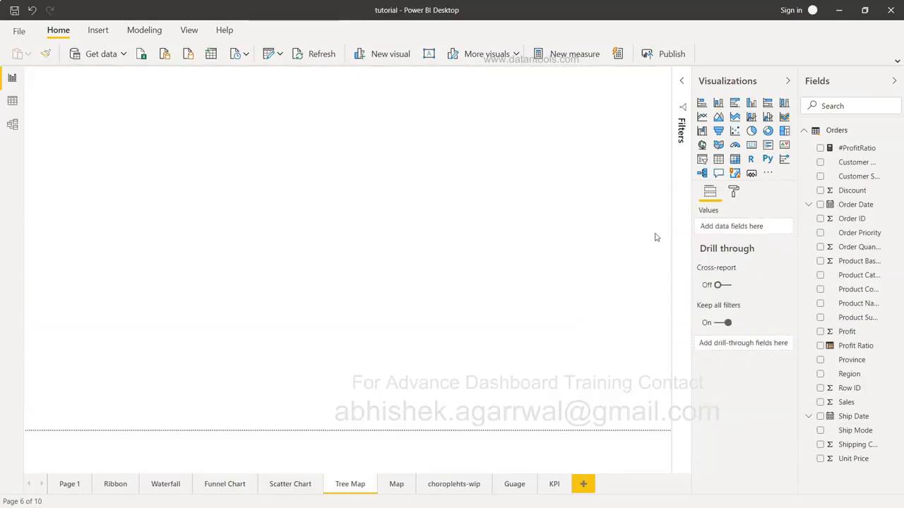
- Add a page-filling treemap grouped by Product Category, with Product Sub-Category as details and Sales as values
{"action": "left_click", "coordinate": [785, 133]}
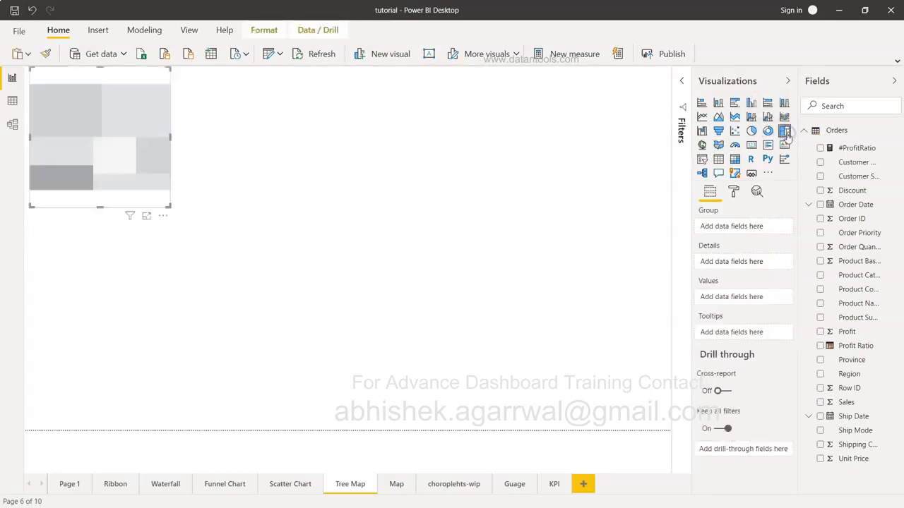
{"action": "left_click_drag", "start_coordinate": [170, 207], "coordinate": [675, 460]}
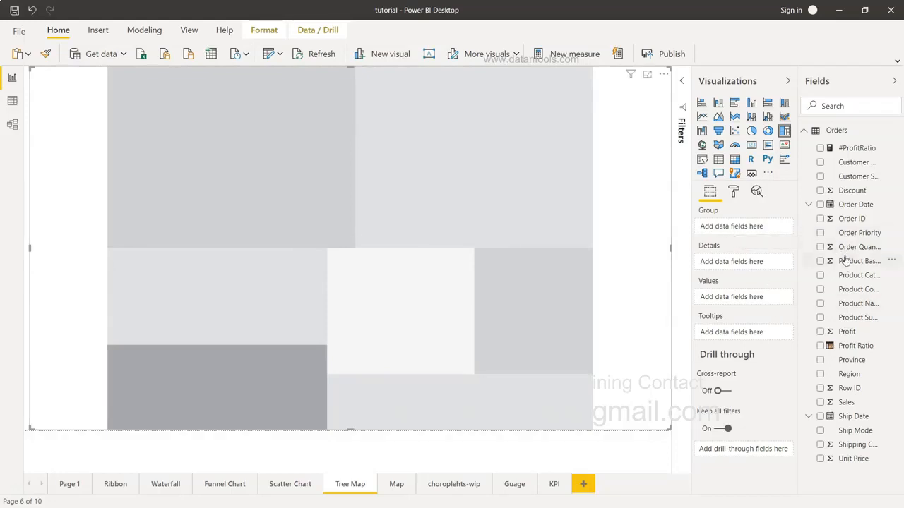
{"action": "left_click", "coordinate": [820, 275]}
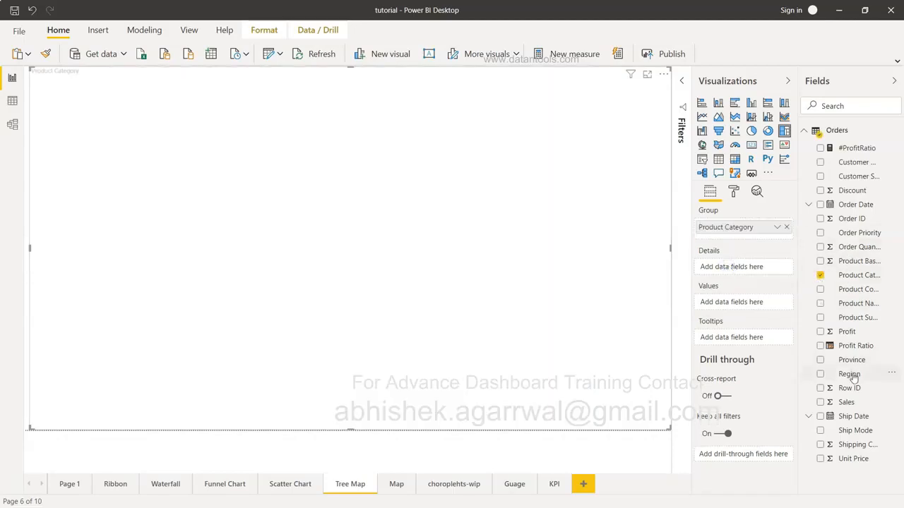
{"action": "left_click", "coordinate": [821, 318]}
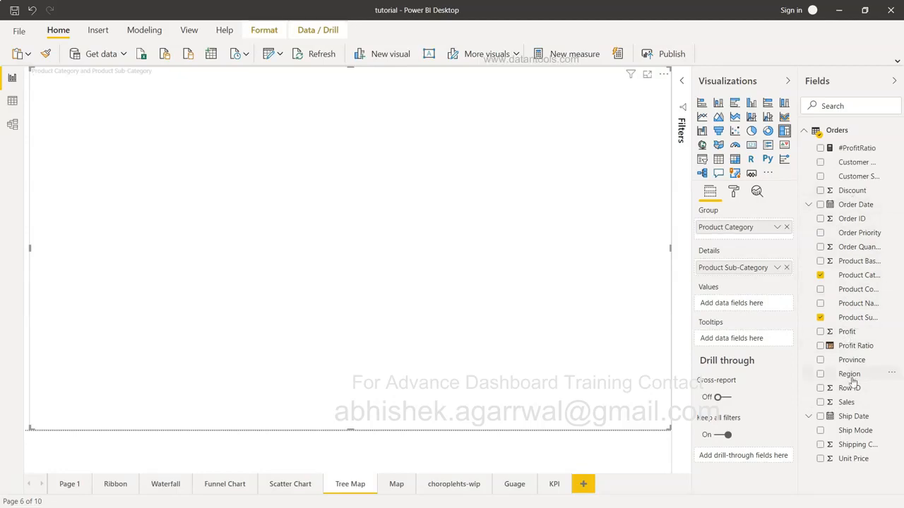
{"action": "left_click", "coordinate": [819, 401]}
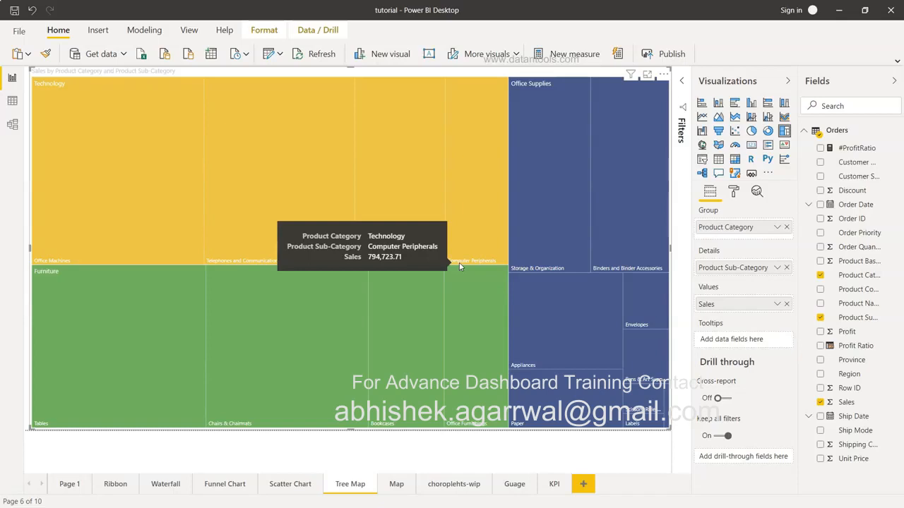
- Turn on the treemap's data labels and set their text size to 11 pt
{"action": "left_click", "coordinate": [734, 192]}
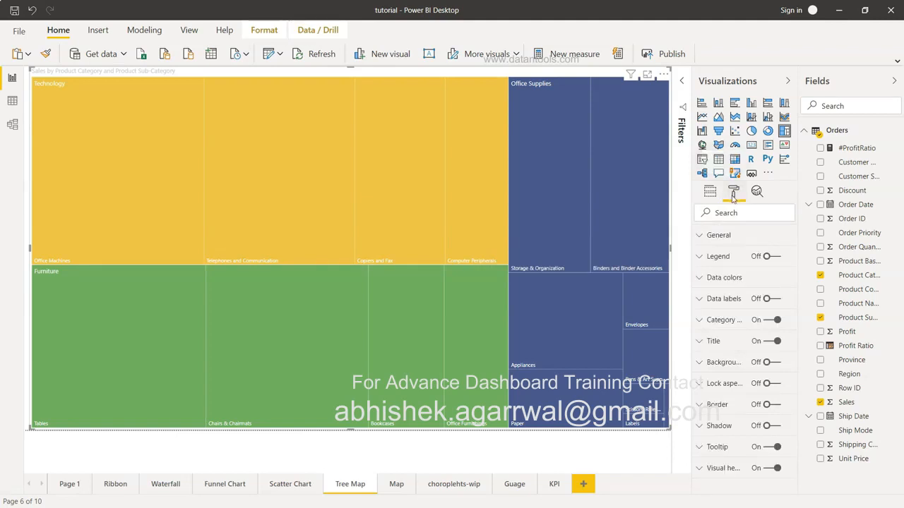
{"action": "left_click", "coordinate": [776, 301]}
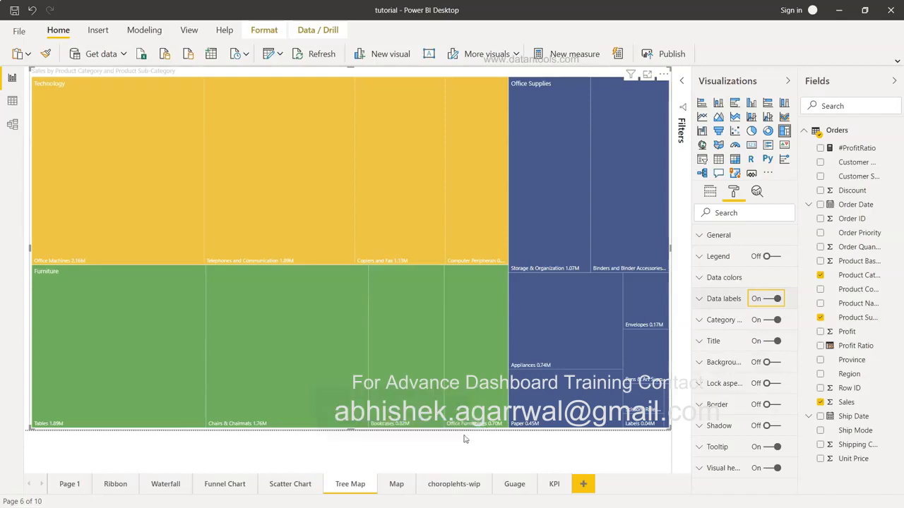
{"action": "left_click", "coordinate": [700, 299]}
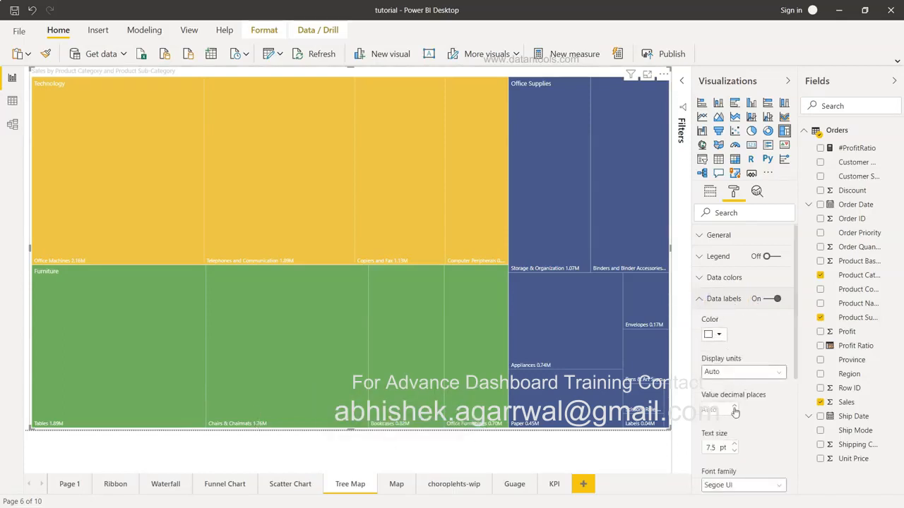
{"action": "left_click", "coordinate": [734, 445]}
{"action": "left_click", "coordinate": [734, 445]}
{"action": "left_click", "coordinate": [734, 445]}
{"action": "left_click", "coordinate": [734, 445]}
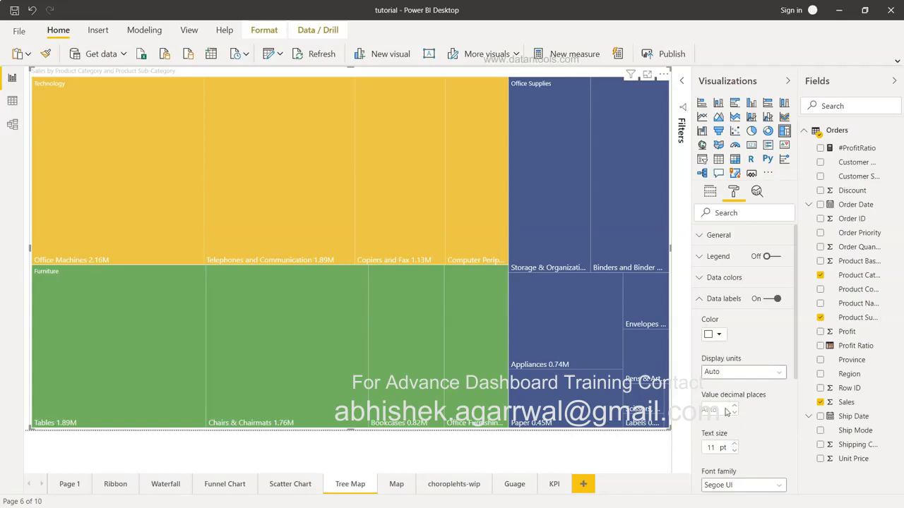
- Try Thousands as the data labels' display units, and settle on Millions
{"action": "left_click", "coordinate": [743, 372]}
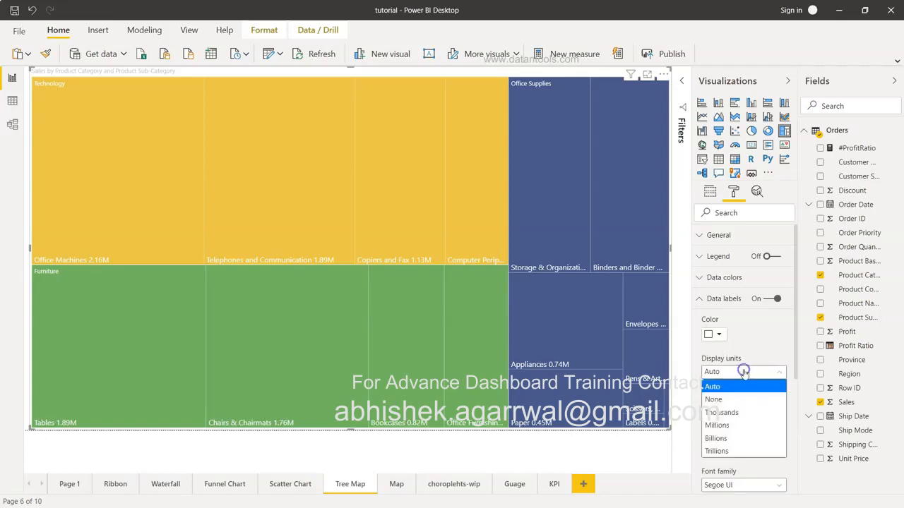
{"action": "left_click", "coordinate": [742, 411]}
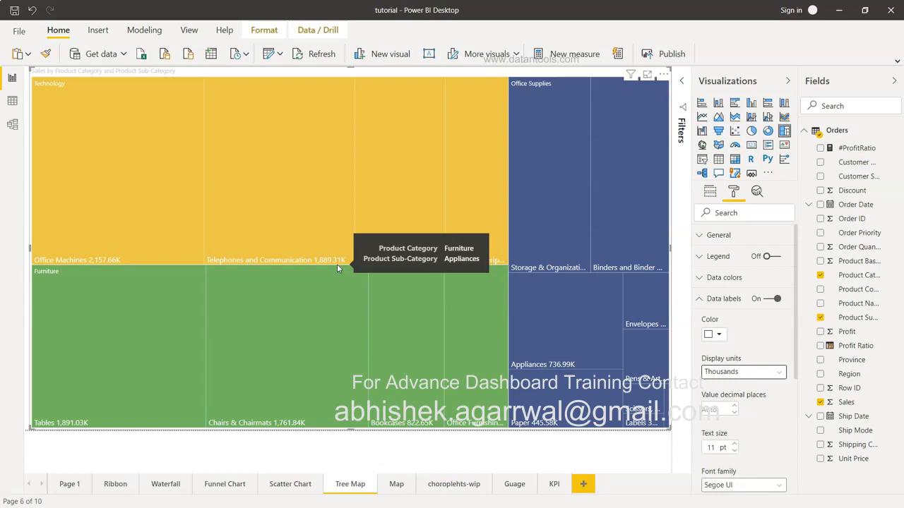
{"action": "left_click", "coordinate": [746, 374]}
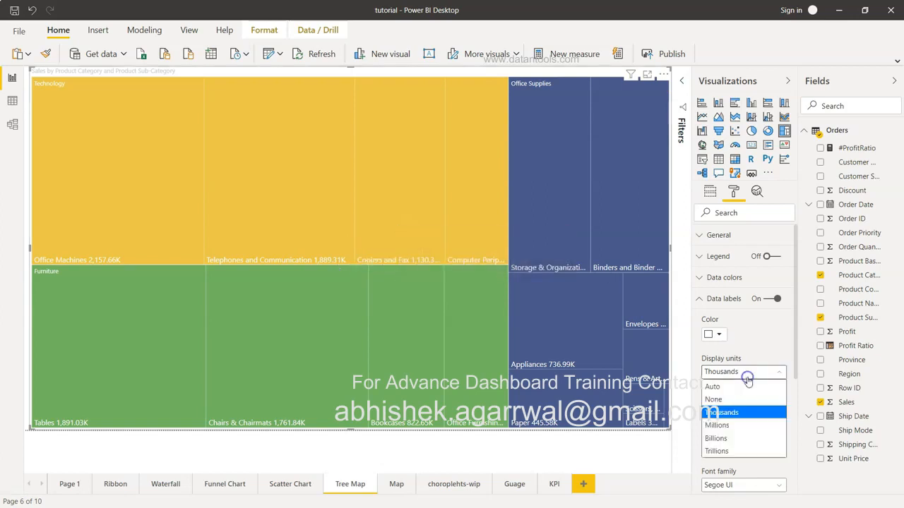
{"action": "left_click", "coordinate": [748, 424]}
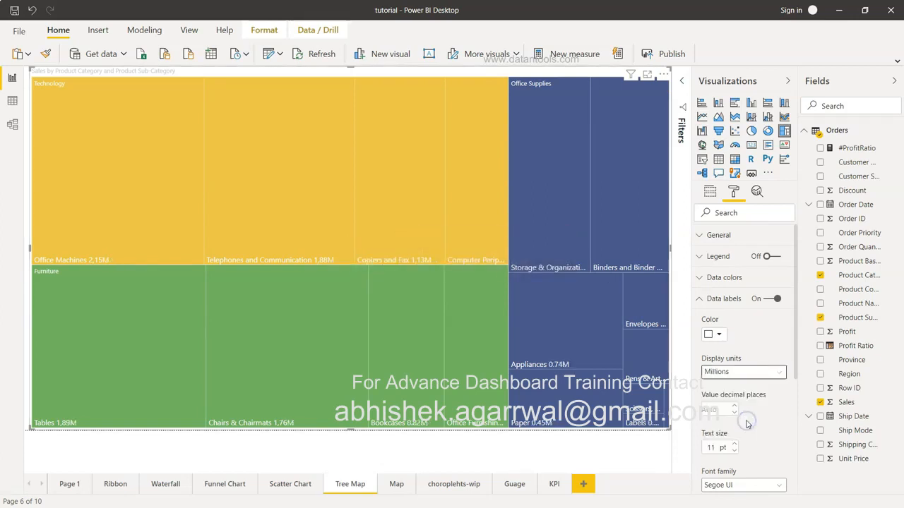
{"action": "left_click", "coordinate": [717, 335]}
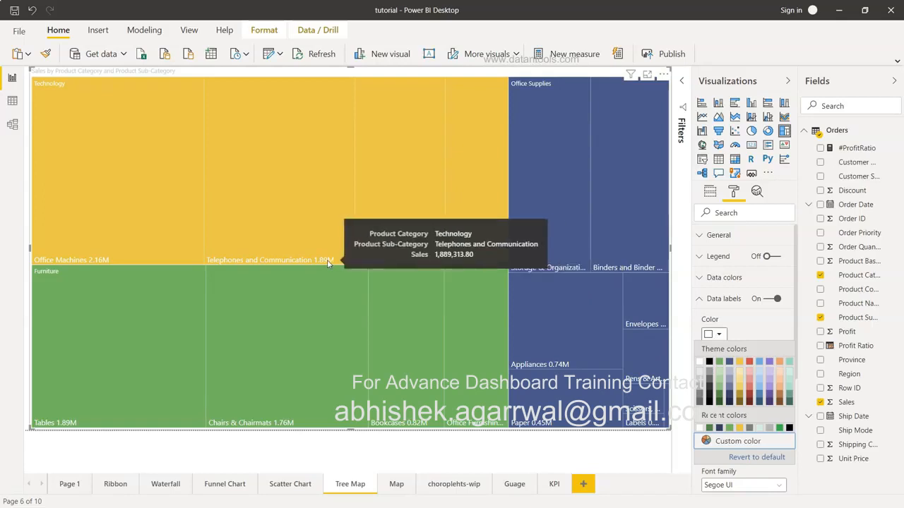
{"action": "left_click", "coordinate": [749, 327]}
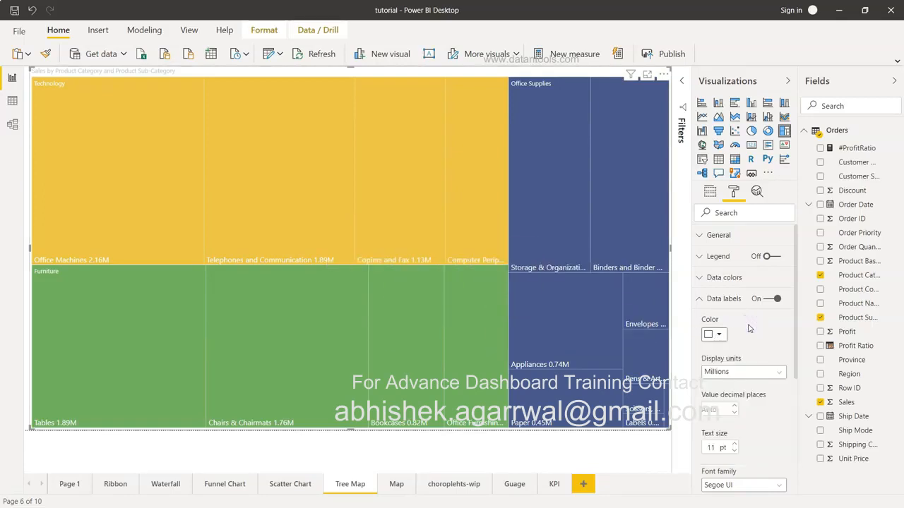
{"action": "scroll", "coordinate": [758, 438], "scroll_direction": "down", "scroll_amount": 3}
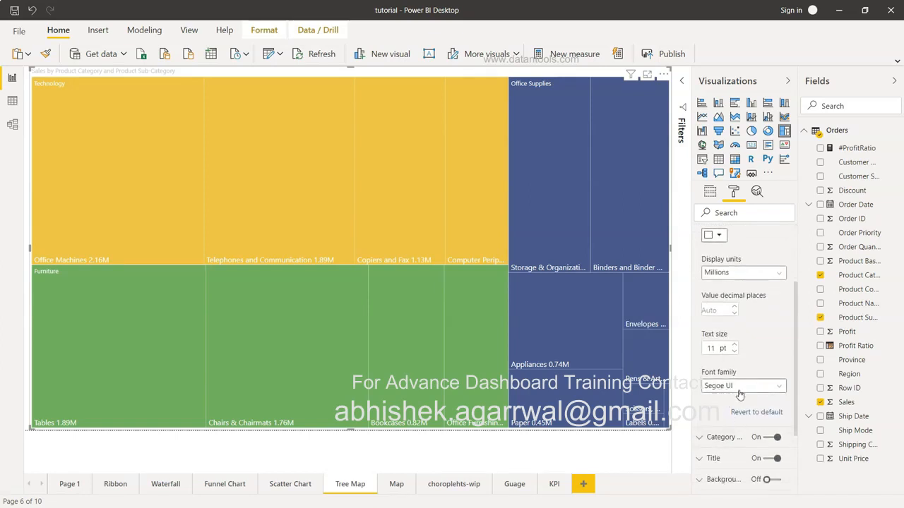
{"action": "scroll", "coordinate": [739, 395], "scroll_direction": "up", "scroll_amount": 3}
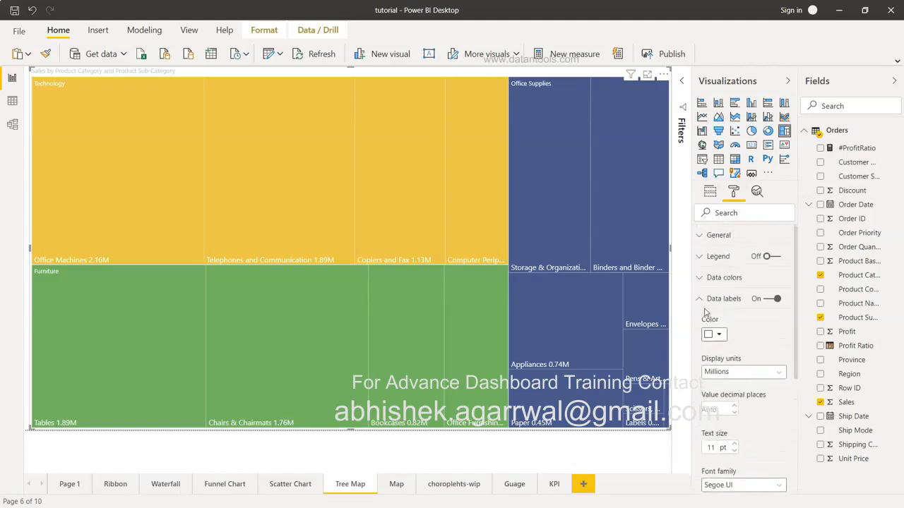
{"action": "left_click", "coordinate": [699, 299]}
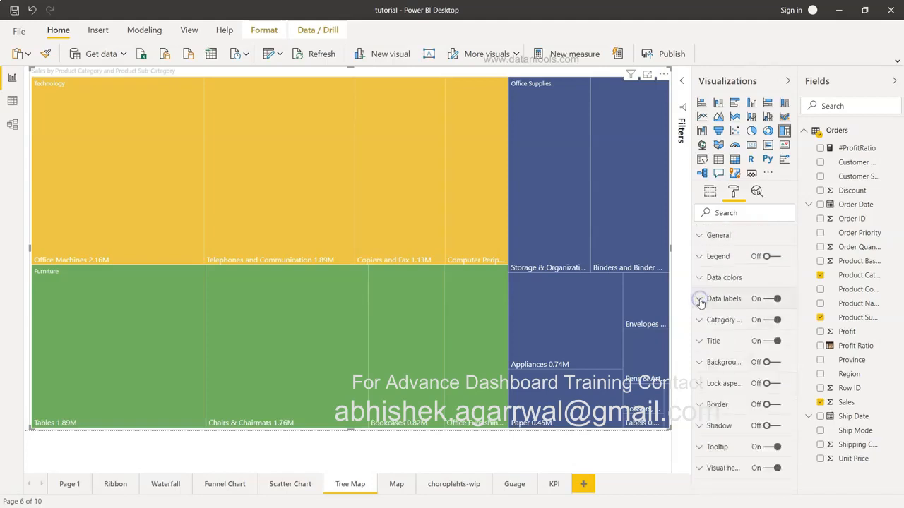
{"action": "left_click", "coordinate": [701, 258]}
{"action": "left_click", "coordinate": [700, 257]}
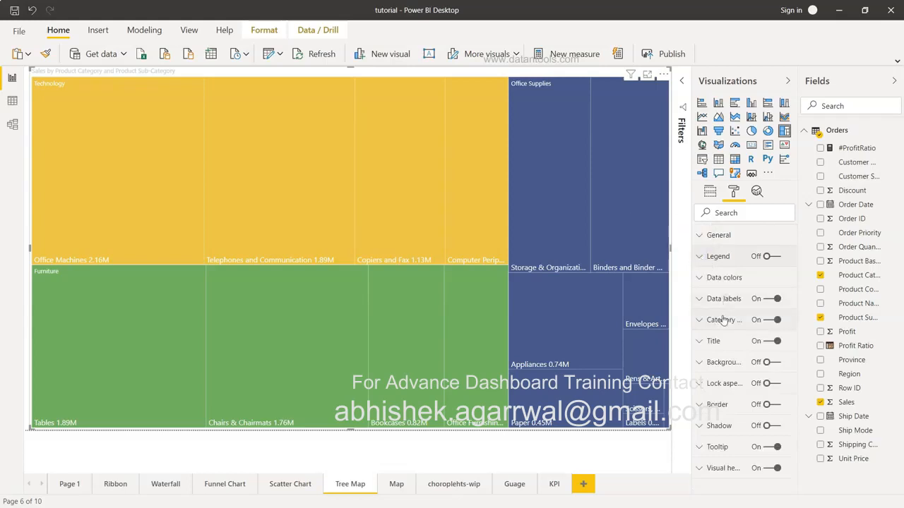
- Set the text size of the treemap's category labels to 14 pt
{"action": "left_click", "coordinate": [699, 320]}
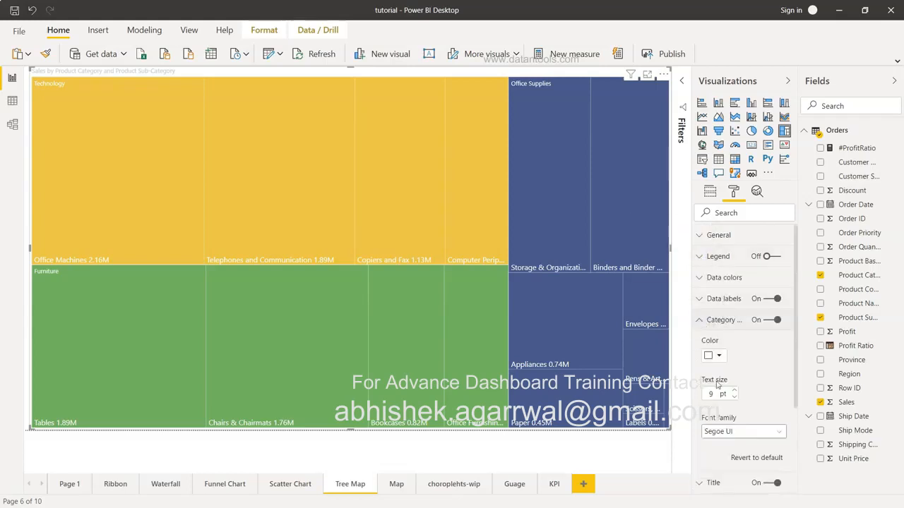
{"action": "left_click", "coordinate": [735, 393]}
{"action": "left_click", "coordinate": [734, 391]}
{"action": "left_click", "coordinate": [734, 391]}
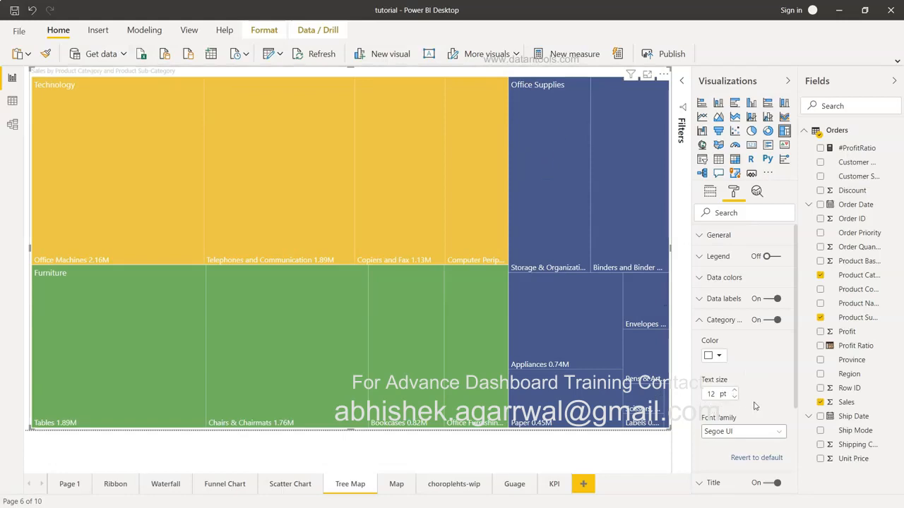
{"action": "left_click", "coordinate": [735, 391]}
{"action": "left_click", "coordinate": [735, 391]}
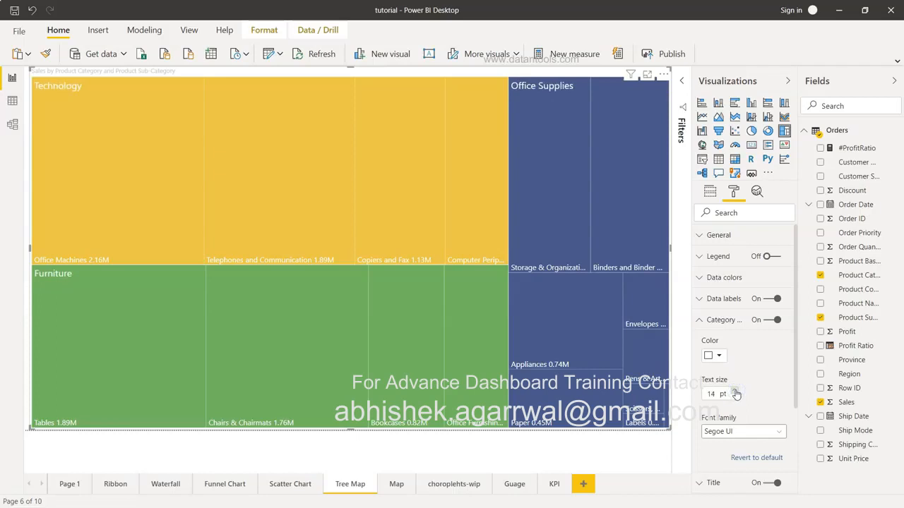
{"action": "scroll", "coordinate": [753, 396], "scroll_direction": "down", "scroll_amount": 2}
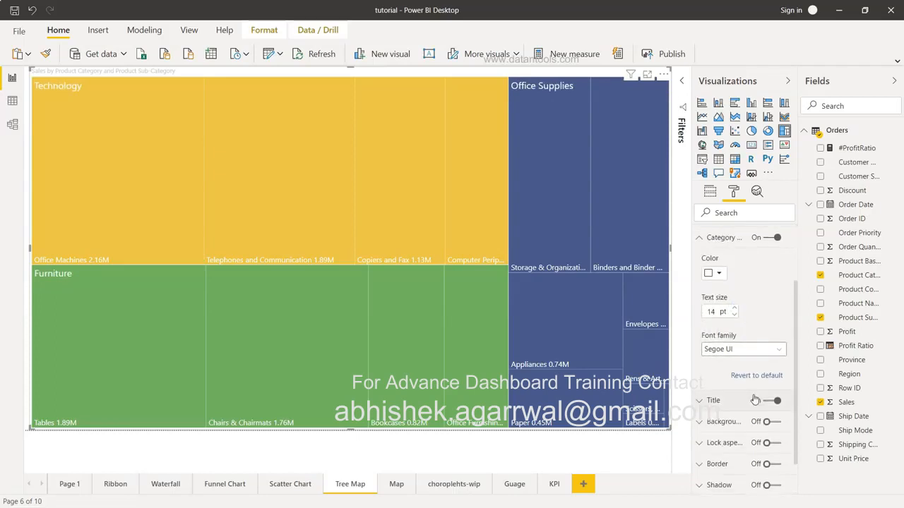
{"action": "scroll", "coordinate": [754, 399], "scroll_direction": "up", "scroll_amount": 2}
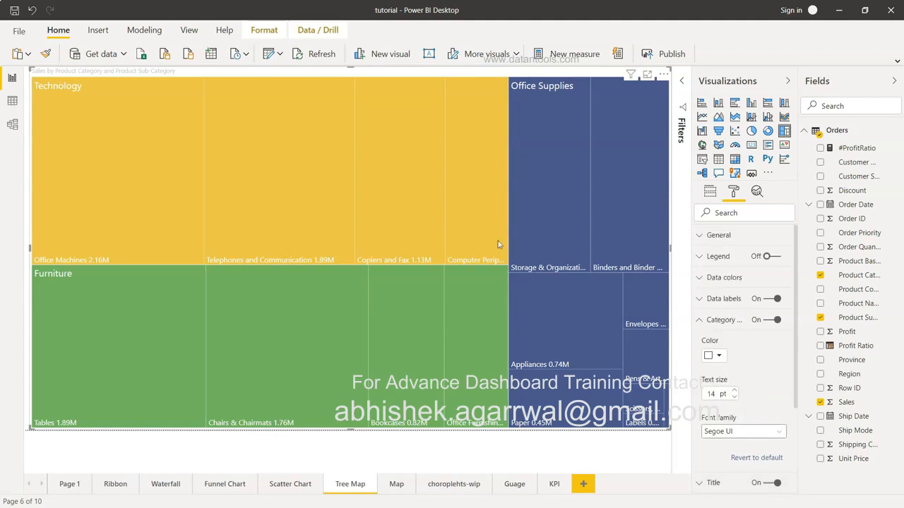
{"action": "mouse_move", "coordinate": [556, 90]}
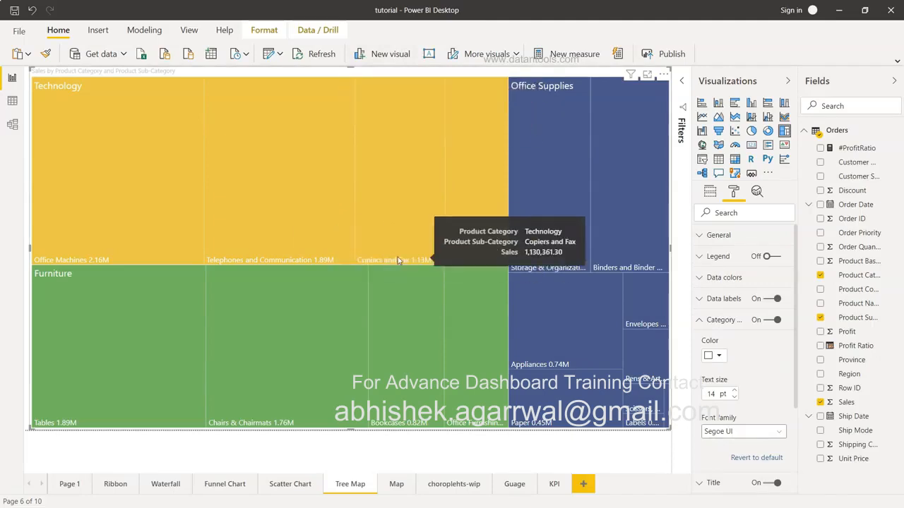
{"action": "left_click", "coordinate": [699, 320]}
- Try teal as the Office Supplies data color, and settle on the purple theme color
{"action": "left_click", "coordinate": [700, 279]}
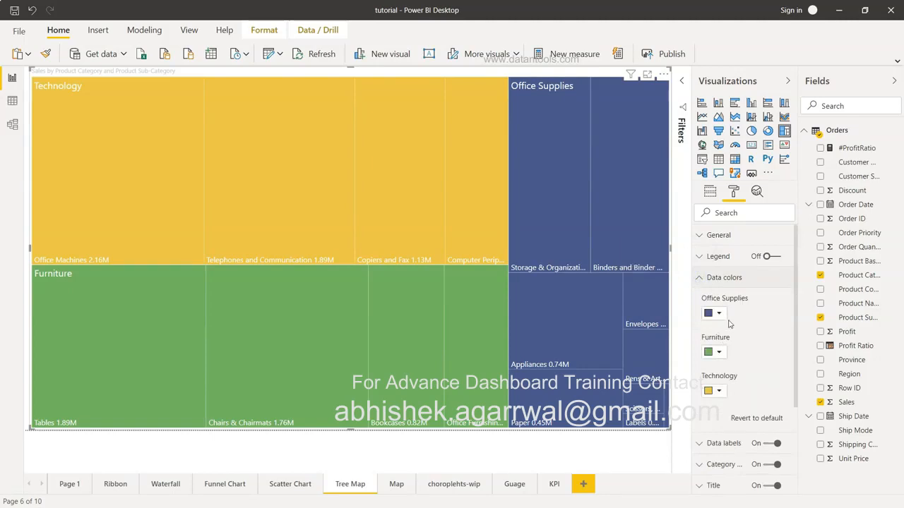
{"action": "left_click", "coordinate": [719, 314]}
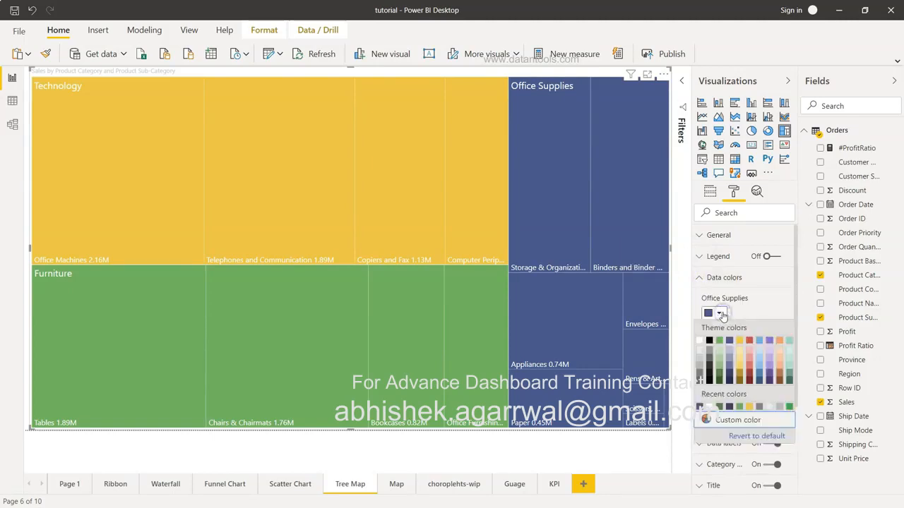
{"action": "left_click", "coordinate": [789, 340]}
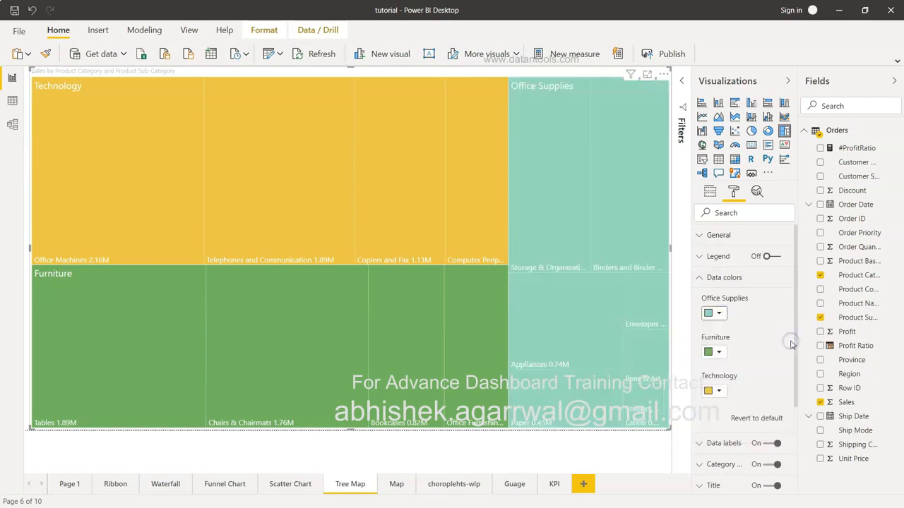
{"action": "left_click", "coordinate": [719, 314]}
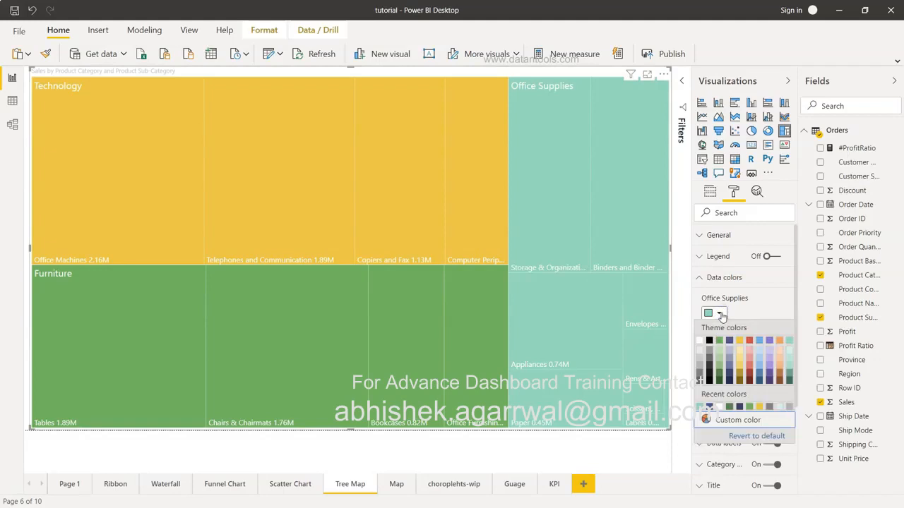
{"action": "left_click", "coordinate": [769, 340]}
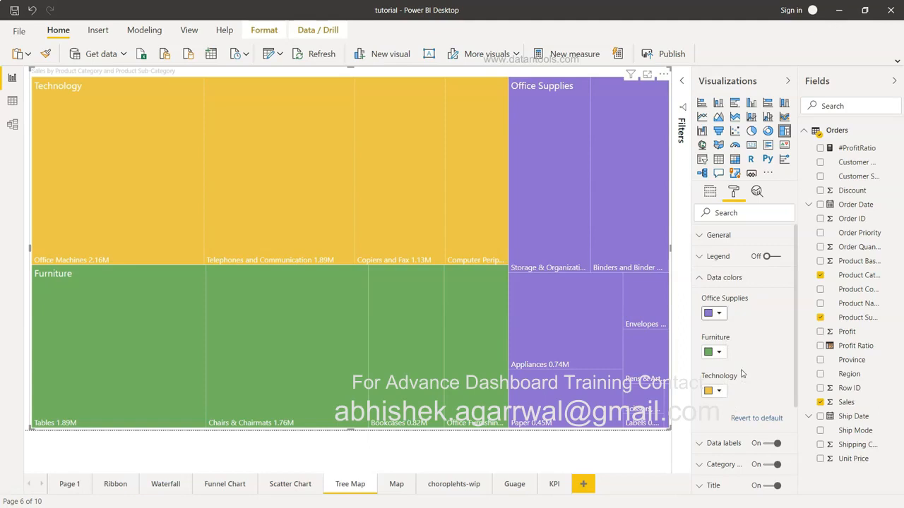
{"action": "scroll", "coordinate": [742, 374], "scroll_direction": "down", "scroll_amount": 3}
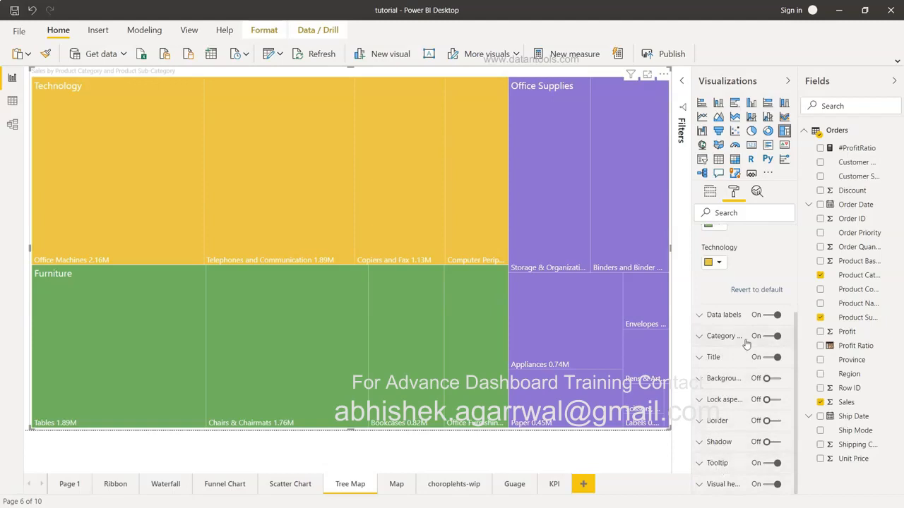
- Add the Profit field to the treemap's tooltips and check the tooltip on a treemap tile
{"action": "scroll", "coordinate": [720, 343], "scroll_direction": "up", "scroll_amount": 3}
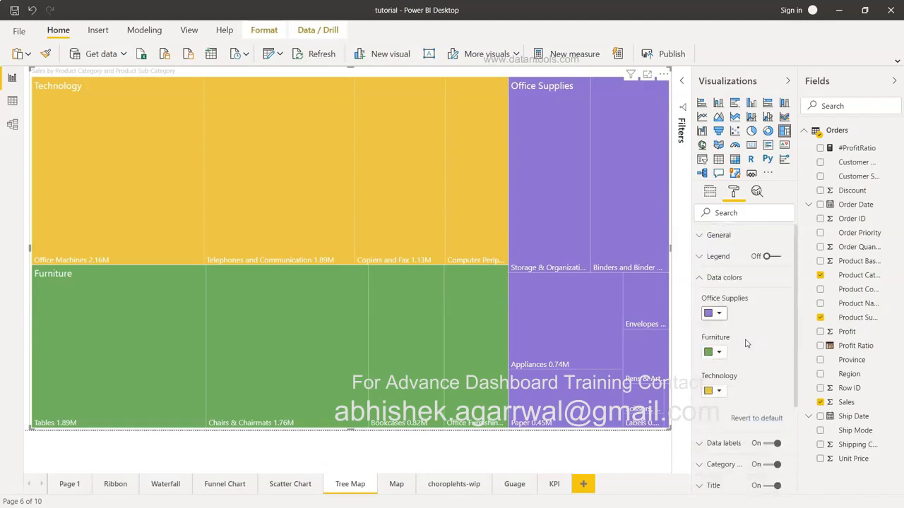
{"action": "left_click", "coordinate": [710, 191]}
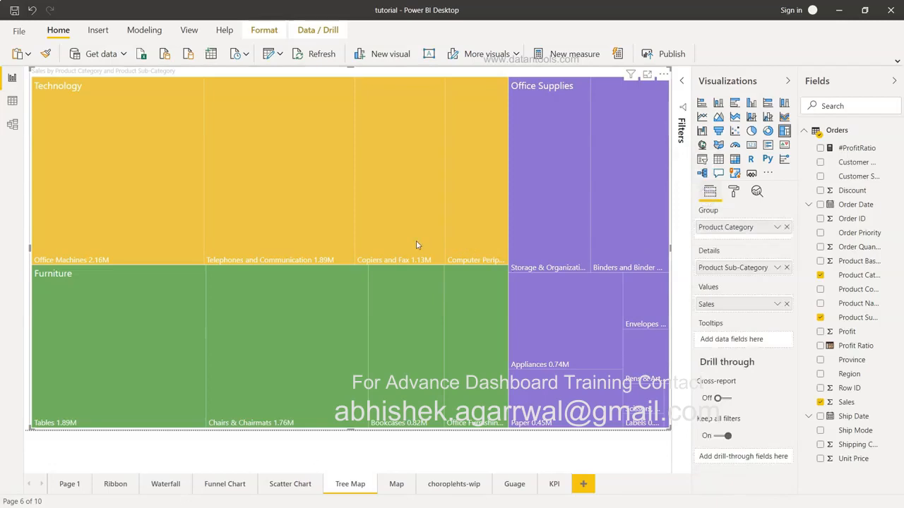
{"action": "mouse_move", "coordinate": [416, 245]}
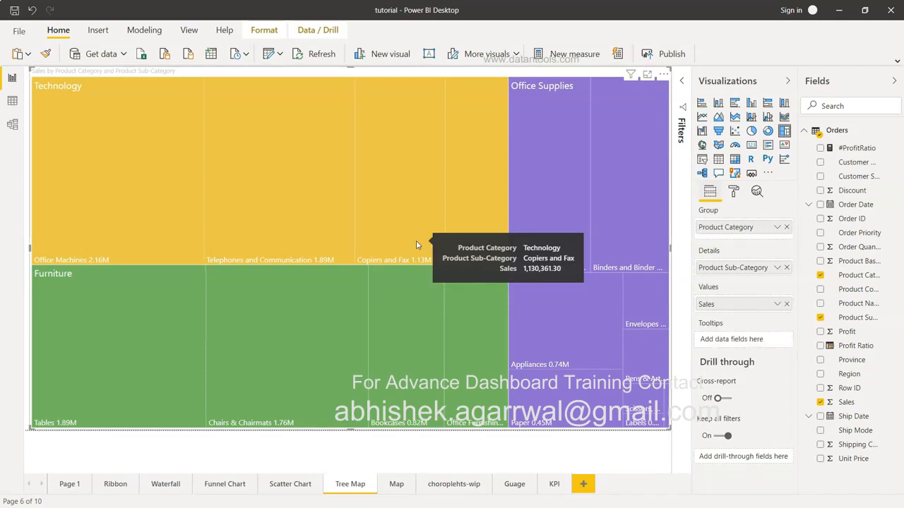
{"action": "left_click_drag", "start_coordinate": [848, 334], "coordinate": [750, 347]}
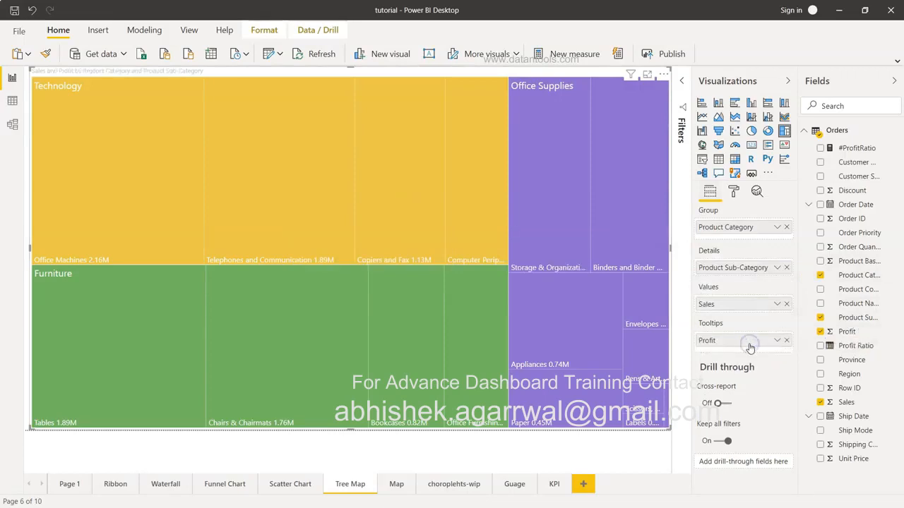
{"action": "mouse_move", "coordinate": [403, 217]}
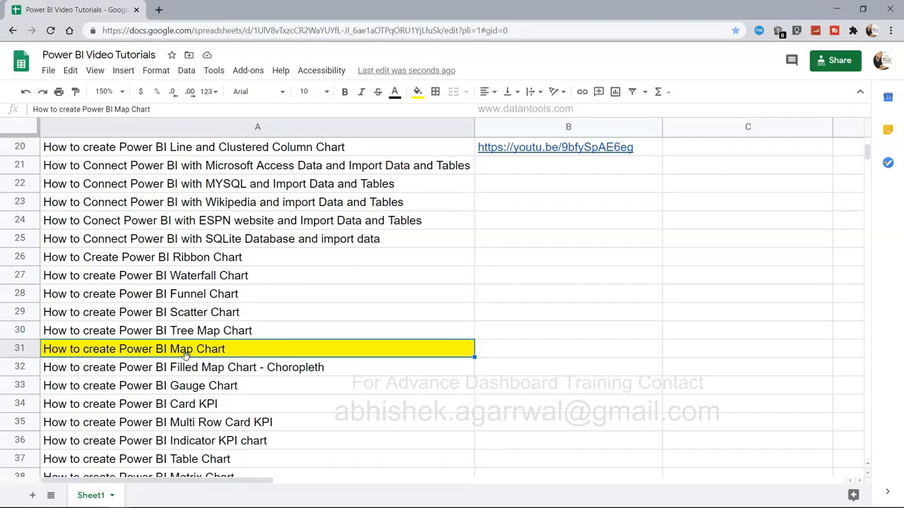
- Switch to the Power BI Video Tutorials sheet in Google Sheets and look through the list of video titles and links
{"action": "scroll", "coordinate": [185, 353], "scroll_direction": "up", "scroll_amount": 5}
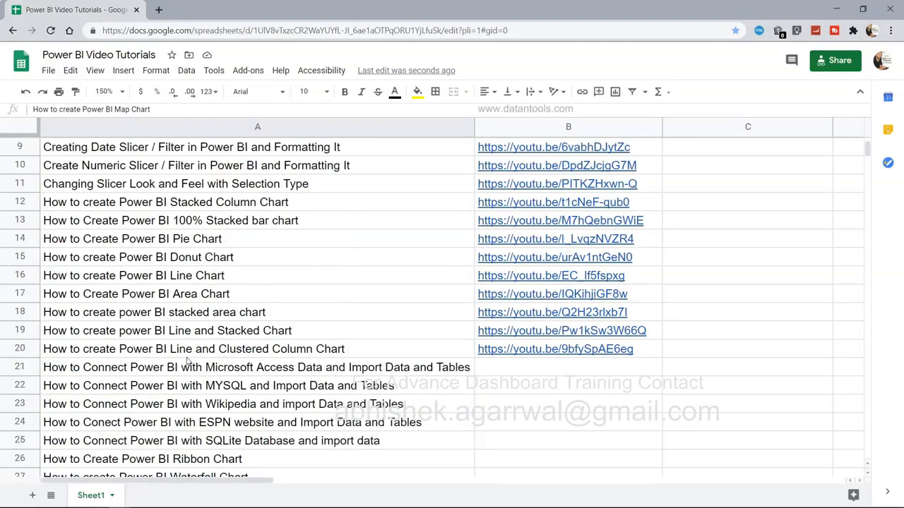
{"action": "scroll", "coordinate": [187, 361], "scroll_direction": "up", "scroll_amount": 1}
{"action": "scroll", "coordinate": [187, 361], "scroll_direction": "up", "scroll_amount": 1}
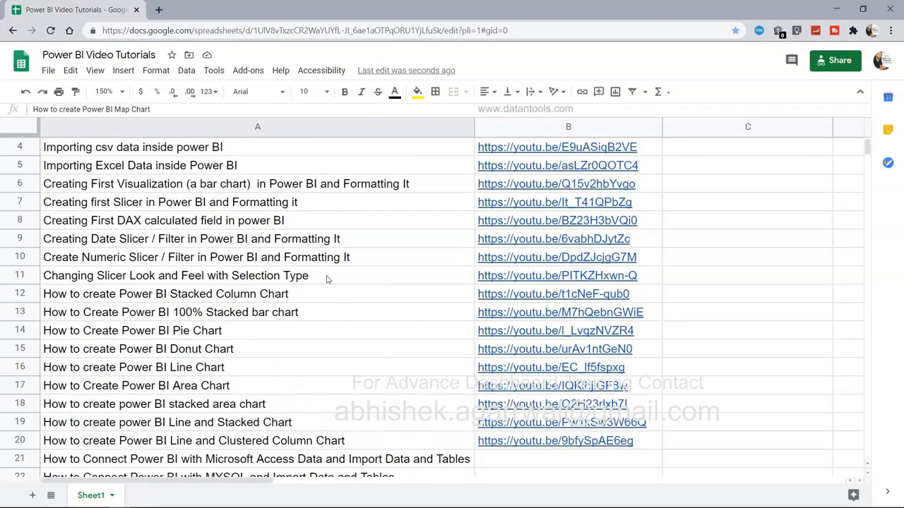
{"action": "mouse_move", "coordinate": [505, 271]}
{"action": "scroll", "coordinate": [505, 272], "scroll_direction": "up", "scroll_amount": 1}
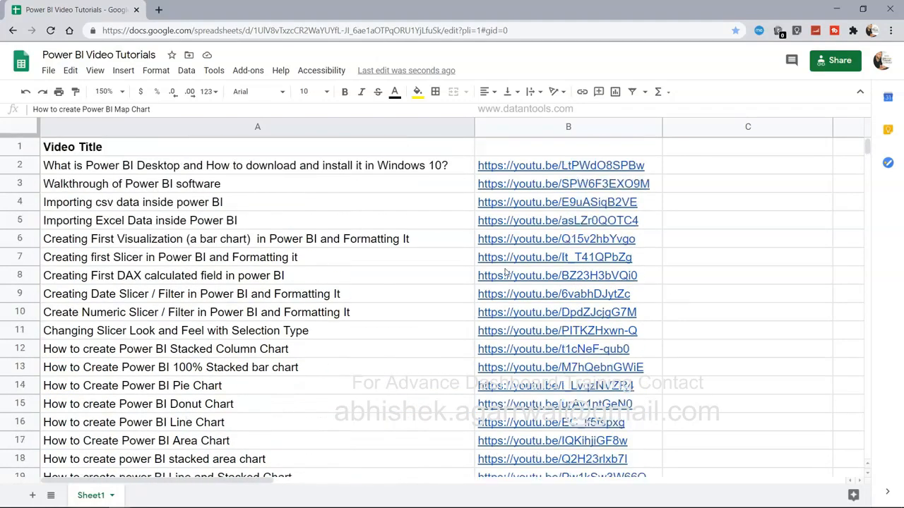
{"action": "scroll", "coordinate": [396, 351], "scroll_direction": "down", "scroll_amount": 10}
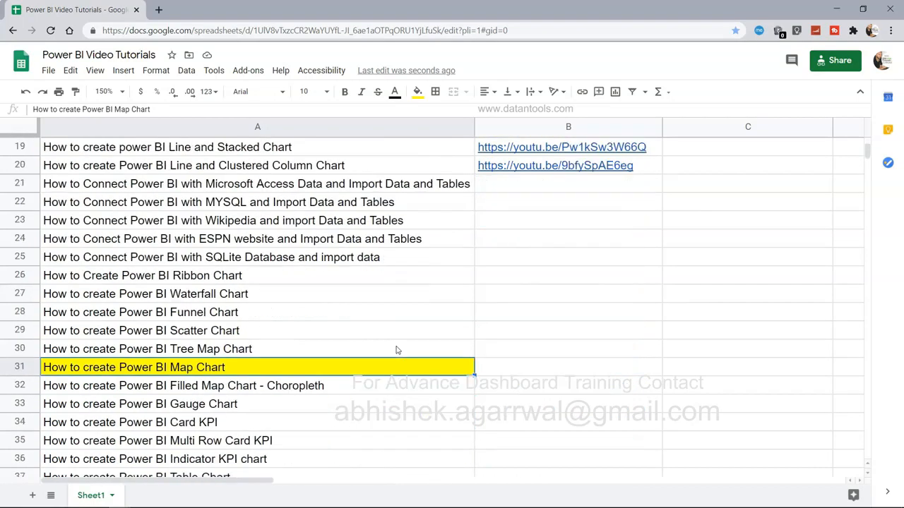
{"action": "scroll", "coordinate": [396, 350], "scroll_direction": "down", "scroll_amount": 1}
{"action": "scroll", "coordinate": [397, 350], "scroll_direction": "up", "scroll_amount": 1}
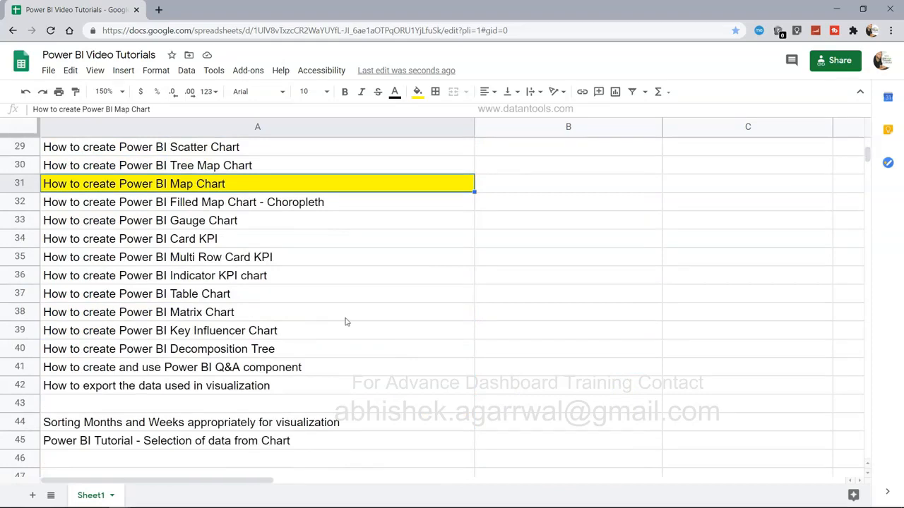
{"action": "scroll", "coordinate": [359, 311], "scroll_direction": "up", "scroll_amount": 2}
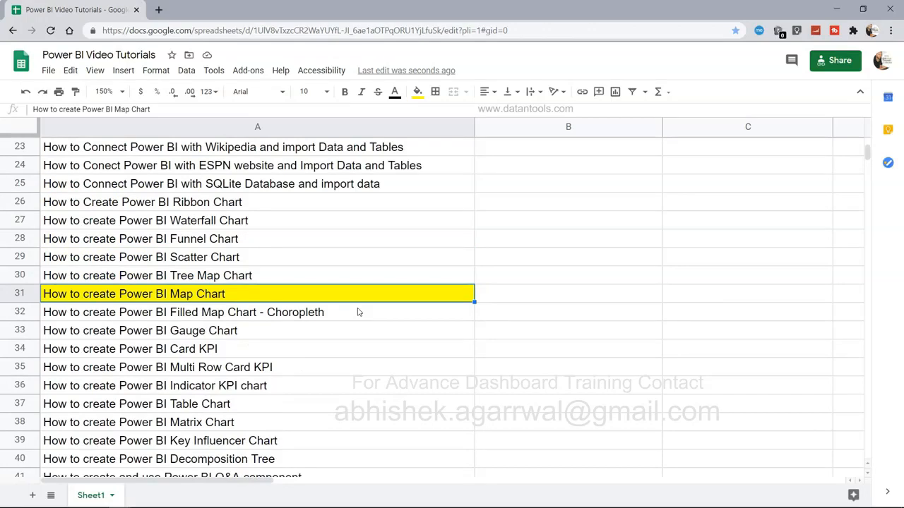
- Switch back to Power BI Desktop and delete the existing Sales by Province map from the Map page
{"action": "key", "text": "alt+Tab"}
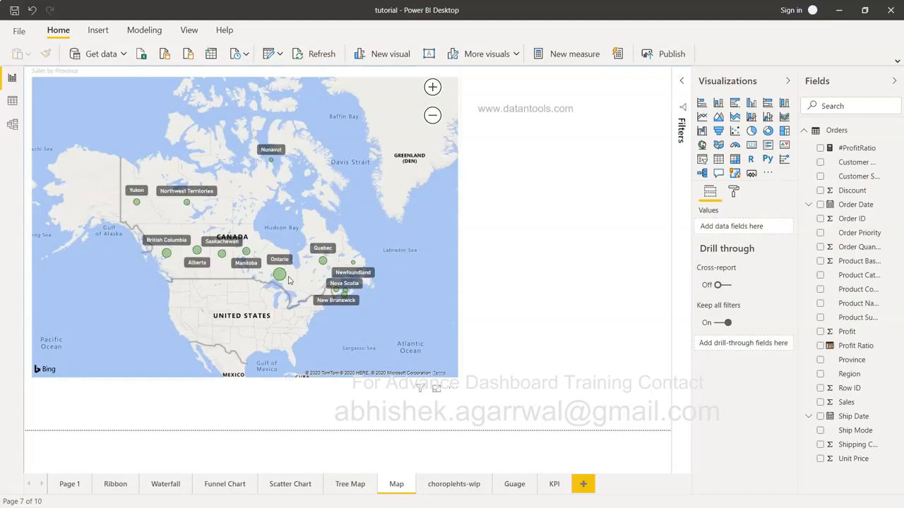
{"action": "mouse_move", "coordinate": [285, 280]}
{"action": "left_click", "coordinate": [432, 88]}
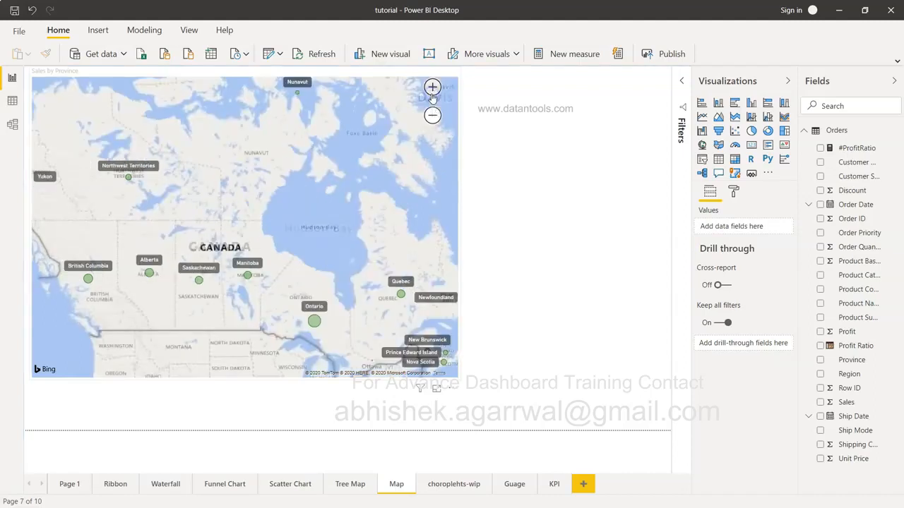
{"action": "scroll", "coordinate": [384, 256], "scroll_direction": "up", "scroll_amount": 1}
{"action": "left_click_drag", "start_coordinate": [295, 219], "coordinate": [411, 274]}
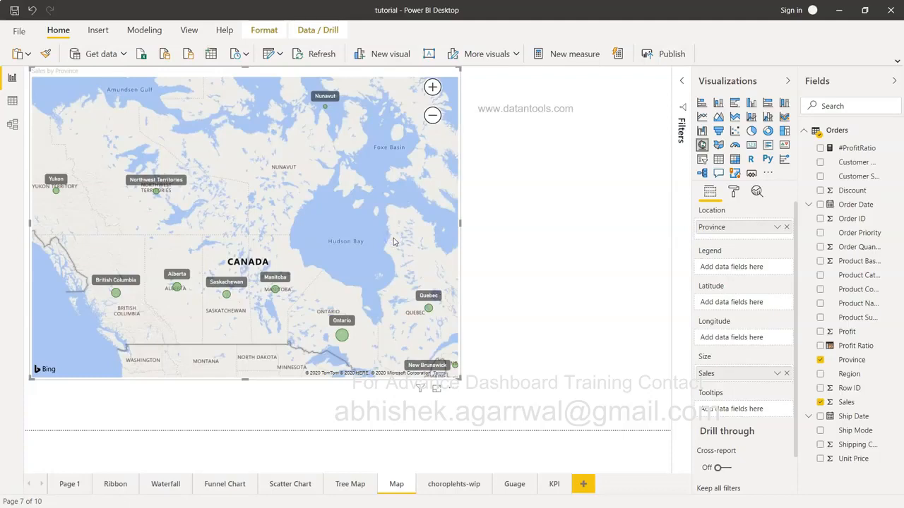
{"action": "key", "text": "Delete"}
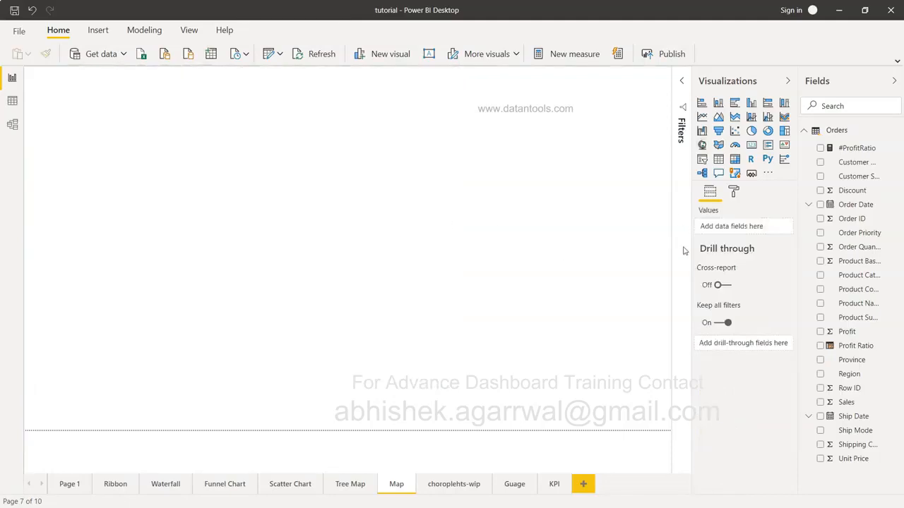
- Insert a map visual enlarged to fill the page, with Province as the location and Sales as the bubble size
{"action": "left_click", "coordinate": [703, 147]}
{"action": "left_click_drag", "start_coordinate": [169, 206], "coordinate": [671, 428]}
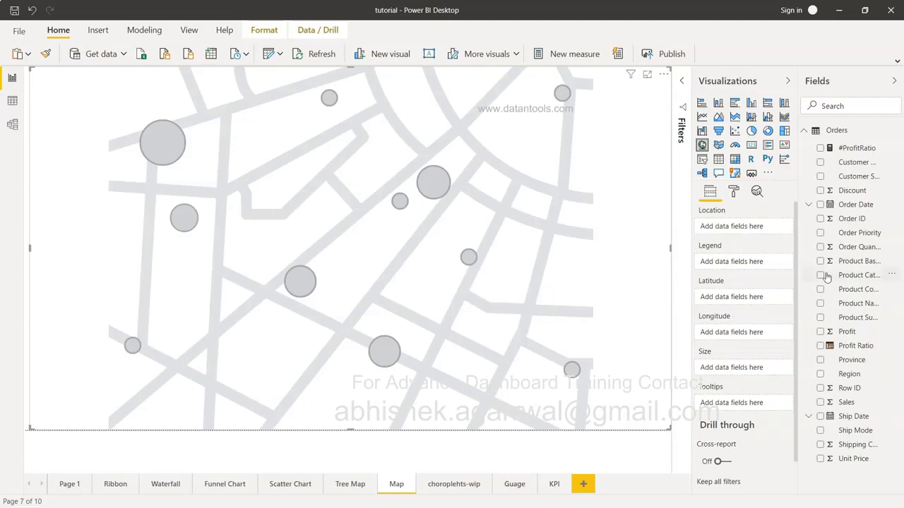
{"action": "left_click", "coordinate": [821, 359]}
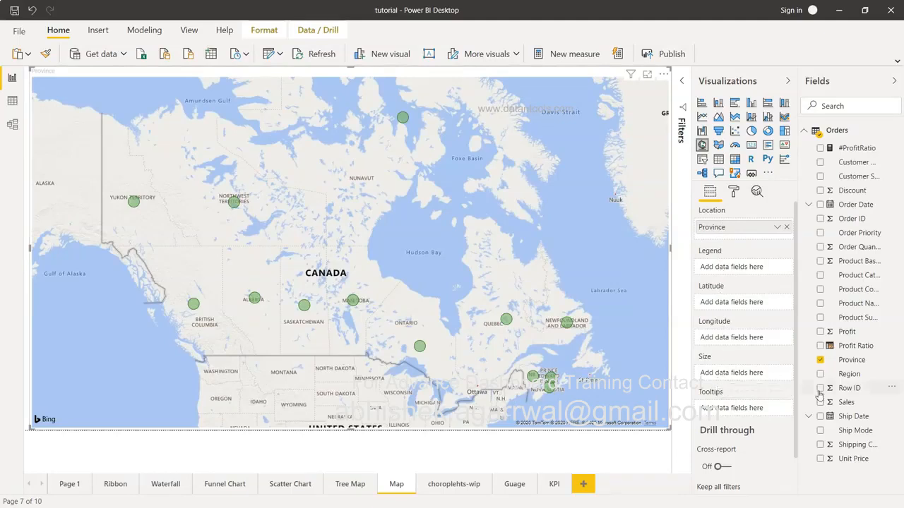
{"action": "left_click_drag", "start_coordinate": [845, 404], "coordinate": [746, 375]}
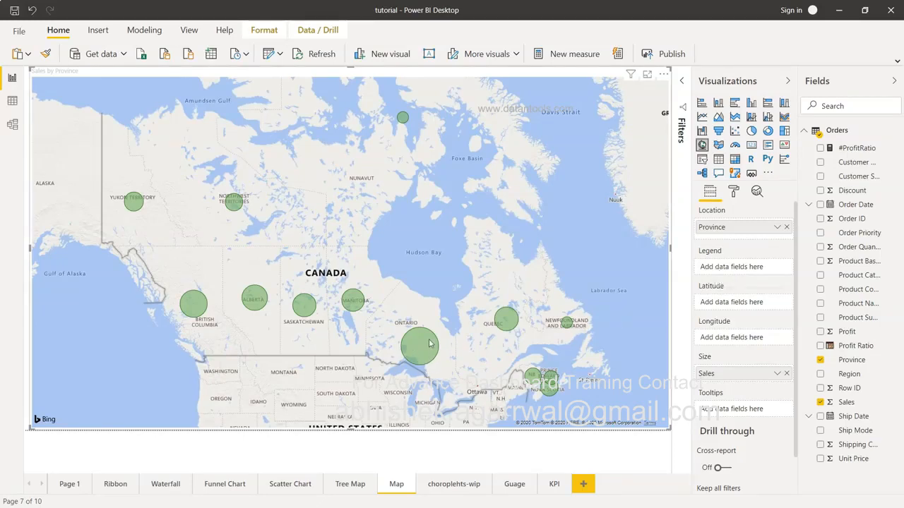
{"action": "mouse_move", "coordinate": [429, 343]}
- Try Customer Segment as the map's legend and remove it again
{"action": "left_click_drag", "start_coordinate": [845, 177], "coordinate": [750, 273]}
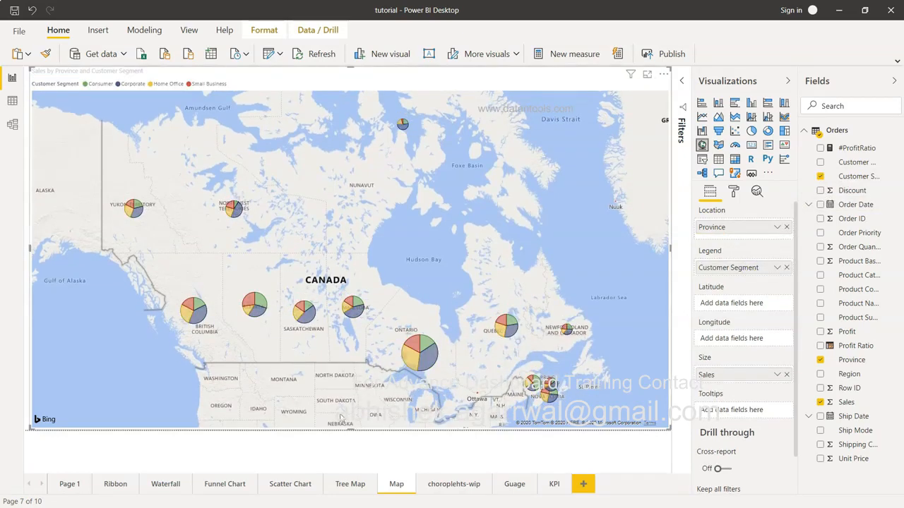
{"action": "mouse_move", "coordinate": [434, 363]}
{"action": "mouse_move", "coordinate": [404, 128]}
{"action": "left_click", "coordinate": [787, 269]}
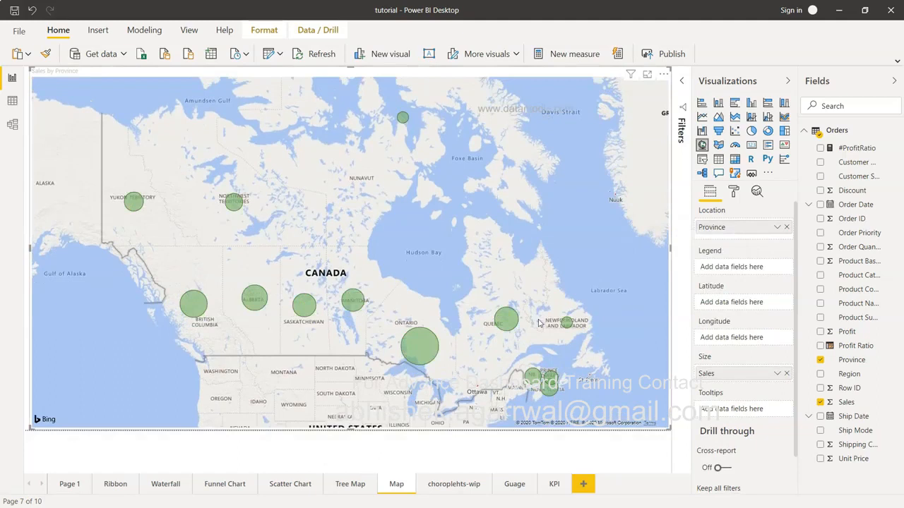
- Try the light teal theme color as the map bubbles' default data color, and go back to green
{"action": "left_click", "coordinate": [734, 193]}
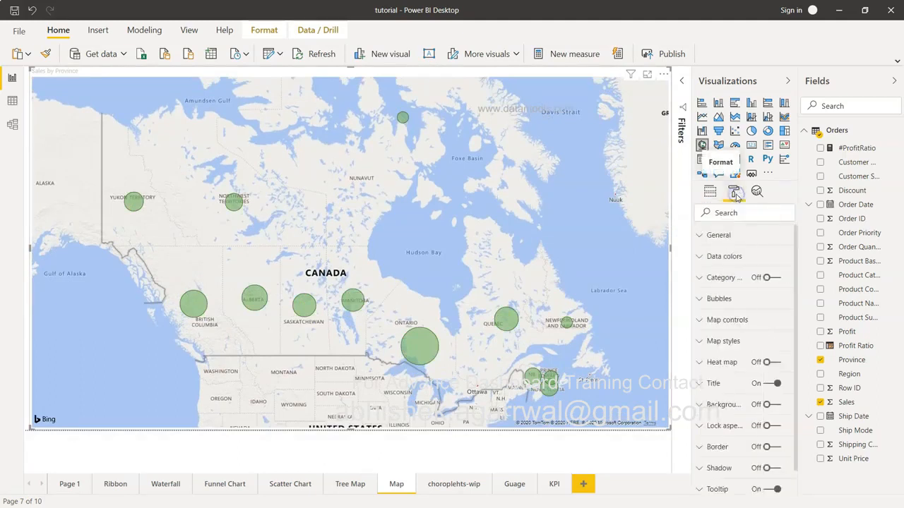
{"action": "left_click", "coordinate": [701, 258]}
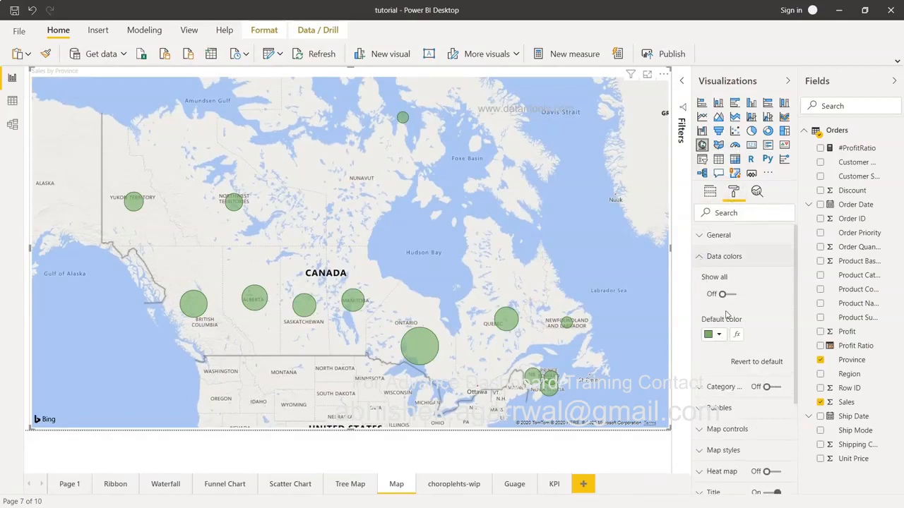
{"action": "left_click", "coordinate": [719, 334]}
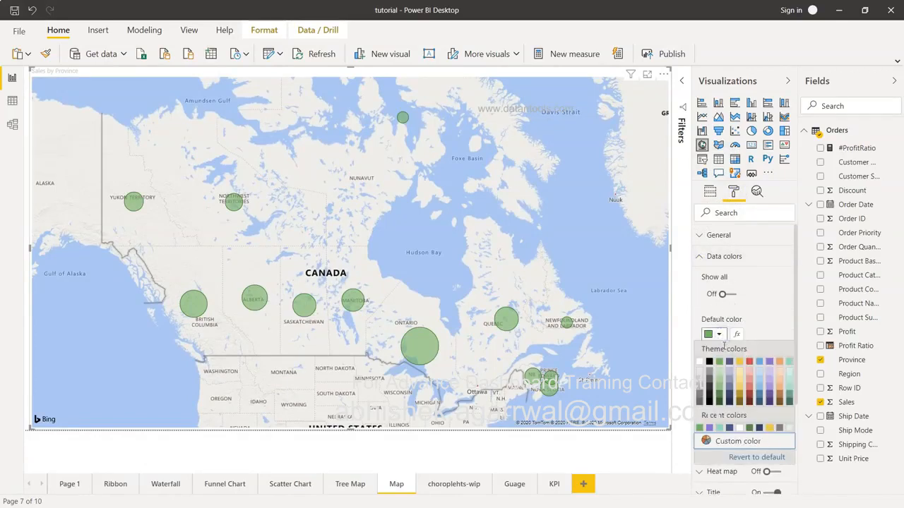
{"action": "left_click", "coordinate": [790, 361]}
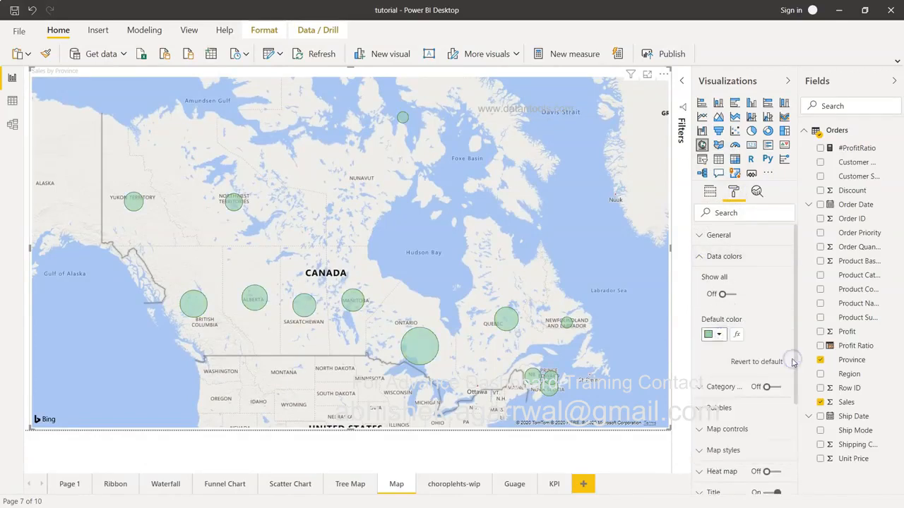
{"action": "left_click", "coordinate": [720, 335]}
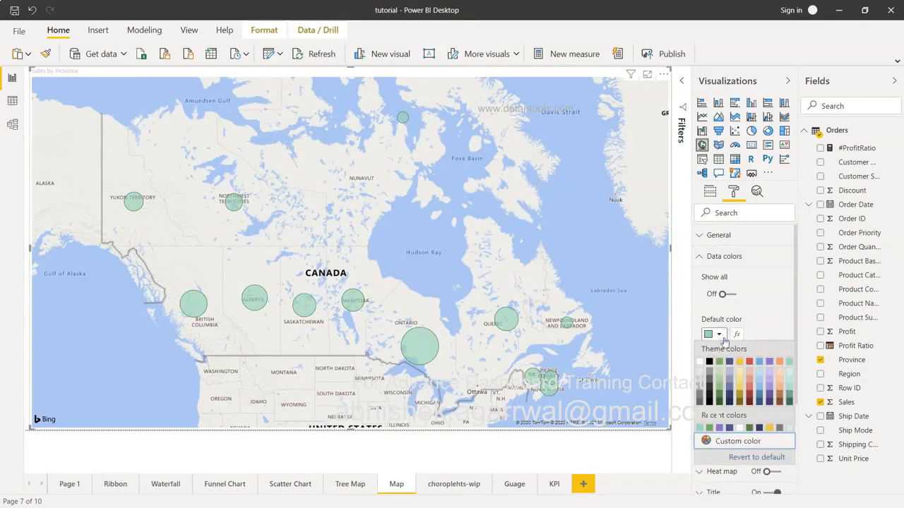
{"action": "left_click", "coordinate": [718, 362]}
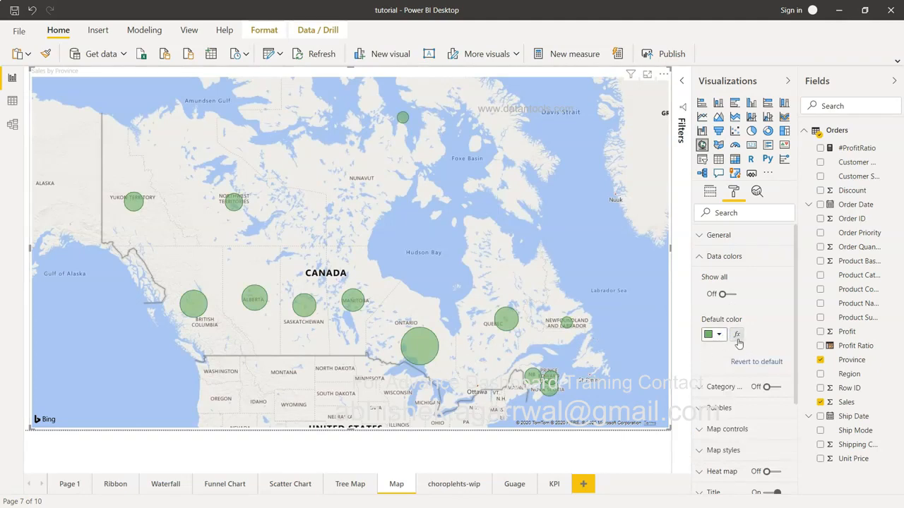
- Try coloring the map bubbles with a color scale based on the sum of Profit, and clear that conditional formatting again
{"action": "left_click", "coordinate": [736, 336]}
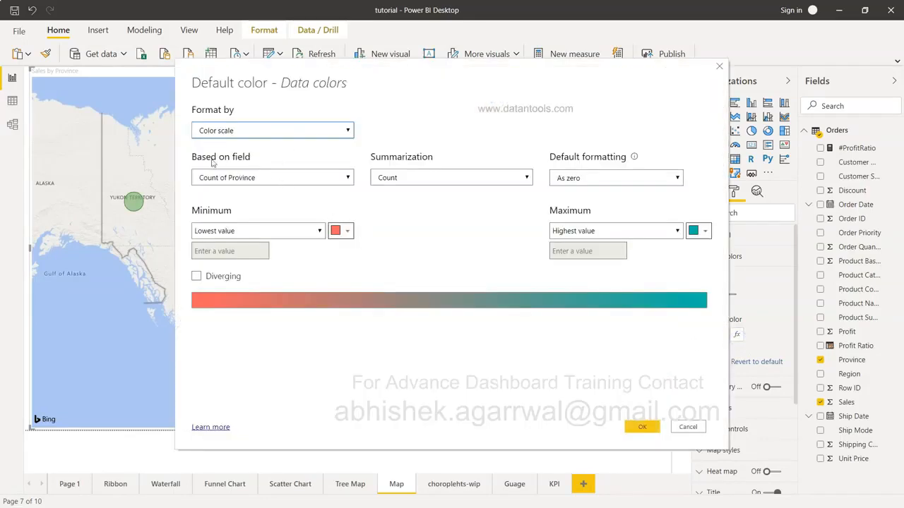
{"action": "left_click", "coordinate": [253, 179]}
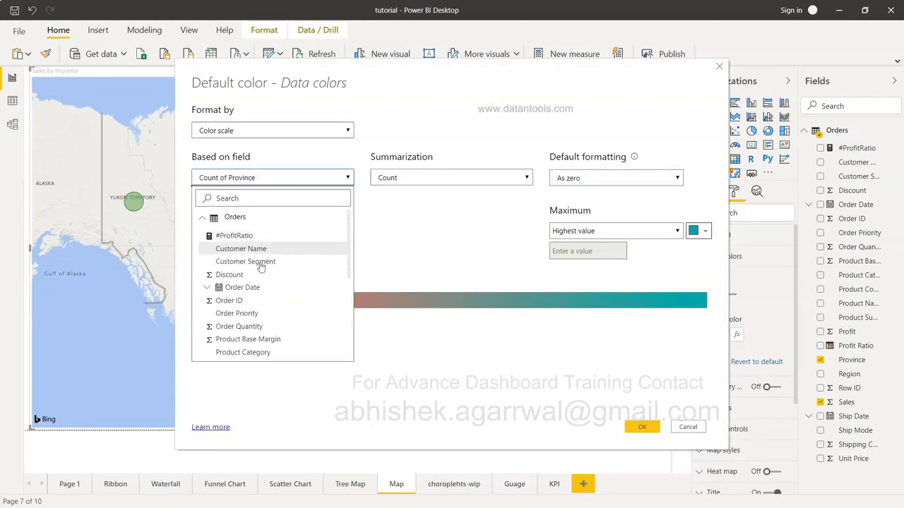
{"action": "scroll", "coordinate": [257, 296], "scroll_direction": "down", "scroll_amount": 4}
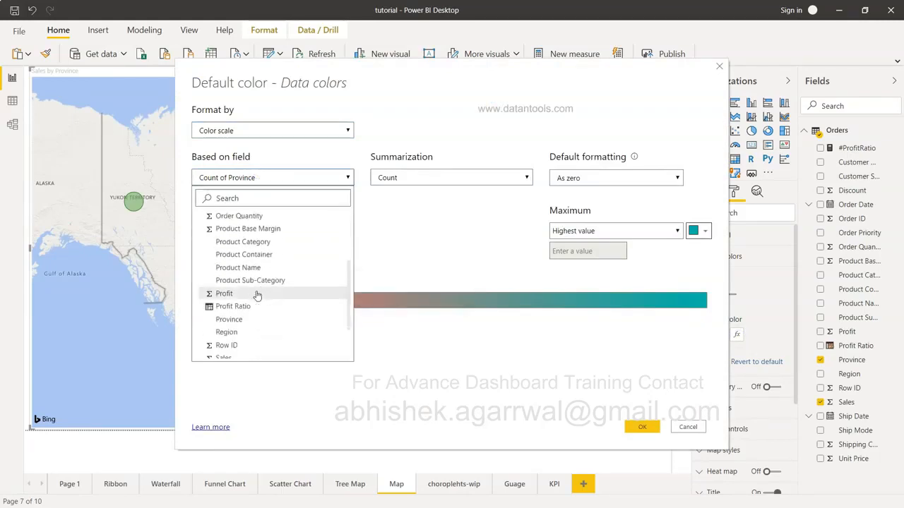
{"action": "left_click", "coordinate": [257, 296]}
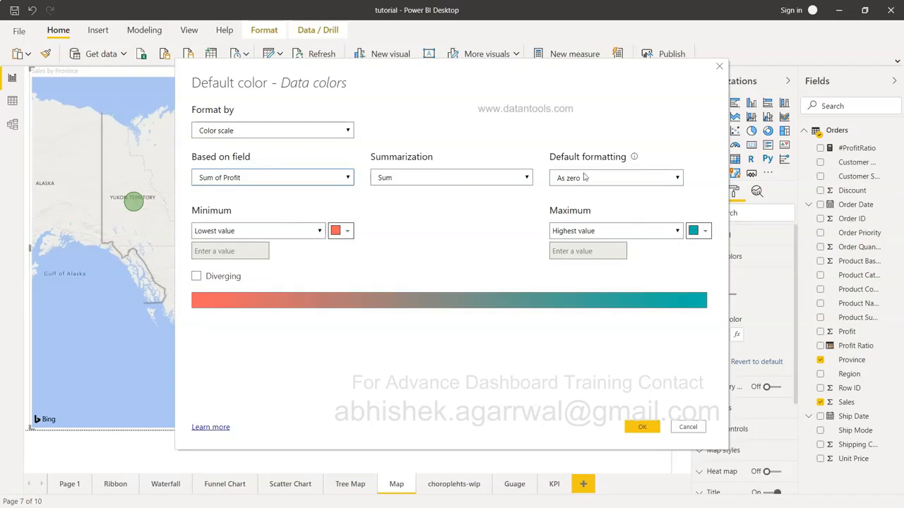
{"action": "left_click", "coordinate": [644, 429]}
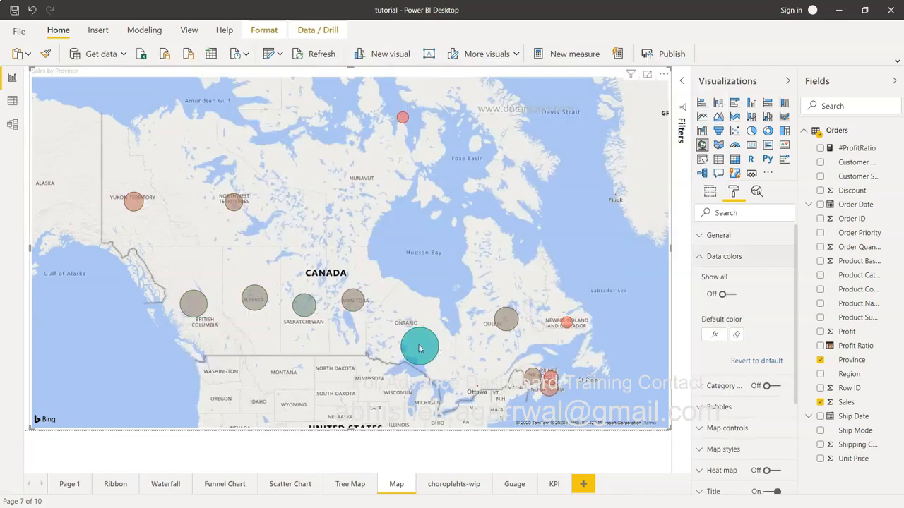
{"action": "mouse_move", "coordinate": [420, 348]}
{"action": "mouse_move", "coordinate": [357, 307]}
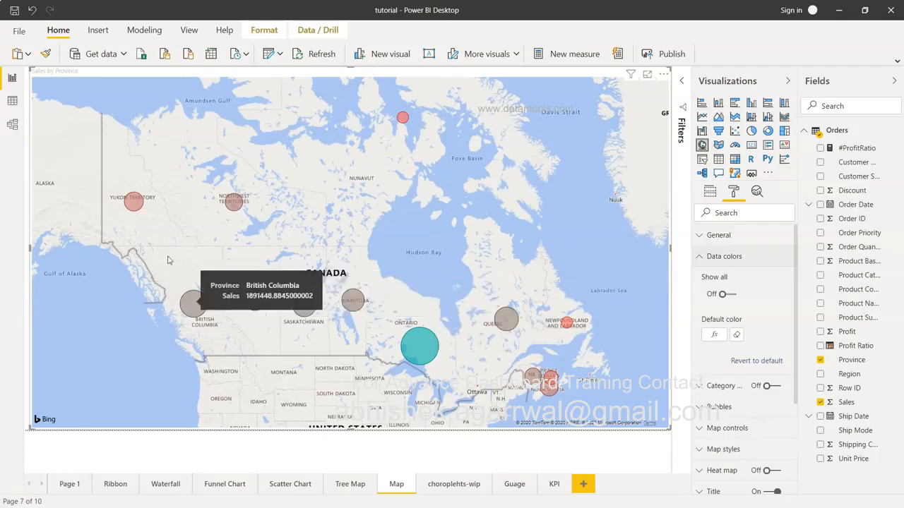
{"action": "mouse_move", "coordinate": [137, 207]}
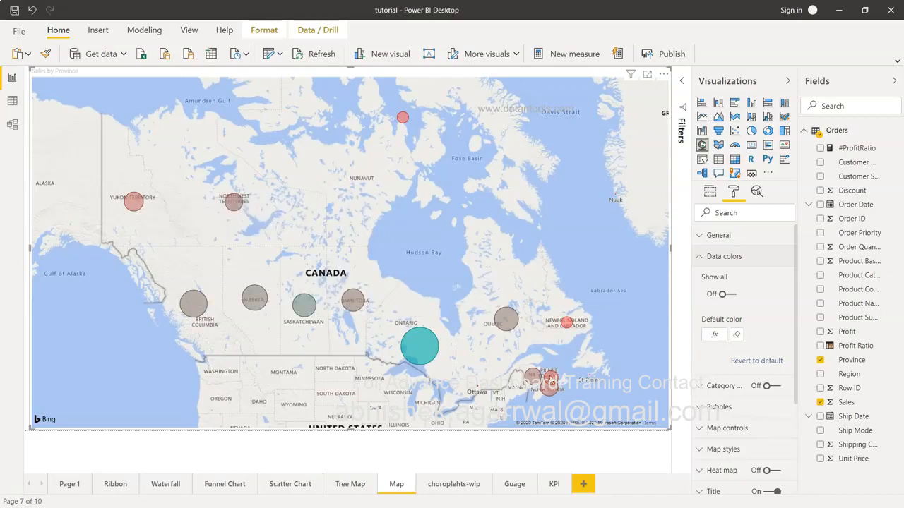
{"action": "mouse_move", "coordinate": [557, 379]}
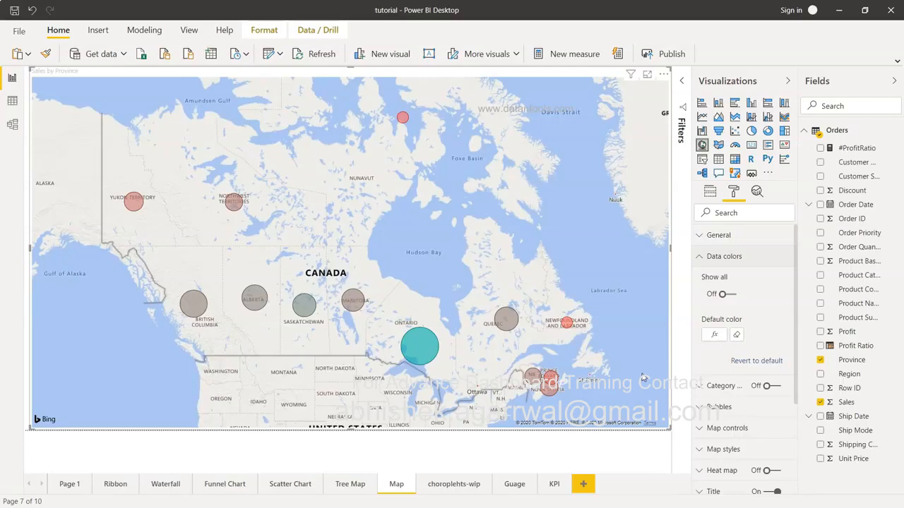
{"action": "left_click", "coordinate": [737, 336]}
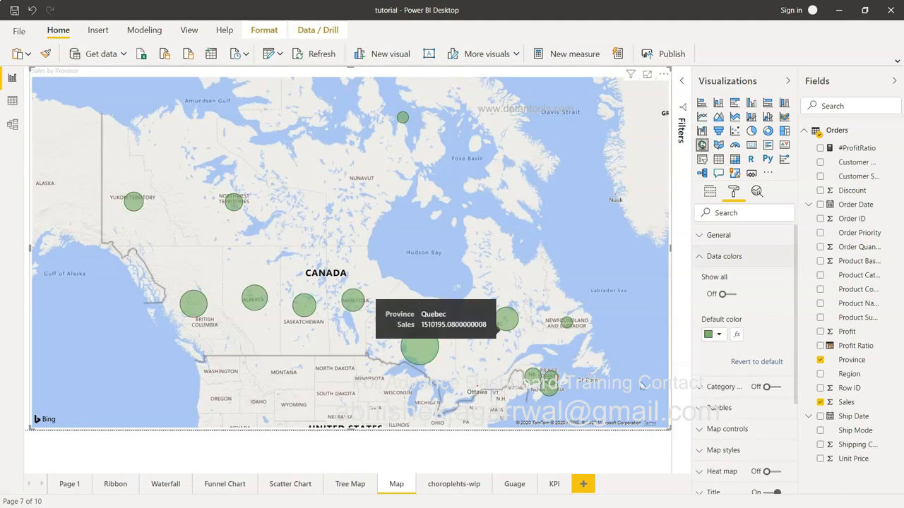
- Try showing category labels on the map bubbles with the default label settings, and turn them off again
{"action": "left_click", "coordinate": [701, 257]}
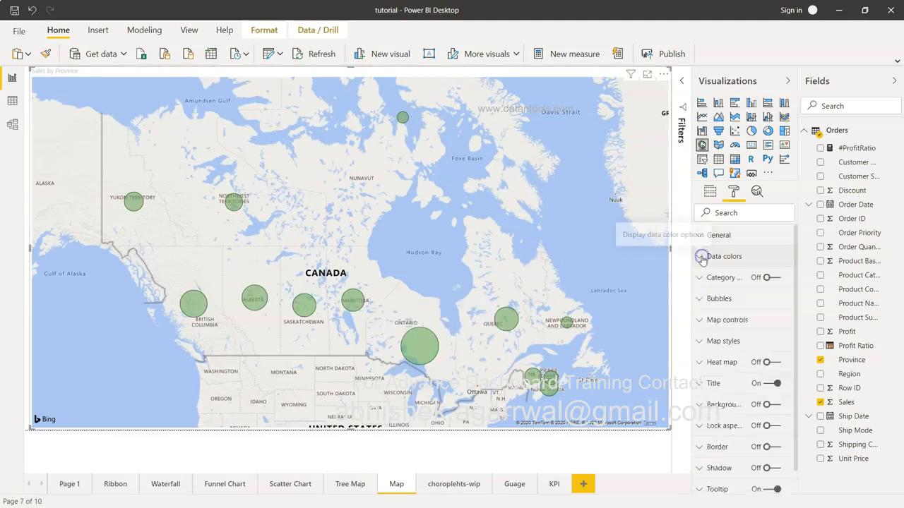
{"action": "left_click", "coordinate": [706, 278]}
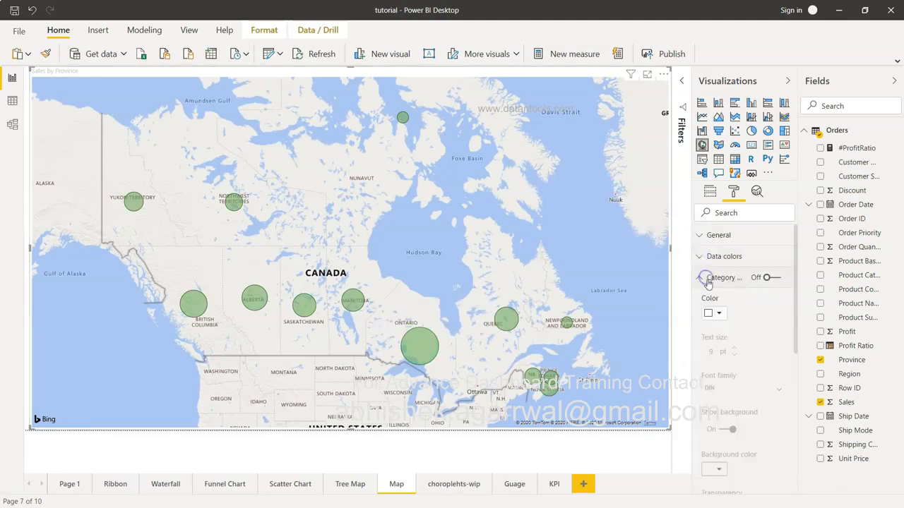
{"action": "left_click", "coordinate": [771, 279]}
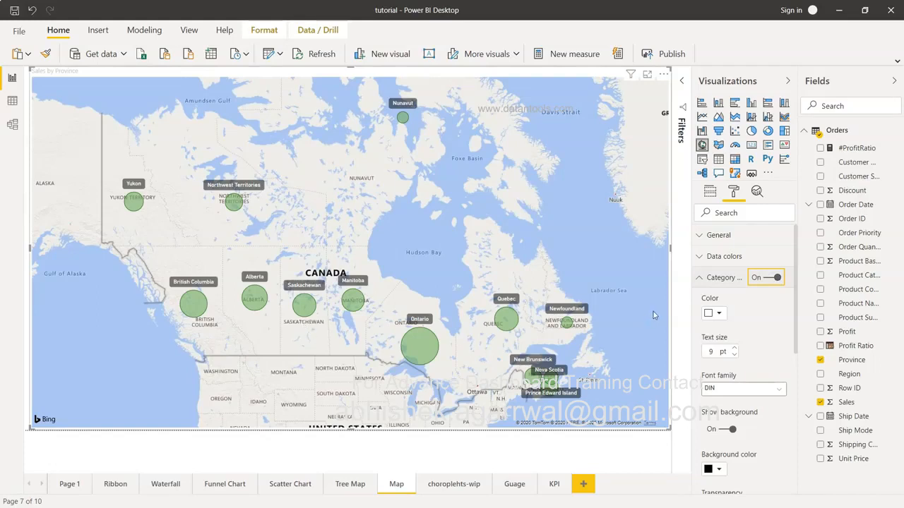
{"action": "left_click", "coordinate": [771, 279]}
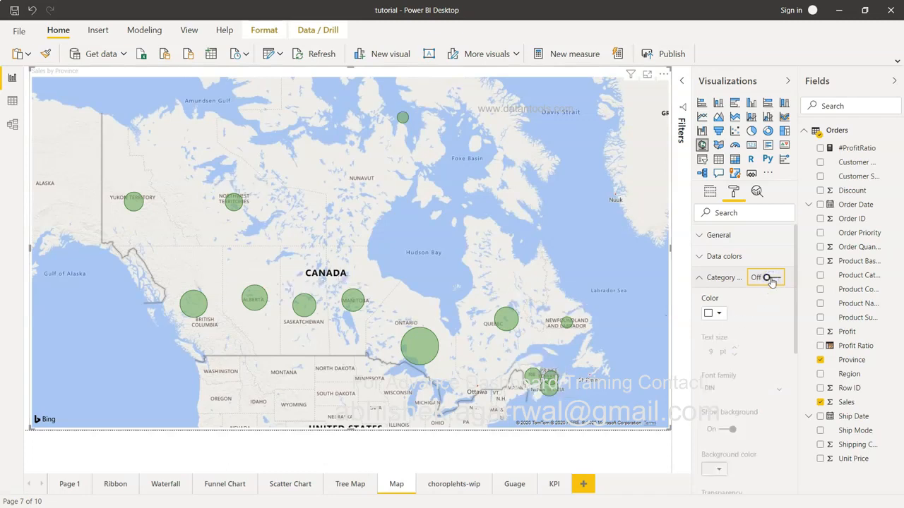
{"action": "left_click", "coordinate": [702, 280]}
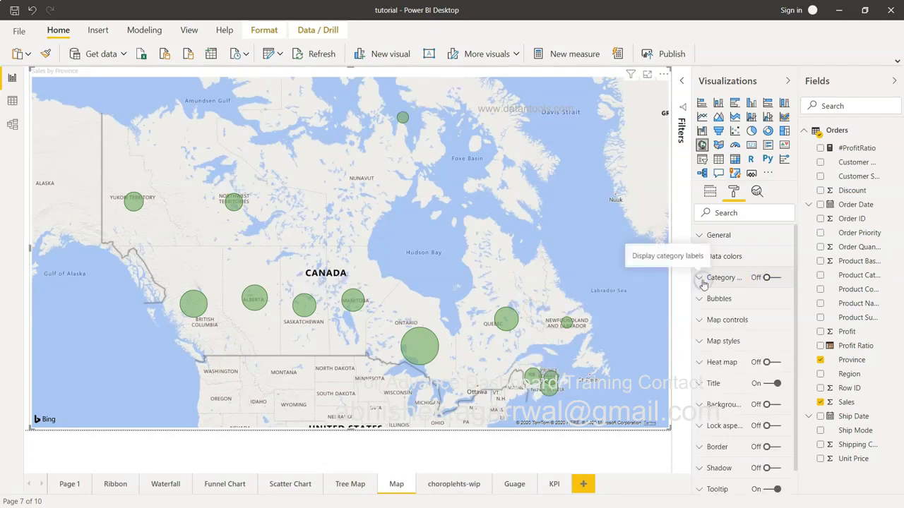
- Set the map's bubble size to 0
{"action": "left_click", "coordinate": [701, 299]}
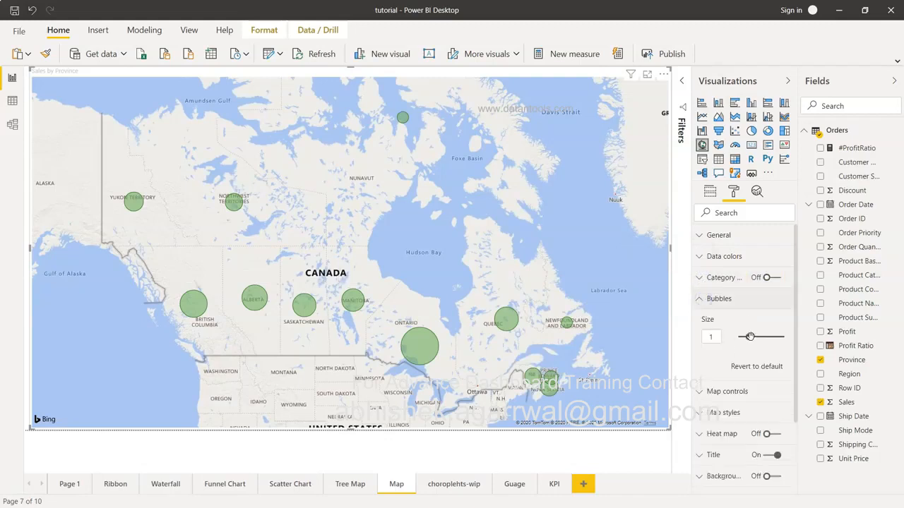
{"action": "mouse_move", "coordinate": [749, 336]}
{"action": "left_mouse_down"}
{"action": "mouse_move", "coordinate": [761, 338]}
{"action": "mouse_move", "coordinate": [749, 340]}
{"action": "left_mouse_up"}
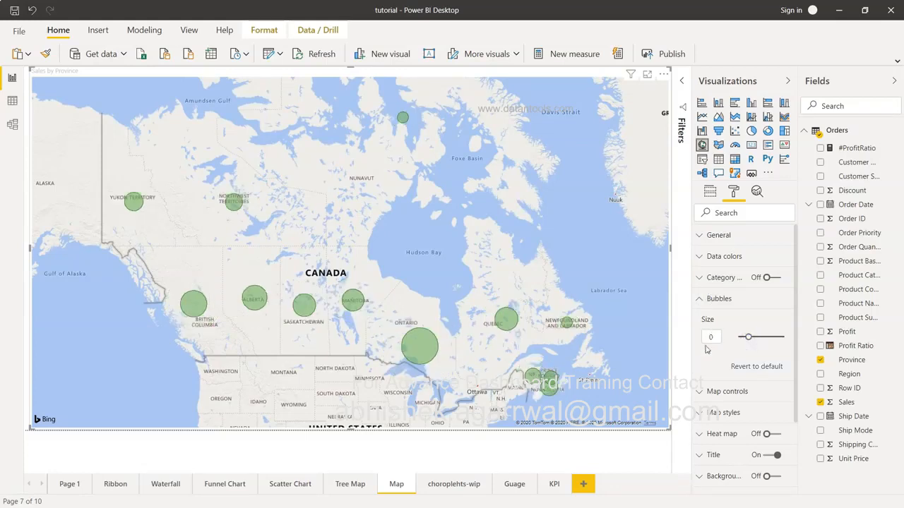
{"action": "scroll", "coordinate": [721, 348], "scroll_direction": "down", "scroll_amount": 1}
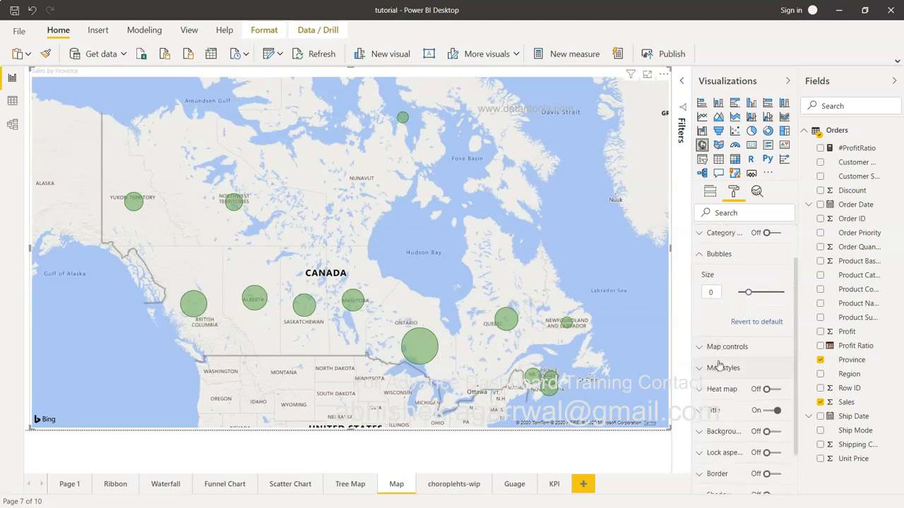
- Turn on the map's zoom buttons and try them by zooming out one level and back in
{"action": "left_click", "coordinate": [706, 351]}
{"action": "scroll", "coordinate": [706, 351], "scroll_direction": "down", "scroll_amount": 2}
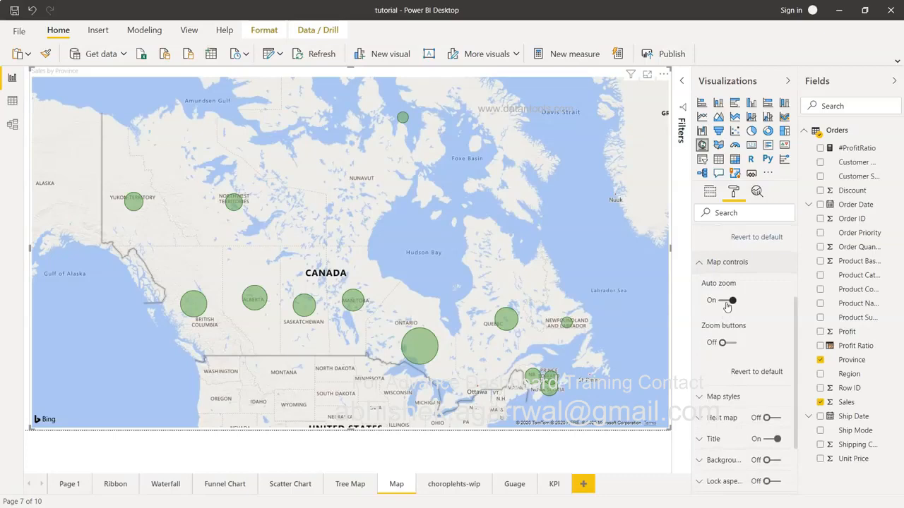
{"action": "left_click", "coordinate": [732, 344]}
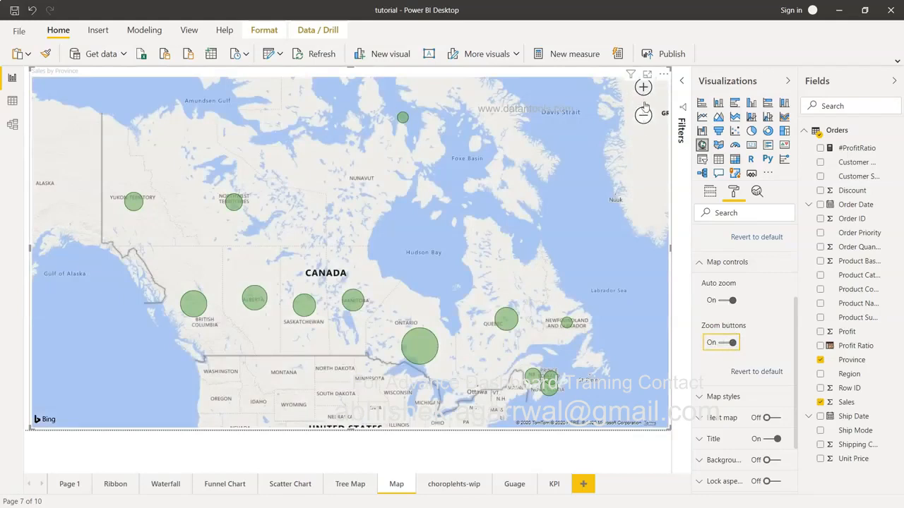
{"action": "left_click", "coordinate": [644, 118]}
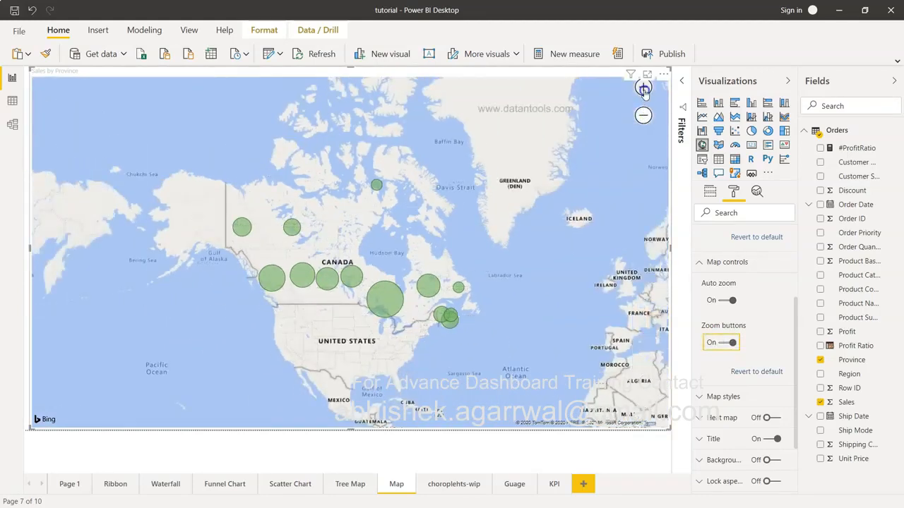
{"action": "left_click", "coordinate": [643, 87]}
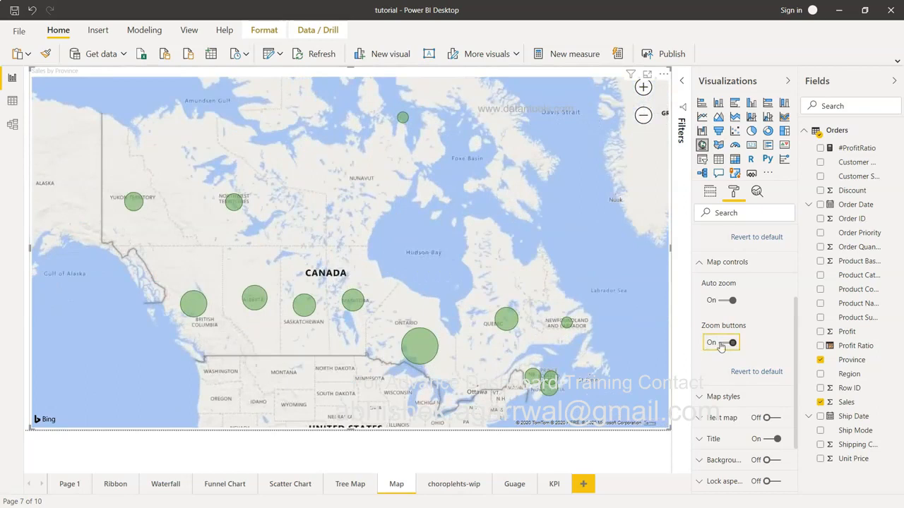
- Try the Aerial, Dark, Light and Grayscale map themes, and go back to the Road theme
{"action": "left_click", "coordinate": [706, 396]}
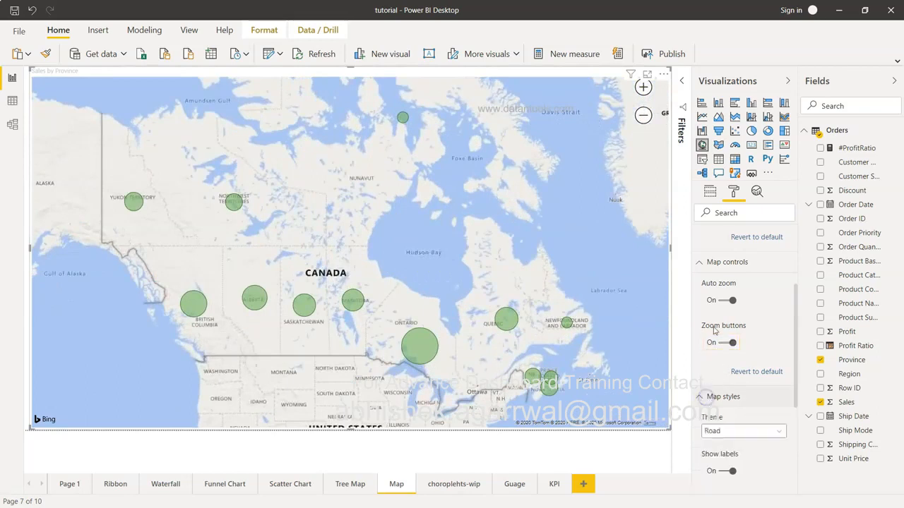
{"action": "left_click", "coordinate": [725, 281]}
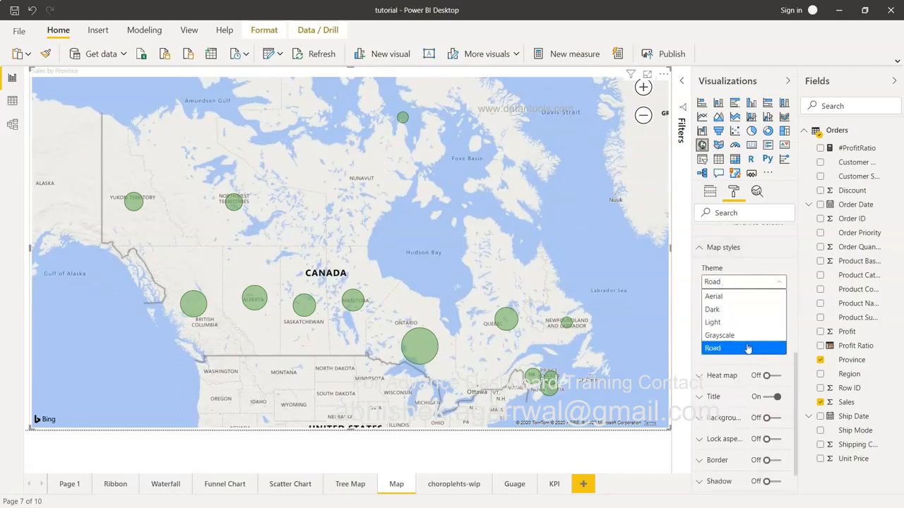
{"action": "left_click", "coordinate": [754, 297]}
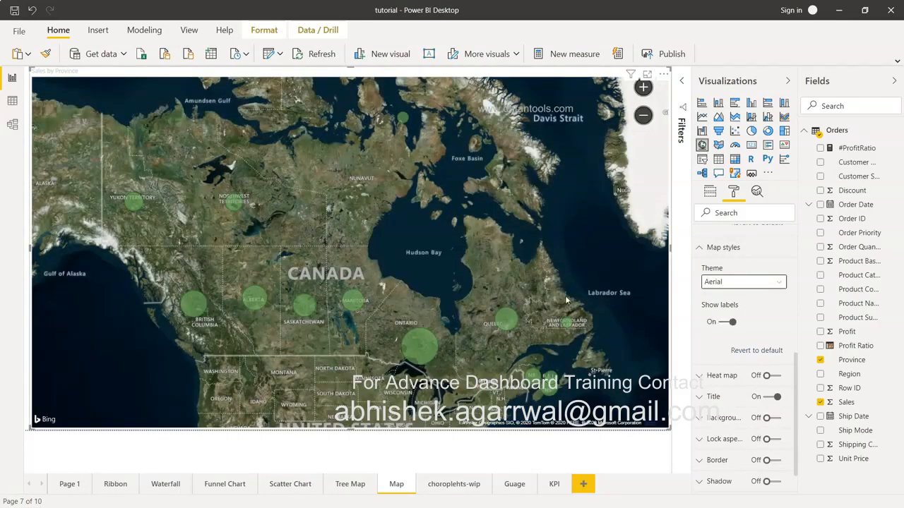
{"action": "left_click", "coordinate": [731, 282]}
{"action": "left_click", "coordinate": [733, 311]}
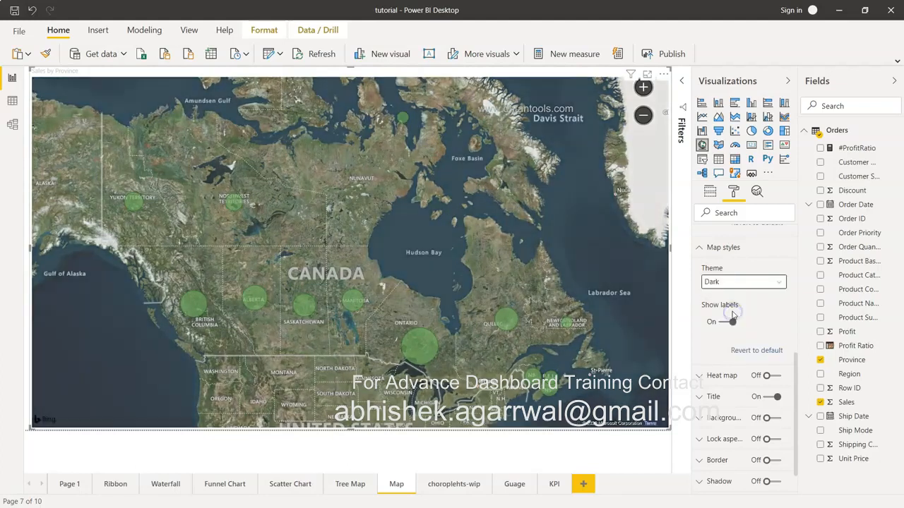
{"action": "left_click", "coordinate": [718, 283]}
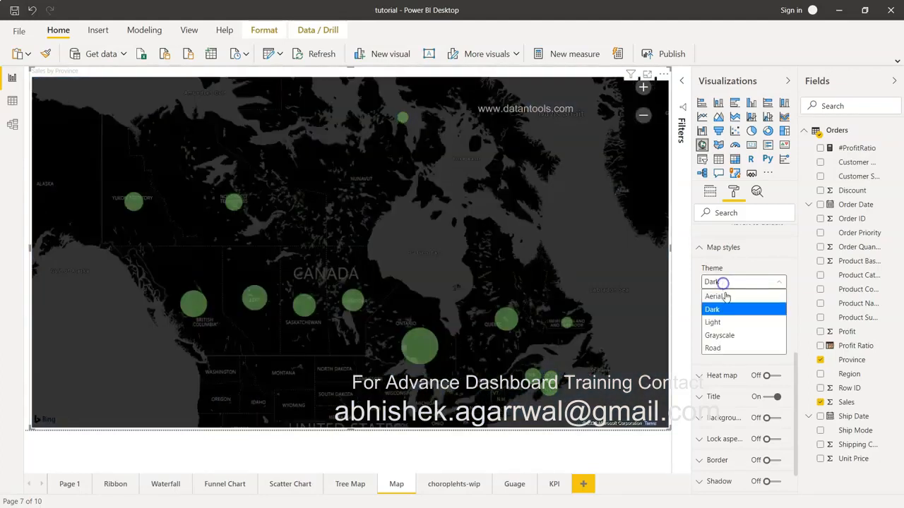
{"action": "left_click", "coordinate": [731, 323]}
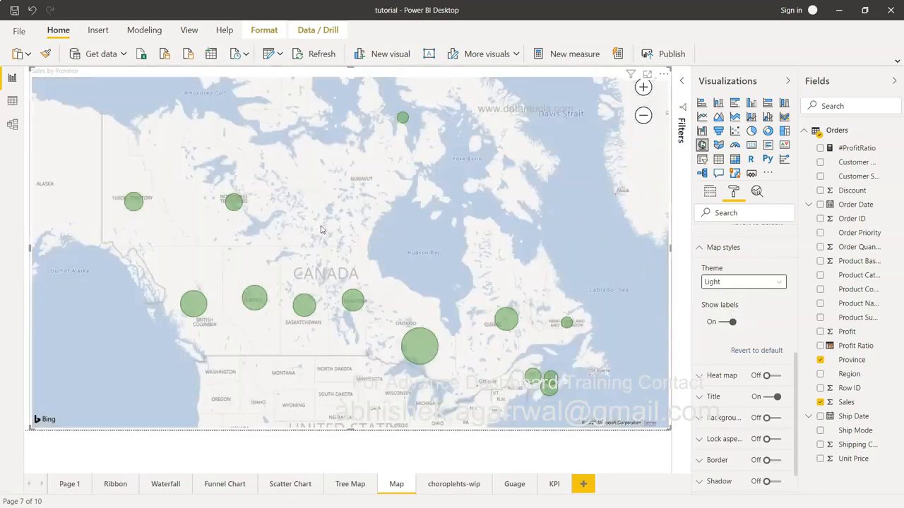
{"action": "left_click", "coordinate": [711, 283]}
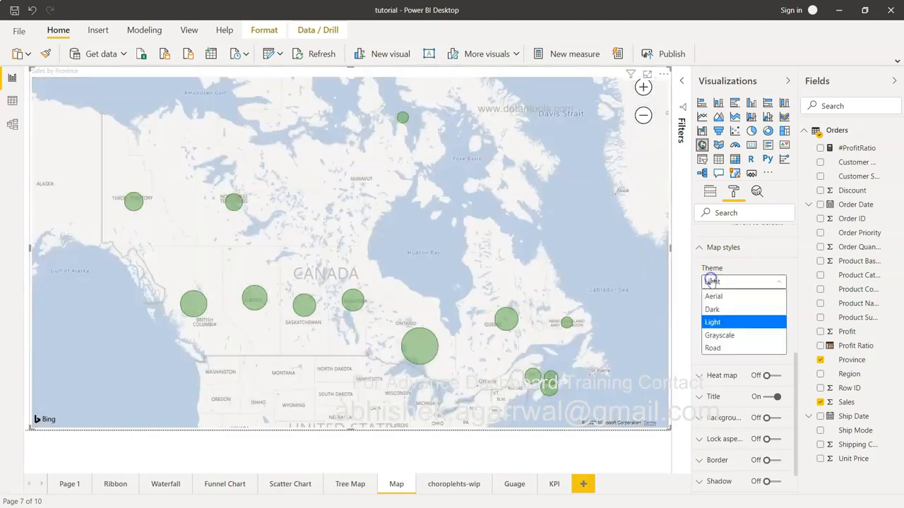
{"action": "left_click", "coordinate": [735, 334]}
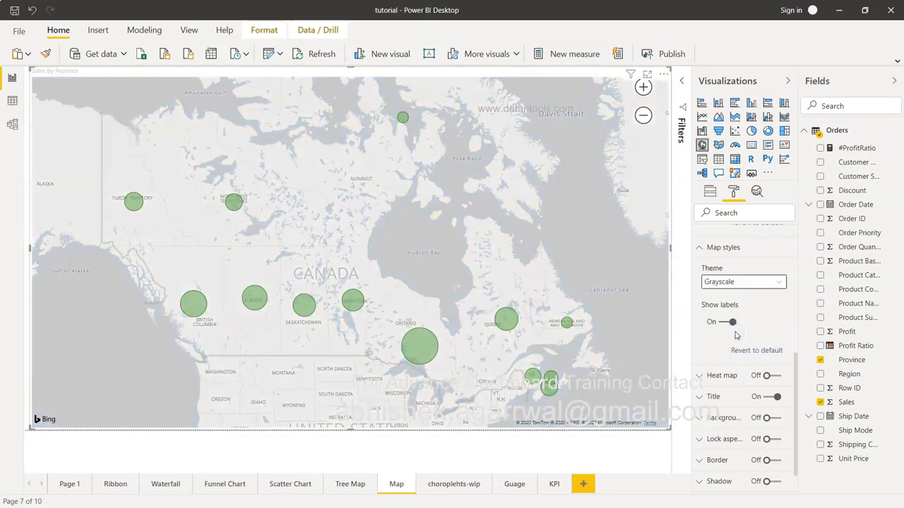
{"action": "left_click", "coordinate": [739, 283]}
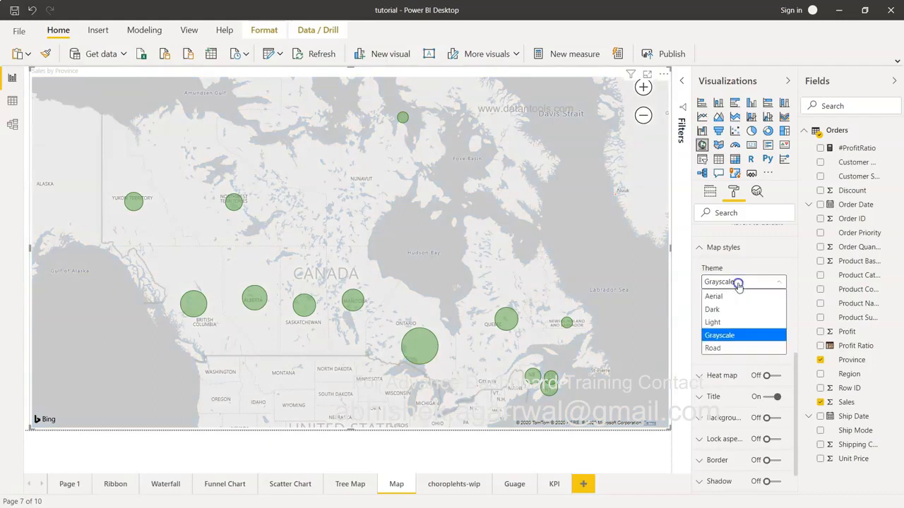
{"action": "left_click", "coordinate": [736, 346]}
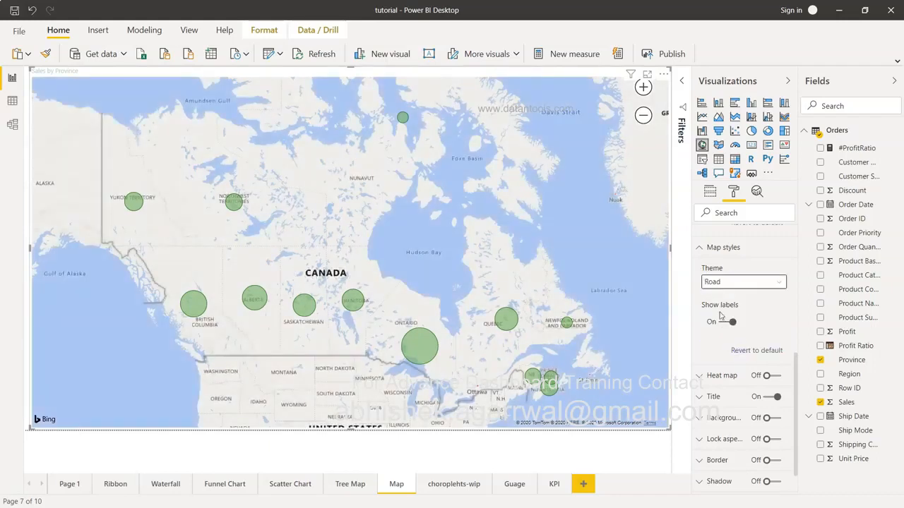
- Turn off the place labels in the map style and turn on category labels for the province bubbles
{"action": "left_click", "coordinate": [722, 323]}
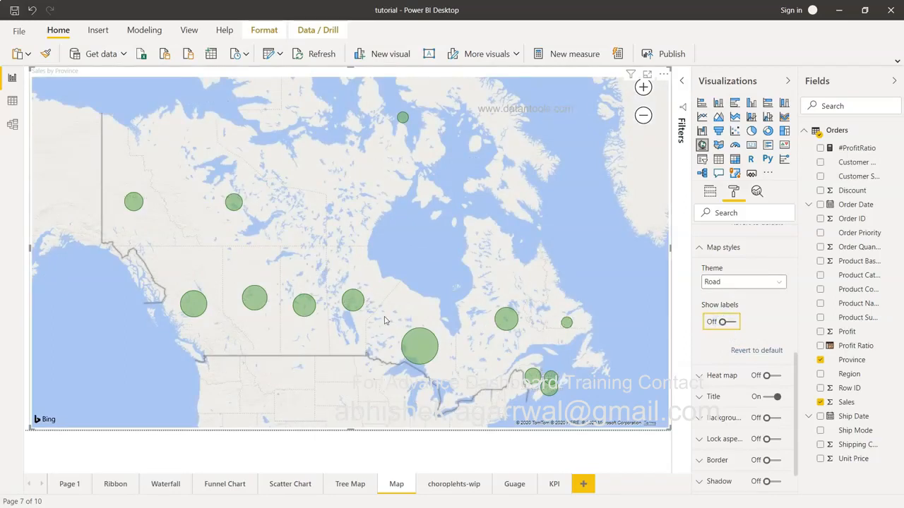
{"action": "scroll", "coordinate": [759, 286], "scroll_direction": "up", "scroll_amount": 5}
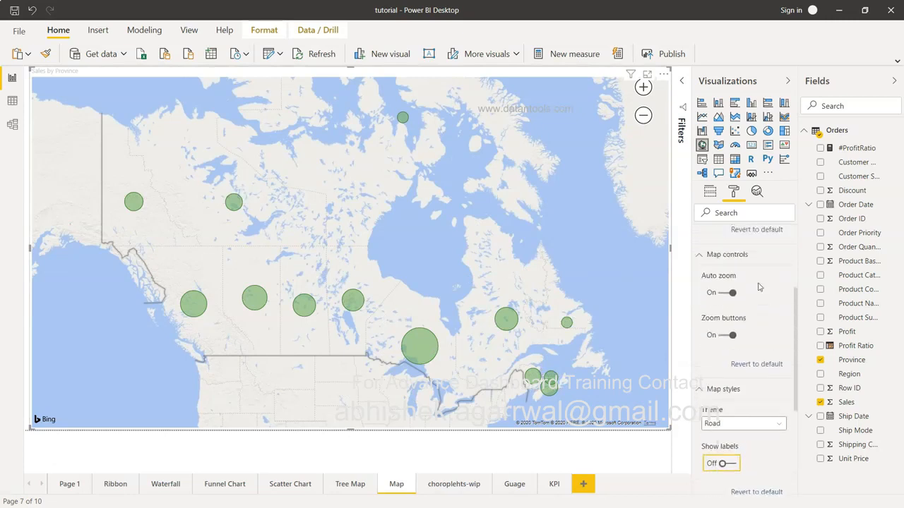
{"action": "scroll", "coordinate": [758, 287], "scroll_direction": "up", "scroll_amount": 3}
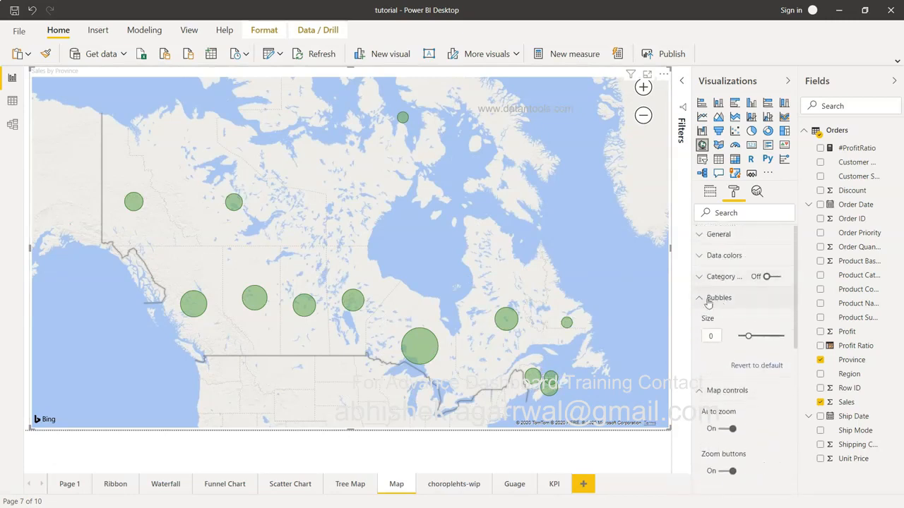
{"action": "left_click", "coordinate": [777, 277]}
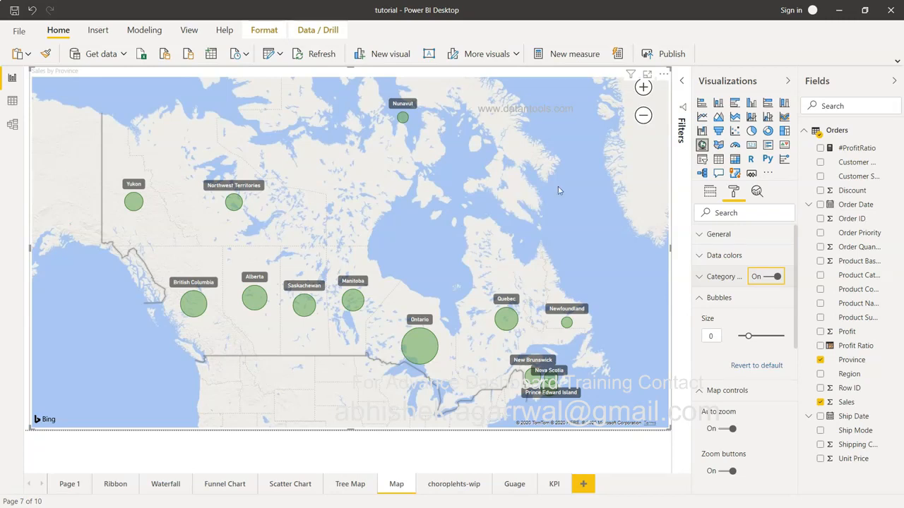
- Examine the map's heat map options, such as radius, units, transparency and gradient stops, and return to the field settings
{"action": "left_click", "coordinate": [704, 292]}
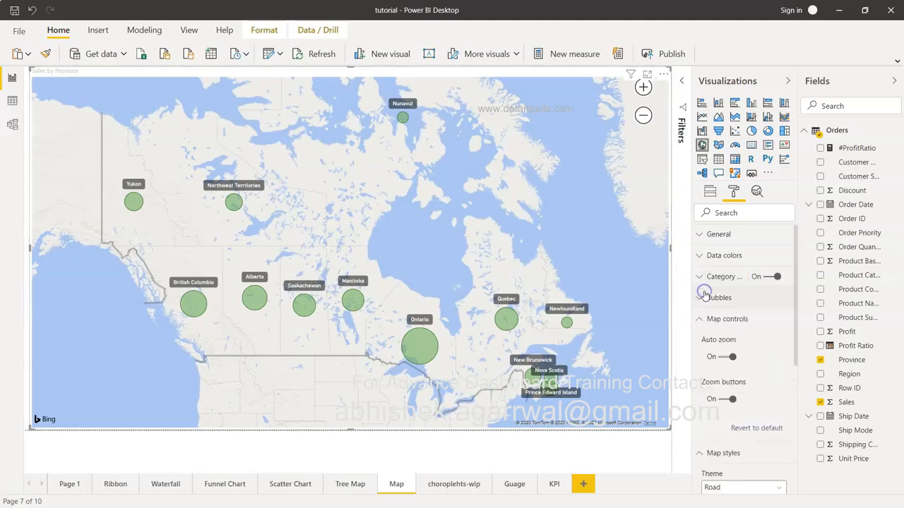
{"action": "left_click", "coordinate": [704, 318]}
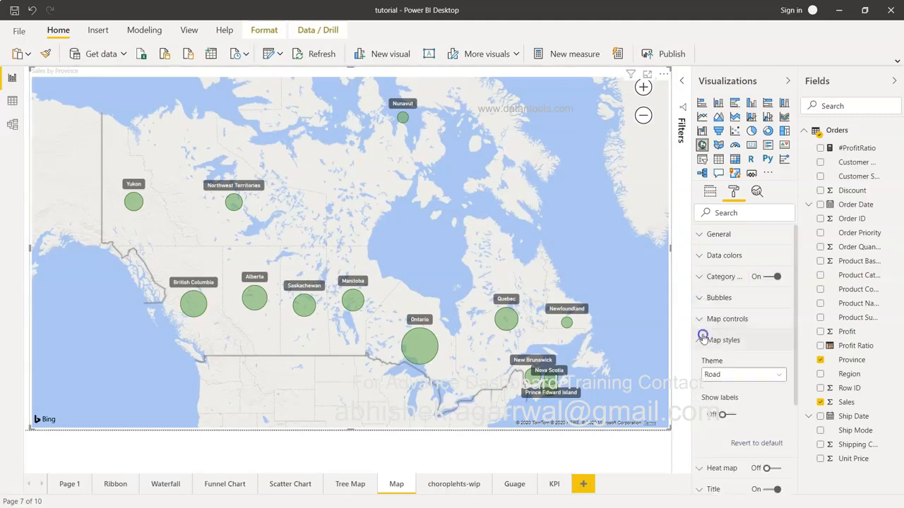
{"action": "left_click", "coordinate": [702, 337]}
{"action": "left_click", "coordinate": [701, 364]}
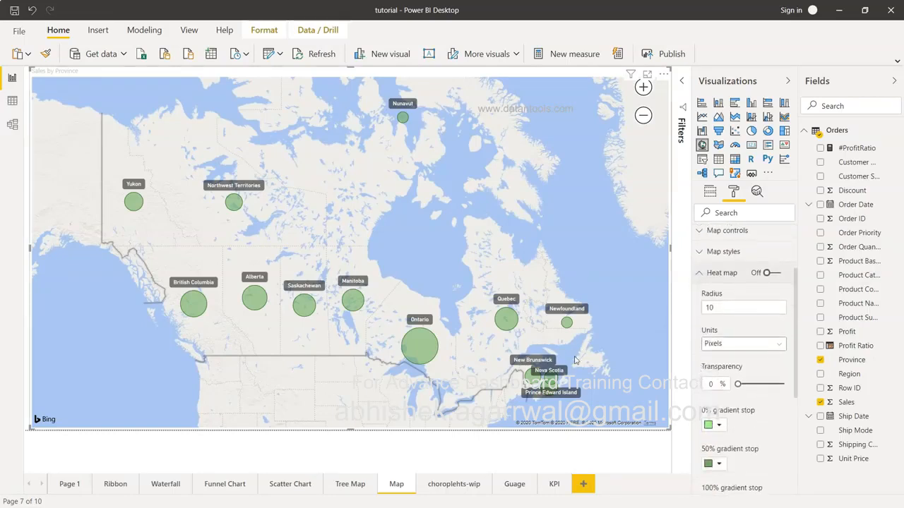
{"action": "left_click", "coordinate": [699, 274]}
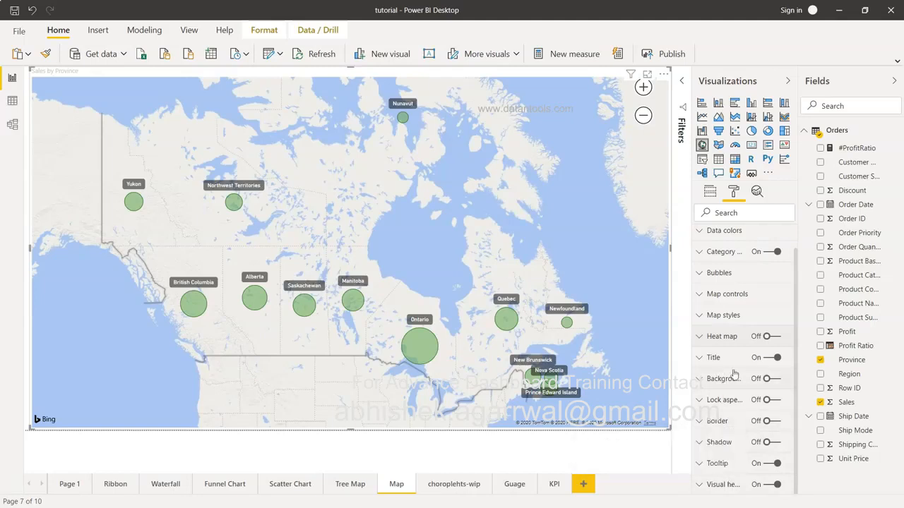
{"action": "scroll", "coordinate": [733, 395], "scroll_direction": "up", "scroll_amount": 1}
{"action": "left_click", "coordinate": [710, 192]}
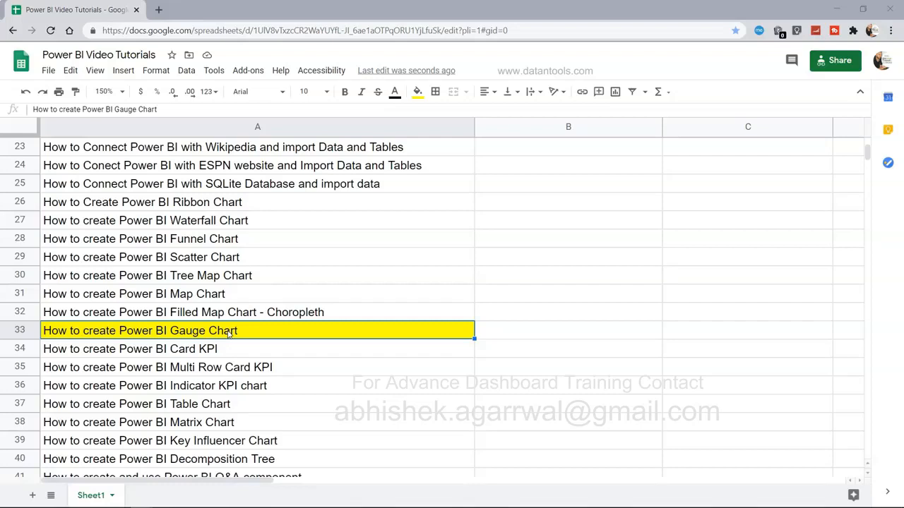
{"action": "scroll", "coordinate": [228, 334], "scroll_direction": "up", "scroll_amount": 6}
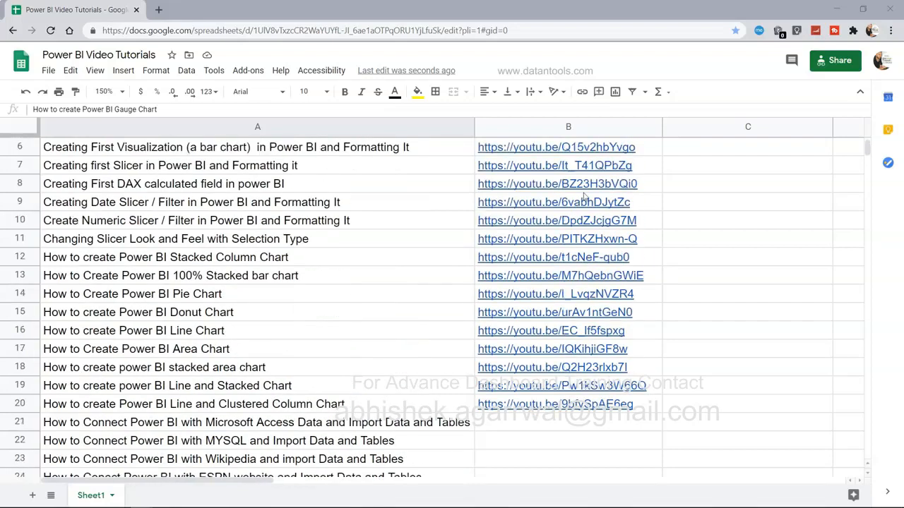
{"action": "scroll", "coordinate": [557, 313], "scroll_direction": "down", "scroll_amount": 6}
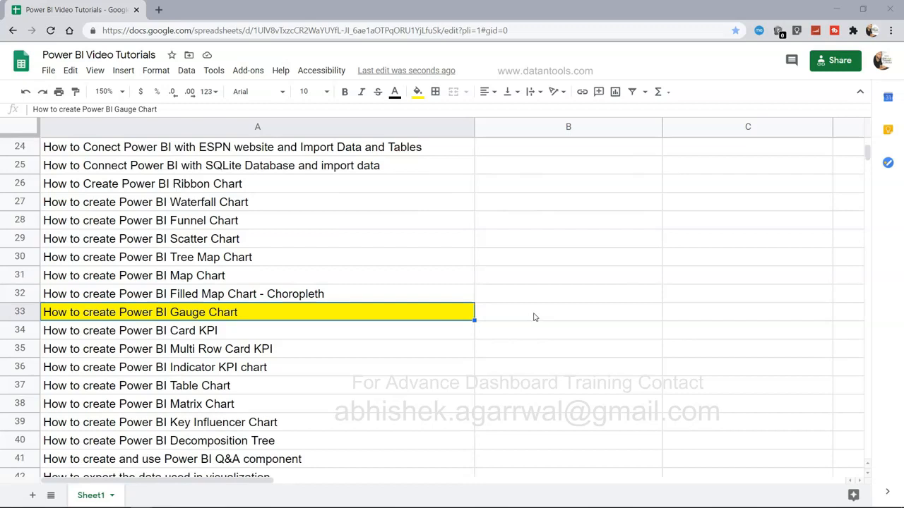
- Switch to Power BI Desktop, add a gauge visual to the Guage page and enlarge it to about 598 by 564
{"action": "key", "text": "alt+Tab"}
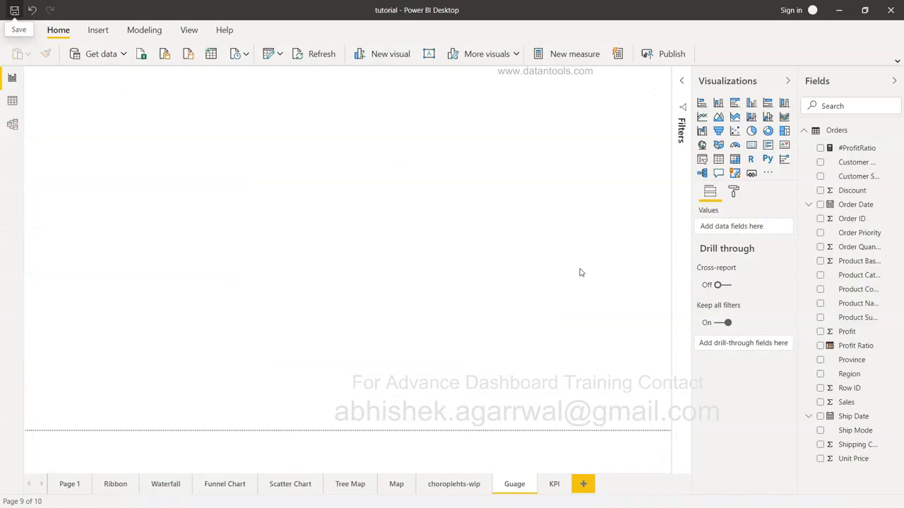
{"action": "left_click", "coordinate": [735, 145]}
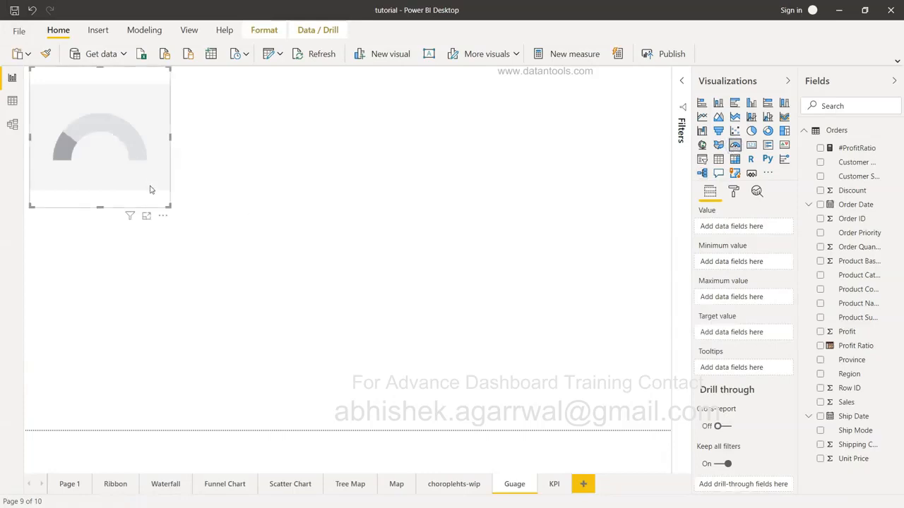
{"action": "left_click_drag", "start_coordinate": [169, 207], "coordinate": [329, 349]}
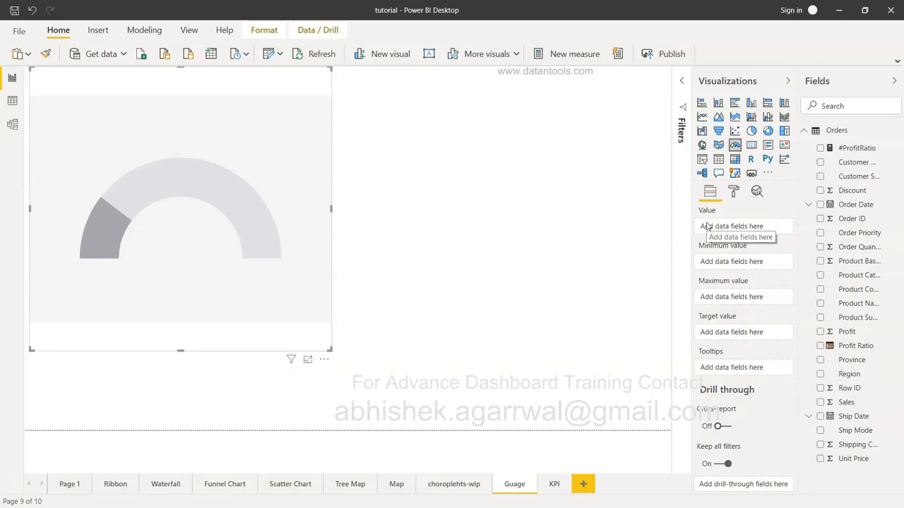
- Use Discount as the gauge's value and aggregate it as an average
{"action": "left_click_drag", "start_coordinate": [851, 191], "coordinate": [763, 227]}
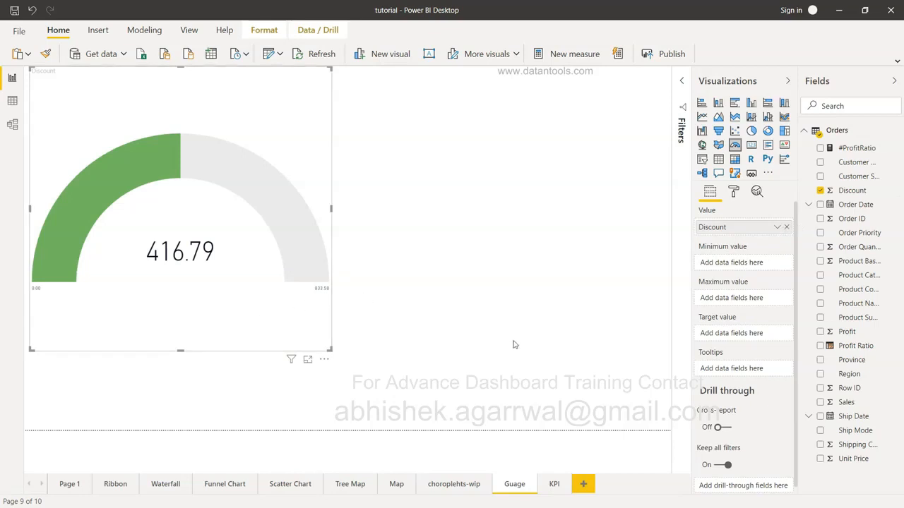
{"action": "left_click", "coordinate": [777, 227]}
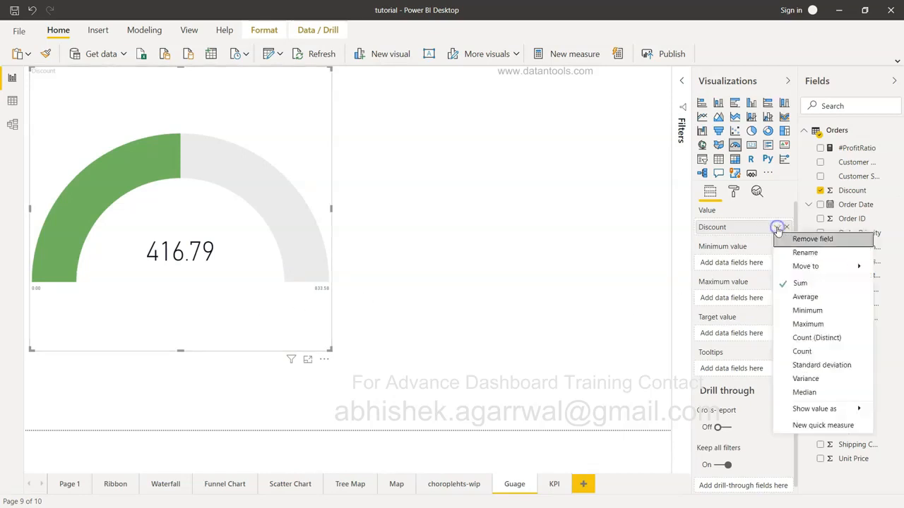
{"action": "left_click", "coordinate": [805, 298]}
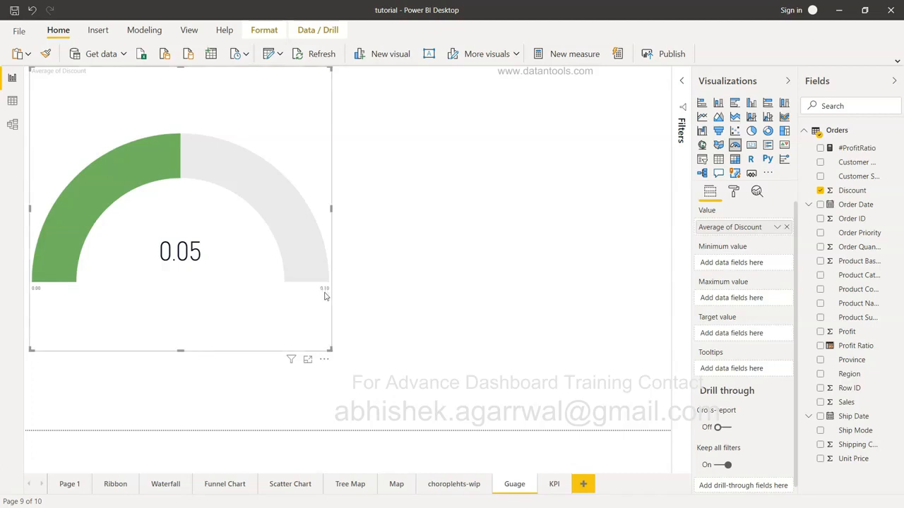
- Add a Product Category slicer as a separate visual beside the upper part of the gauge
{"action": "left_click", "coordinate": [586, 273]}
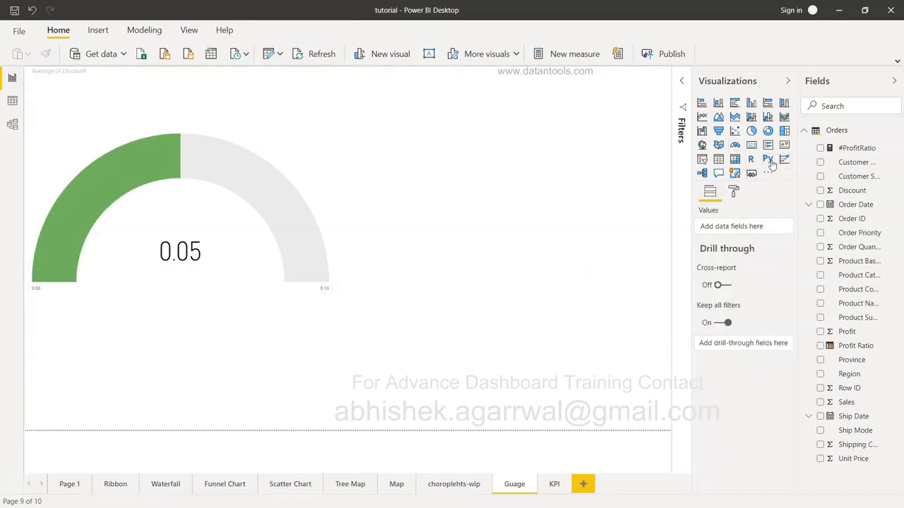
{"action": "left_click", "coordinate": [702, 161]}
{"action": "left_click_drag", "start_coordinate": [264, 373], "coordinate": [593, 149]}
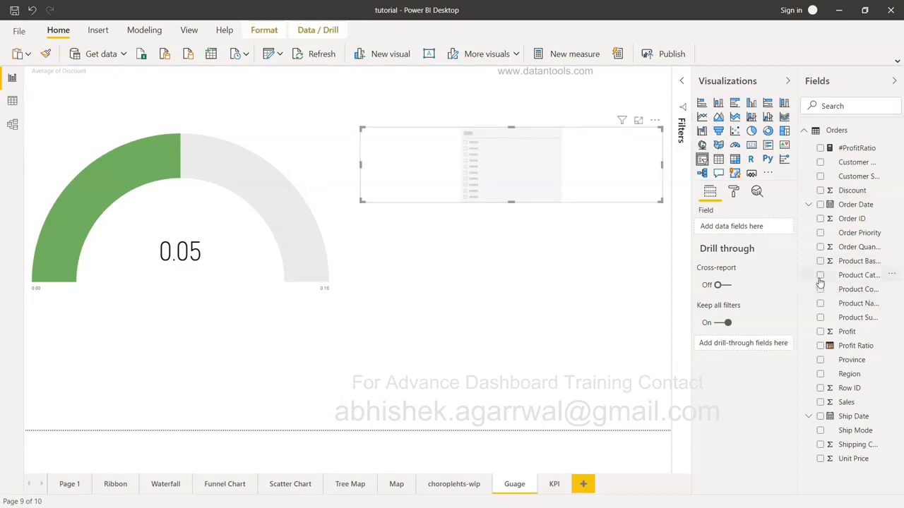
{"action": "left_click", "coordinate": [820, 276]}
- Try the slicer on Furniture and Office Supplies, and leave it filtering by Technology
{"action": "left_click", "coordinate": [371, 154]}
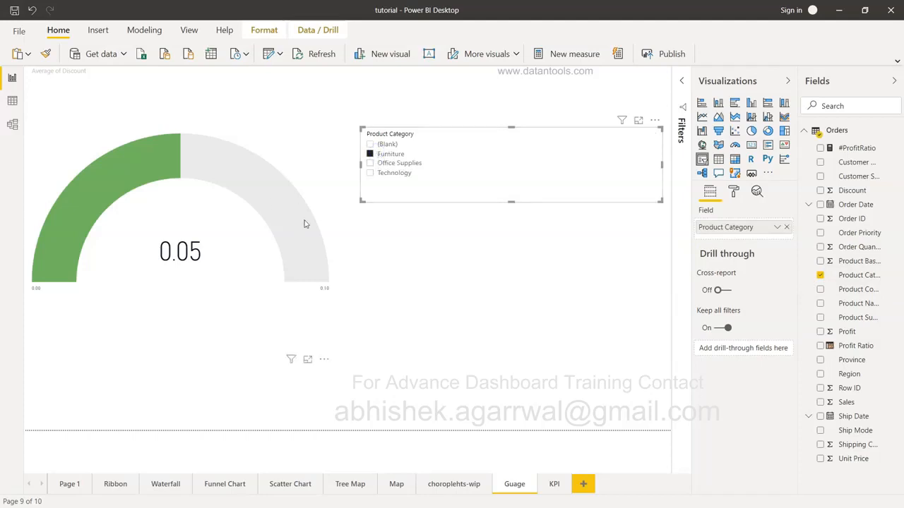
{"action": "left_click", "coordinate": [400, 165]}
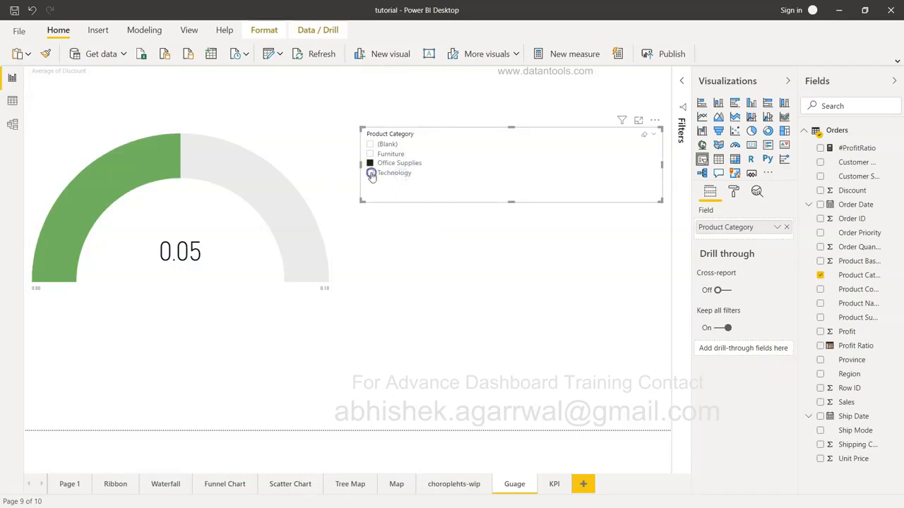
{"action": "left_click", "coordinate": [369, 173]}
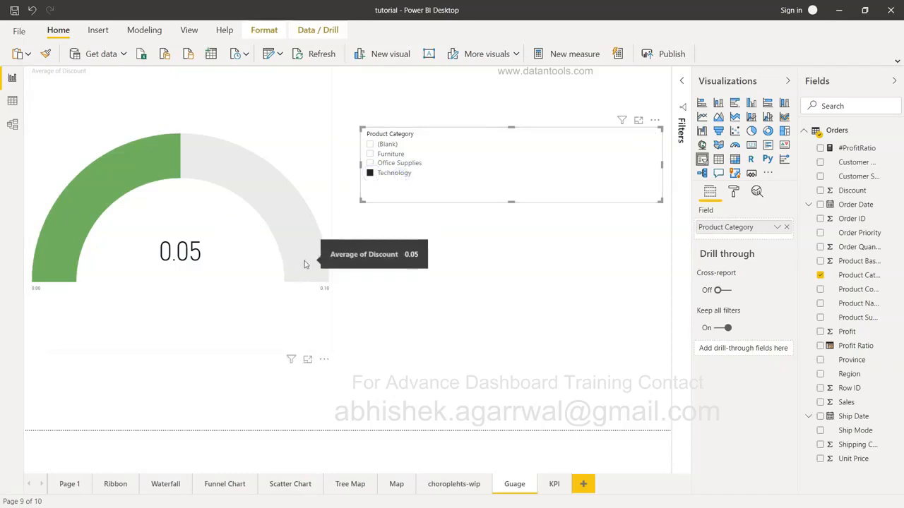
- Assign Discount as the gauge's minimum value, aggregated as Minimum
{"action": "left_click", "coordinate": [299, 314]}
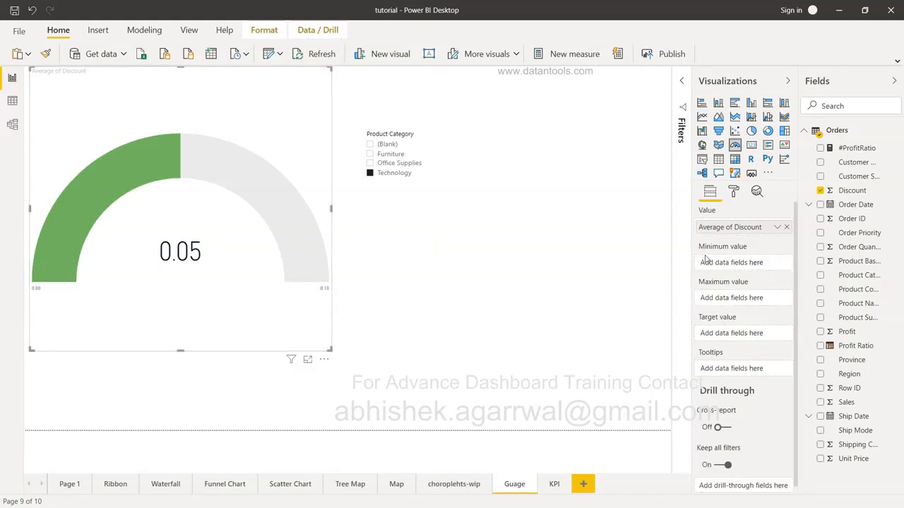
{"action": "left_click_drag", "start_coordinate": [868, 190], "coordinate": [759, 266]}
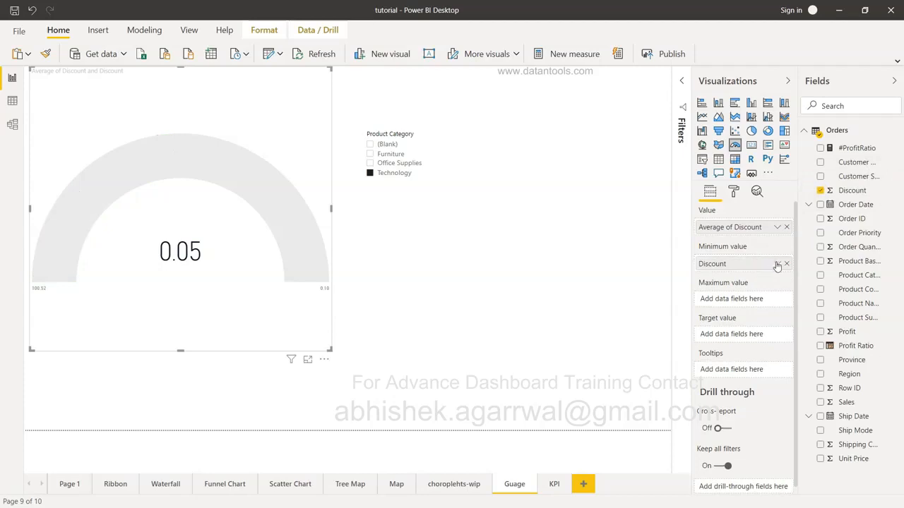
{"action": "left_click", "coordinate": [777, 265]}
{"action": "left_click", "coordinate": [802, 346]}
- Assign Discount as the gauge's maximum value, aggregated as Maximum
{"action": "left_click_drag", "start_coordinate": [852, 189], "coordinate": [748, 304]}
{"action": "left_click", "coordinate": [777, 300]}
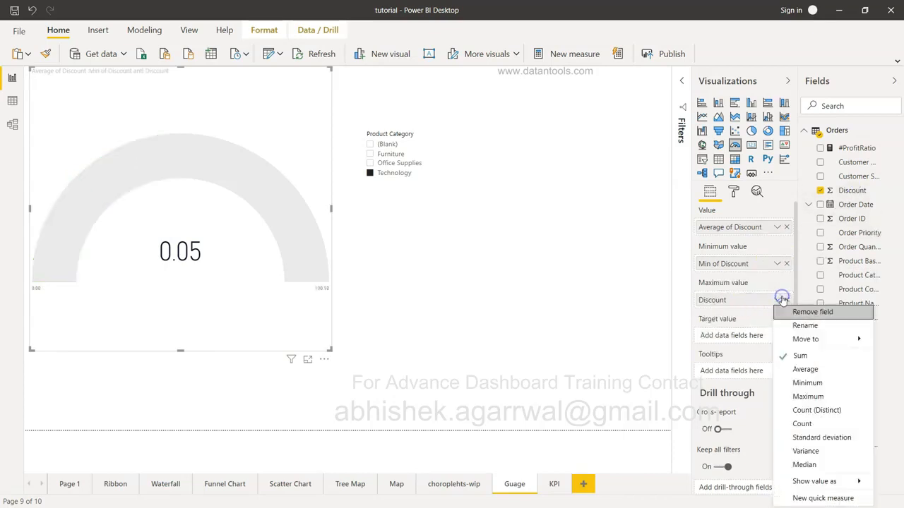
{"action": "left_click", "coordinate": [807, 397]}
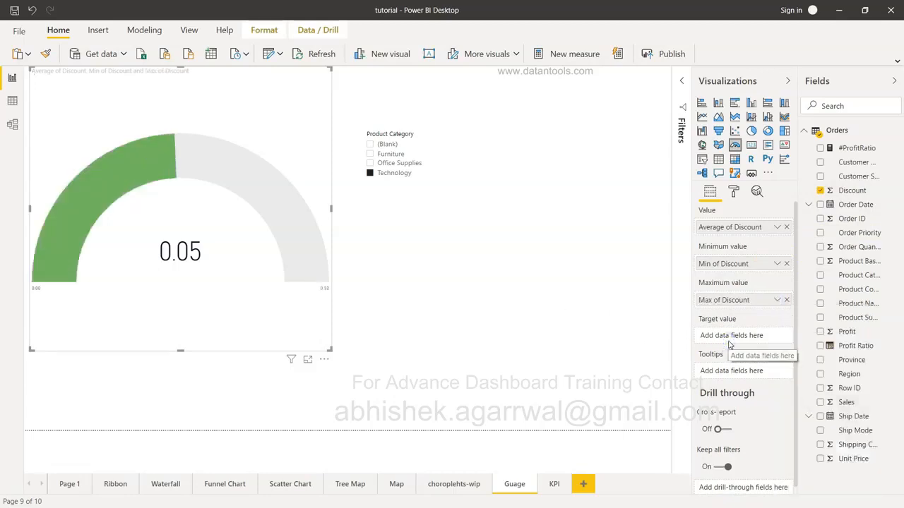
- Assign Discount as the gauge's target value, aggregated as Median, and inspect the target marker
{"action": "left_click_drag", "start_coordinate": [854, 190], "coordinate": [751, 335]}
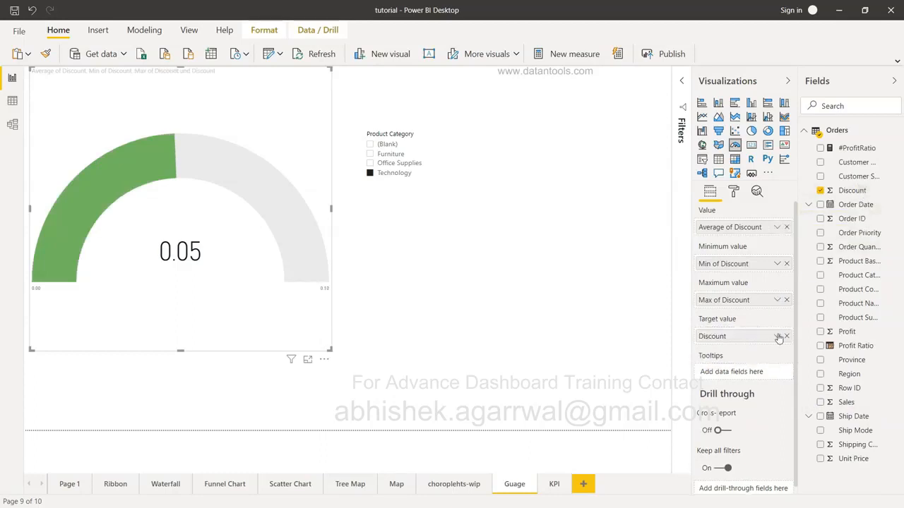
{"action": "left_click", "coordinate": [779, 337]}
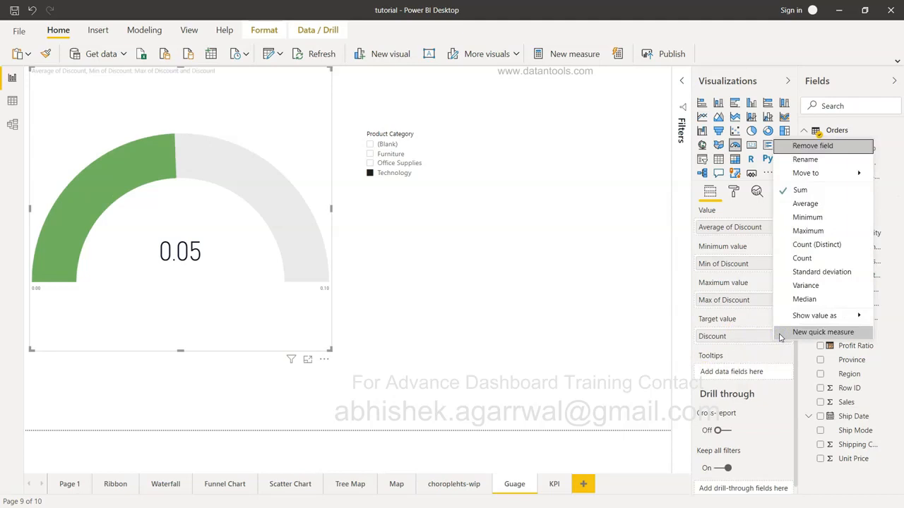
{"action": "left_click", "coordinate": [805, 299]}
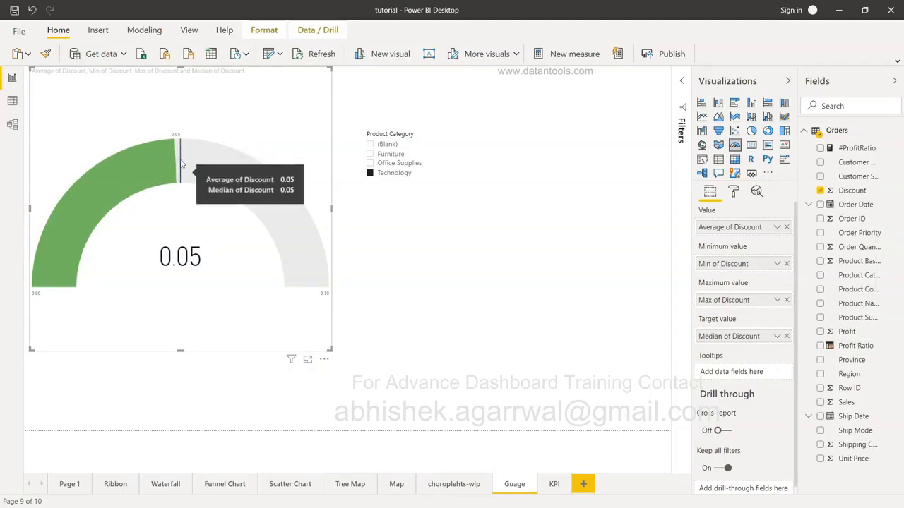
{"action": "mouse_move", "coordinate": [170, 163]}
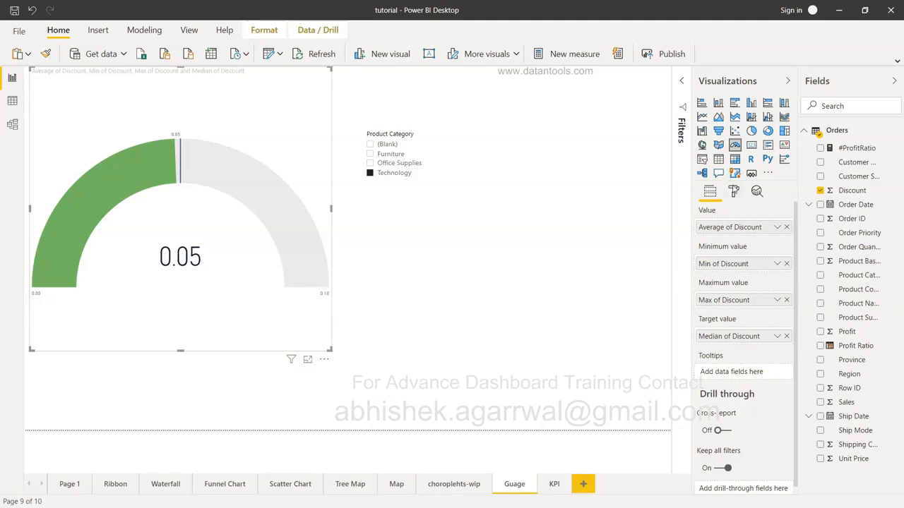
- Examine the gauge's formatting options for gauge axis, data labels, data colors and general position and size
{"action": "left_click", "coordinate": [732, 189]}
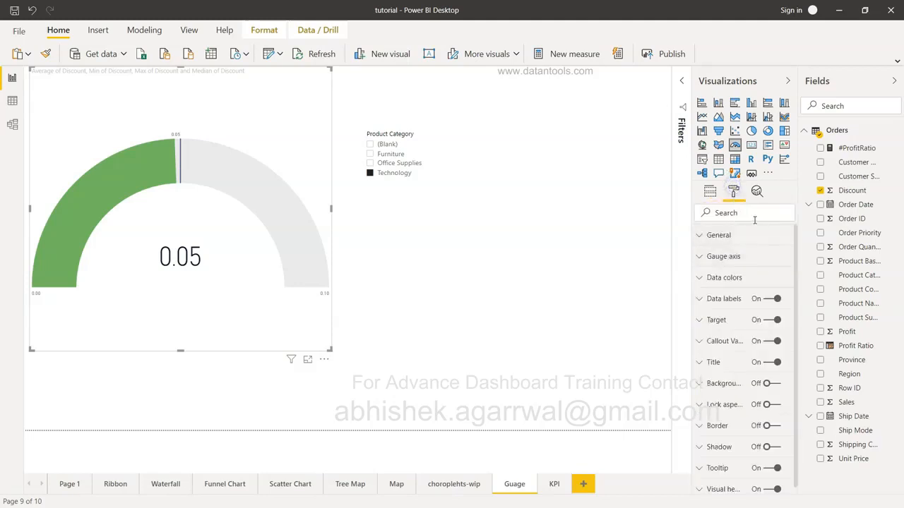
{"action": "left_click", "coordinate": [706, 262]}
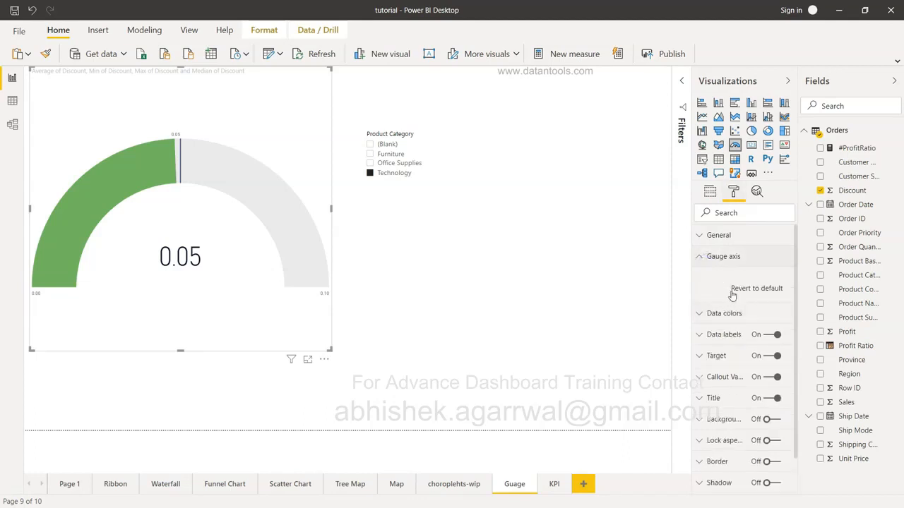
{"action": "left_click", "coordinate": [704, 256]}
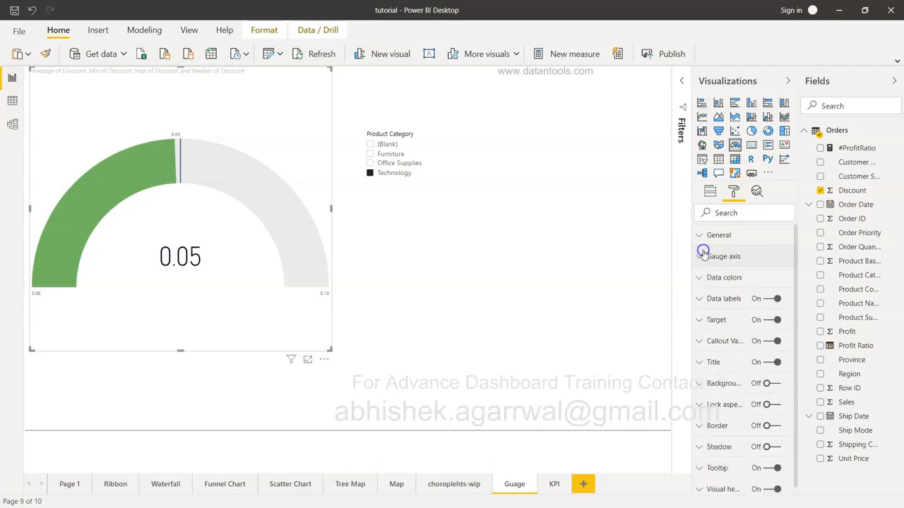
{"action": "left_click", "coordinate": [704, 298]}
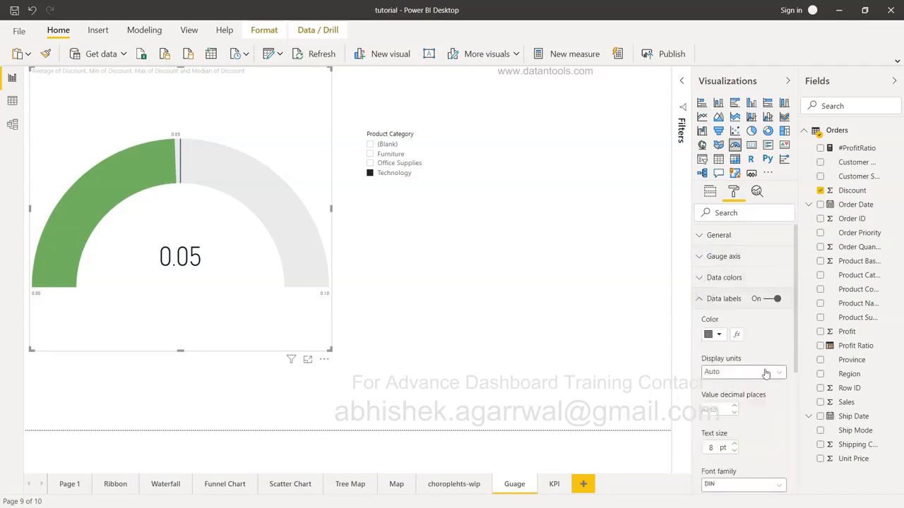
{"action": "scroll", "coordinate": [765, 374], "scroll_direction": "down", "scroll_amount": 3}
{"action": "scroll", "coordinate": [766, 374], "scroll_direction": "up", "scroll_amount": 1}
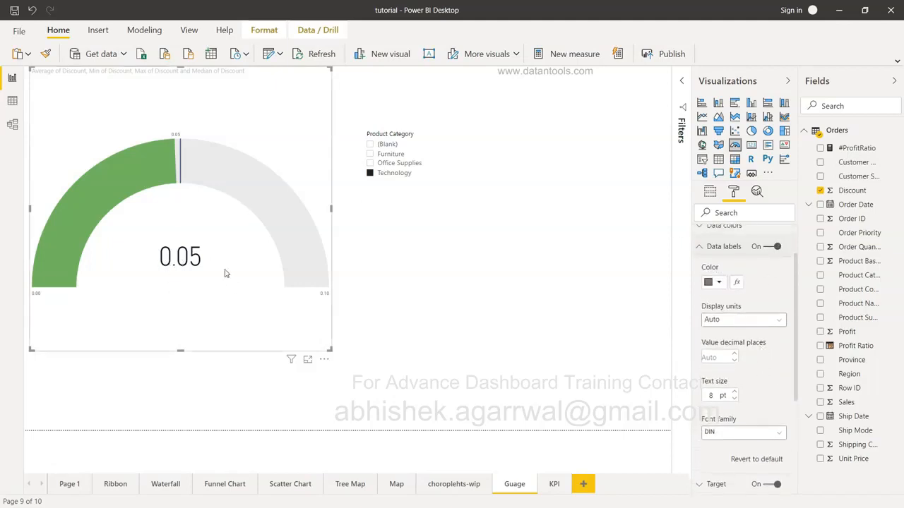
{"action": "scroll", "coordinate": [761, 361], "scroll_direction": "up", "scroll_amount": 2}
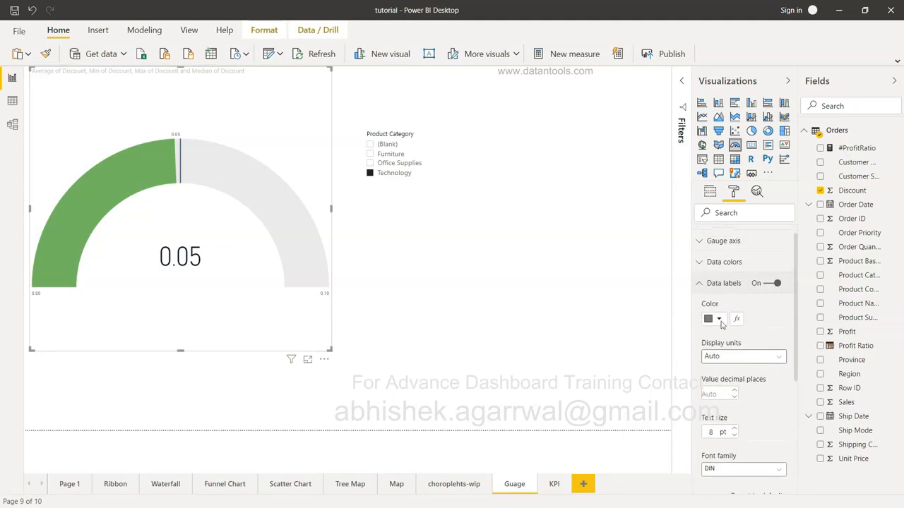
{"action": "left_click", "coordinate": [699, 261]}
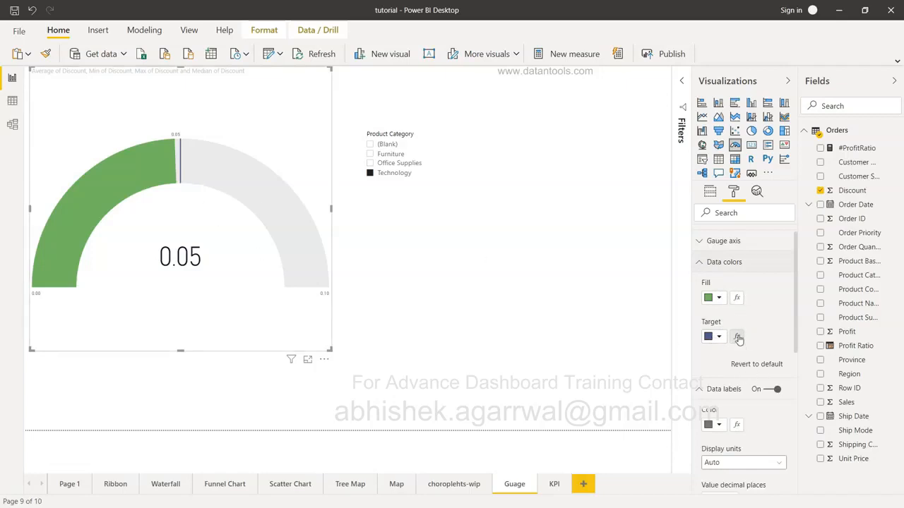
{"action": "scroll", "coordinate": [735, 314], "scroll_direction": "up", "scroll_amount": 1}
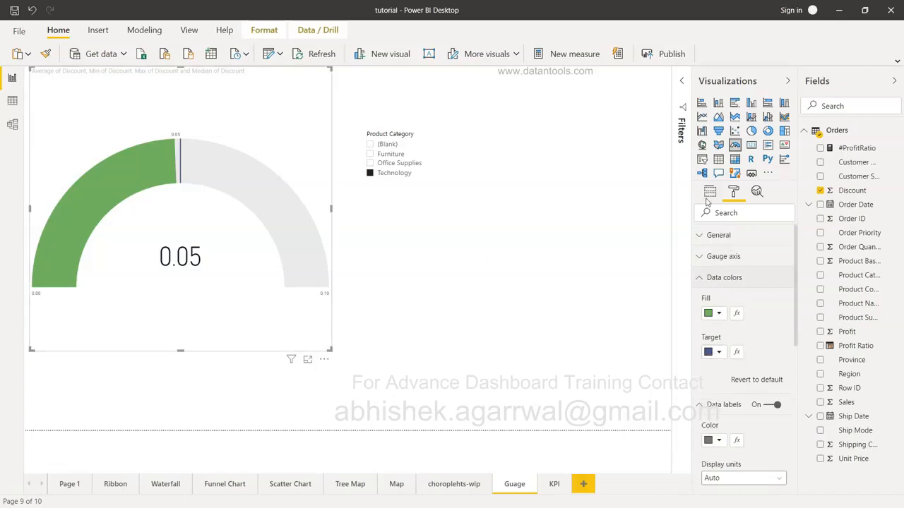
{"action": "left_click", "coordinate": [704, 237]}
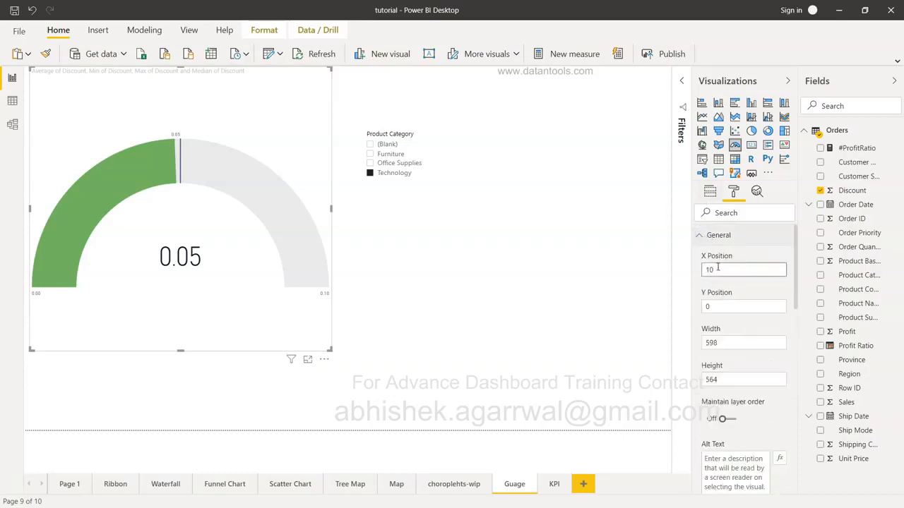
{"action": "left_click", "coordinate": [724, 309]}
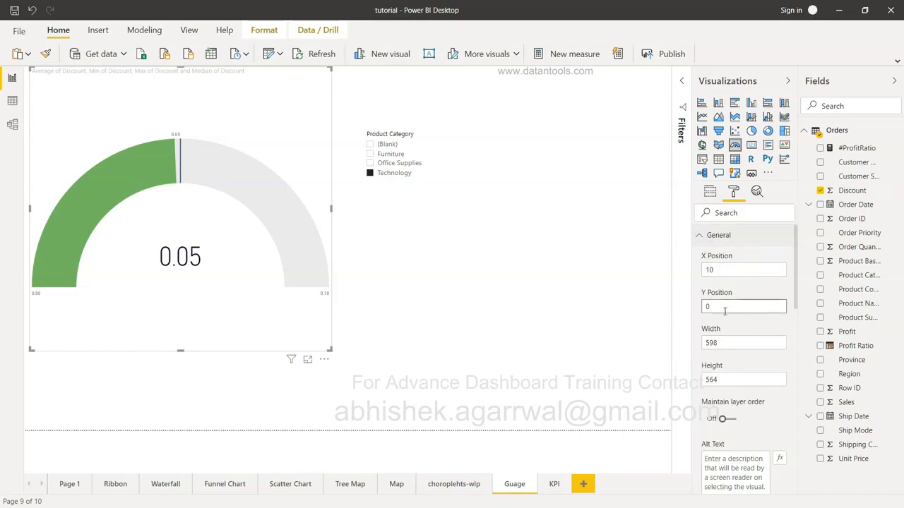
- Remove the Discount fields from the gauge's minimum, maximum and target values, keeping only the average value
{"action": "left_click", "coordinate": [710, 192]}
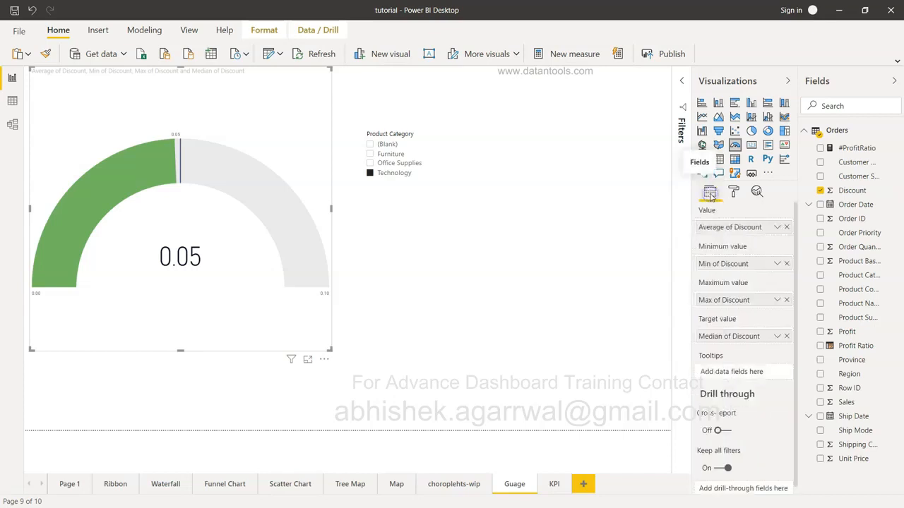
{"action": "left_click", "coordinate": [788, 263]}
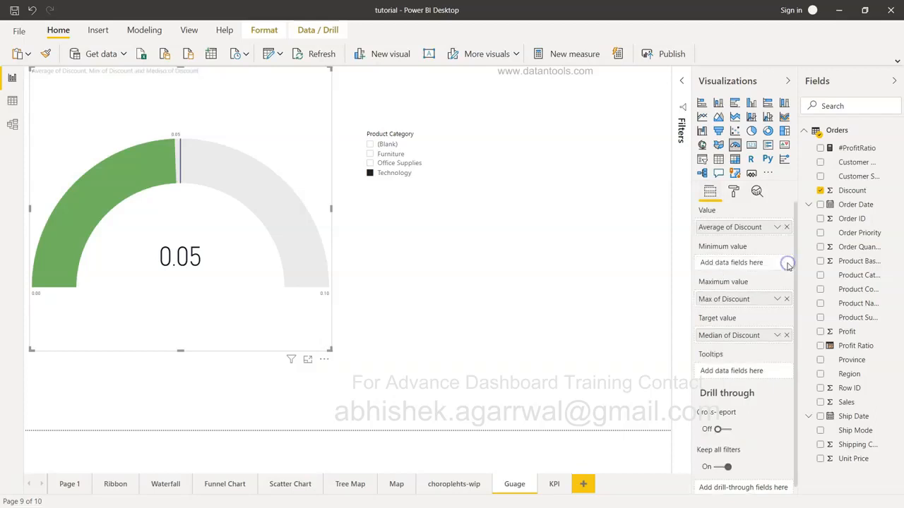
{"action": "left_click", "coordinate": [786, 299]}
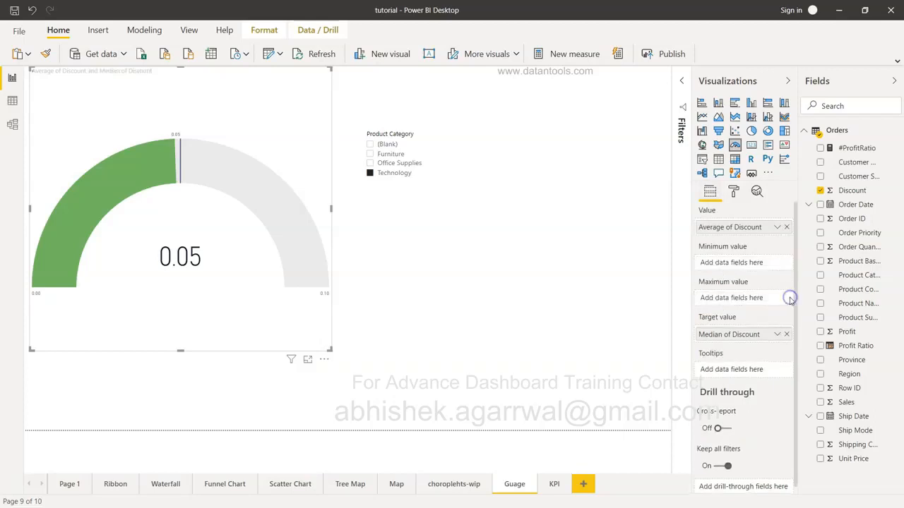
{"action": "left_click", "coordinate": [786, 335]}
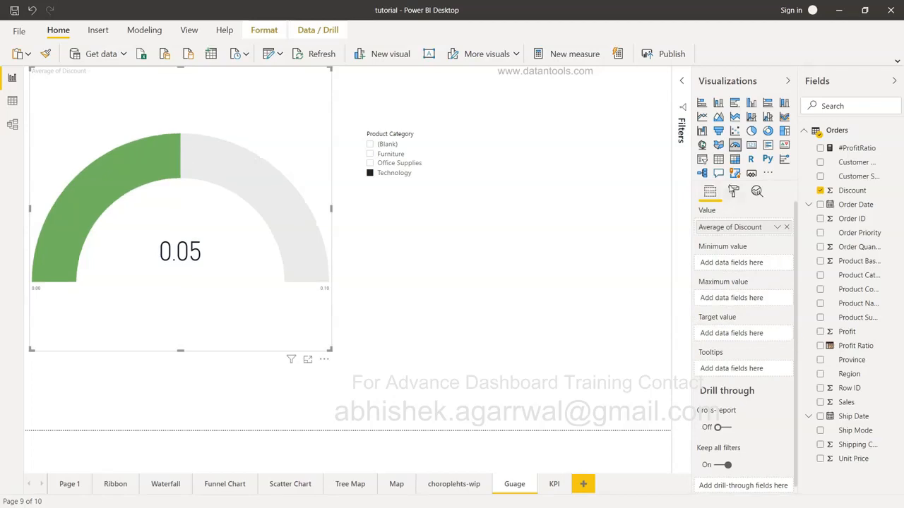
- Set the gauge axis to a minimum of 0, a maximum of .20 and a target of .10
{"action": "left_click", "coordinate": [734, 194]}
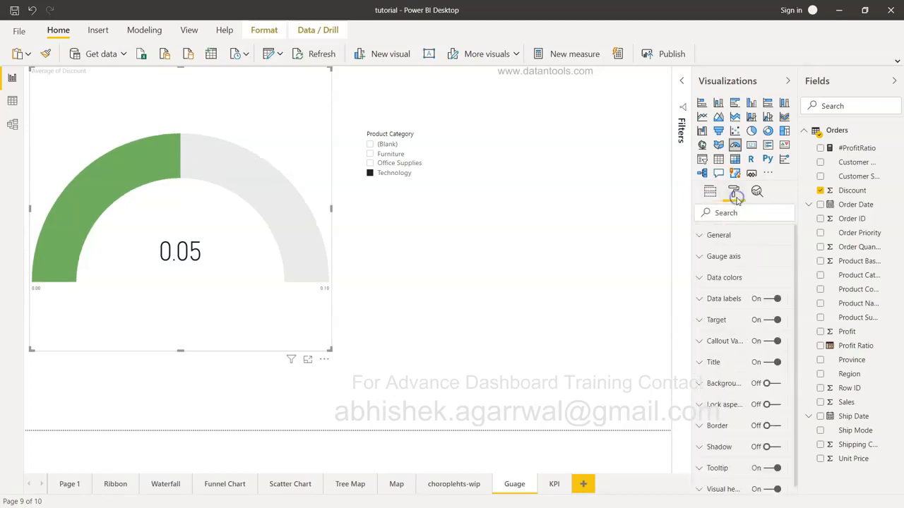
{"action": "left_click", "coordinate": [707, 258]}
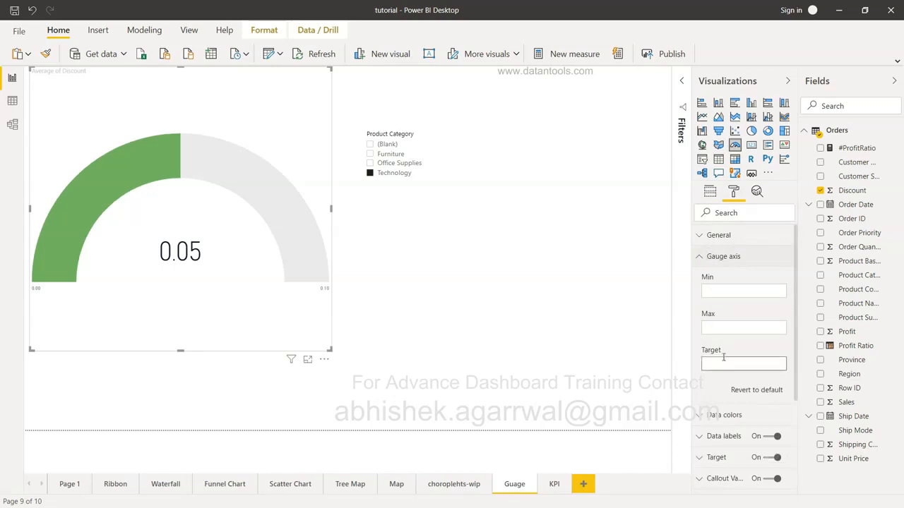
{"action": "left_click", "coordinate": [729, 290]}
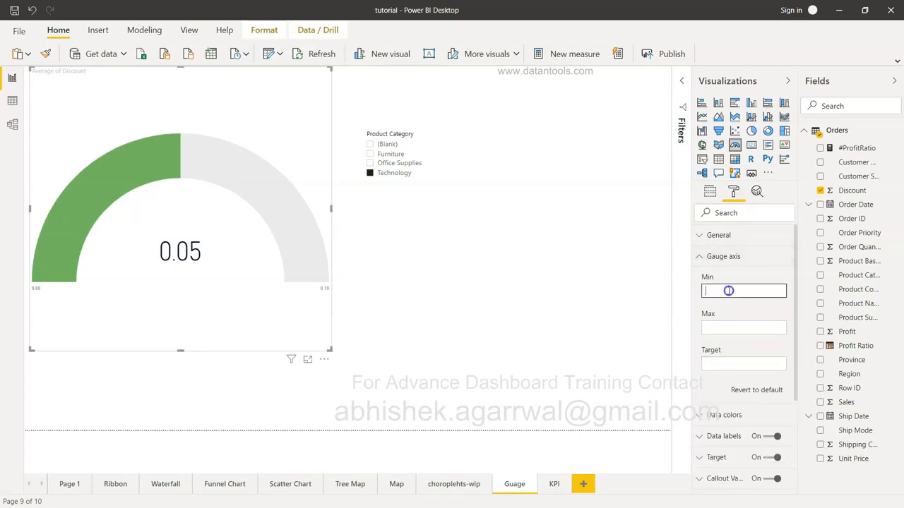
{"action": "type", "text": "0"}
{"action": "key", "text": "Tab"}
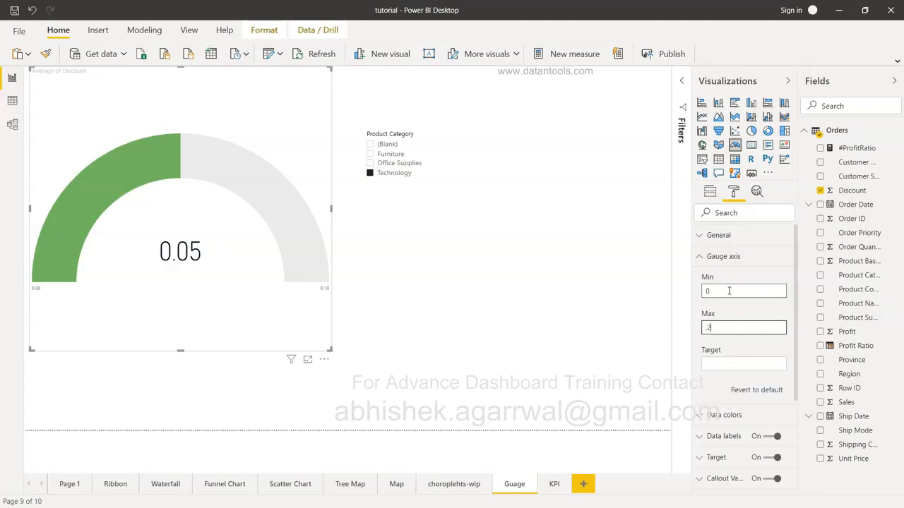
{"action": "type", "text": ".20"}
{"action": "key", "text": "Tab"}
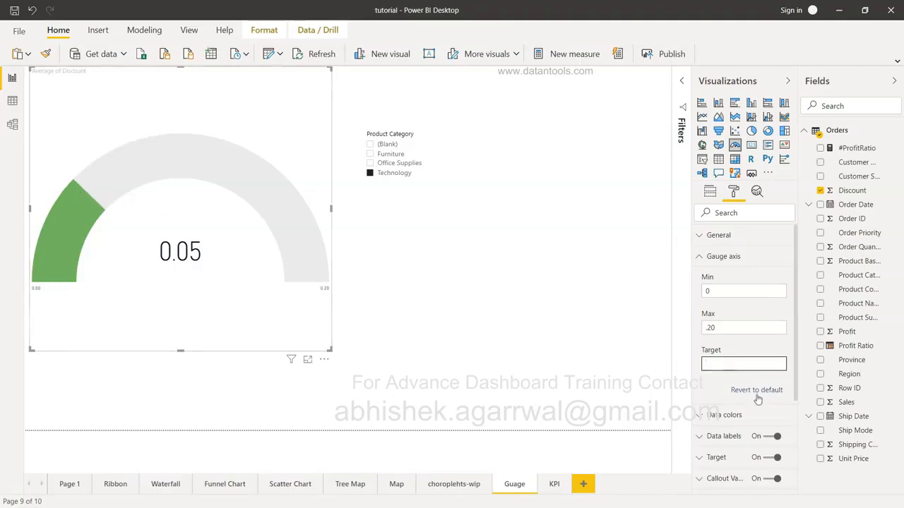
{"action": "type", "text": ".10"}
{"action": "key", "text": "Tab"}
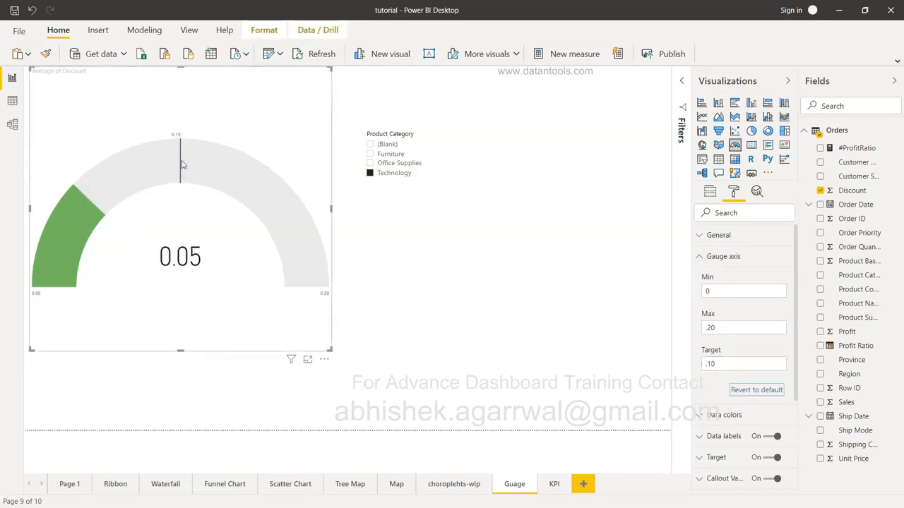
{"action": "mouse_move", "coordinate": [181, 164]}
- Examine the gauge's value fields, gauge axis settings and target formatting options, including color, display units, text size and font
{"action": "left_click", "coordinate": [710, 191]}
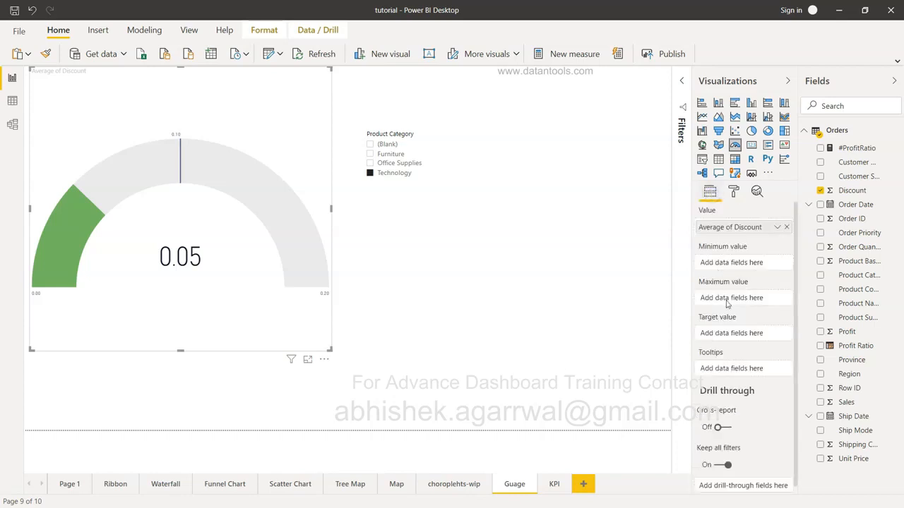
{"action": "left_click", "coordinate": [732, 194]}
{"action": "left_click", "coordinate": [730, 257]}
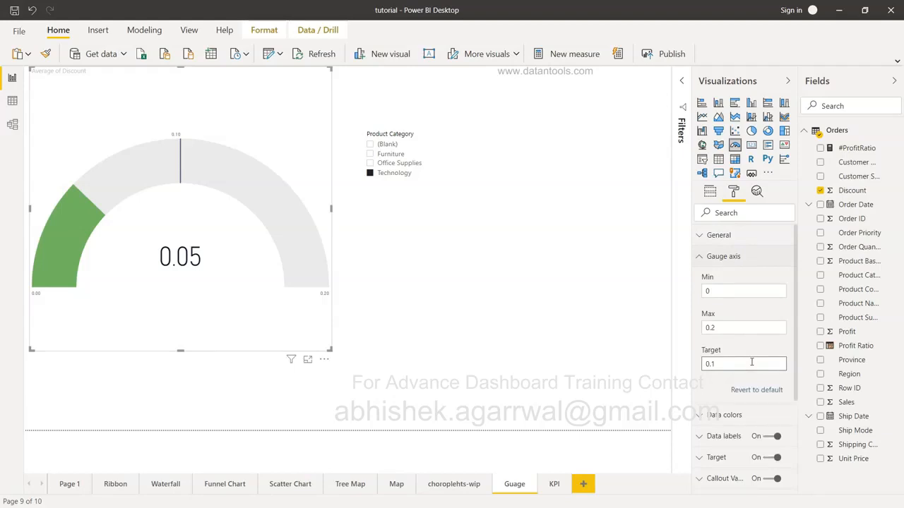
{"action": "scroll", "coordinate": [751, 362], "scroll_direction": "down", "scroll_amount": 2}
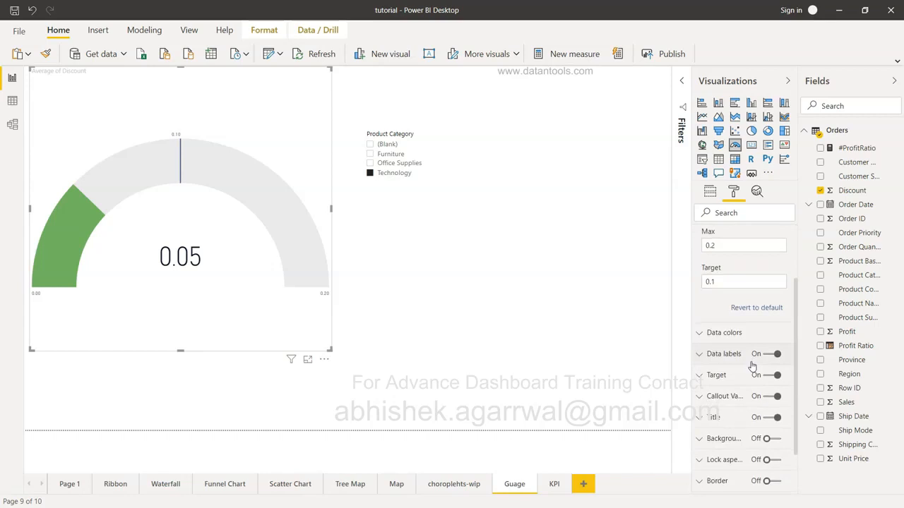
{"action": "left_click", "coordinate": [703, 376]}
{"action": "scroll", "coordinate": [734, 368], "scroll_direction": "down", "scroll_amount": 3}
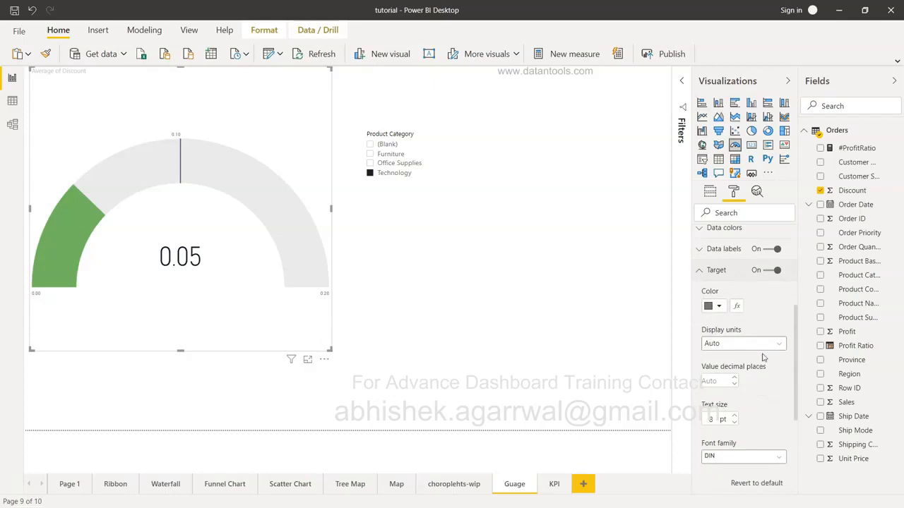
{"action": "scroll", "coordinate": [764, 364], "scroll_direction": "down", "scroll_amount": 4}
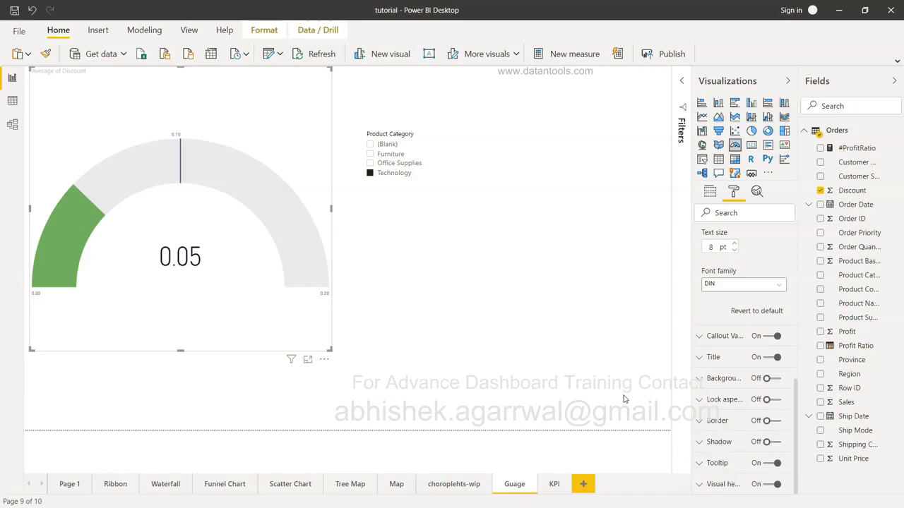
{"action": "left_click", "coordinate": [565, 373]}
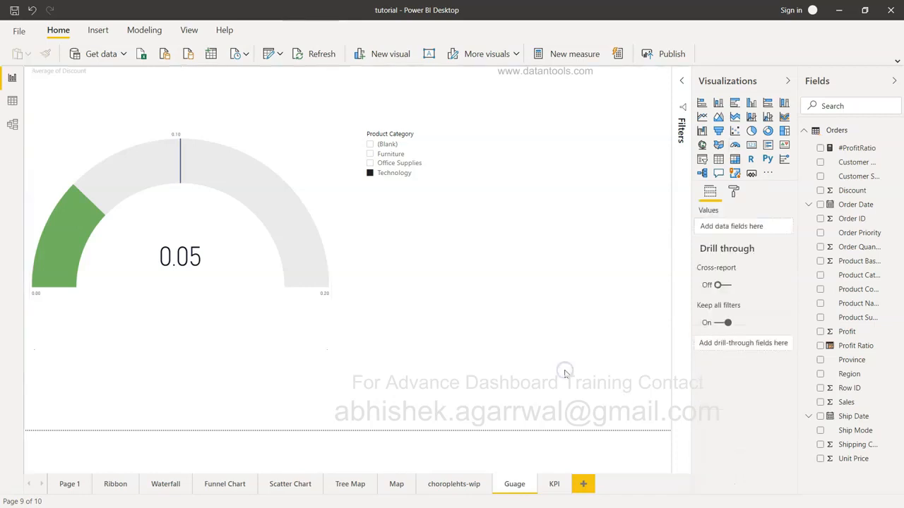
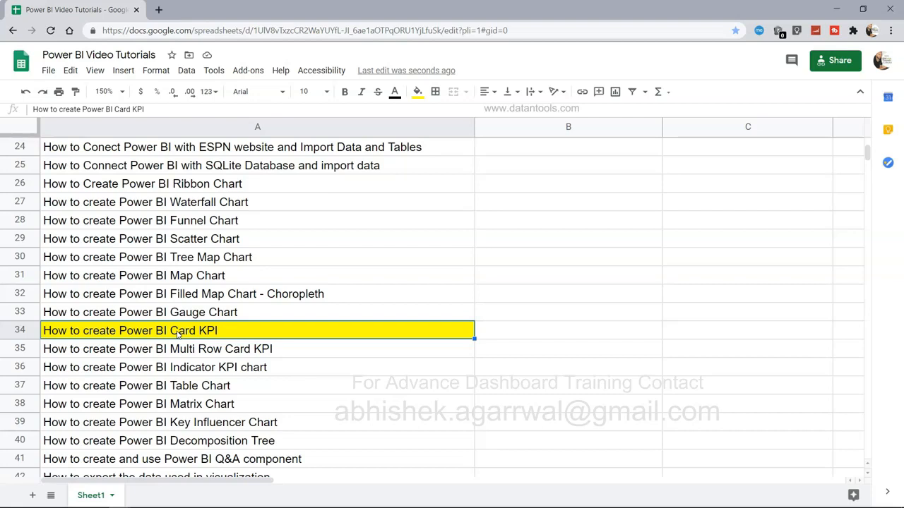
{"action": "scroll", "coordinate": [178, 335], "scroll_direction": "up", "scroll_amount": 3}
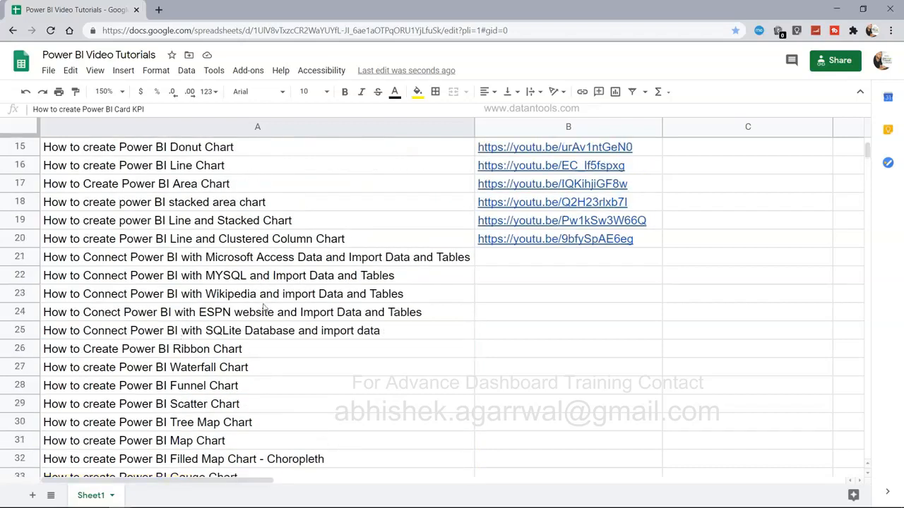
{"action": "scroll", "coordinate": [401, 371], "scroll_direction": "down", "scroll_amount": 3}
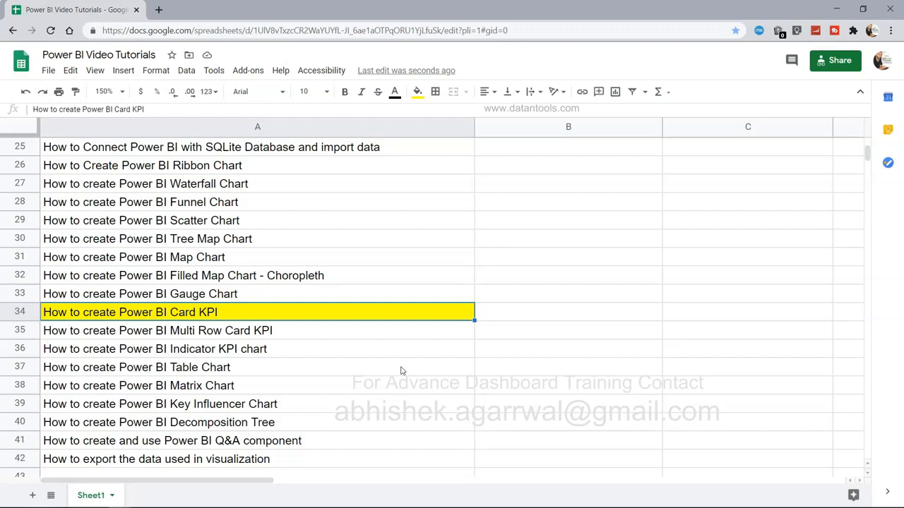
- Switch to Power BI Desktop and add a Card visual showing Sales to the KPI page
{"action": "key", "text": "alt+Tab"}
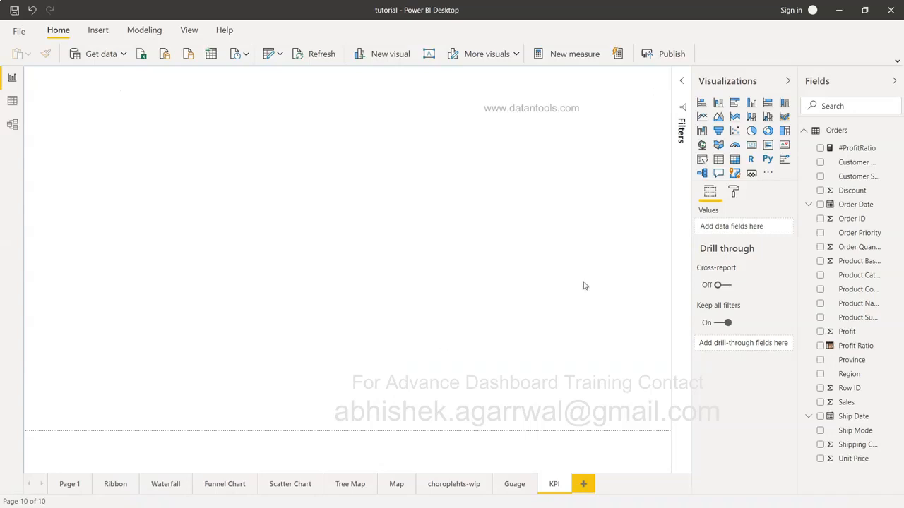
{"action": "left_click", "coordinate": [751, 145]}
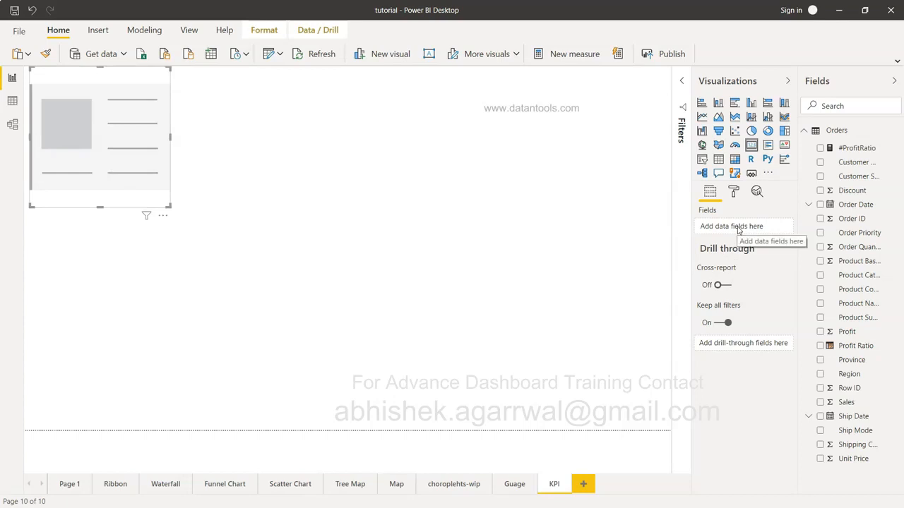
{"action": "left_click", "coordinate": [820, 402]}
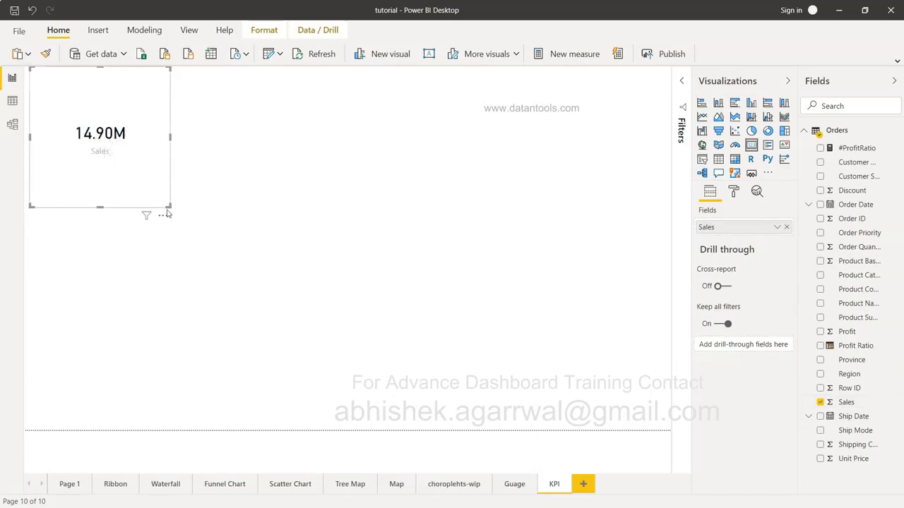
- Shrink the Sales card to fit its value and place it near the upper-left corner of the report page
{"action": "left_click_drag", "start_coordinate": [170, 206], "coordinate": [264, 320]}
{"action": "left_click_drag", "start_coordinate": [235, 292], "coordinate": [139, 146]}
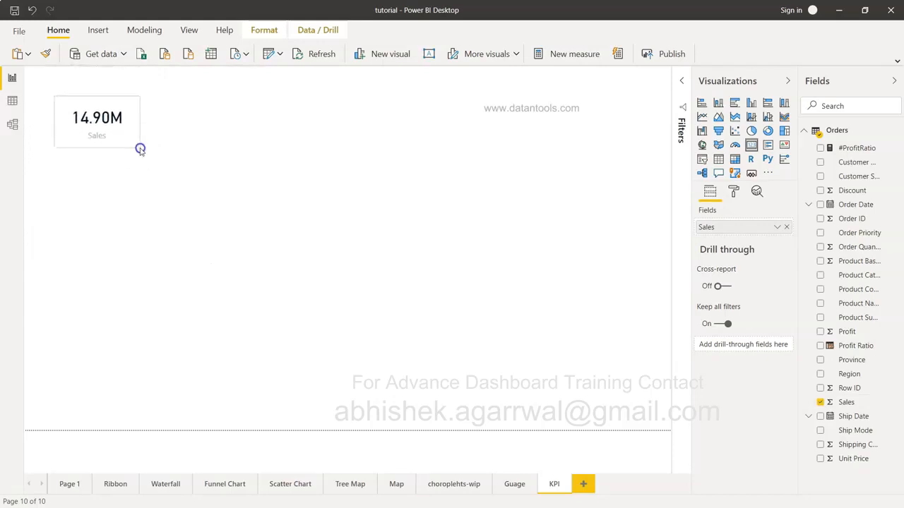
{"action": "left_click", "coordinate": [217, 233]}
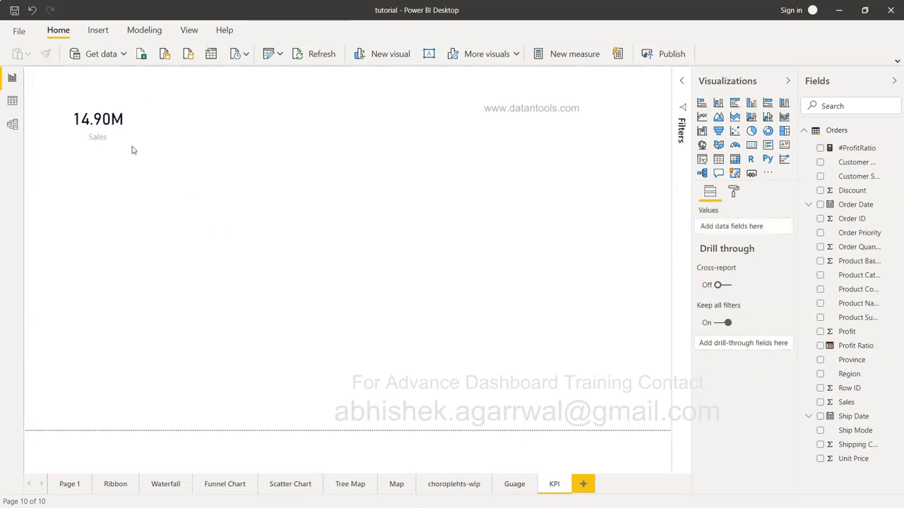
- Add a second Card visual showing Profit and place it beside the Sales card, in the same row
{"action": "left_click", "coordinate": [752, 145]}
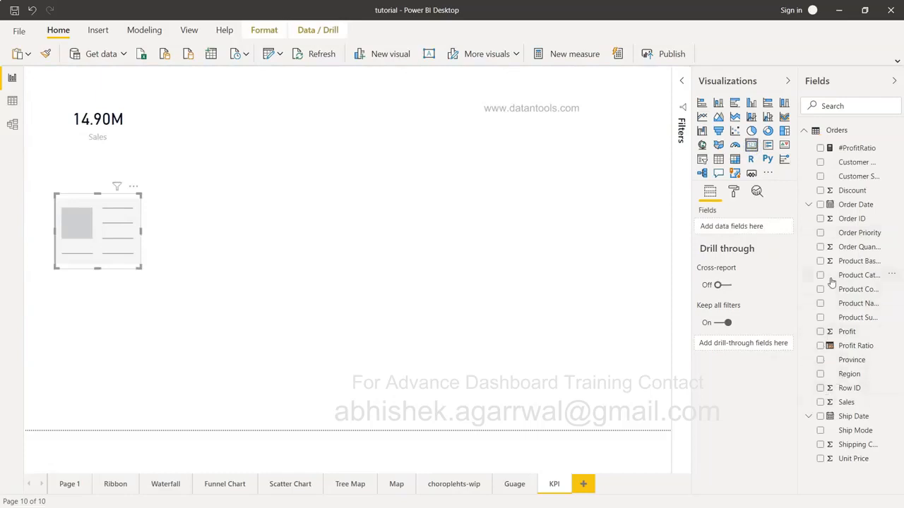
{"action": "left_click", "coordinate": [819, 332]}
{"action": "left_click_drag", "start_coordinate": [120, 236], "coordinate": [221, 139]}
{"action": "left_click", "coordinate": [294, 257]}
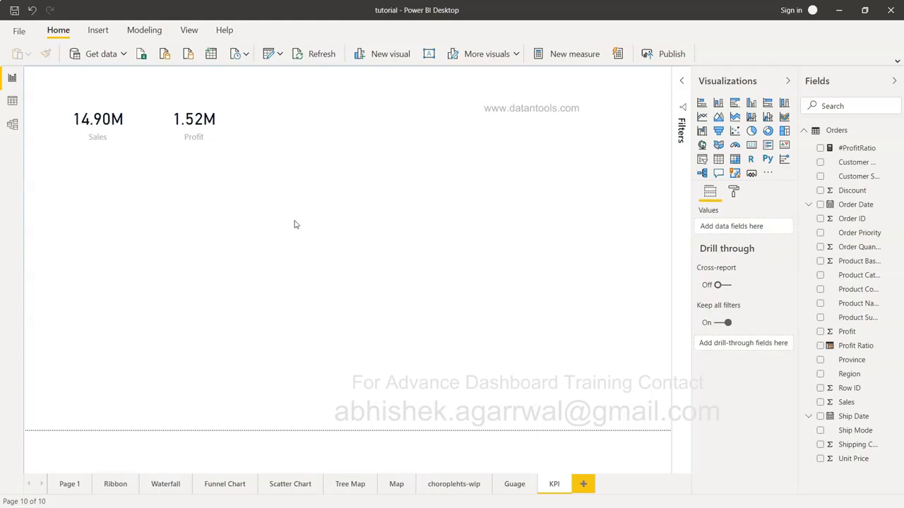
- Try theme green for the Sales card's data label, and set its color to dark gray instead
{"action": "left_click", "coordinate": [88, 123]}
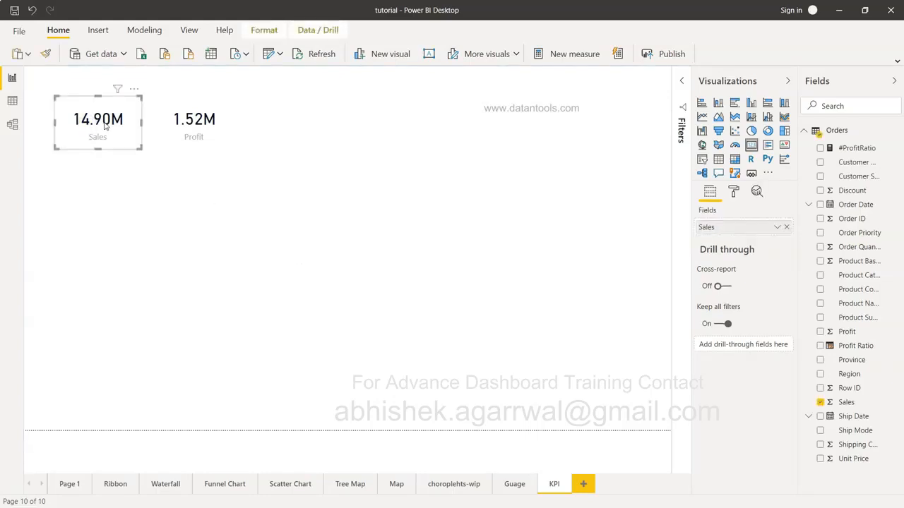
{"action": "left_click", "coordinate": [735, 193]}
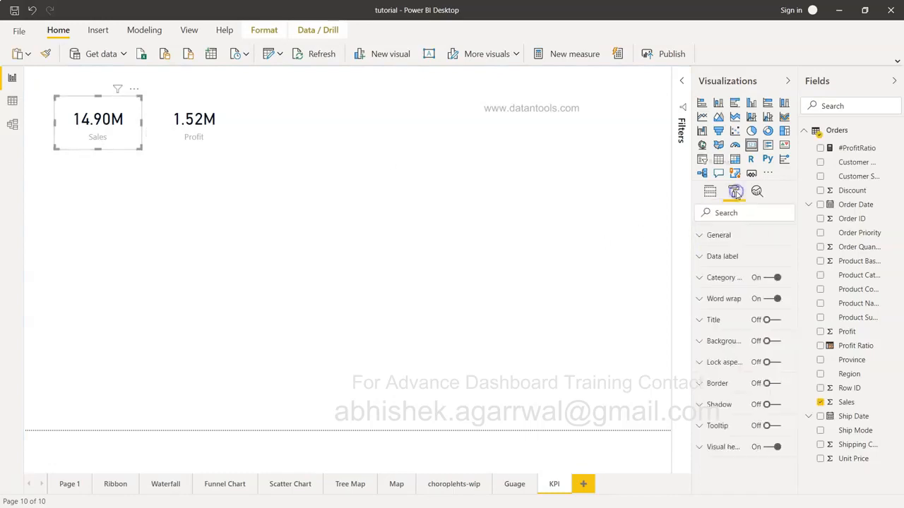
{"action": "left_click", "coordinate": [732, 256]}
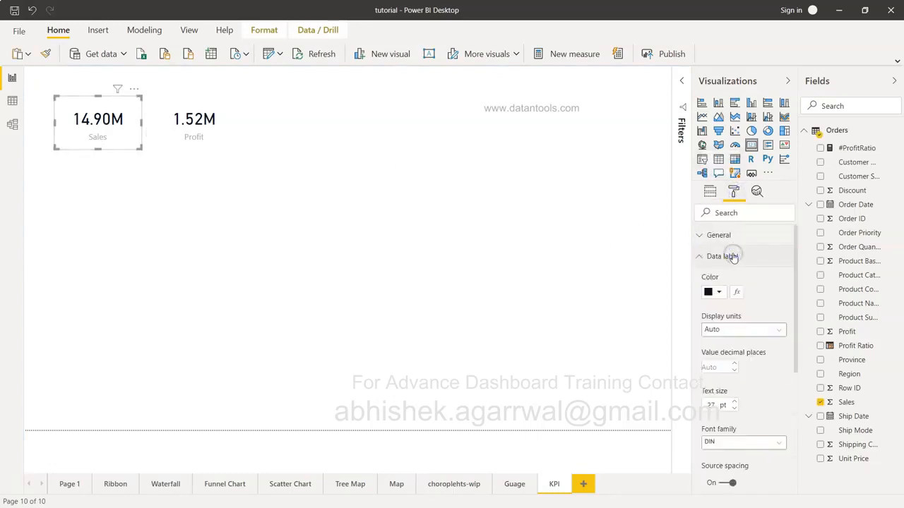
{"action": "left_click", "coordinate": [721, 295]}
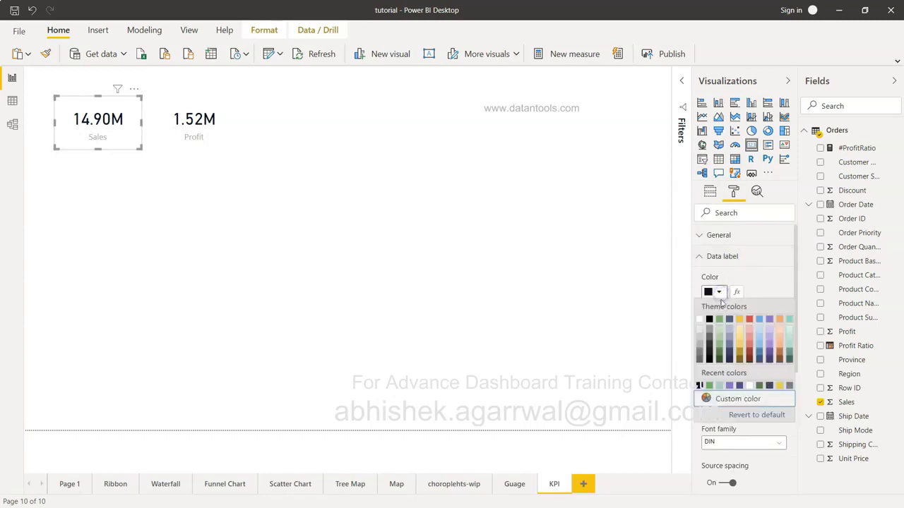
{"action": "left_click", "coordinate": [722, 320]}
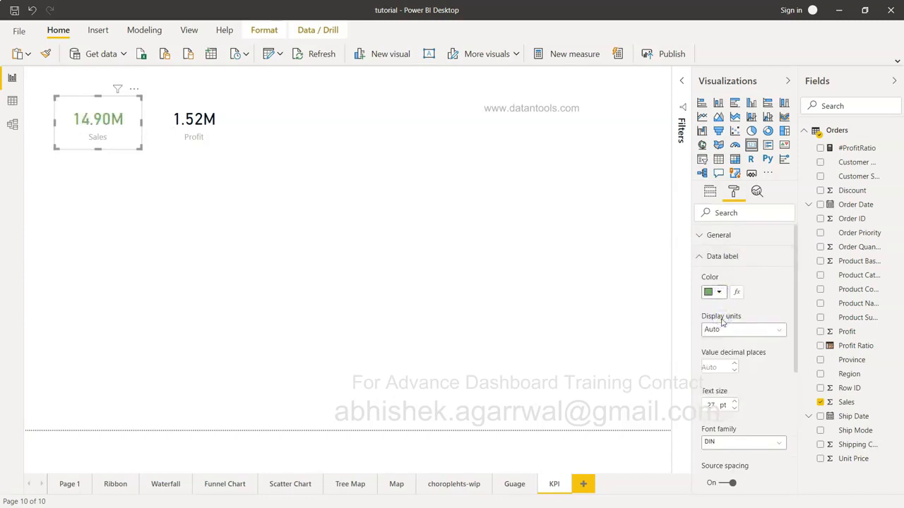
{"action": "left_click", "coordinate": [718, 294]}
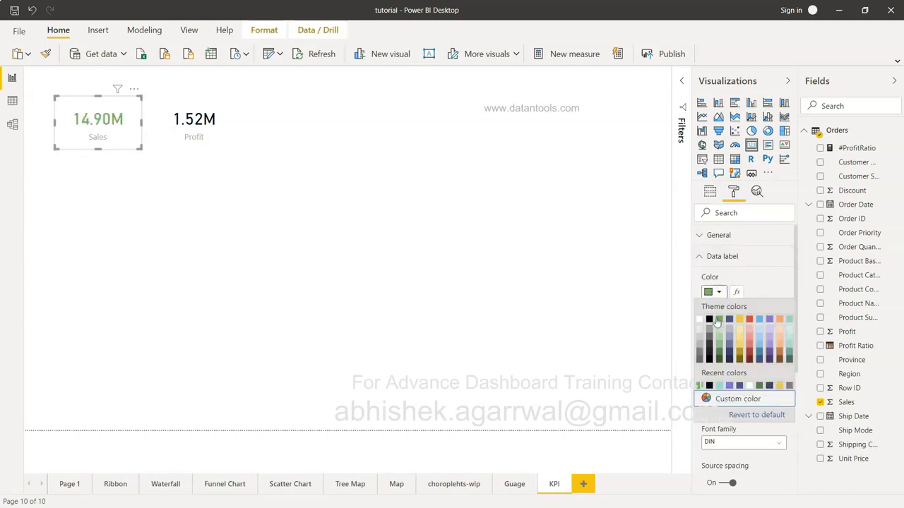
{"action": "left_click", "coordinate": [699, 355]}
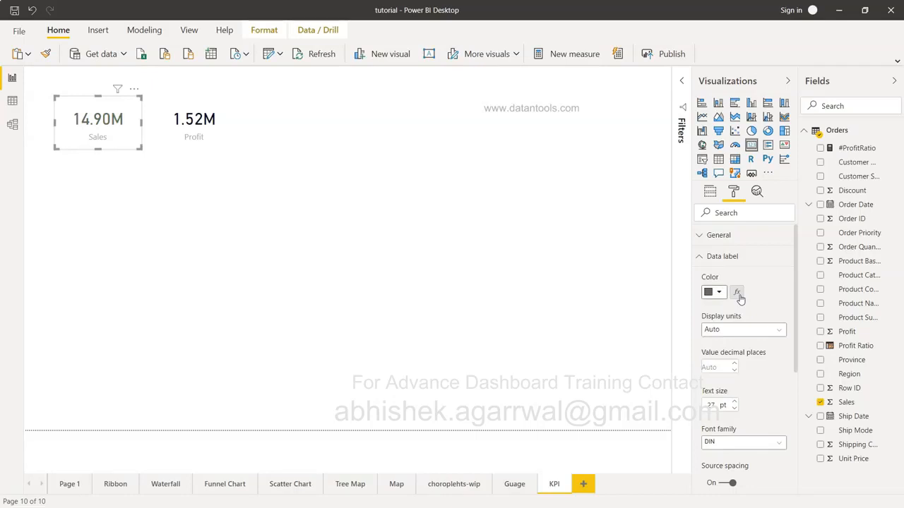
- Examine the Sales card's display unit choices and its word wrap and category label formatting options
{"action": "left_click", "coordinate": [738, 334]}
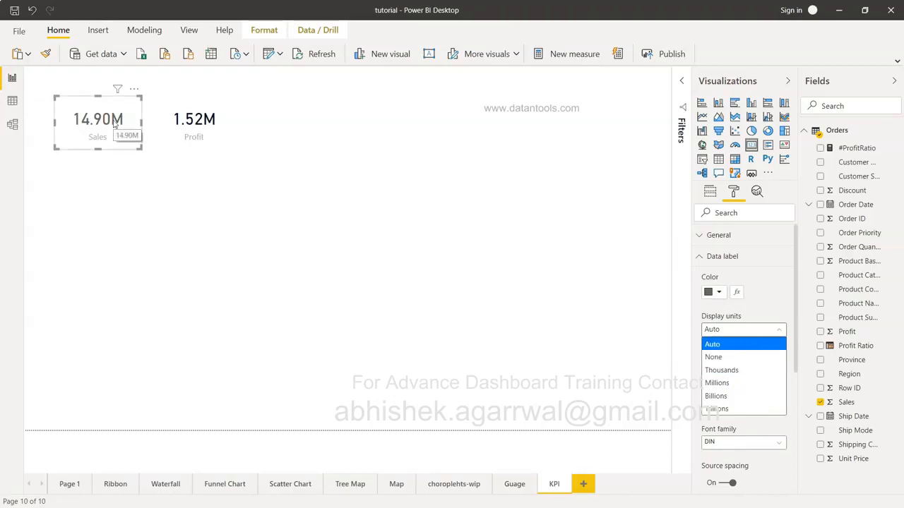
{"action": "left_click", "coordinate": [290, 234]}
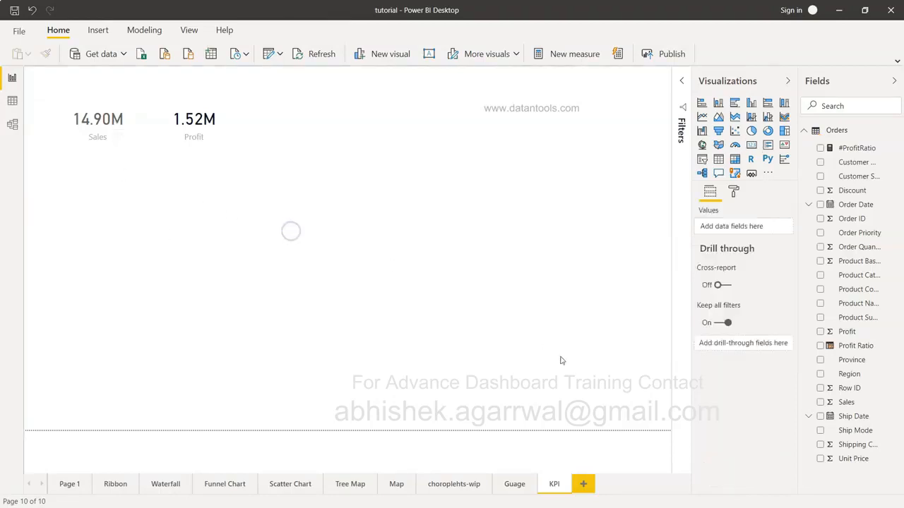
{"action": "left_click", "coordinate": [92, 123]}
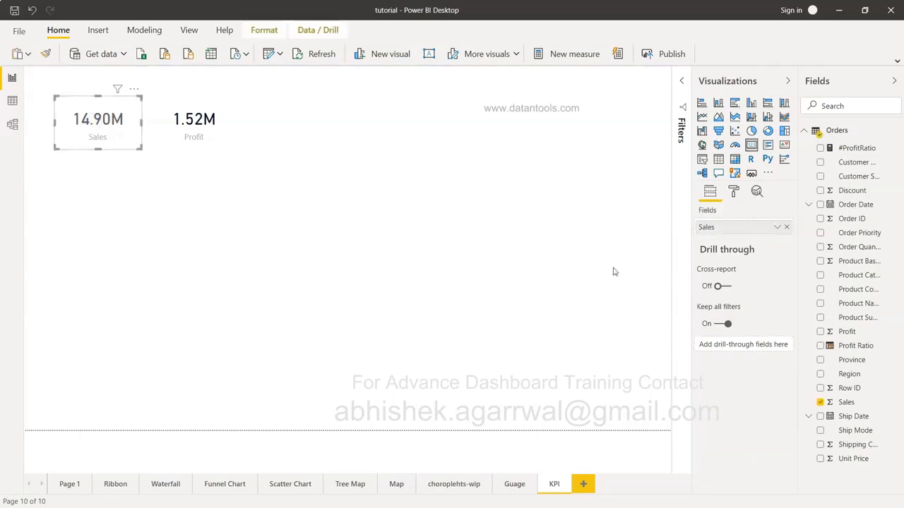
{"action": "left_click", "coordinate": [735, 193]}
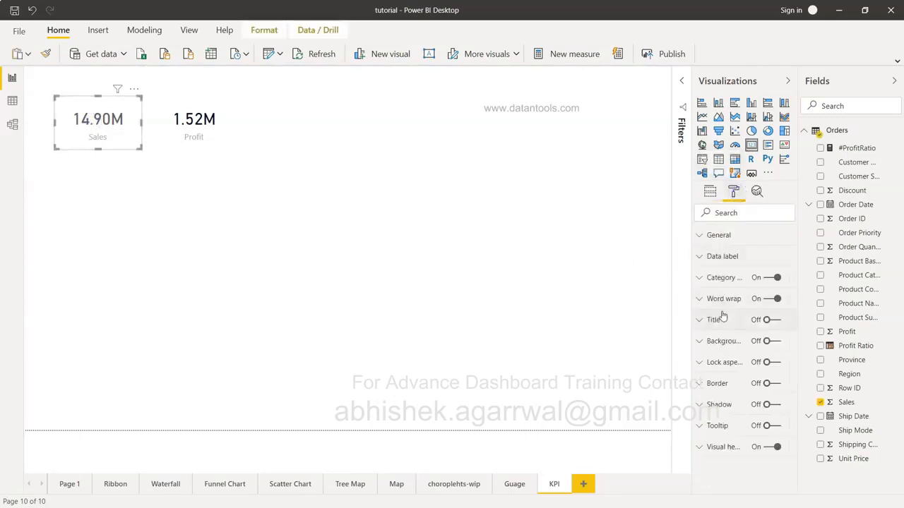
{"action": "left_click", "coordinate": [702, 300]}
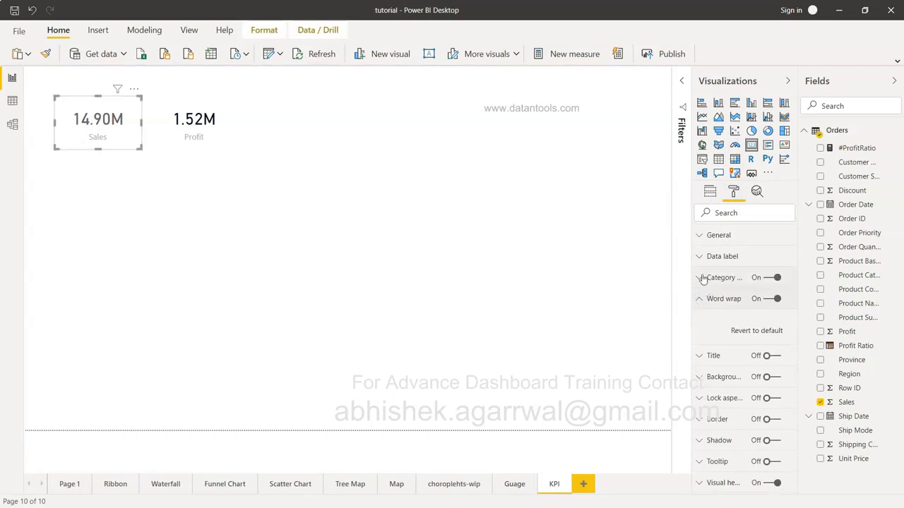
{"action": "left_click", "coordinate": [700, 277]}
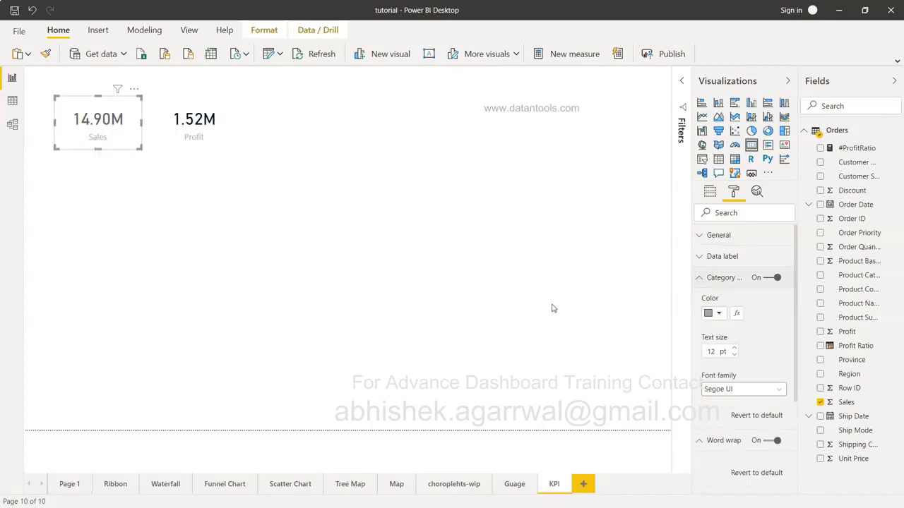
- Try dark green for the Sales card's category label, and set its color to dark gray instead
{"action": "left_click", "coordinate": [721, 314]}
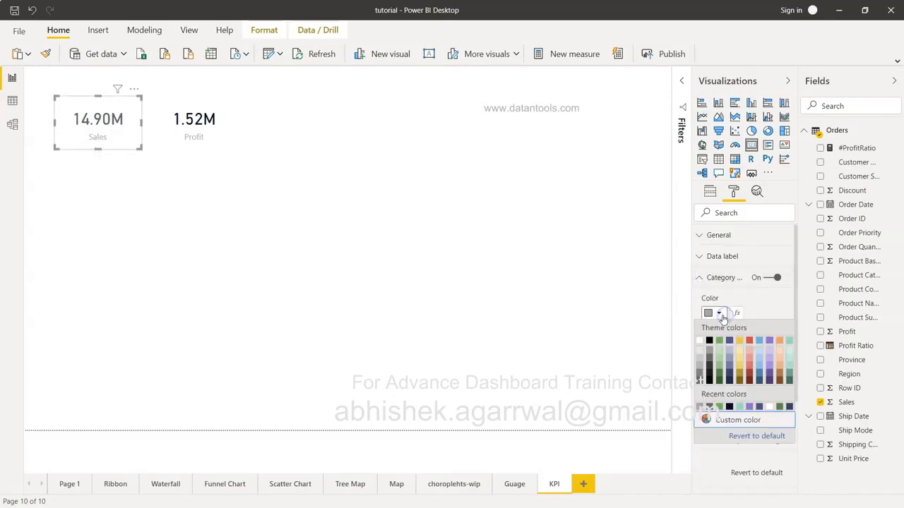
{"action": "left_click", "coordinate": [719, 379]}
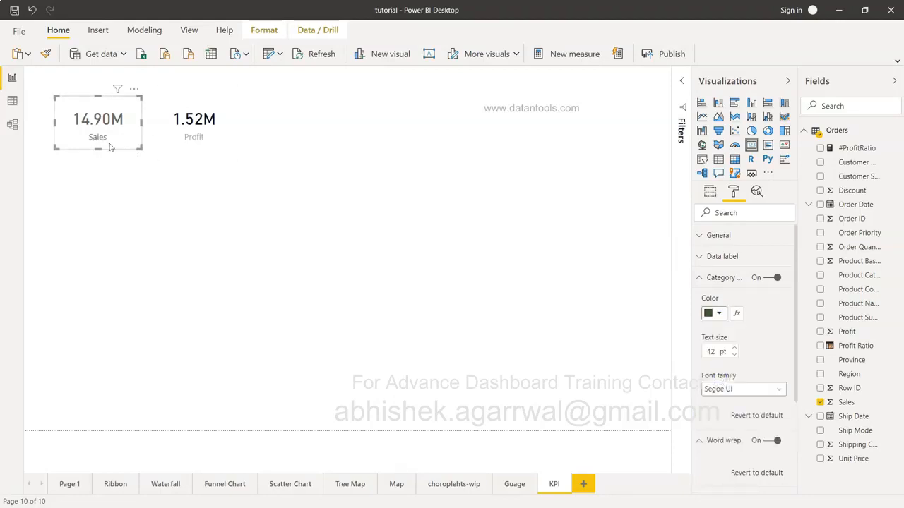
{"action": "left_click", "coordinate": [719, 313]}
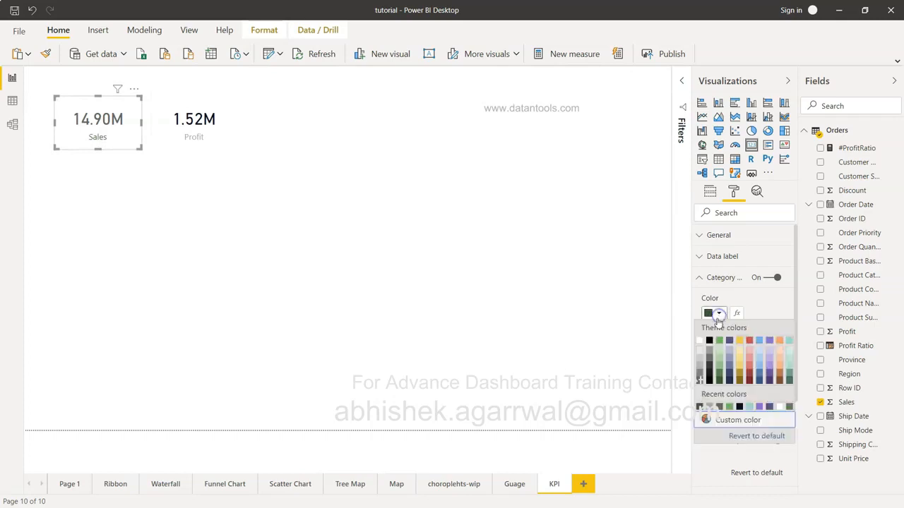
{"action": "left_click", "coordinate": [699, 372]}
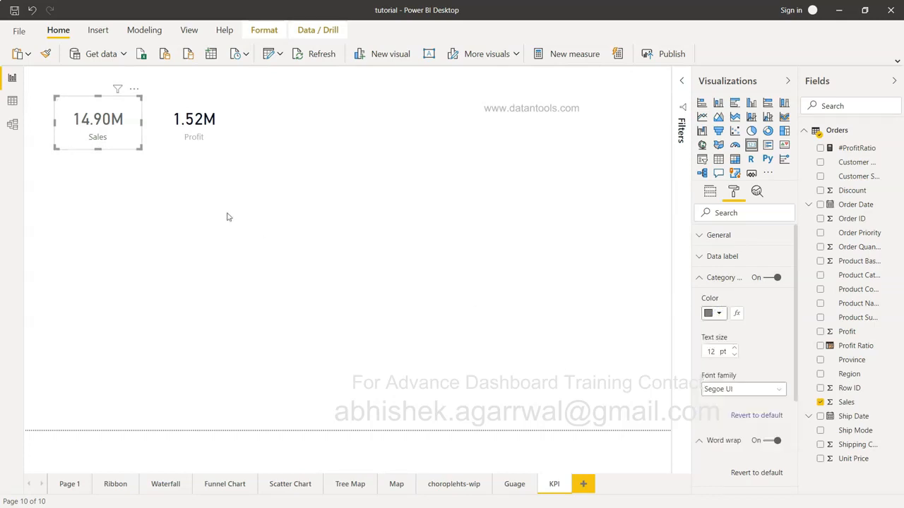
{"action": "left_click", "coordinate": [199, 138]}
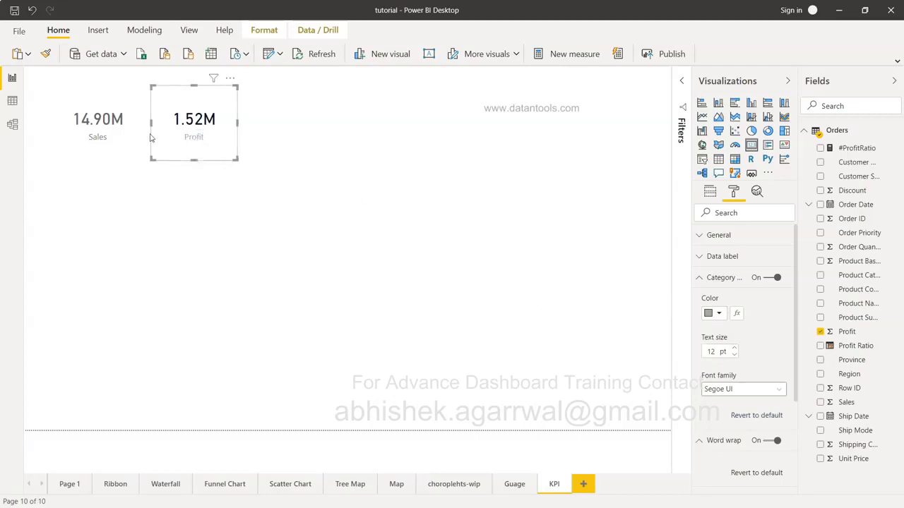
{"action": "left_click", "coordinate": [126, 137]}
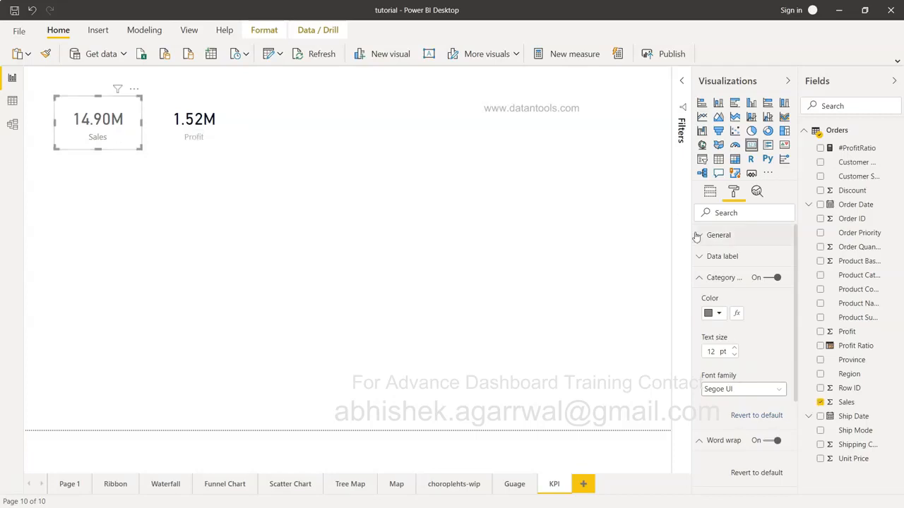
{"action": "left_click", "coordinate": [702, 280]}
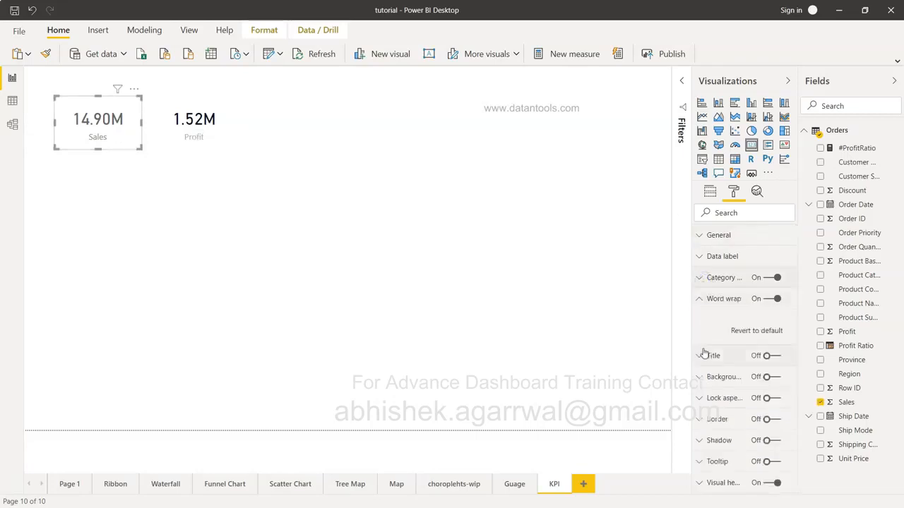
{"action": "left_click", "coordinate": [701, 301]}
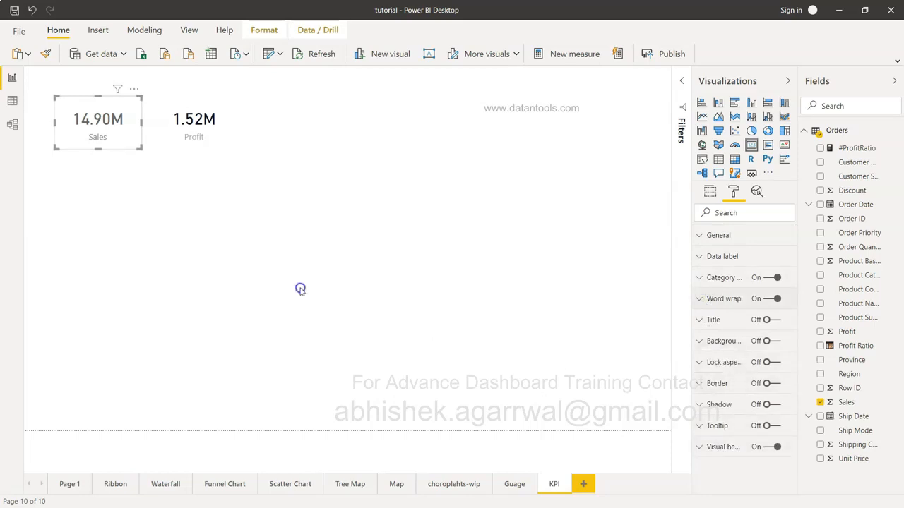
{"action": "left_click", "coordinate": [300, 290]}
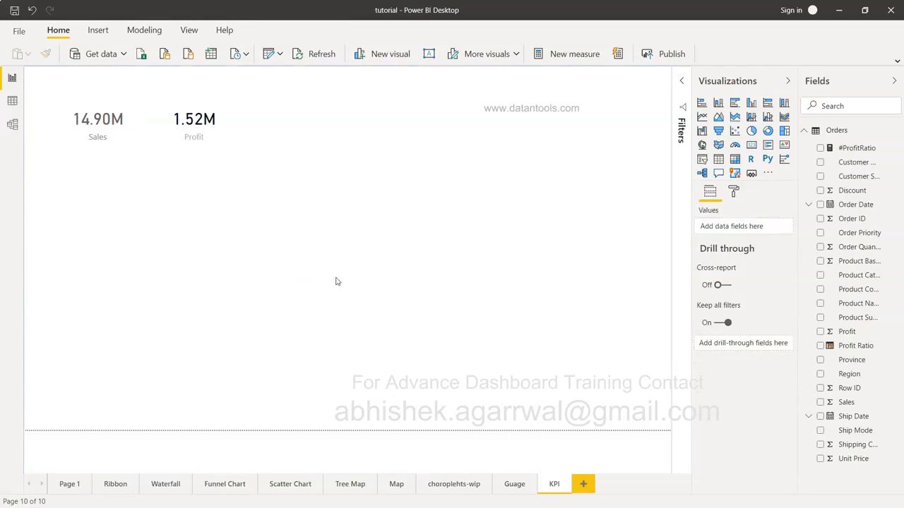
- Add a Q&A visual to the KPI page and ask it for "total furniture sale"
{"action": "left_click", "coordinate": [718, 174]}
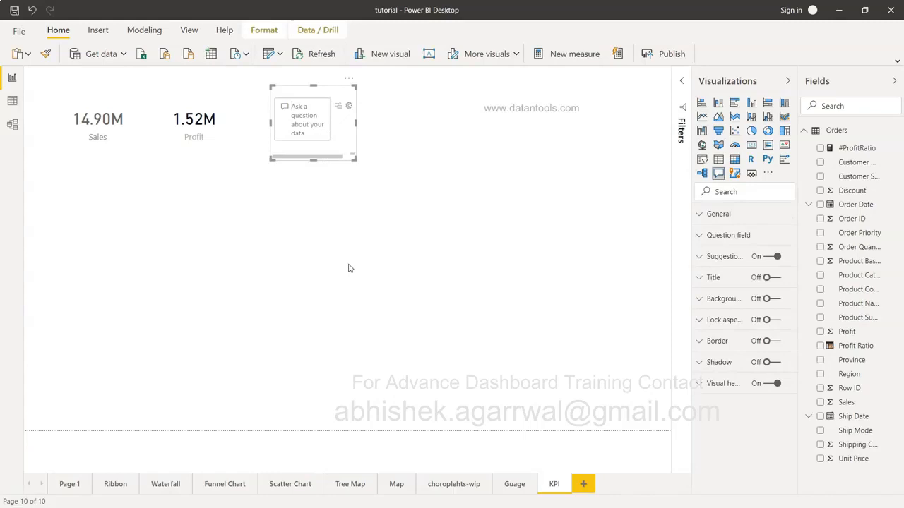
{"action": "type", "text": "total furn"}
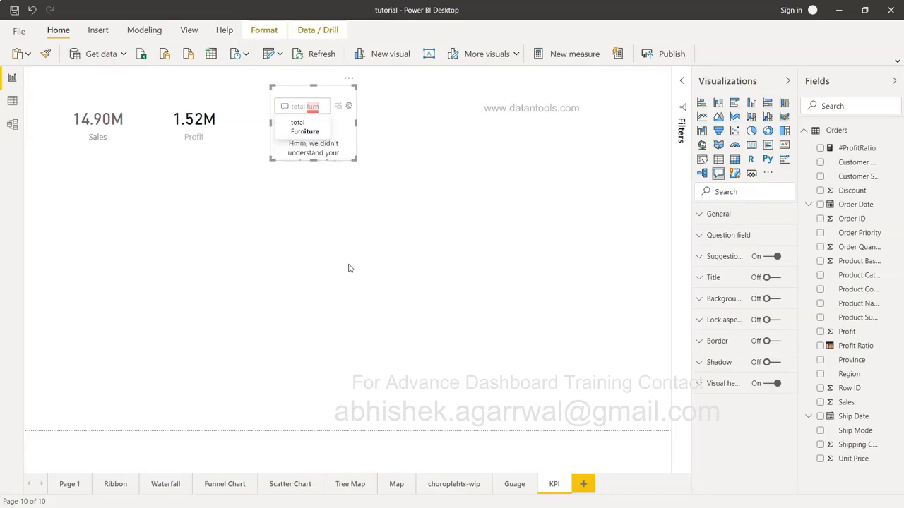
{"action": "type", "text": "iture"}
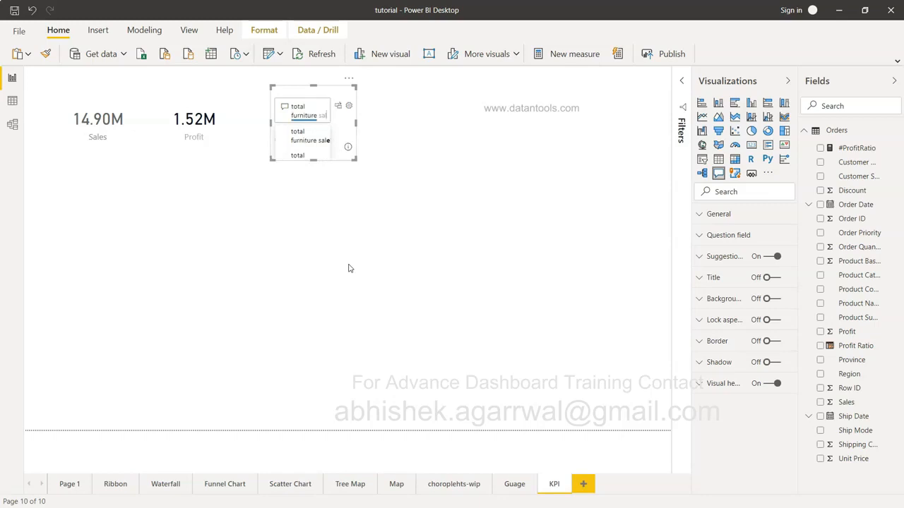
{"action": "key", "text": "Down"}
{"action": "key", "text": "Return"}
{"action": "left_click", "coordinate": [427, 223]}
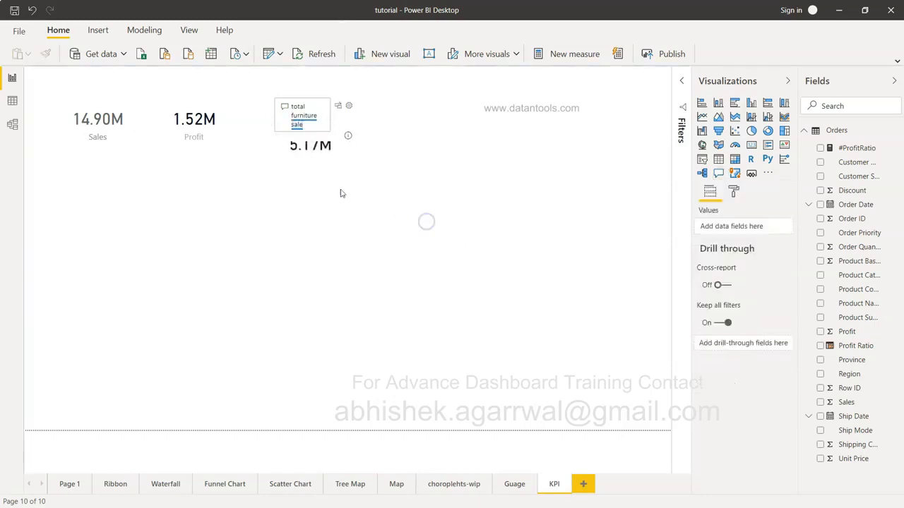
- Enlarge the Q&A visual in height and width so its question and answer fit
{"action": "left_click", "coordinate": [309, 156]}
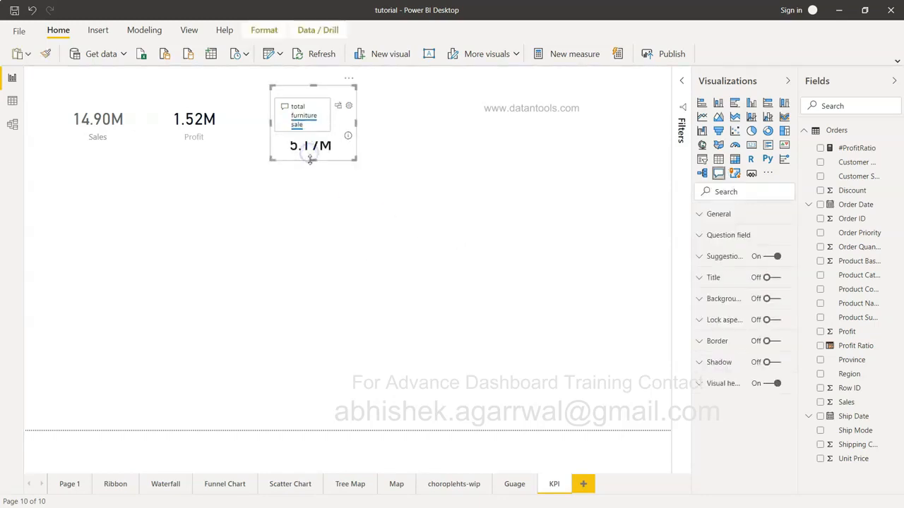
{"action": "left_click_drag", "start_coordinate": [311, 160], "coordinate": [313, 184]}
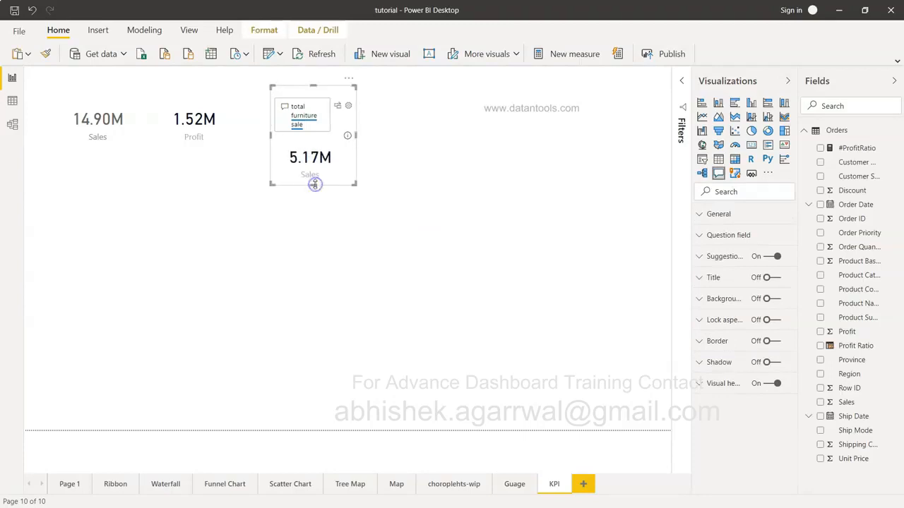
{"action": "left_click_drag", "start_coordinate": [356, 136], "coordinate": [401, 137]}
{"action": "left_click", "coordinate": [351, 243]}
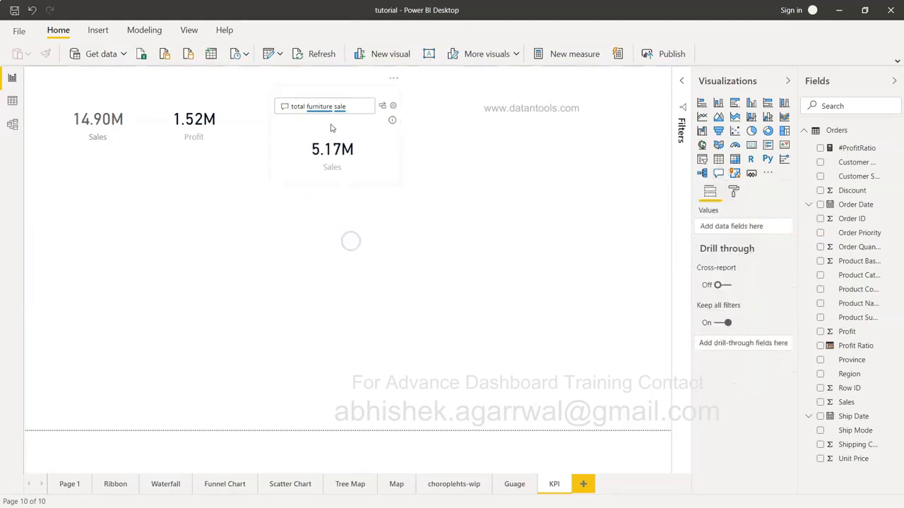
- Correct the Q&A visual's question to "total furniture sales"
{"action": "left_click", "coordinate": [349, 106]}
{"action": "type", "text": "s"}
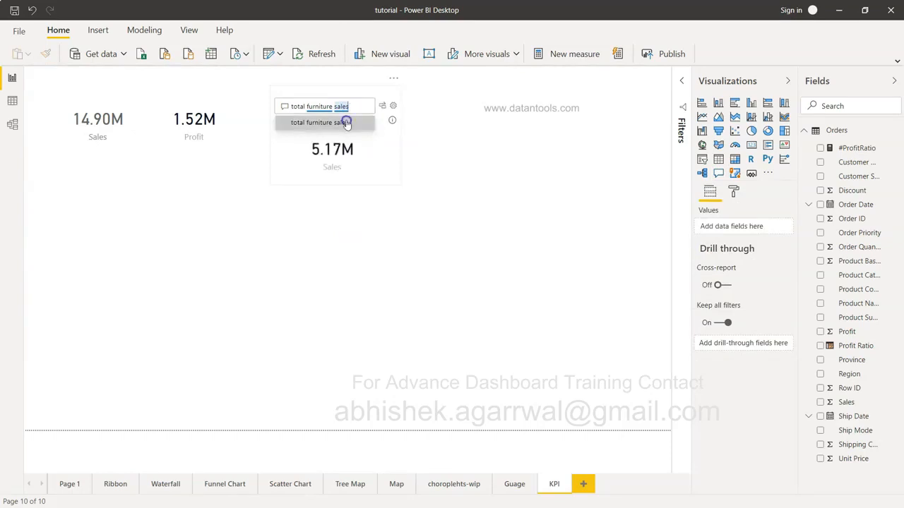
{"action": "left_click", "coordinate": [346, 122]}
- Switch the Q&A question to the suggested total Office Supplies sales, and to total Technology sales after that
{"action": "left_click", "coordinate": [336, 111]}
{"action": "key", "text": "Left"}
{"action": "key", "text": "Left"}
{"action": "key", "text": "BackSpace"}
{"action": "key", "text": "BackSpace"}
{"action": "key", "text": "BackSpace"}
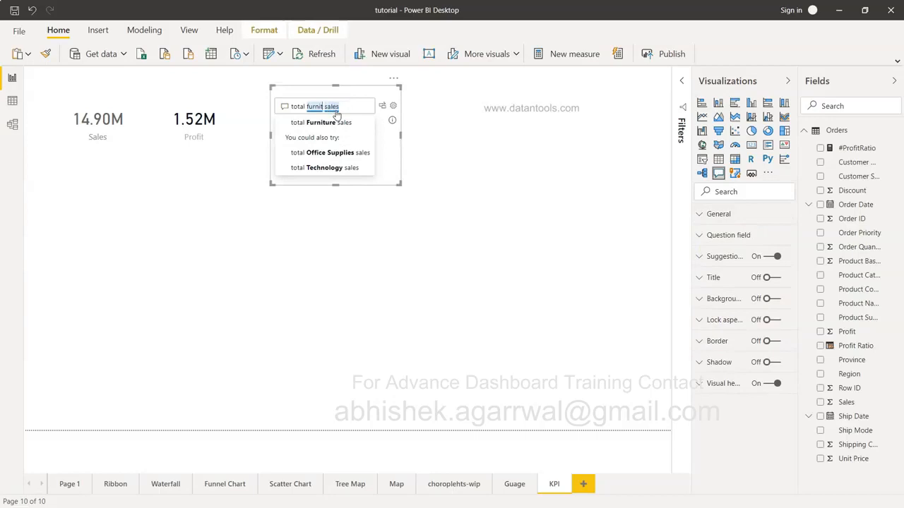
{"action": "type", "text": "ure"}
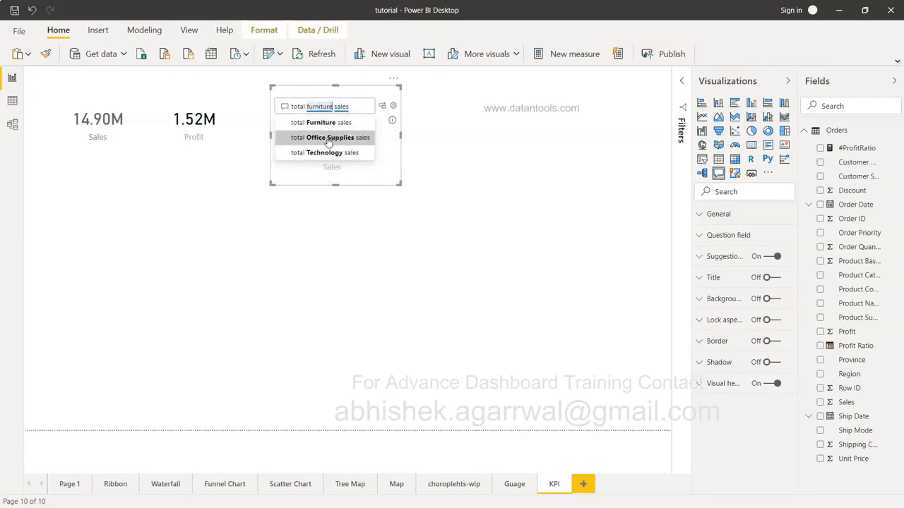
{"action": "left_click", "coordinate": [330, 139]}
{"action": "left_click", "coordinate": [338, 111]}
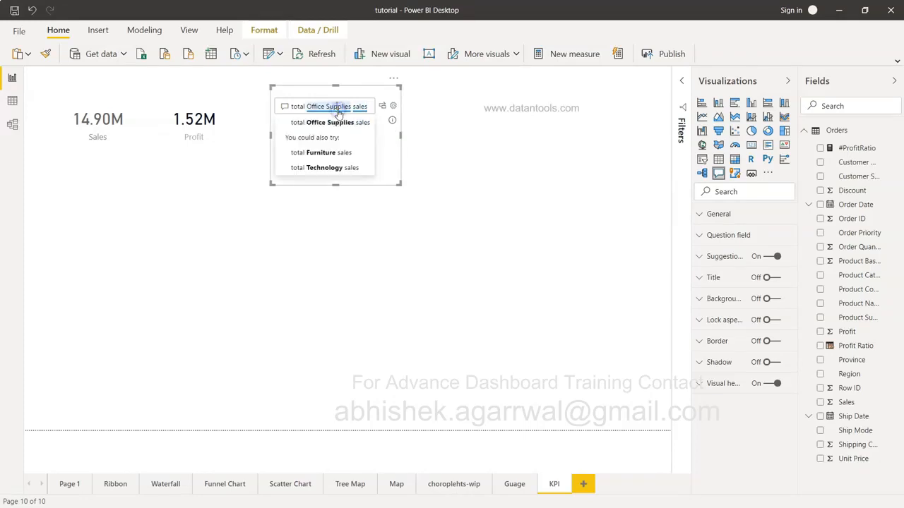
{"action": "left_click", "coordinate": [332, 171]}
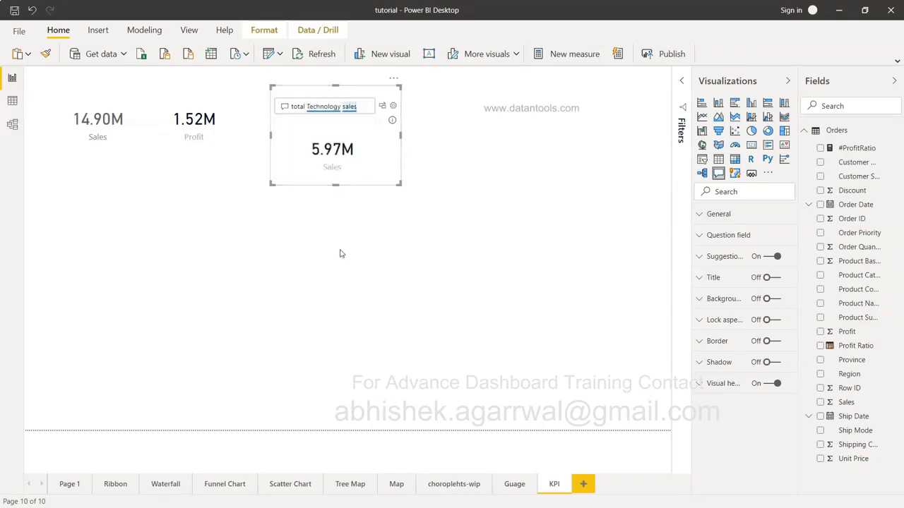
{"action": "left_click", "coordinate": [341, 252]}
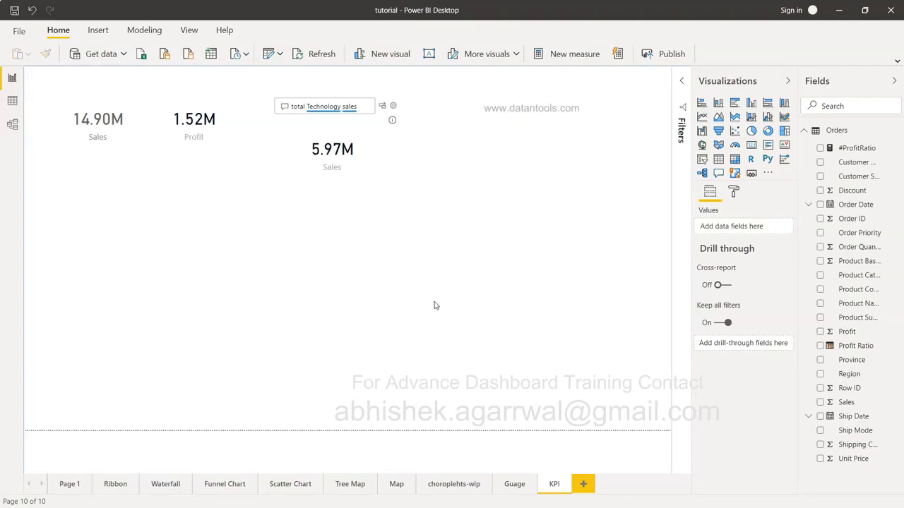
- Clear the question from the Q&A visual
{"action": "left_click", "coordinate": [339, 107]}
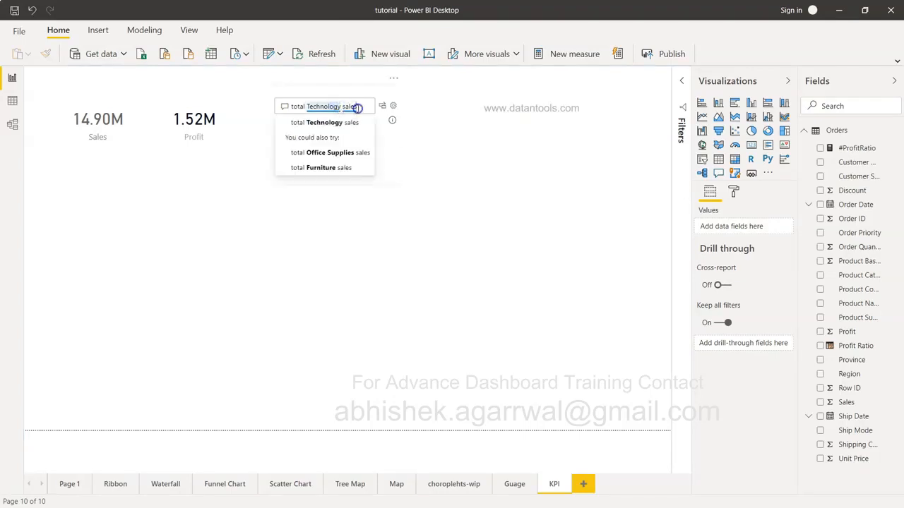
{"action": "key", "text": "BackSpace"}
{"action": "key", "text": "BackSpace"}
{"action": "key", "text": "BackSpace"}
{"action": "key", "text": "BackSpace"}
{"action": "key", "text": "BackSpace"}
{"action": "key", "text": "BackSpace"}
{"action": "key", "text": "BackSpace"}
{"action": "key", "text": "BackSpace"}
{"action": "key", "text": "BackSpace"}
{"action": "key", "text": "BackSpace"}
{"action": "key", "text": "BackSpace"}
{"action": "key", "text": "BackSpace"}
{"action": "key", "text": "BackSpace"}
{"action": "key", "text": "BackSpace"}
{"action": "key", "text": "BackSpace"}
{"action": "key", "text": "BackSpace"}
{"action": "key", "text": "BackSpace"}
{"action": "key", "text": "BackSpace"}
{"action": "key", "text": "BackSpace"}
{"action": "key", "text": "BackSpace"}
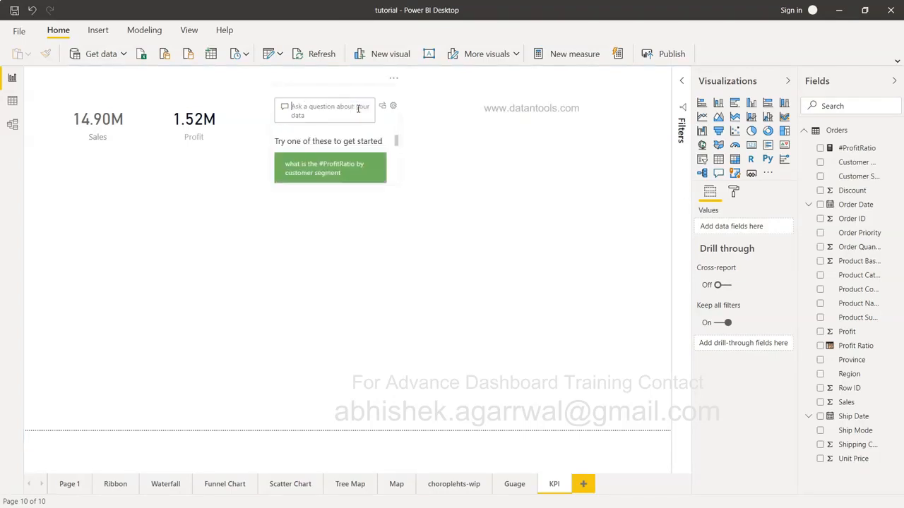
{"action": "left_click", "coordinate": [472, 211]}
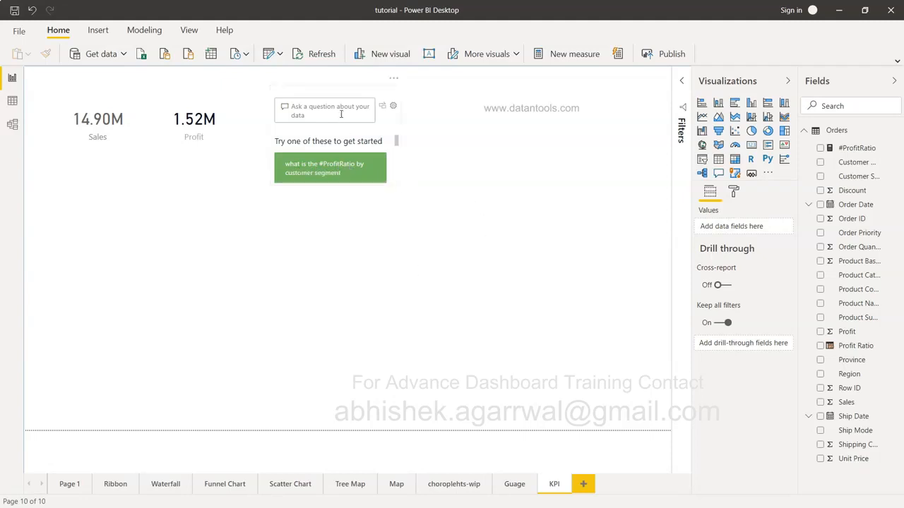
- Try a much larger size for the Q&A visual, and shrink it to a compact box beside the Profit card
{"action": "left_click", "coordinate": [397, 179]}
{"action": "left_click_drag", "start_coordinate": [398, 180], "coordinate": [489, 278]}
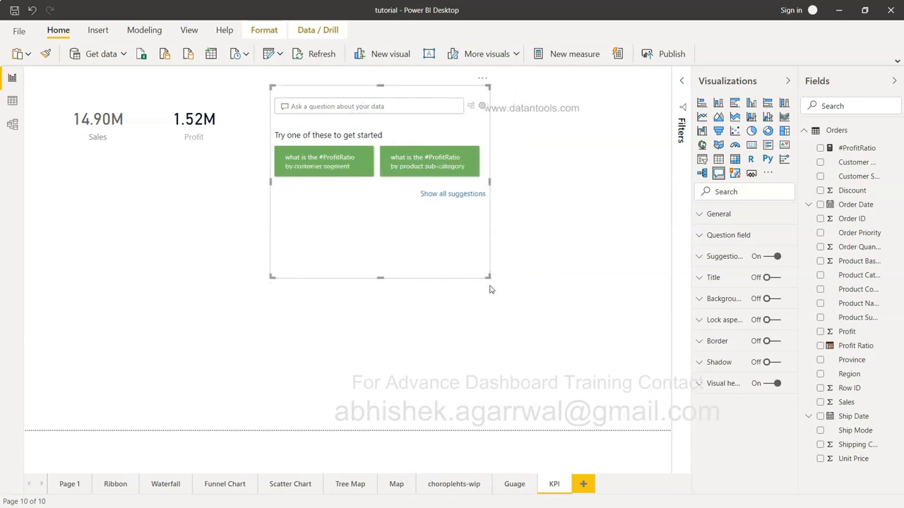
{"action": "left_click_drag", "start_coordinate": [489, 277], "coordinate": [375, 162]}
{"action": "left_click", "coordinate": [363, 198]}
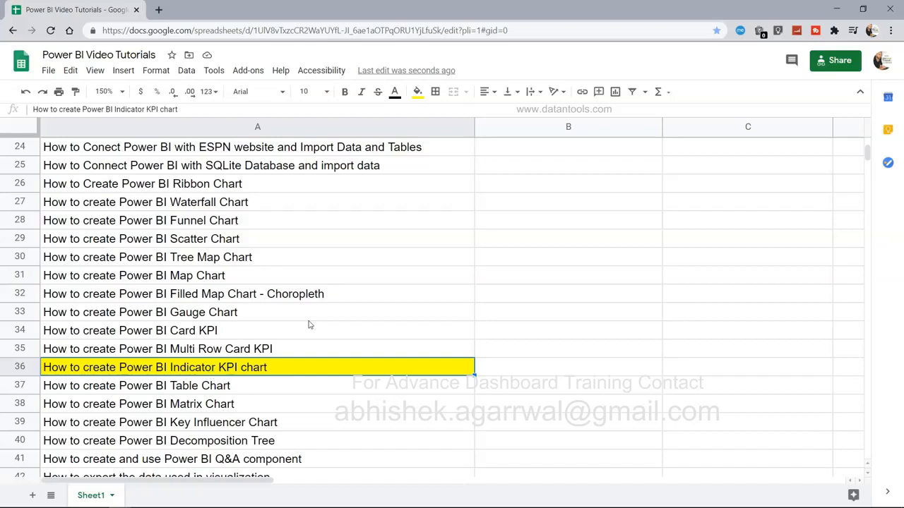
- Review the Power BI tutorial topics in the Google Sheets list, and return to the Power BI report
{"action": "scroll", "coordinate": [308, 325], "scroll_direction": "up", "scroll_amount": 5}
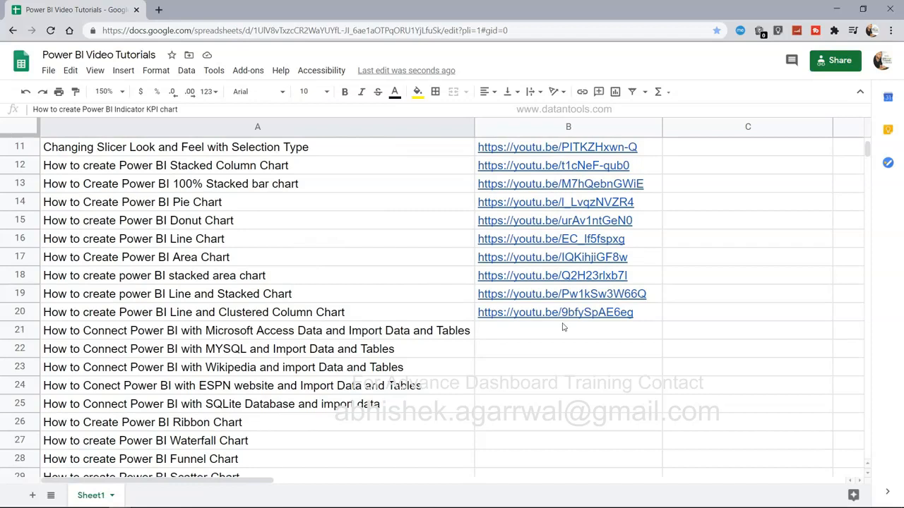
{"action": "scroll", "coordinate": [562, 327], "scroll_direction": "down", "scroll_amount": 5}
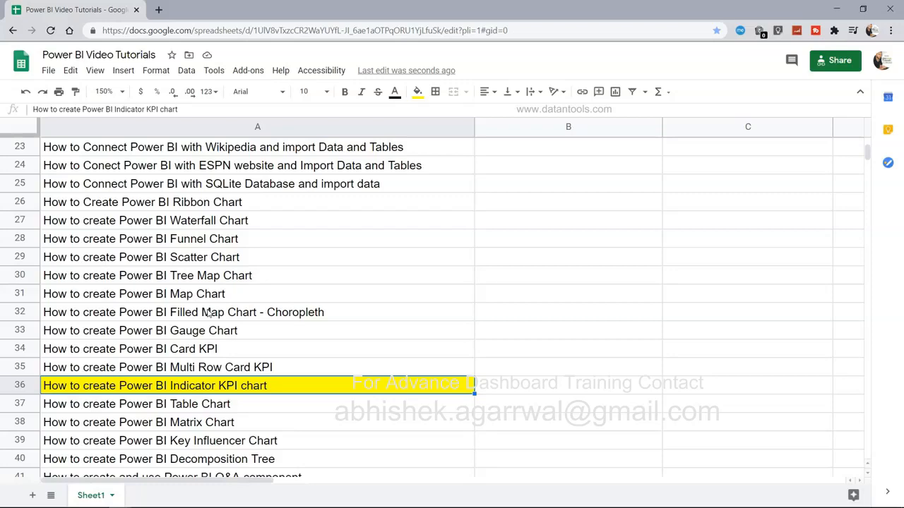
{"action": "key", "text": "alt+Tab"}
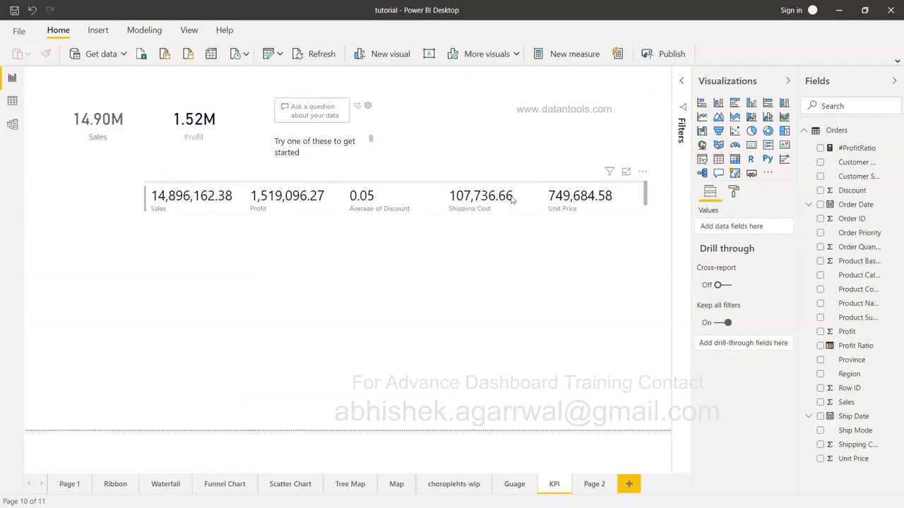
- Add a KPI visual and place it in the empty area below the multi-row card
{"action": "left_click", "coordinate": [785, 146]}
{"action": "left_click_drag", "start_coordinate": [507, 125], "coordinate": [325, 333]}
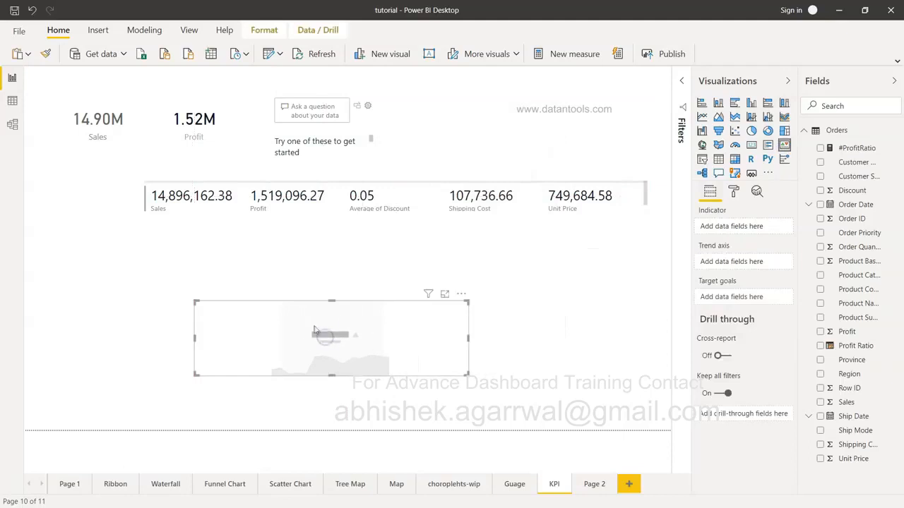
{"action": "left_click", "coordinate": [116, 133]}
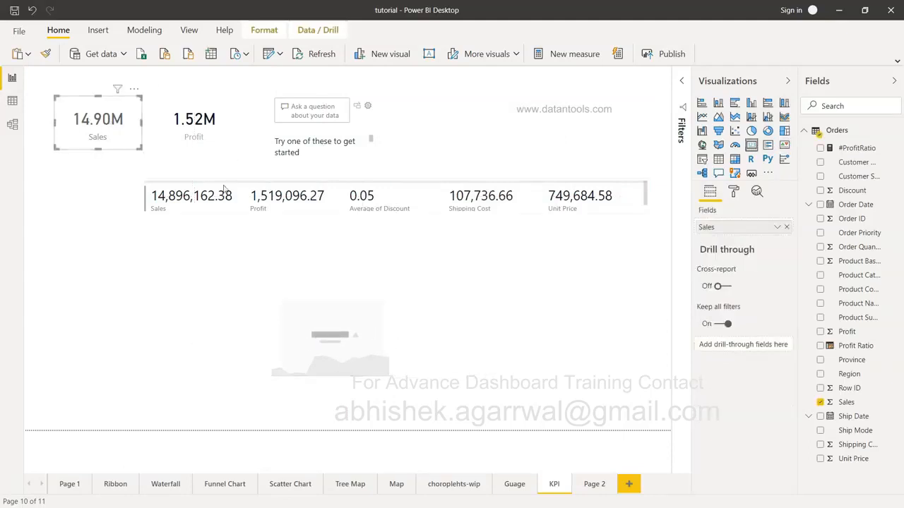
{"action": "left_click", "coordinate": [235, 215]}
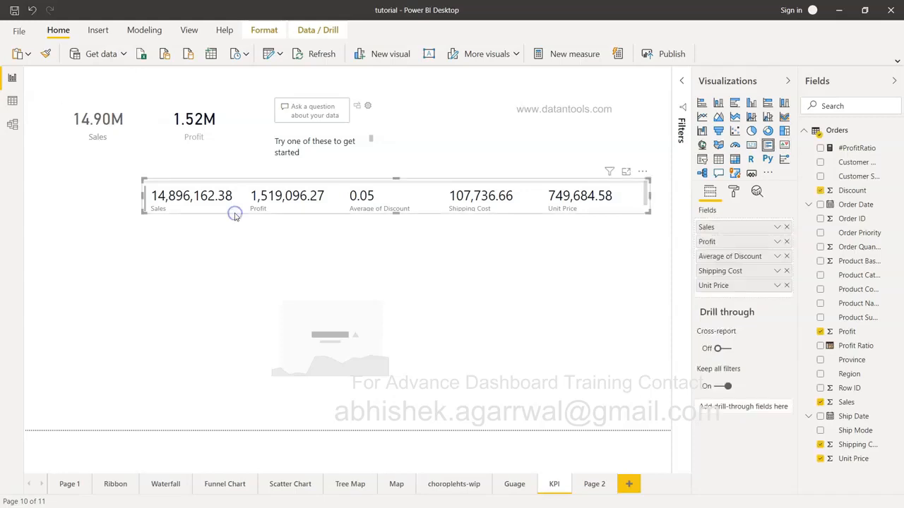
- Set Sales as the indicator of the empty KPI visual
{"action": "left_click", "coordinate": [282, 338]}
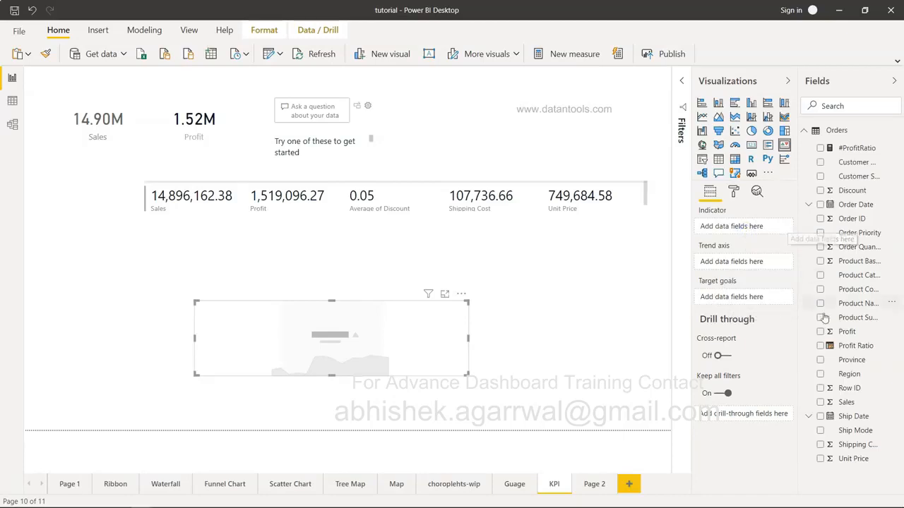
{"action": "left_click_drag", "start_coordinate": [846, 404], "coordinate": [751, 228]}
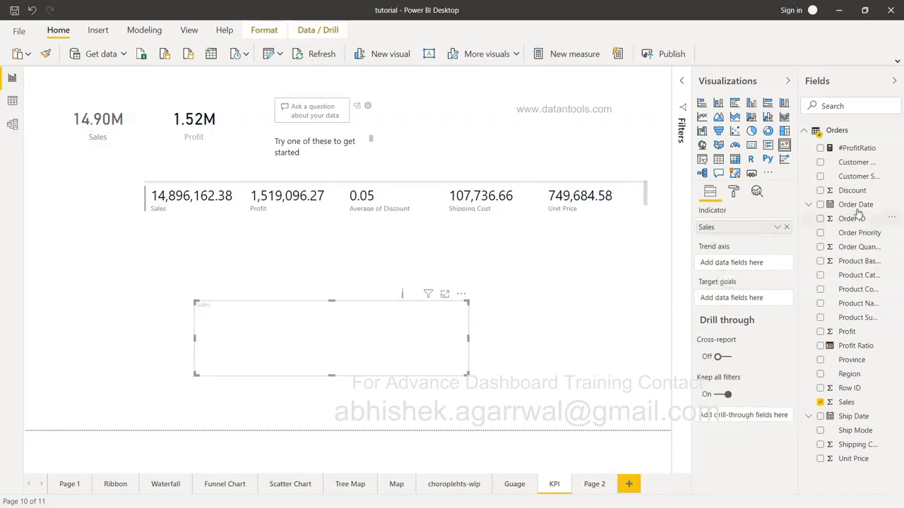
- Set Order Date as the KPI's trend axis and Sales as its target goal, and show the visual in focus mode
{"action": "left_click_drag", "start_coordinate": [856, 206], "coordinate": [748, 262]}
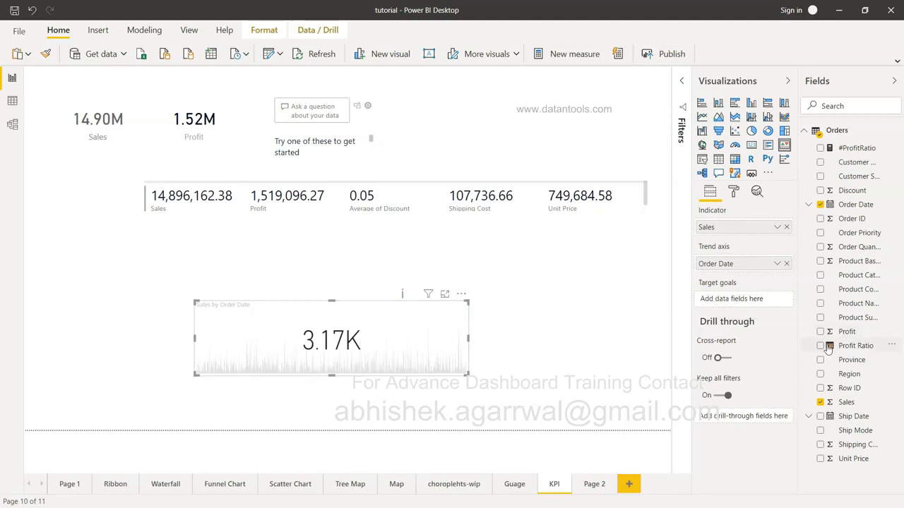
{"action": "left_click_drag", "start_coordinate": [846, 403], "coordinate": [759, 300]}
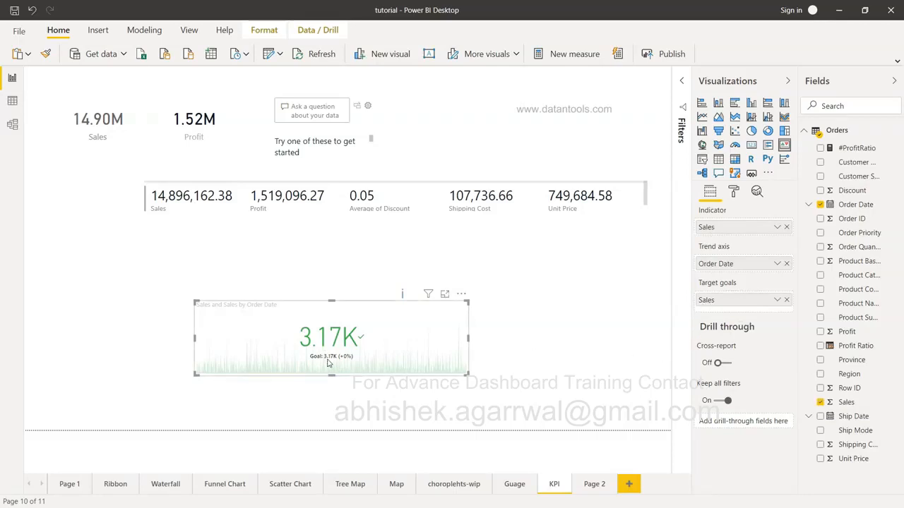
{"action": "left_click", "coordinate": [444, 295]}
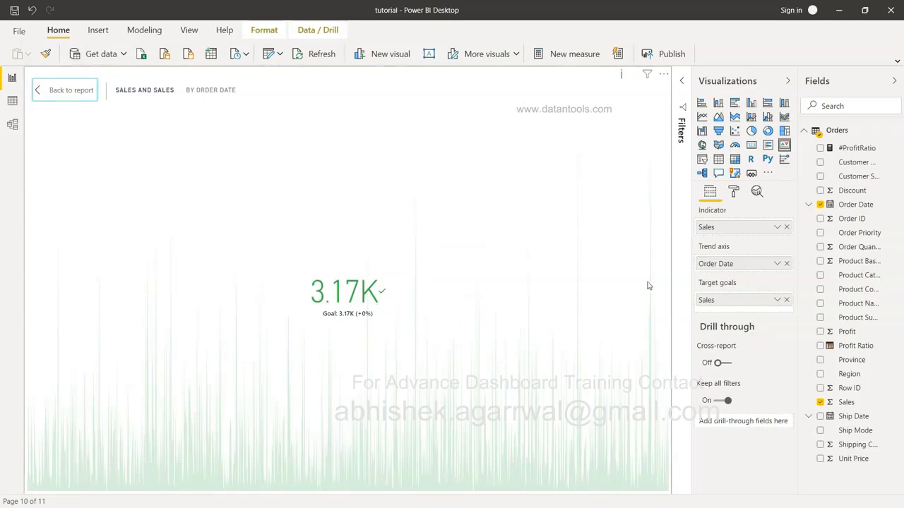
- Summarize the KPI's indicator as the average of Sales and its target goal as the maximum of Sales
{"action": "left_click", "coordinate": [777, 228]}
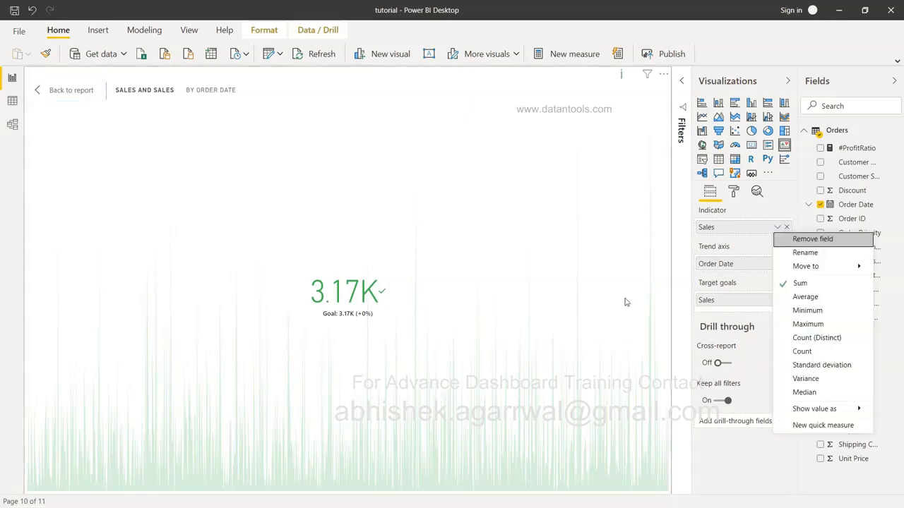
{"action": "left_click", "coordinate": [798, 299]}
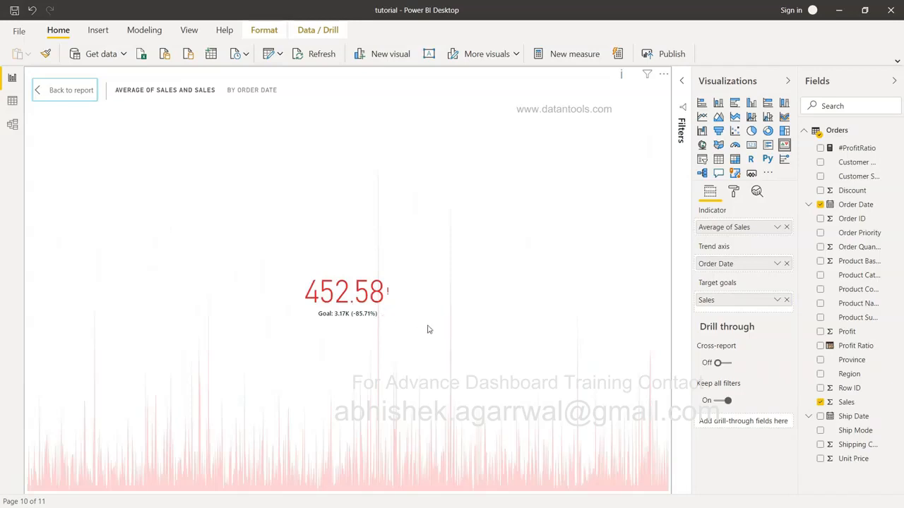
{"action": "left_click", "coordinate": [774, 300]}
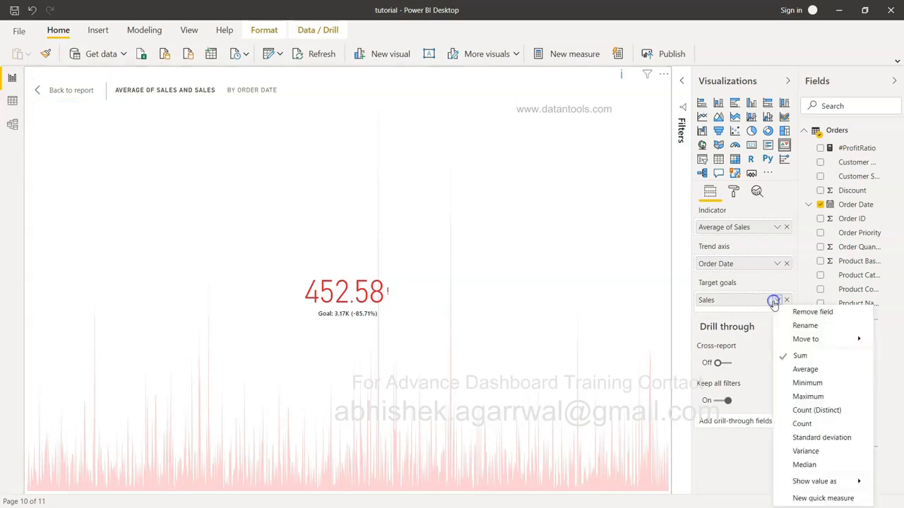
{"action": "left_click", "coordinate": [811, 398]}
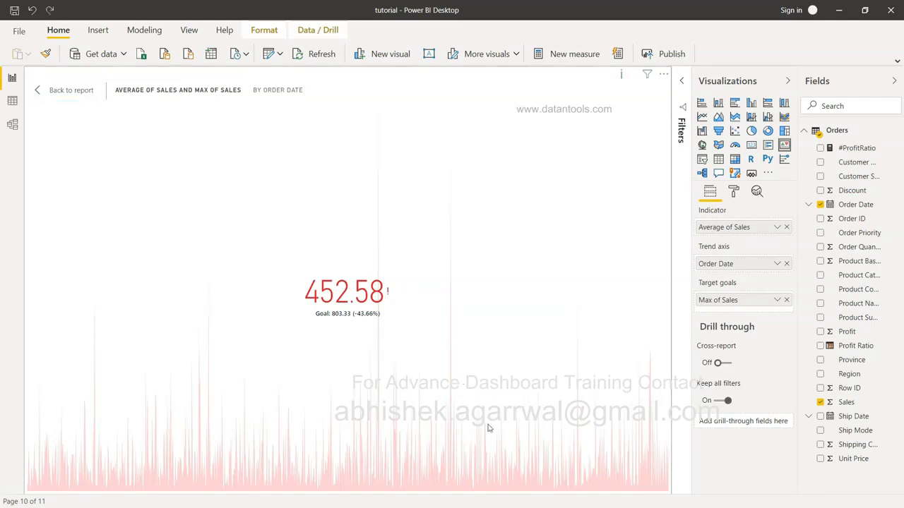
- Try the Date Hierarchy on the trend axis, remove it, and put the plain Order Date field back
{"action": "left_click", "coordinate": [778, 264]}
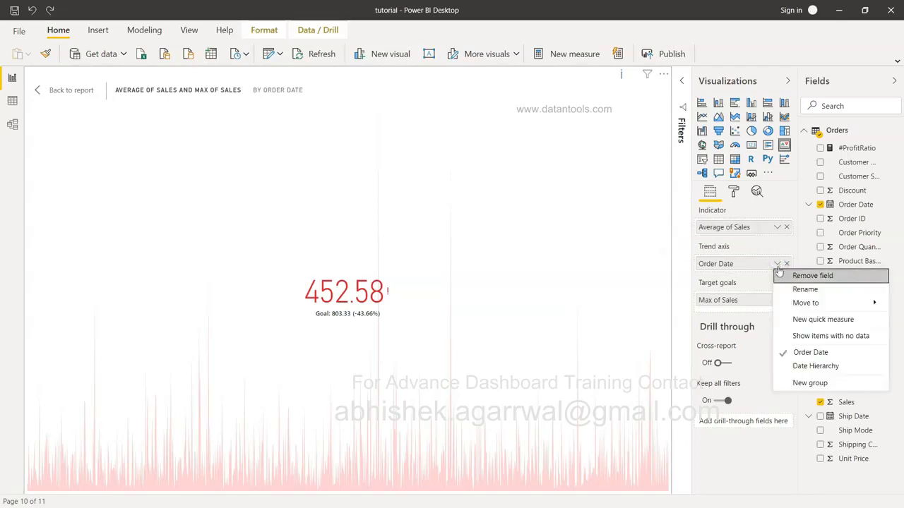
{"action": "left_click", "coordinate": [815, 366]}
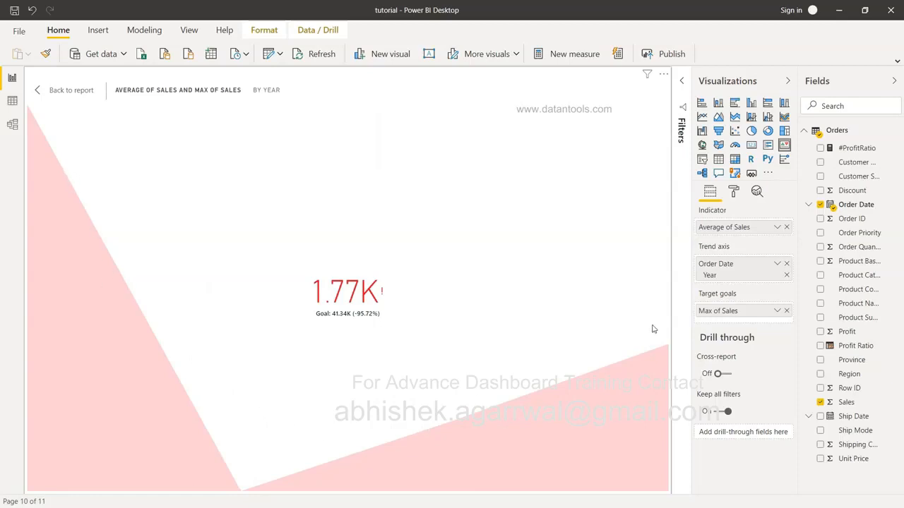
{"action": "left_click", "coordinate": [786, 274]}
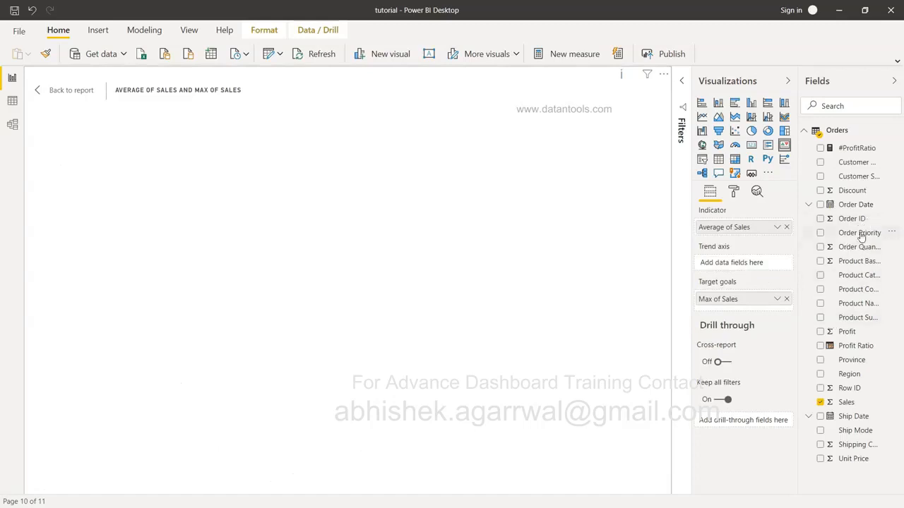
{"action": "left_click_drag", "start_coordinate": [855, 204], "coordinate": [747, 264]}
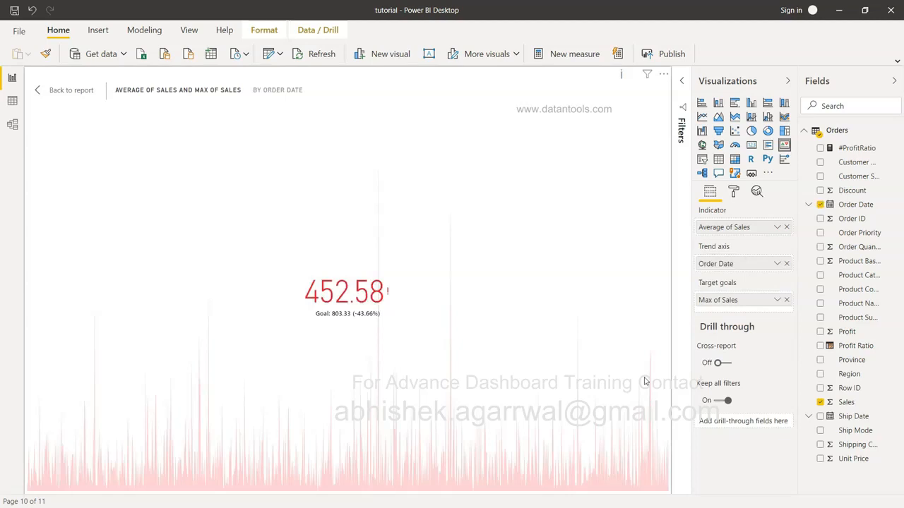
{"action": "left_click", "coordinate": [777, 264]}
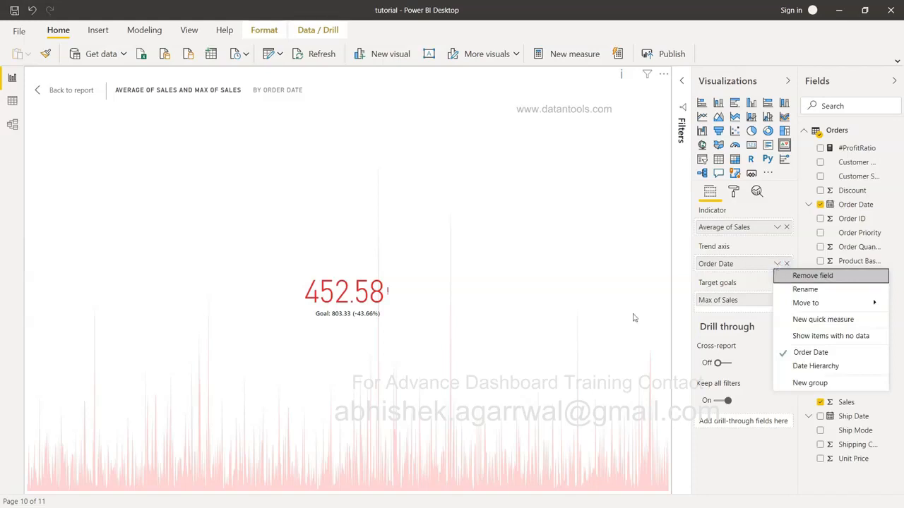
{"action": "left_click", "coordinate": [559, 347]}
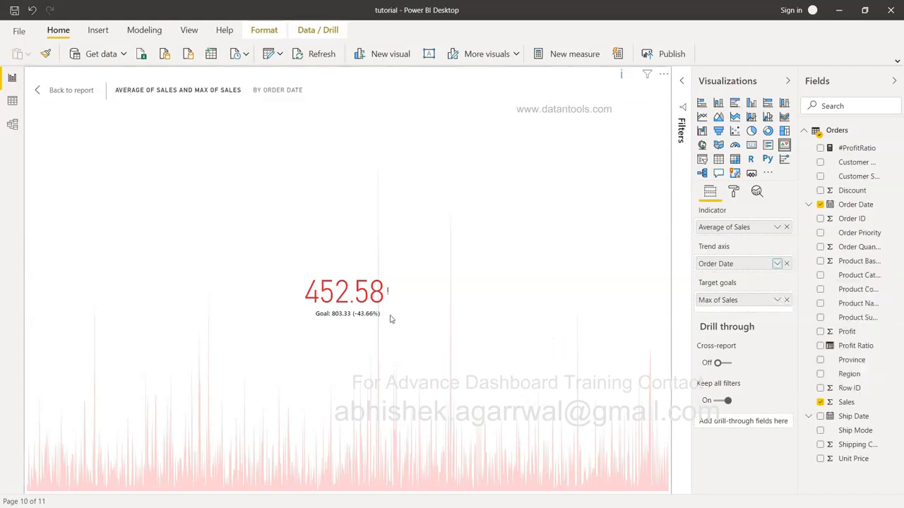
- Examine the display units and value decimal places options in the KPI's indicator formatting
{"action": "left_click", "coordinate": [735, 195]}
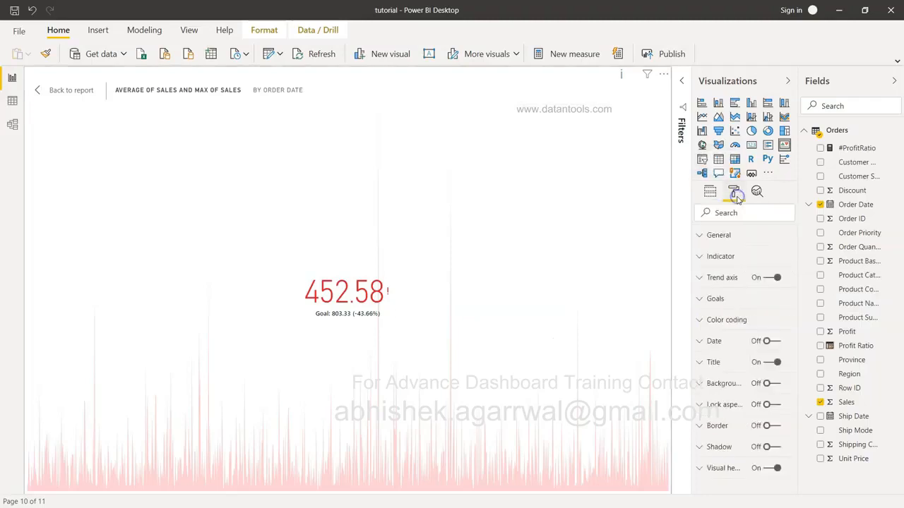
{"action": "left_click", "coordinate": [724, 256]}
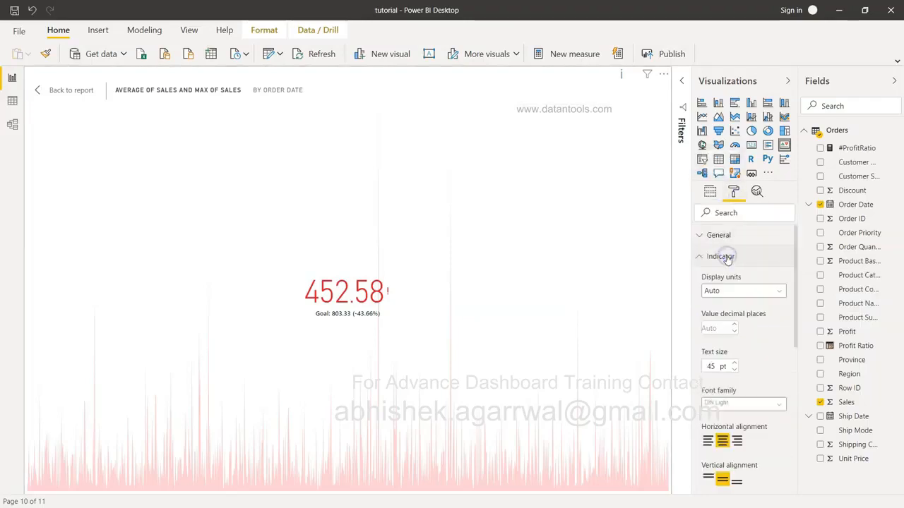
{"action": "left_click", "coordinate": [735, 292]}
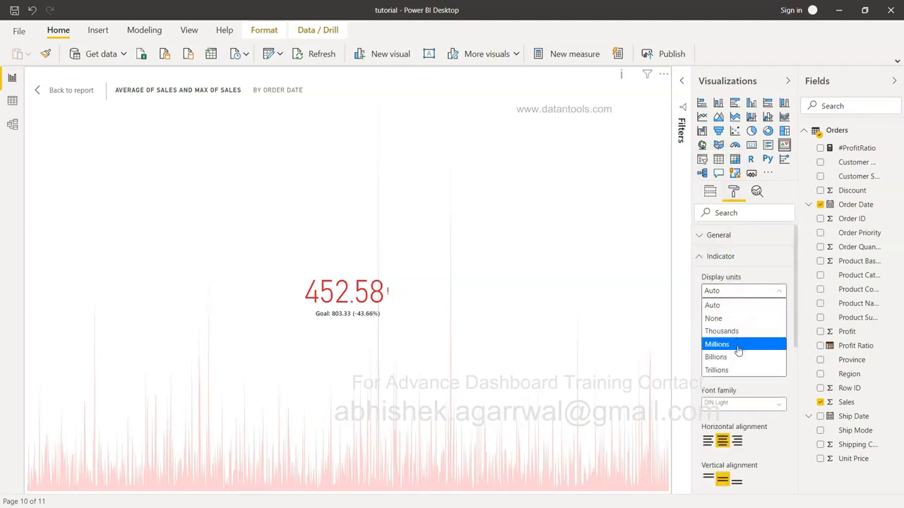
{"action": "left_click", "coordinate": [780, 279]}
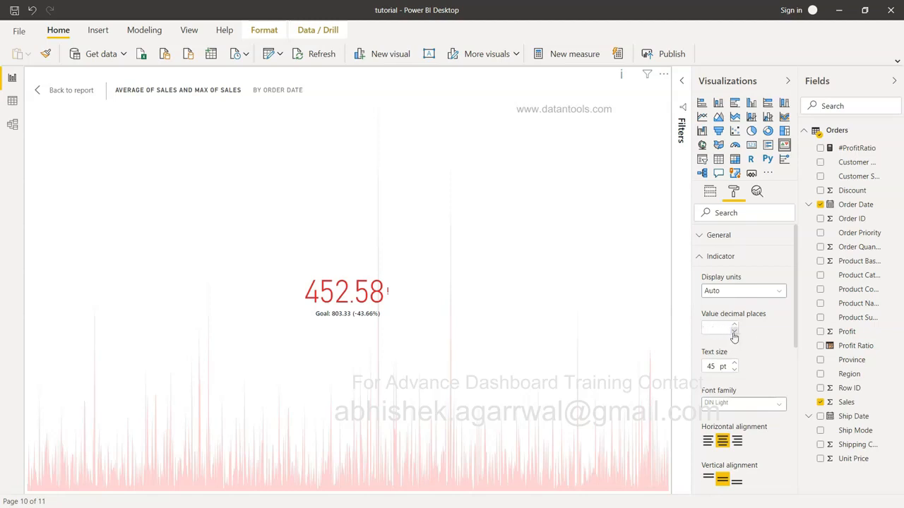
{"action": "left_click", "coordinate": [735, 325]}
{"action": "left_click", "coordinate": [735, 325]}
{"action": "left_click", "coordinate": [720, 328]}
- Set the KPI indicator's text size to 50 pt
{"action": "left_click", "coordinate": [734, 363]}
{"action": "left_click", "coordinate": [735, 363]}
{"action": "left_click", "coordinate": [734, 363]}
{"action": "left_click", "coordinate": [735, 363]}
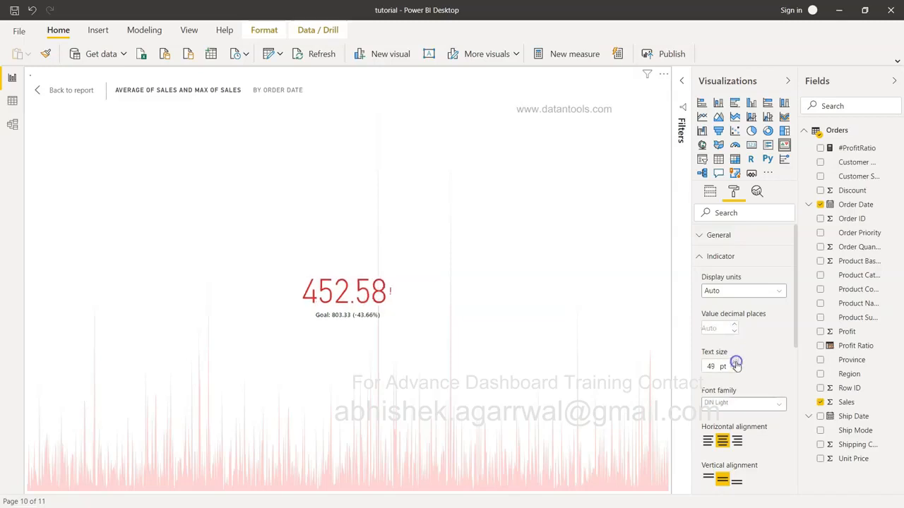
{"action": "left_click", "coordinate": [734, 363]}
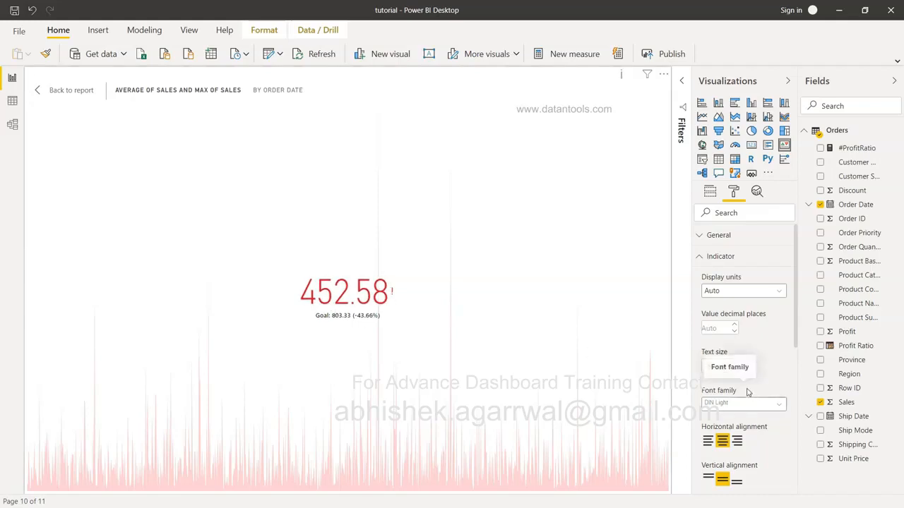
- Try left and right horizontal alignment for the KPI indicator, and return it to center
{"action": "scroll", "coordinate": [757, 422], "scroll_direction": "down", "scroll_amount": 1}
{"action": "scroll", "coordinate": [757, 422], "scroll_direction": "down", "scroll_amount": 2}
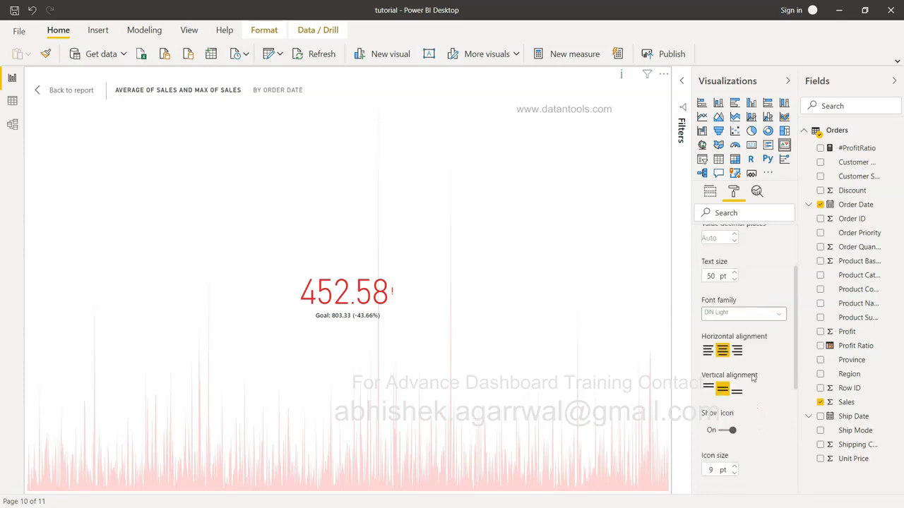
{"action": "left_click", "coordinate": [706, 352]}
{"action": "left_click", "coordinate": [722, 352]}
{"action": "left_click", "coordinate": [737, 355]}
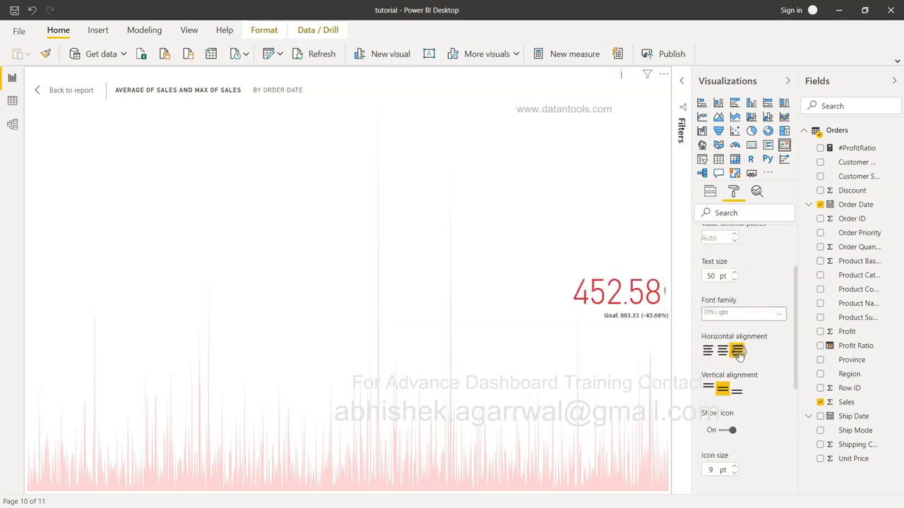
{"action": "left_click", "coordinate": [724, 353]}
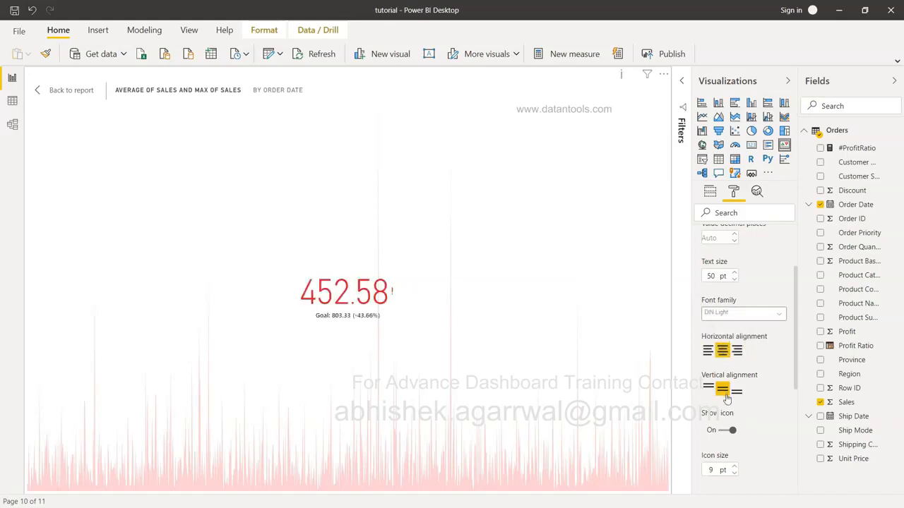
- Try top and bottom vertical alignment for the KPI indicator, and return it to middle
{"action": "left_click", "coordinate": [709, 390]}
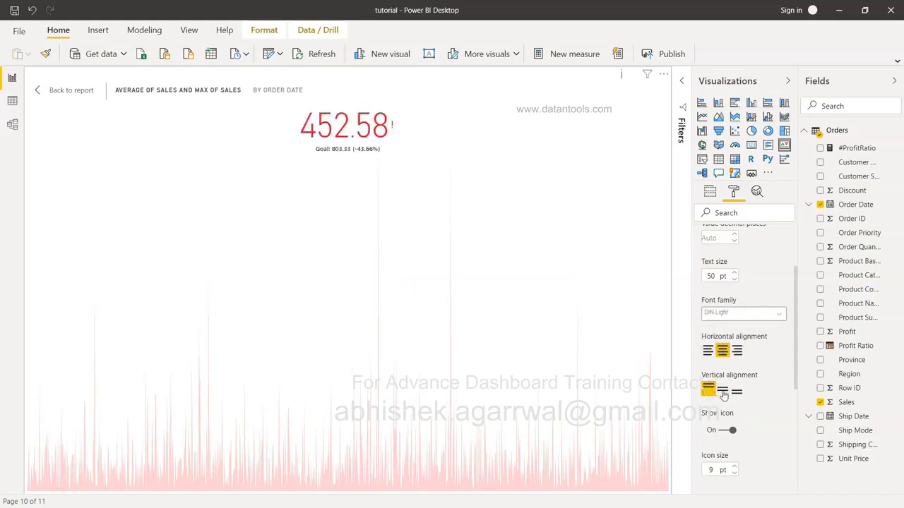
{"action": "left_click", "coordinate": [722, 391]}
{"action": "left_click", "coordinate": [735, 392]}
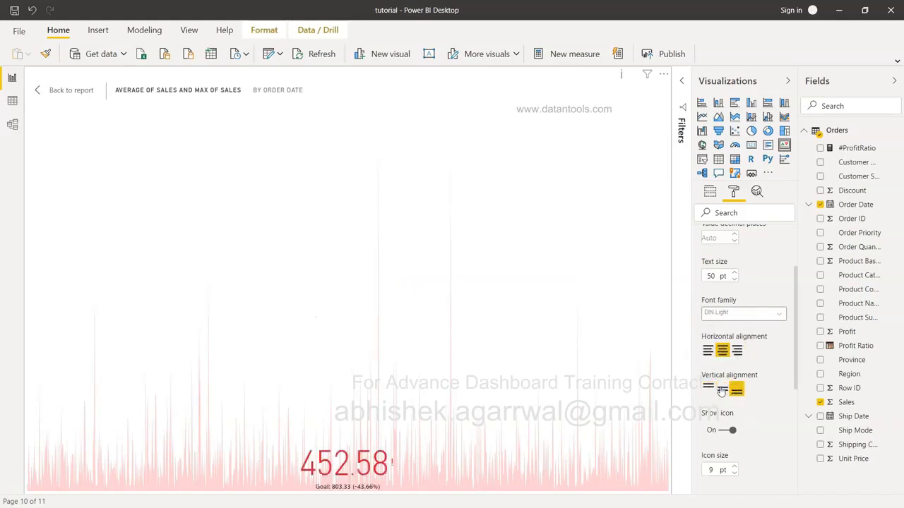
{"action": "left_click", "coordinate": [722, 389]}
- Set the KPI indicator's icon size to 18 pt
{"action": "scroll", "coordinate": [721, 391], "scroll_direction": "down", "scroll_amount": 1}
{"action": "scroll", "coordinate": [720, 392], "scroll_direction": "down", "scroll_amount": 2}
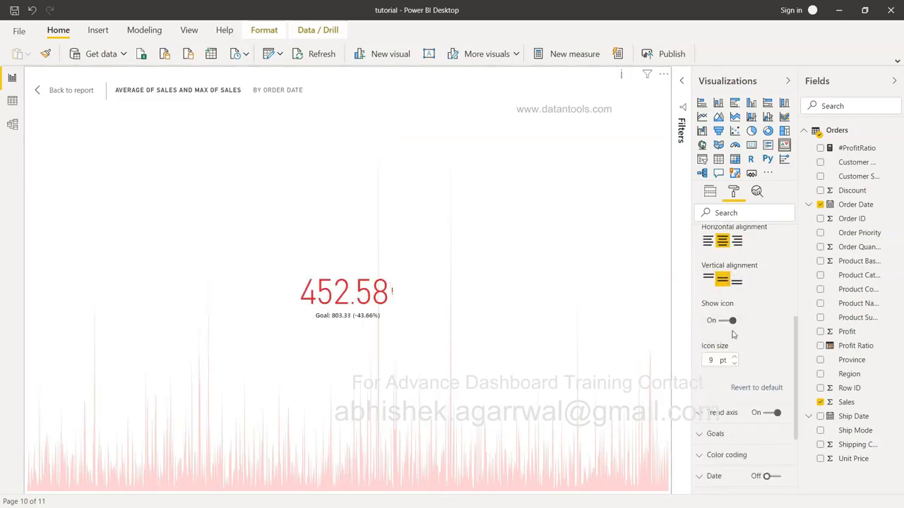
{"action": "scroll", "coordinate": [730, 331], "scroll_direction": "down", "scroll_amount": 1}
{"action": "left_click", "coordinate": [735, 309]}
{"action": "left_click", "coordinate": [735, 309]}
{"action": "left_click", "coordinate": [735, 309]}
{"action": "left_click", "coordinate": [735, 309]}
{"action": "left_click", "coordinate": [735, 310]}
{"action": "left_click", "coordinate": [735, 309]}
{"action": "left_click", "coordinate": [735, 309]}
{"action": "left_click", "coordinate": [735, 309]}
{"action": "left_click", "coordinate": [735, 310]}
{"action": "left_click", "coordinate": [735, 310]}
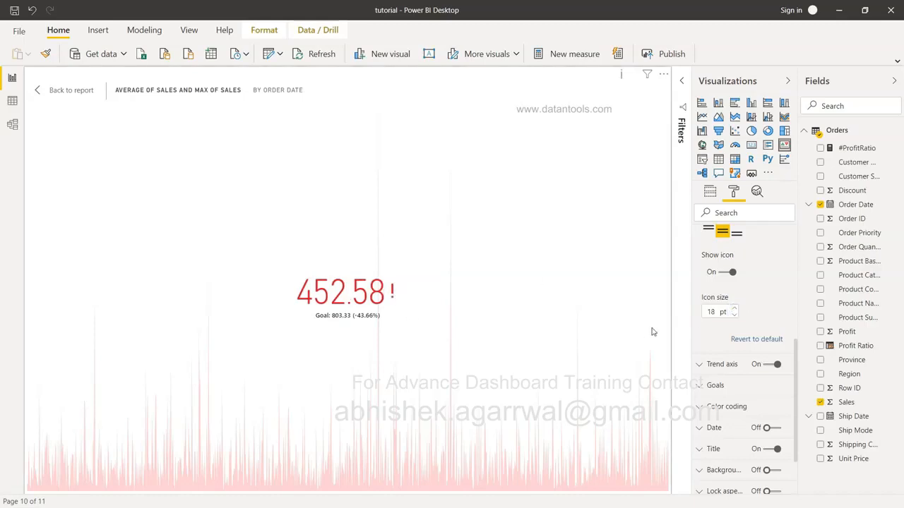
- Set the KPI's trend axis transparency to 23%
{"action": "left_click", "coordinate": [708, 364]}
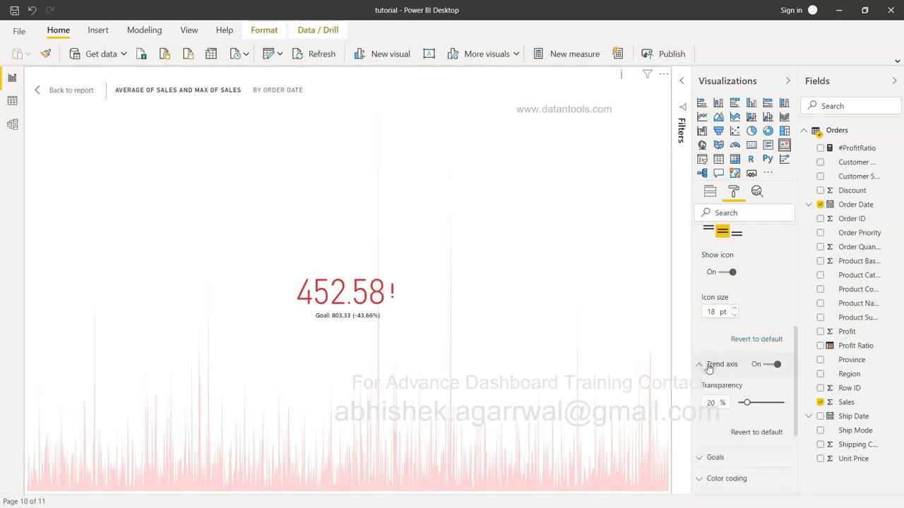
{"action": "scroll", "coordinate": [708, 367], "scroll_direction": "down", "scroll_amount": 1}
{"action": "scroll", "coordinate": [709, 368], "scroll_direction": "down", "scroll_amount": 1}
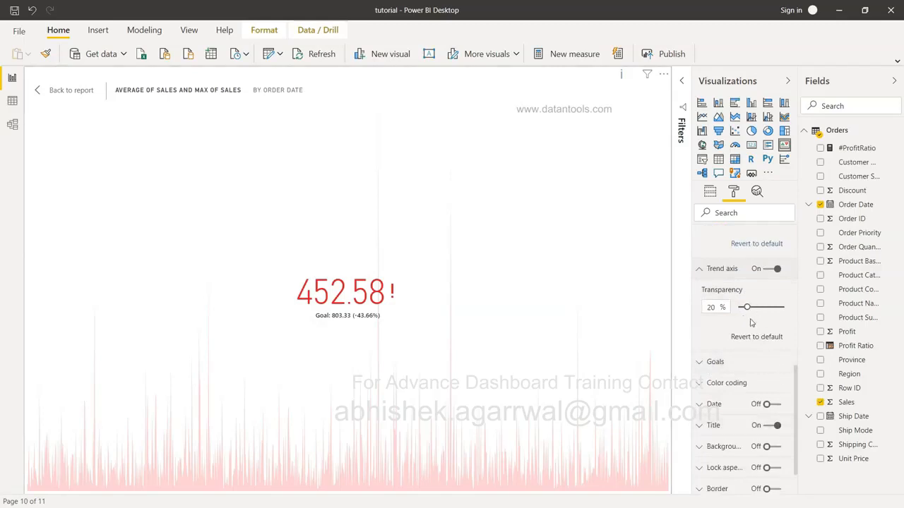
{"action": "mouse_move", "coordinate": [746, 307]}
{"action": "left_mouse_down"}
{"action": "mouse_move", "coordinate": [756, 307]}
{"action": "mouse_move", "coordinate": [748, 307]}
{"action": "left_mouse_up"}
- Review the KPI's goal label and font settings, try hiding the distance to the goal, and turn it back on
{"action": "left_click", "coordinate": [702, 362]}
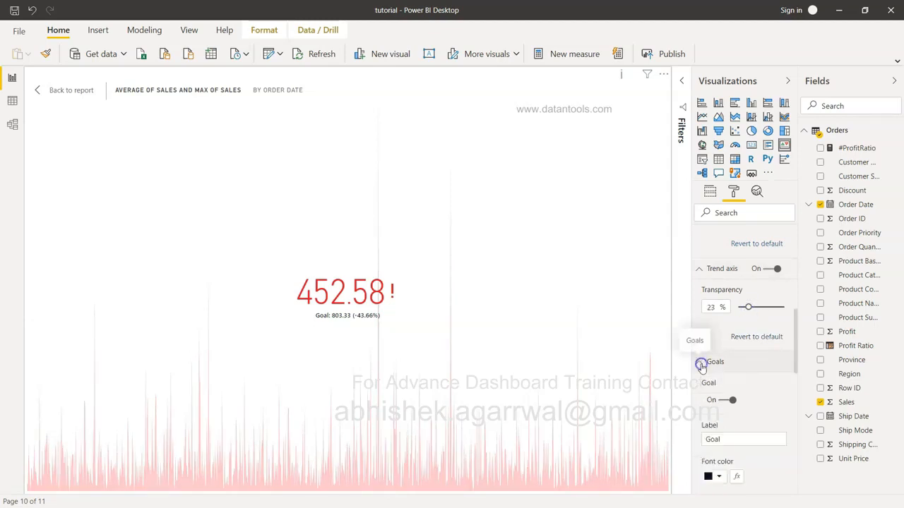
{"action": "scroll", "coordinate": [781, 372], "scroll_direction": "down", "scroll_amount": 3}
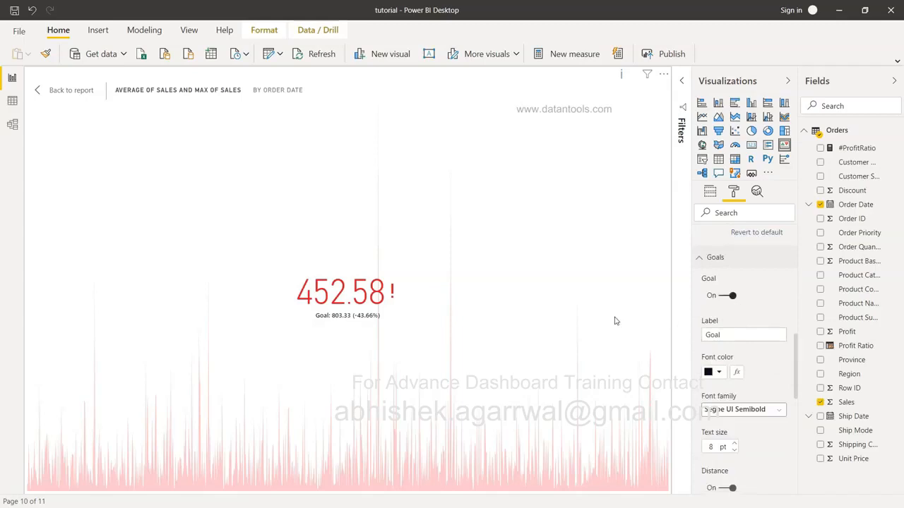
{"action": "left_click", "coordinate": [742, 342]}
{"action": "left_click", "coordinate": [768, 372]}
{"action": "scroll", "coordinate": [768, 373], "scroll_direction": "down", "scroll_amount": 1}
{"action": "scroll", "coordinate": [768, 374], "scroll_direction": "down", "scroll_amount": 3}
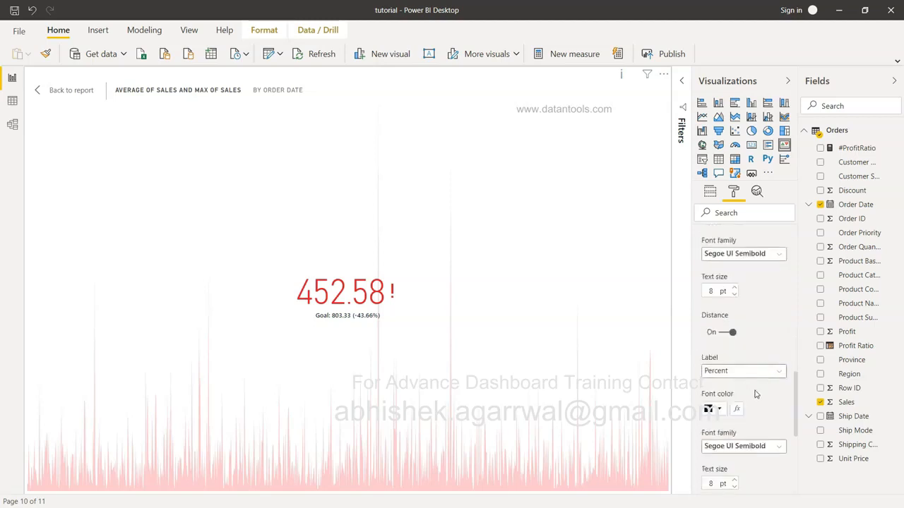
{"action": "left_click", "coordinate": [724, 332]}
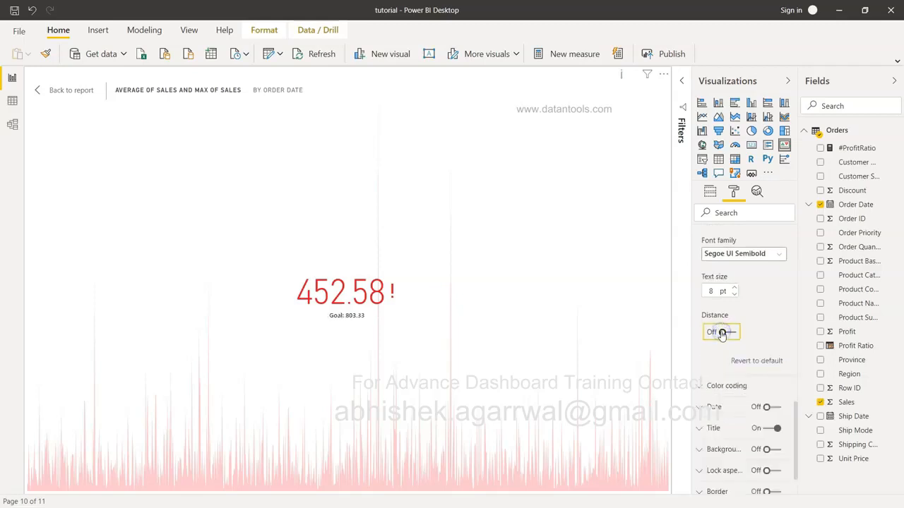
{"action": "left_click", "coordinate": [726, 333]}
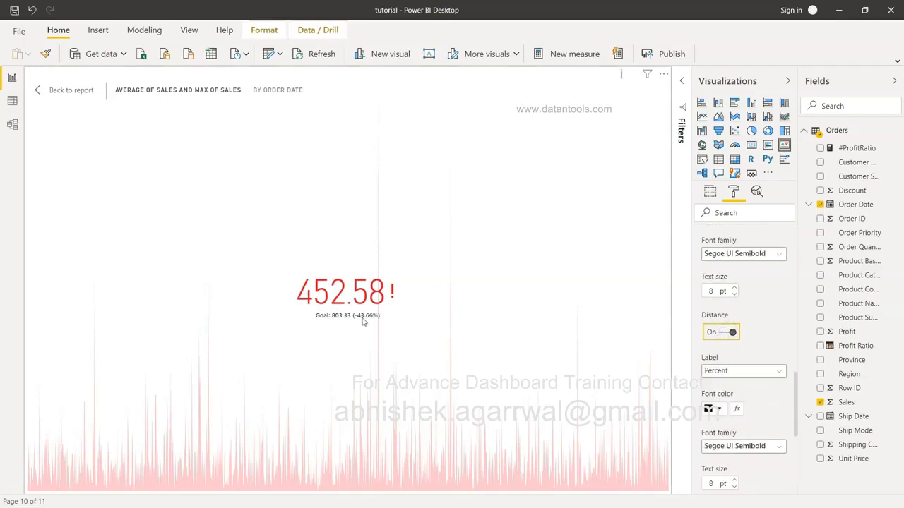
{"action": "scroll", "coordinate": [767, 381], "scroll_direction": "down", "scroll_amount": 3}
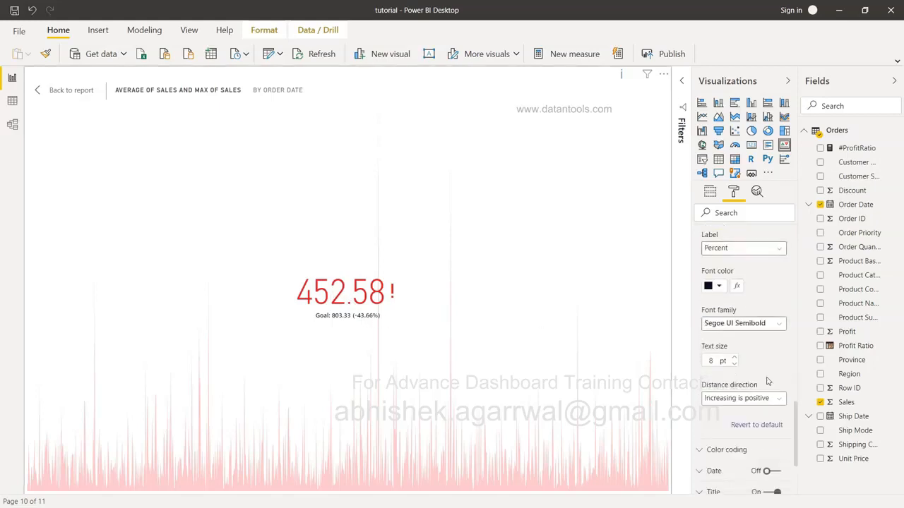
{"action": "scroll", "coordinate": [767, 381], "scroll_direction": "down", "scroll_amount": 2}
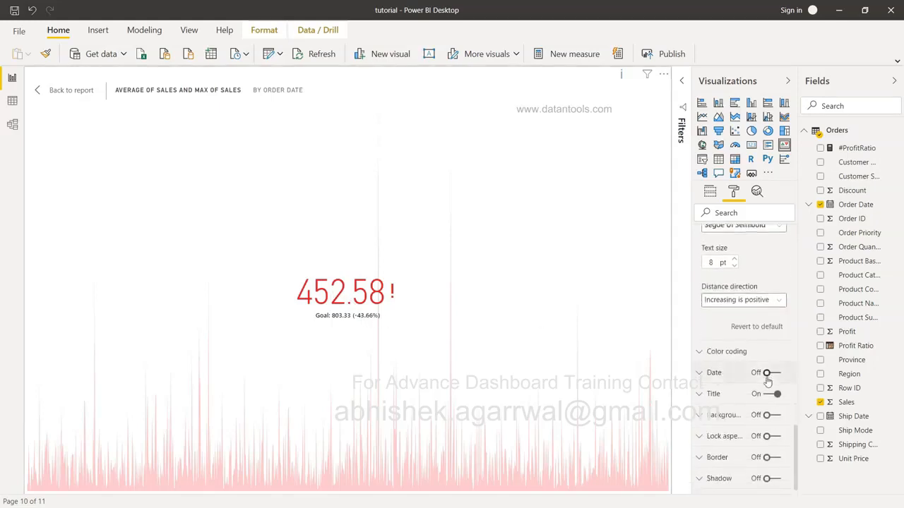
- Try "Low is good" as the KPI's color coding direction, and return it to "High is good"
{"action": "left_click", "coordinate": [709, 353]}
{"action": "scroll", "coordinate": [710, 353], "scroll_direction": "down", "scroll_amount": 3}
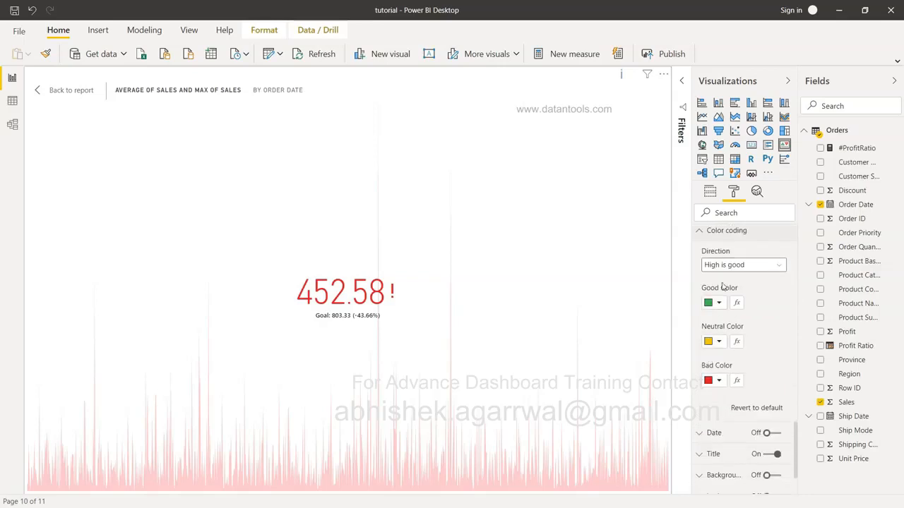
{"action": "left_click", "coordinate": [746, 265]}
{"action": "left_click", "coordinate": [751, 291]}
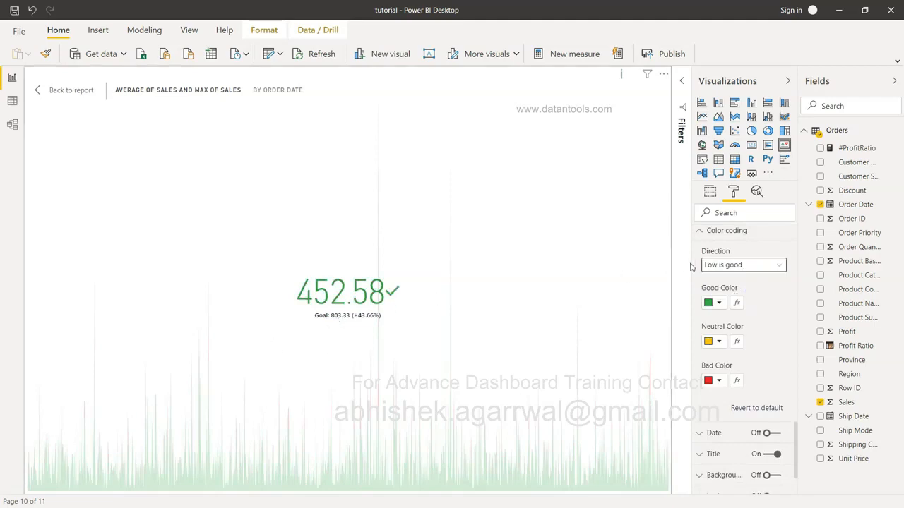
{"action": "left_click", "coordinate": [717, 266]}
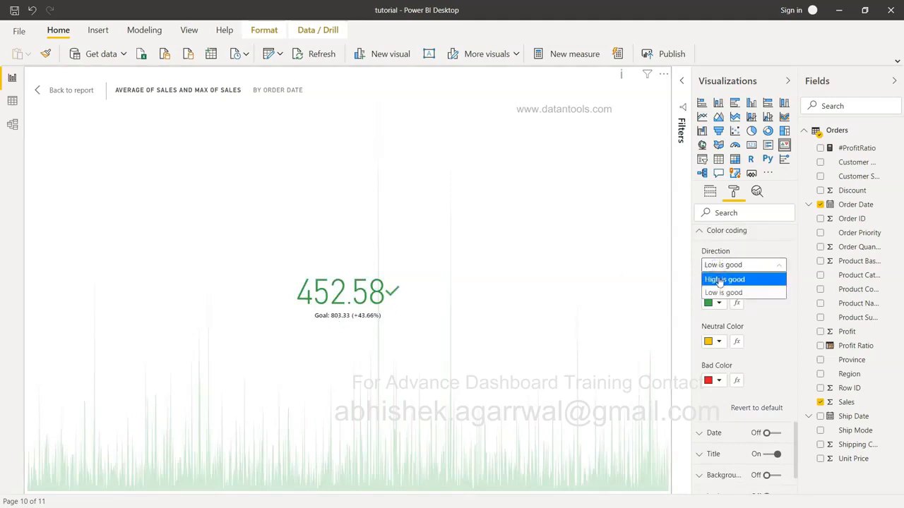
{"action": "left_click", "coordinate": [719, 279]}
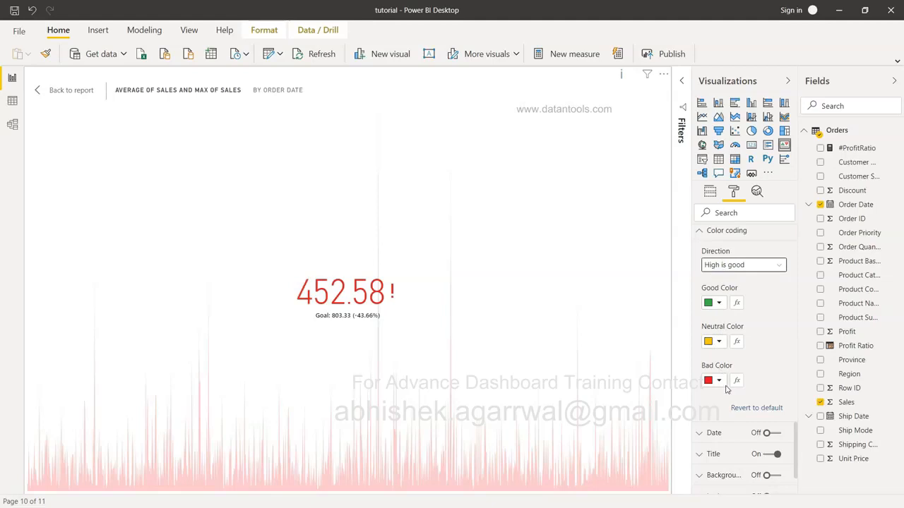
- Look through the color choices for the KPI's good color, leaving it as it is
{"action": "left_click", "coordinate": [718, 303]}
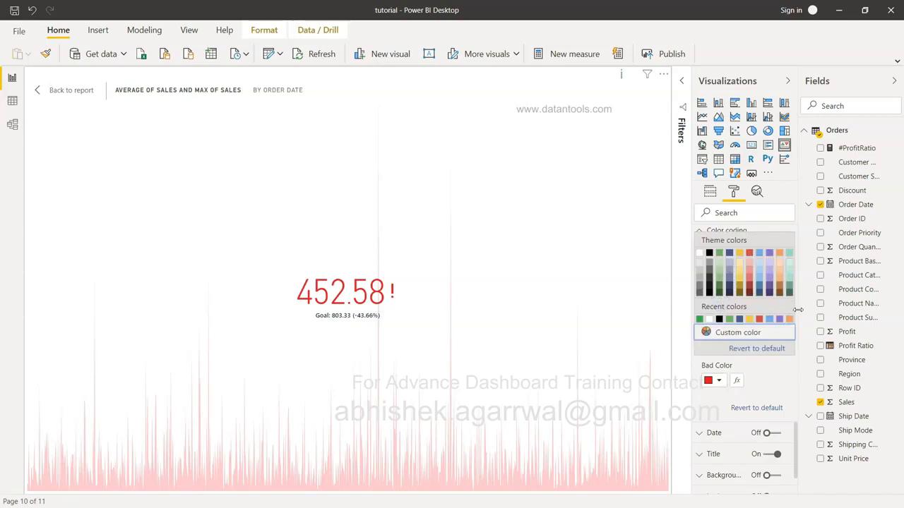
{"action": "left_click", "coordinate": [802, 316]}
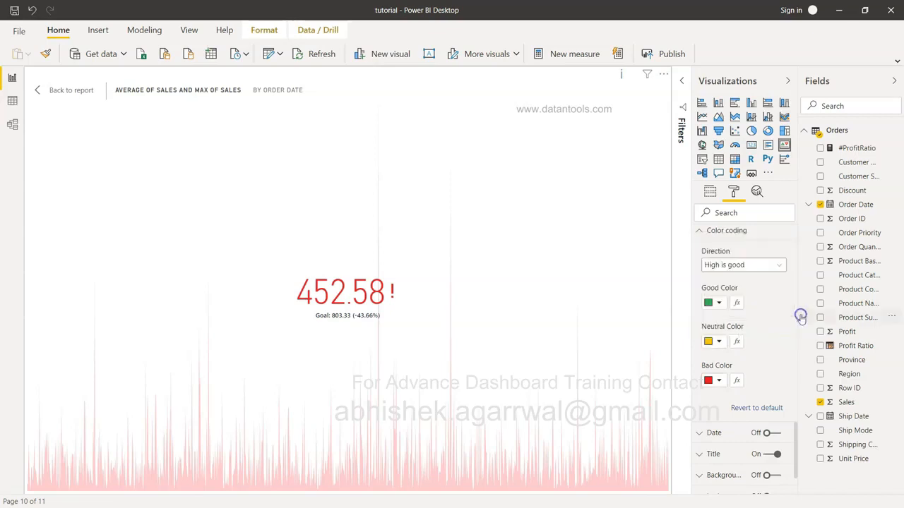
{"action": "left_click", "coordinate": [758, 322]}
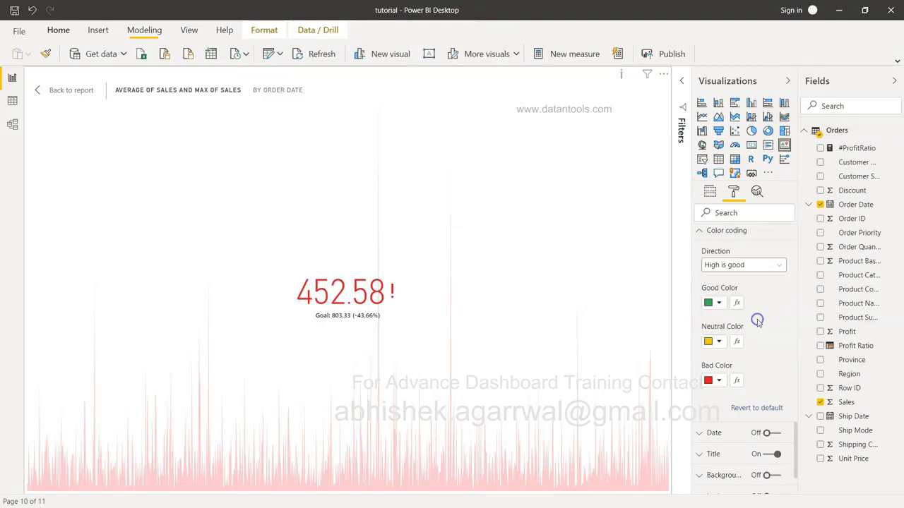
{"action": "left_click", "coordinate": [719, 304]}
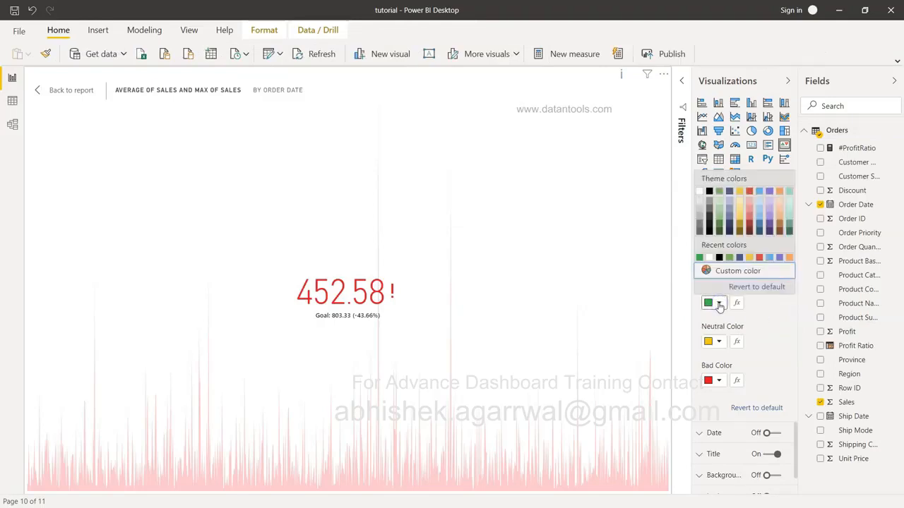
{"action": "left_click", "coordinate": [752, 323]}
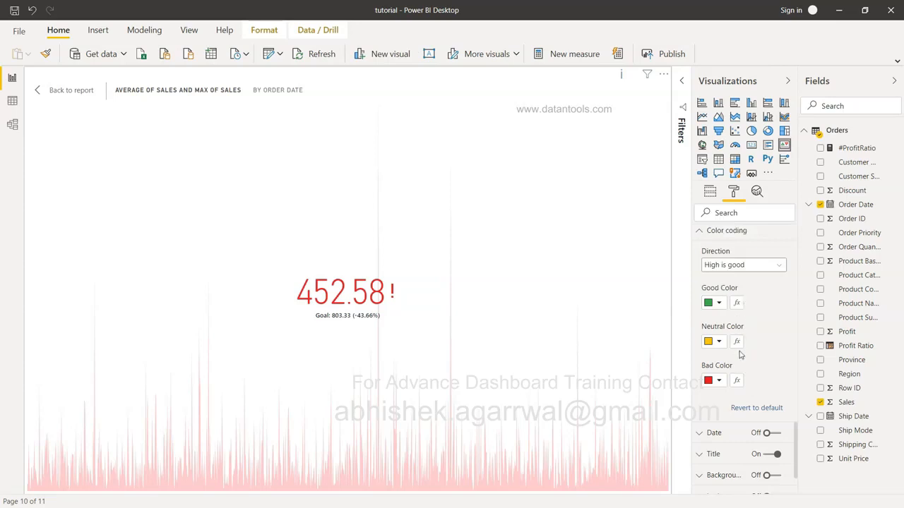
- Review the field and summarization options in the good color's conditional formatting, and cancel the dialog
{"action": "left_click", "coordinate": [738, 304]}
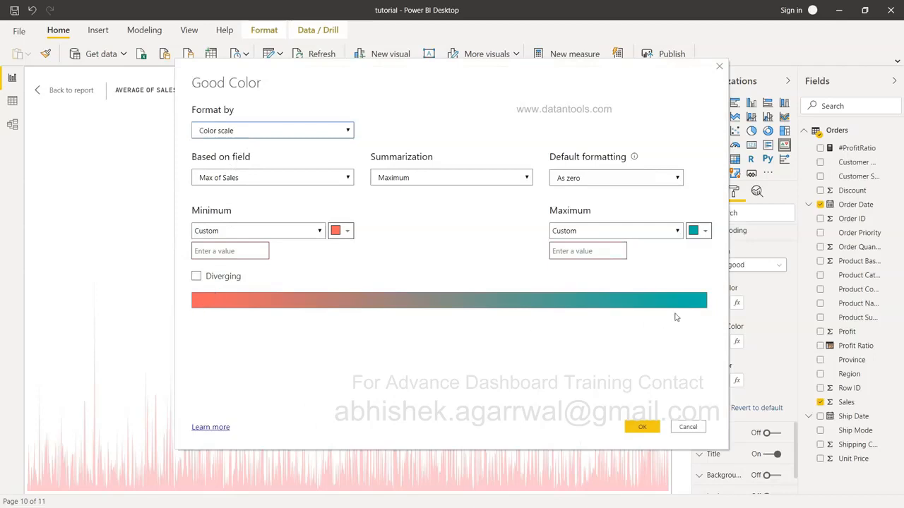
{"action": "left_click", "coordinate": [281, 180]}
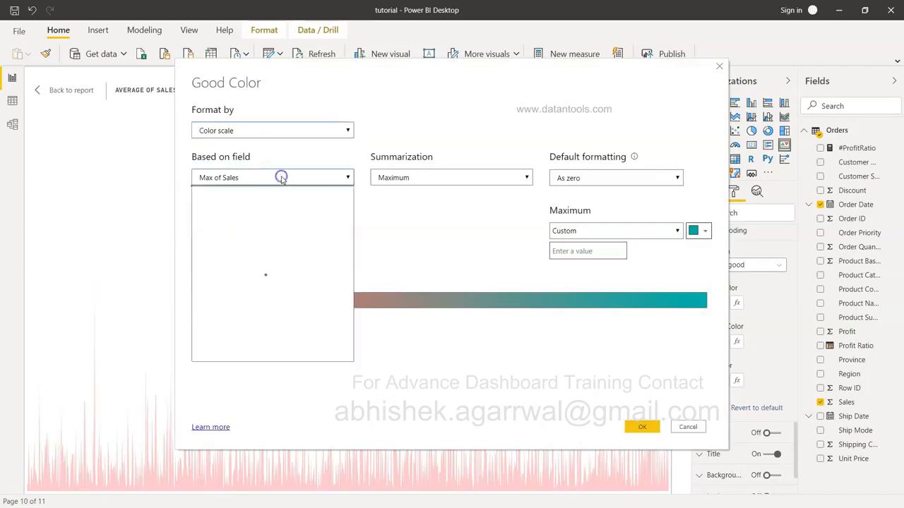
{"action": "scroll", "coordinate": [260, 320], "scroll_direction": "down", "scroll_amount": 3}
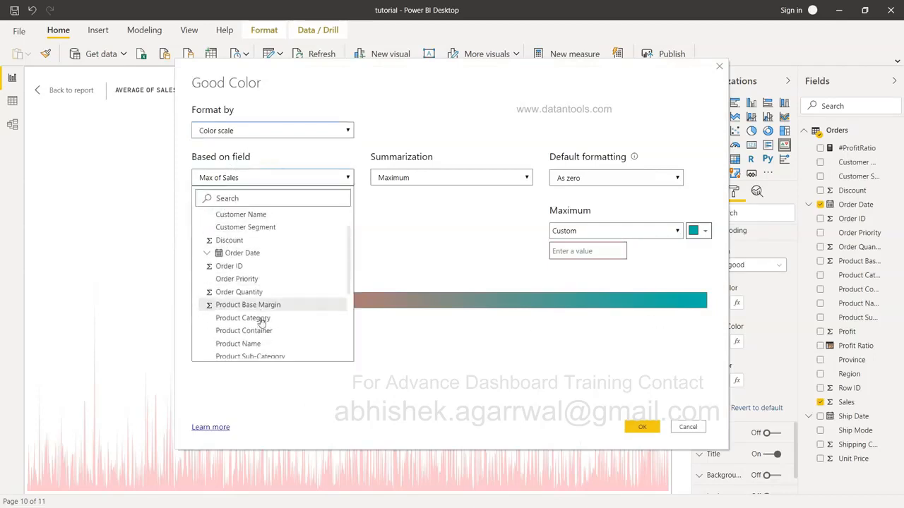
{"action": "left_click", "coordinate": [426, 180]}
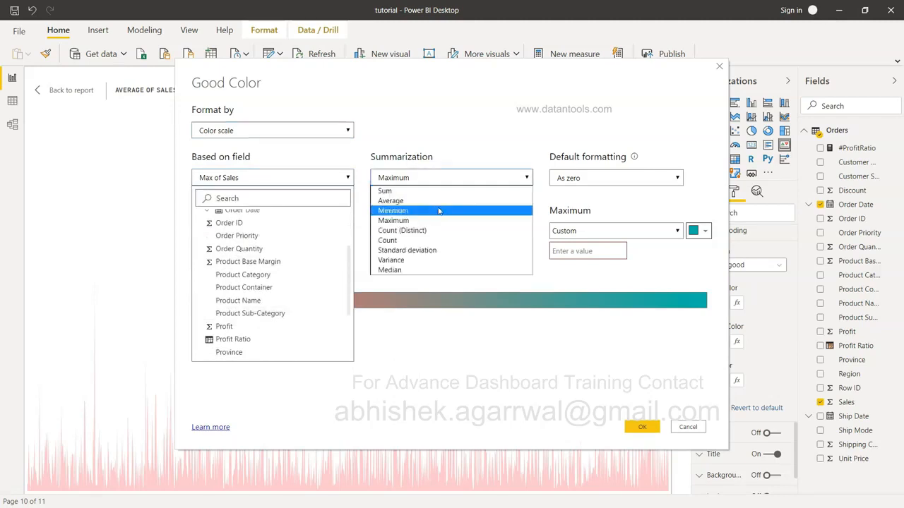
{"action": "left_click", "coordinate": [559, 219]}
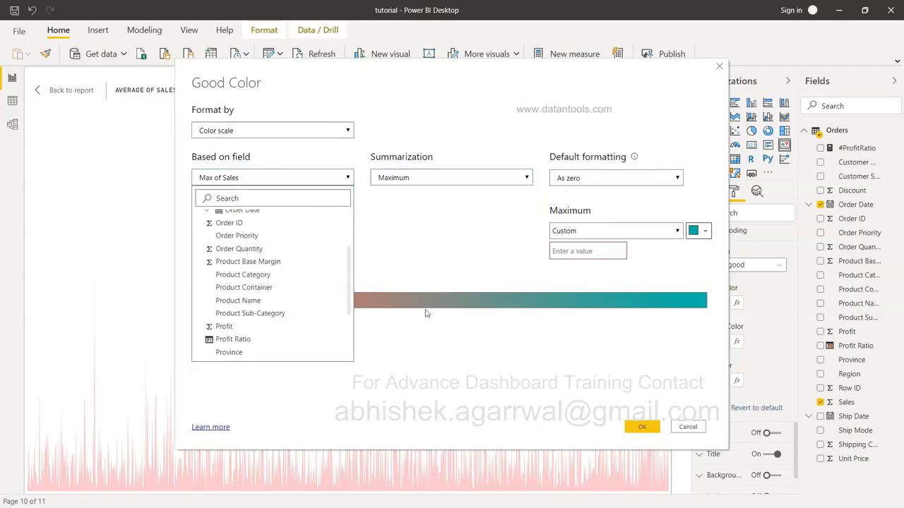
{"action": "left_click", "coordinate": [346, 177]}
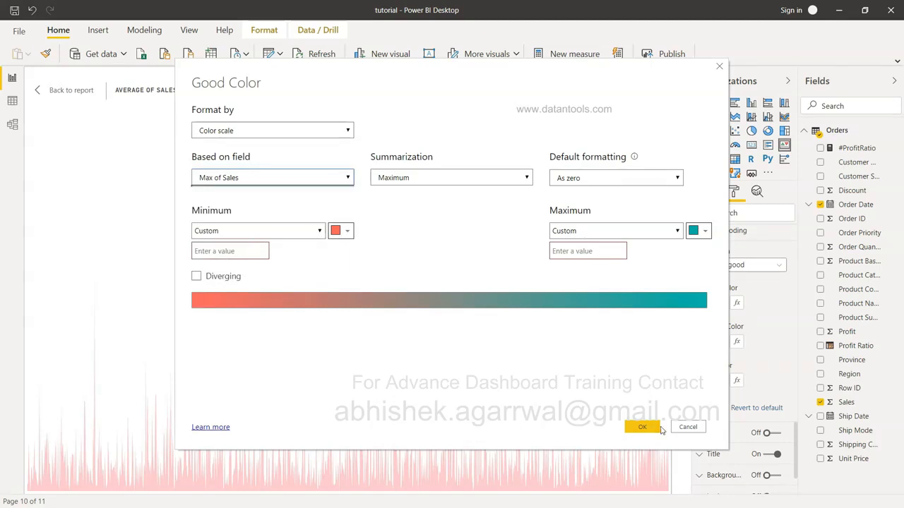
{"action": "left_click", "coordinate": [689, 428]}
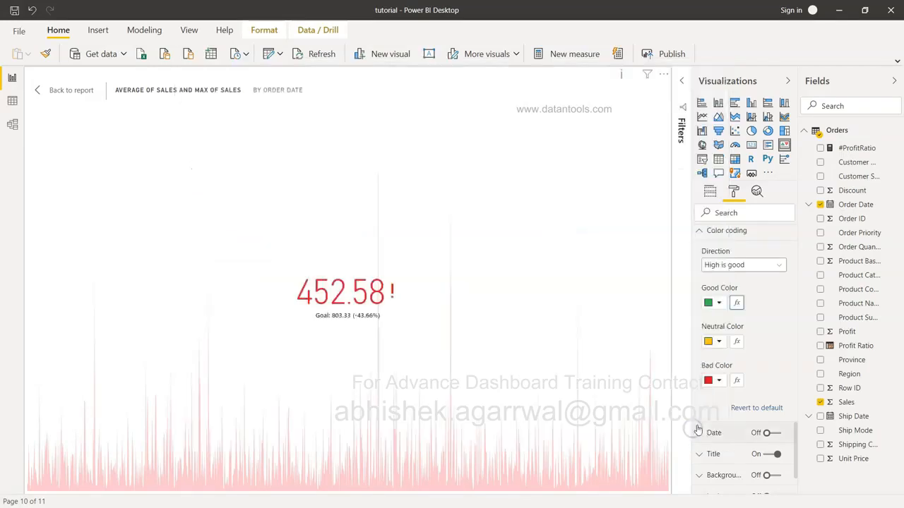
- Try showing the date on the KPI, and turn it back off
{"action": "scroll", "coordinate": [765, 390], "scroll_direction": "down", "scroll_amount": 1}
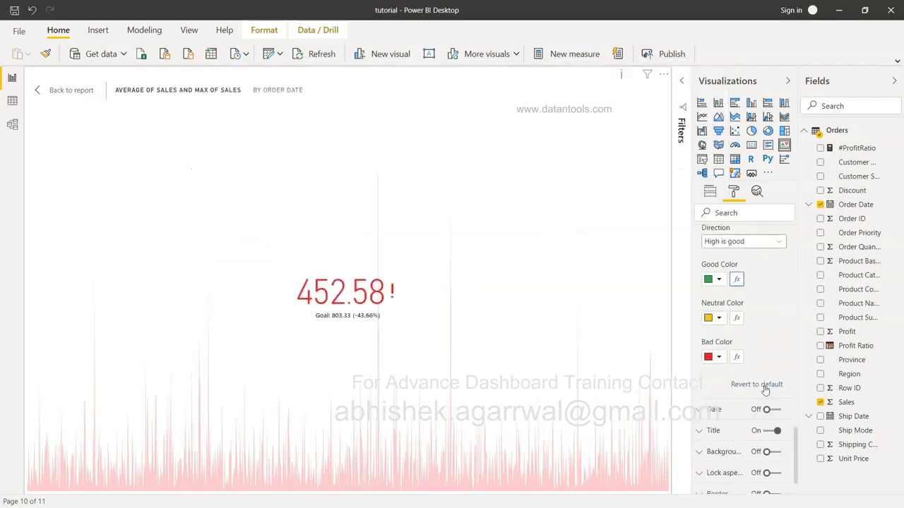
{"action": "scroll", "coordinate": [764, 390], "scroll_direction": "down", "scroll_amount": 2}
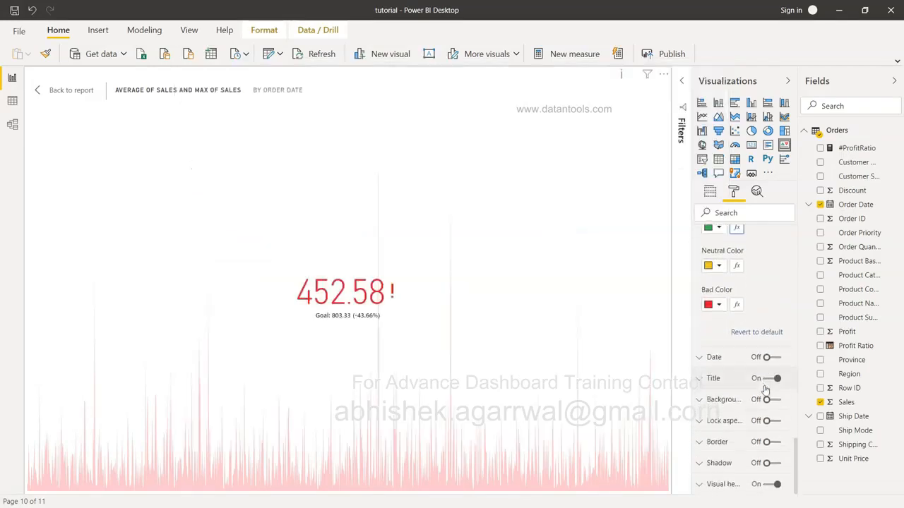
{"action": "left_click", "coordinate": [707, 358]}
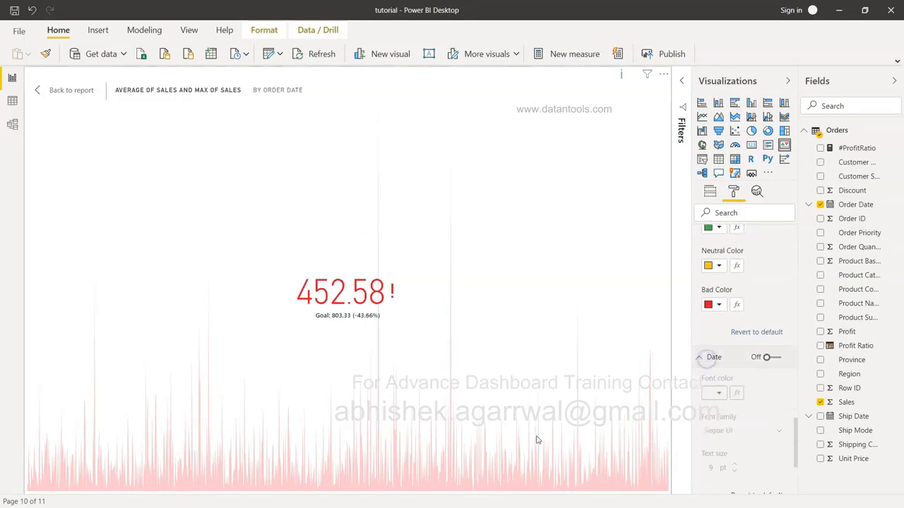
{"action": "left_click", "coordinate": [773, 357]}
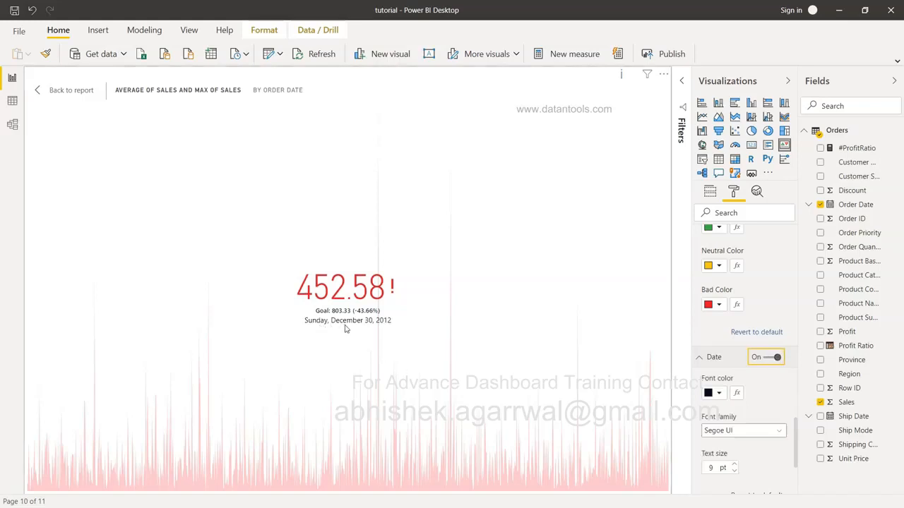
{"action": "scroll", "coordinate": [738, 396], "scroll_direction": "down", "scroll_amount": 3}
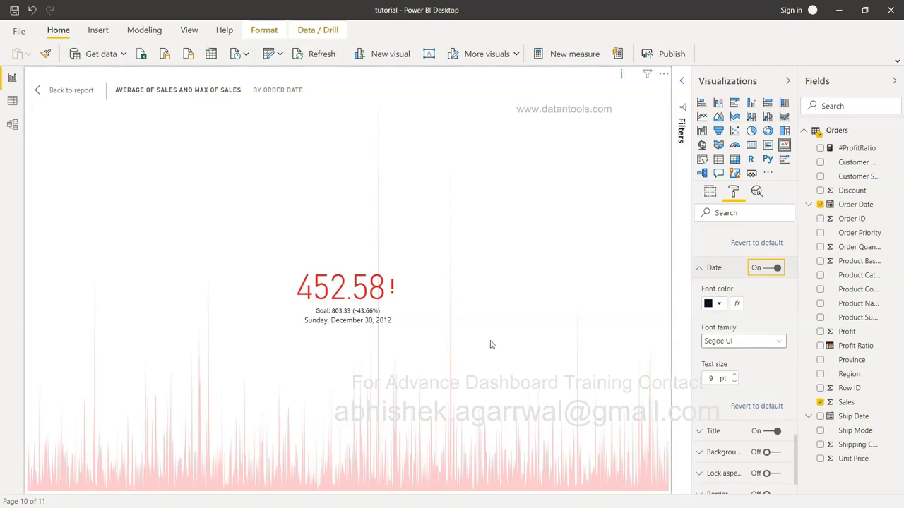
{"action": "left_click", "coordinate": [769, 269]}
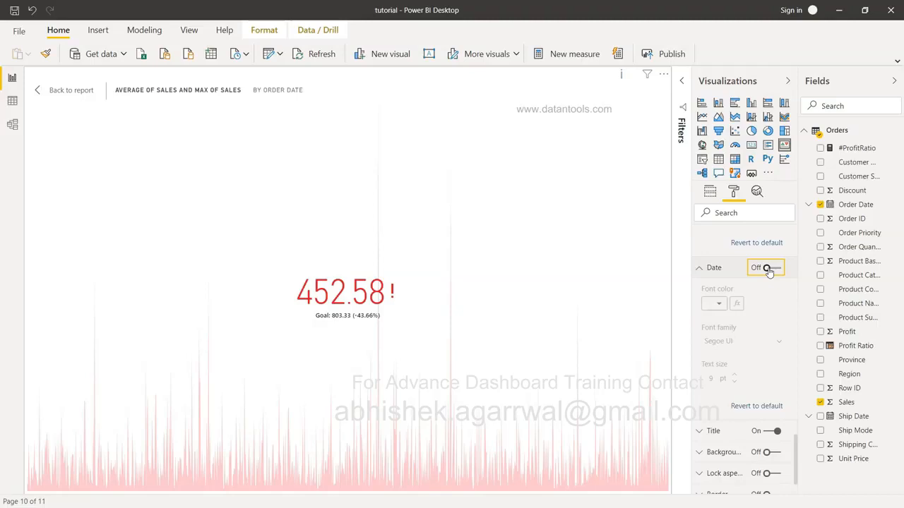
- Collapse the KPI's Indicator, Trend axis, Goals and Color coding format settings
{"action": "scroll", "coordinate": [770, 272], "scroll_direction": "up", "scroll_amount": 8}
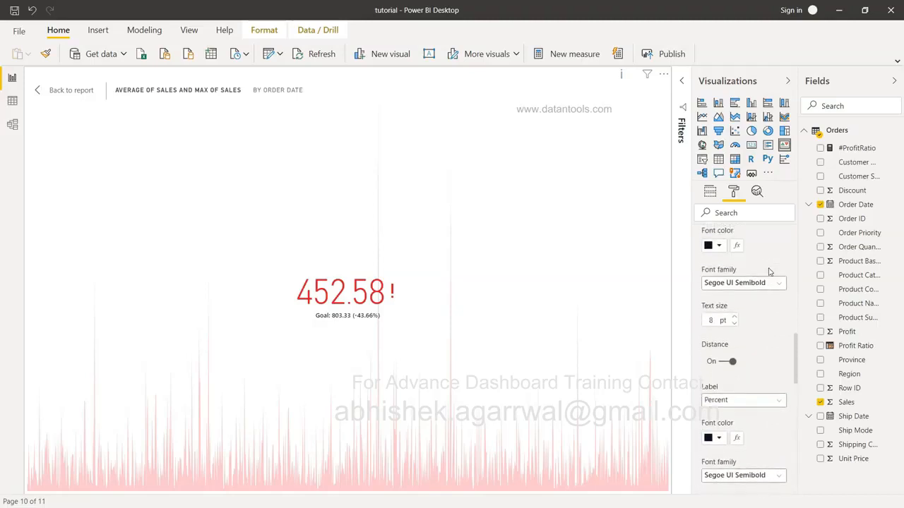
{"action": "scroll", "coordinate": [770, 272], "scroll_direction": "up", "scroll_amount": 10}
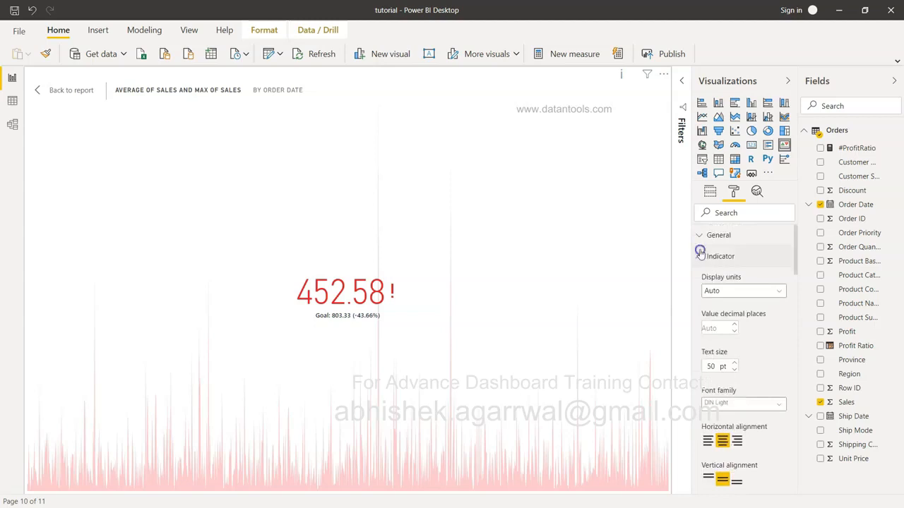
{"action": "left_click", "coordinate": [704, 256]}
{"action": "left_click", "coordinate": [699, 279]}
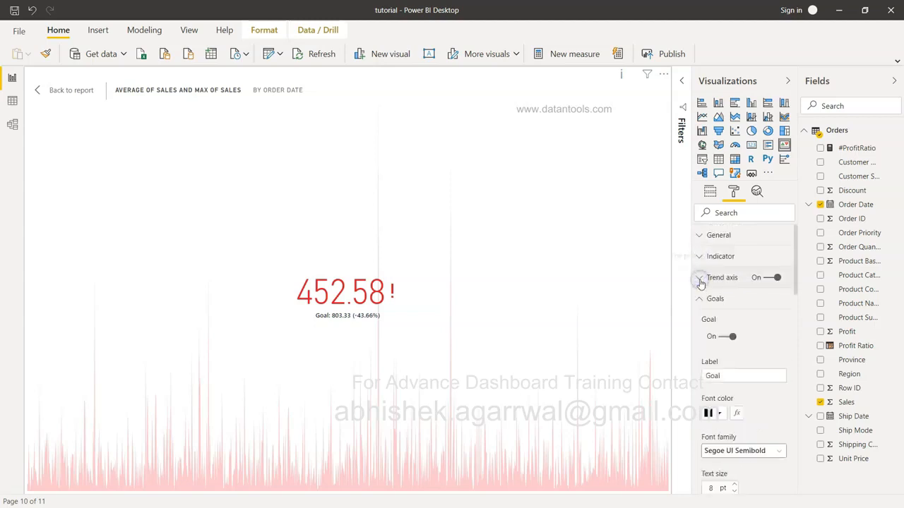
{"action": "left_click", "coordinate": [699, 298]}
{"action": "left_click", "coordinate": [703, 318]}
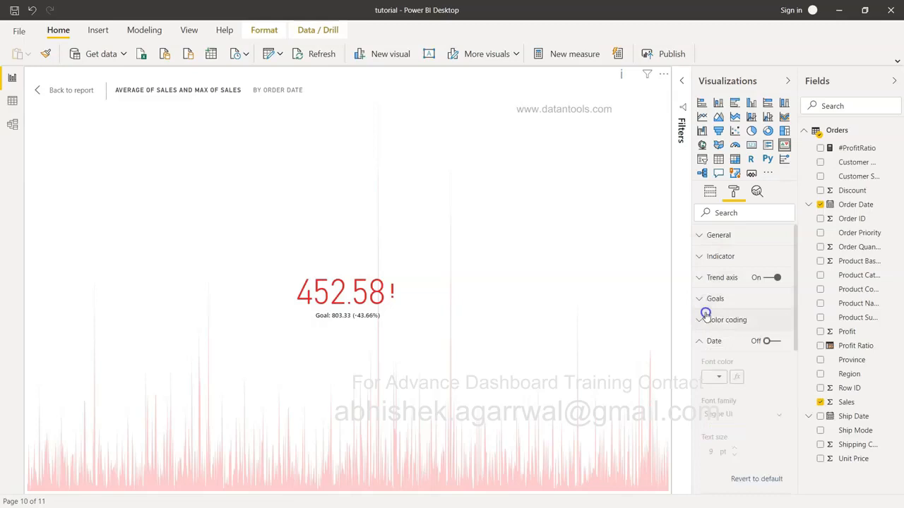